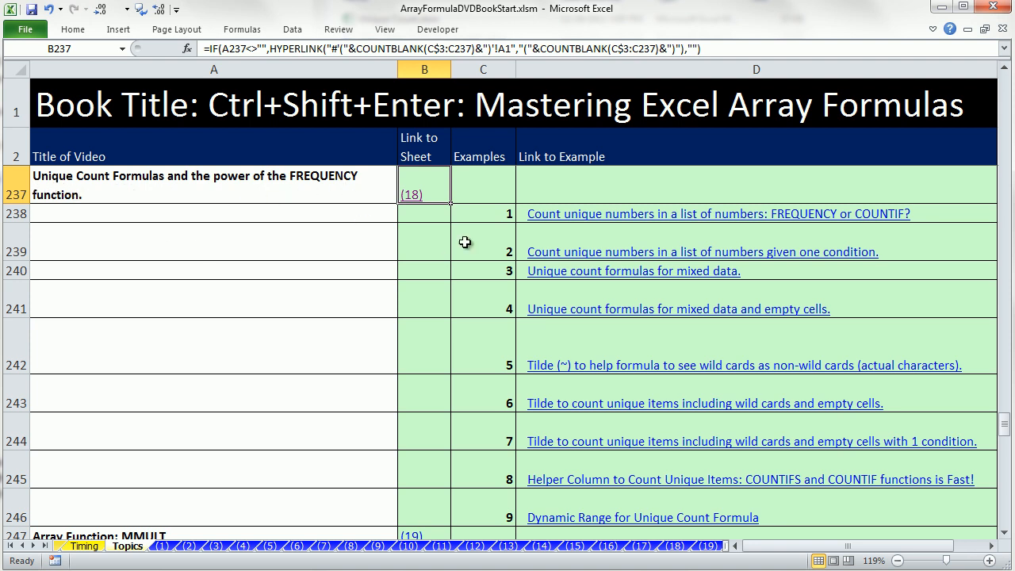
Step: Follow the link to sheet (18) and examine the invoice list in B13:B18 and the result cells beside it
{"action": "left_click", "coordinate": [413, 195]}
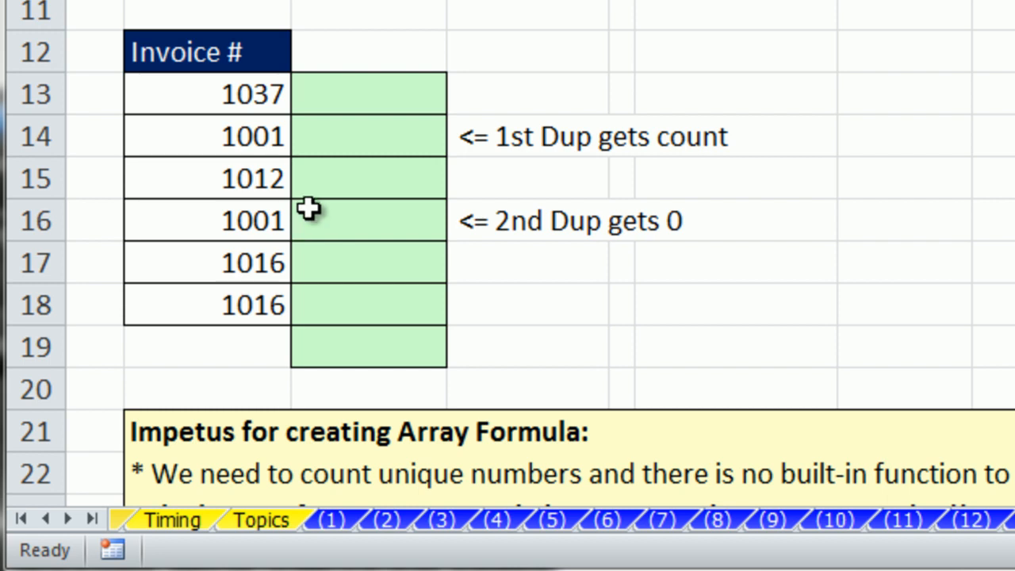
{"action": "left_click_drag", "start_coordinate": [220, 95], "coordinate": [196, 296]}
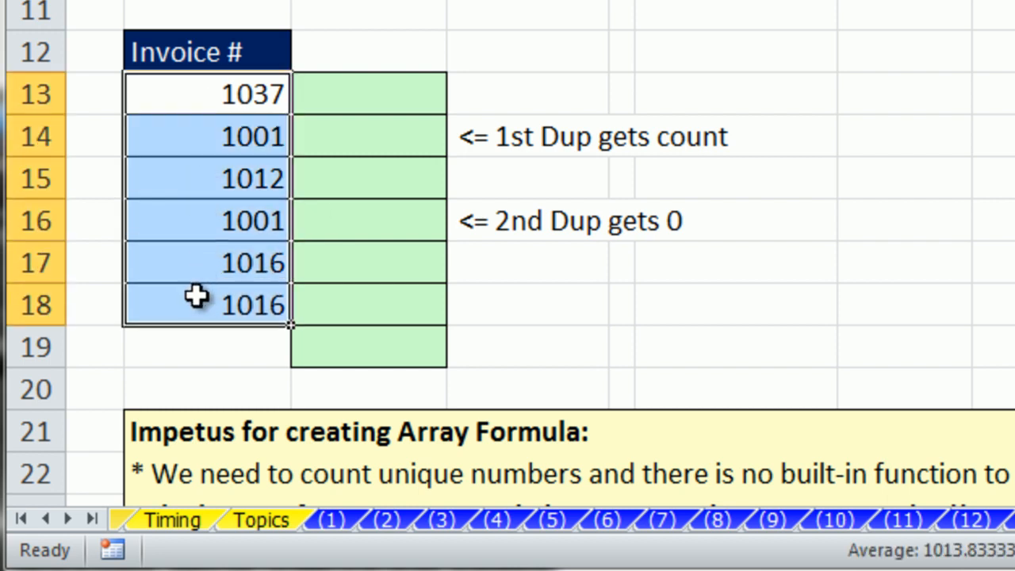
{"action": "left_click_drag", "start_coordinate": [363, 92], "coordinate": [374, 339]}
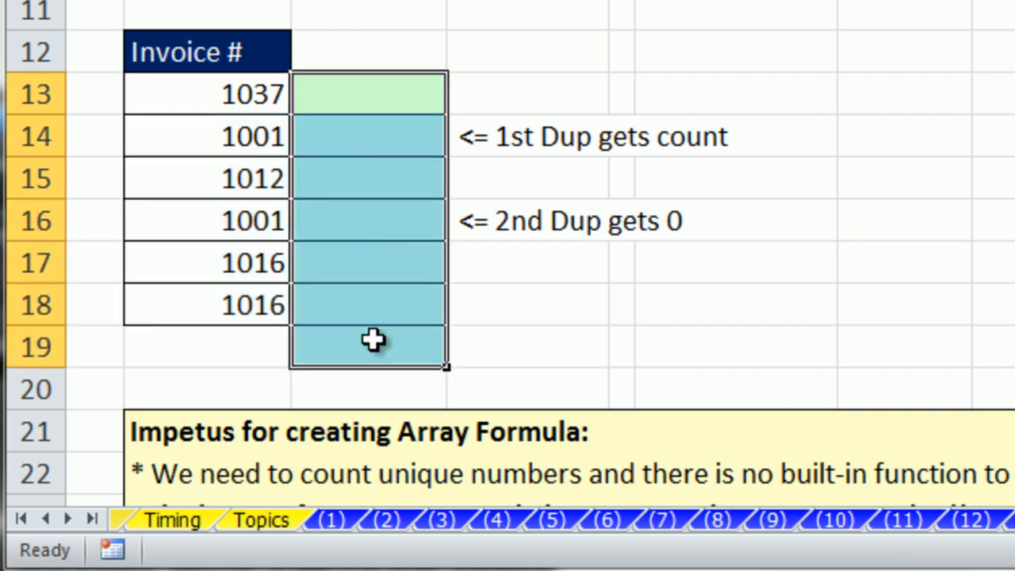
{"action": "left_click", "coordinate": [373, 341]}
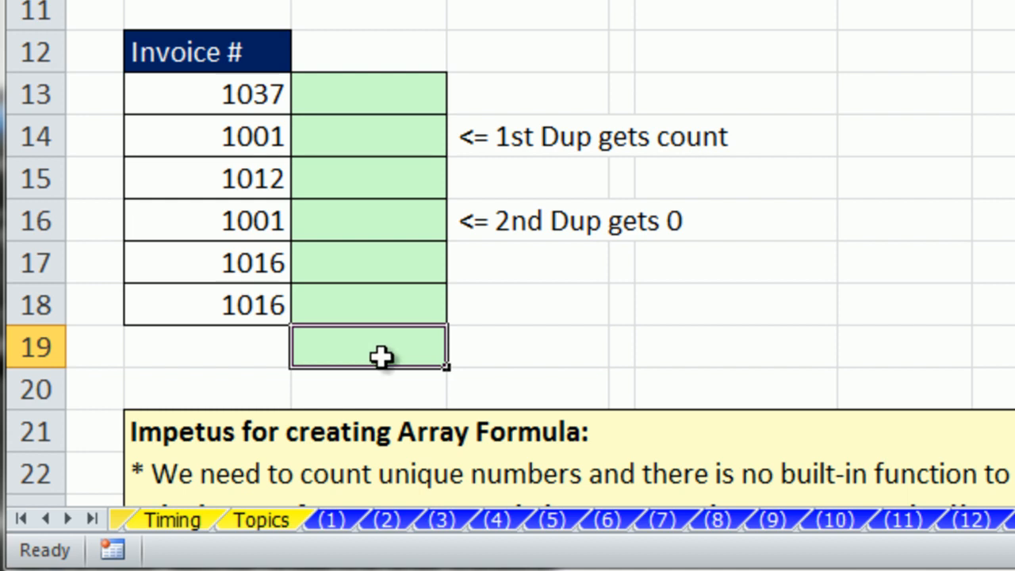
Step: Select C13:C19 and write =FREQUENCY(B13:B18,B13:B18), using the invoice list as both data and bins
{"action": "left_click_drag", "start_coordinate": [342, 91], "coordinate": [365, 335]}
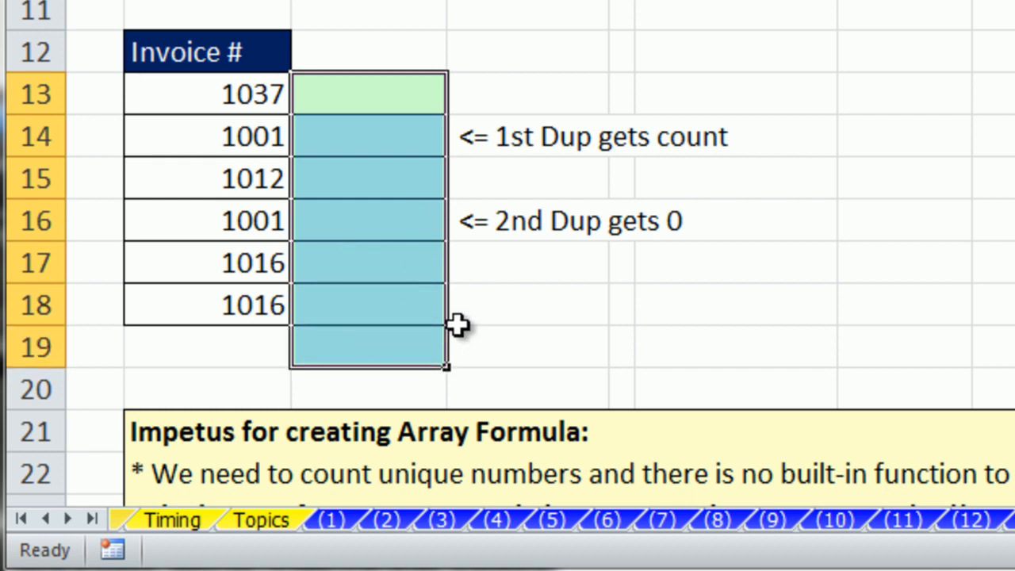
{"action": "type", "text": "=fre"}
{"action": "key", "text": "Tab"}
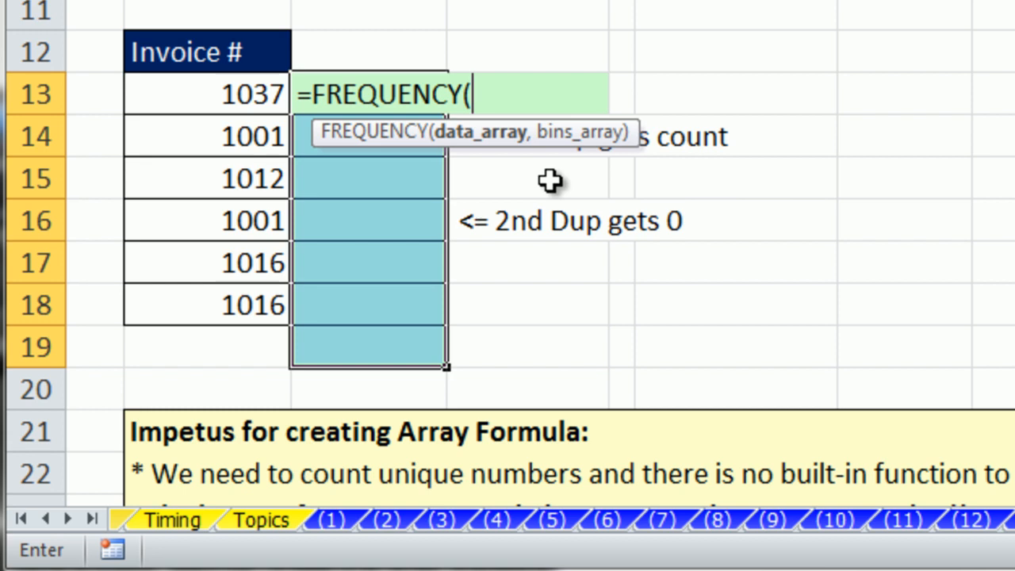
{"action": "left_click_drag", "start_coordinate": [242, 91], "coordinate": [266, 301]}
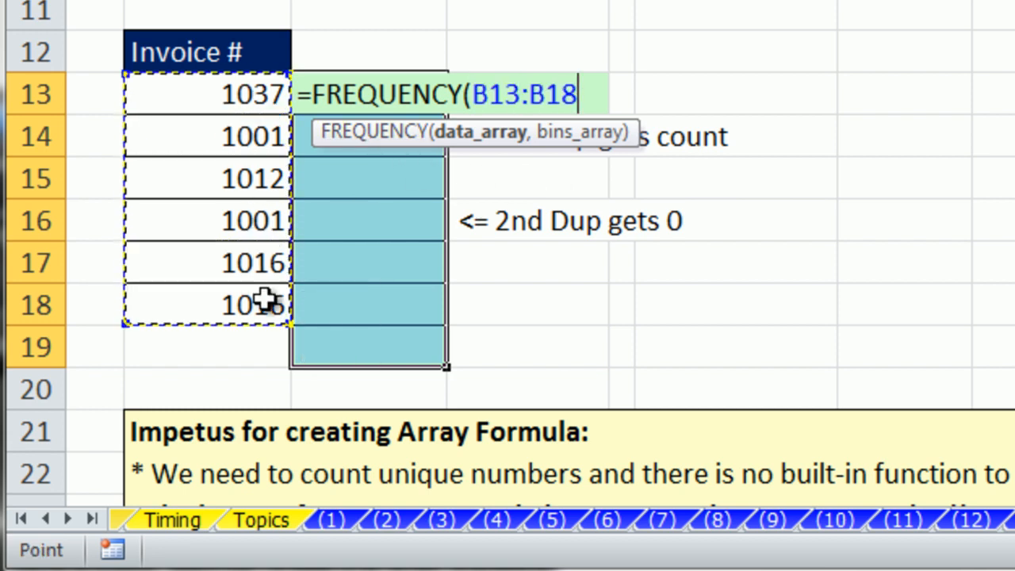
{"action": "type", "text": ","}
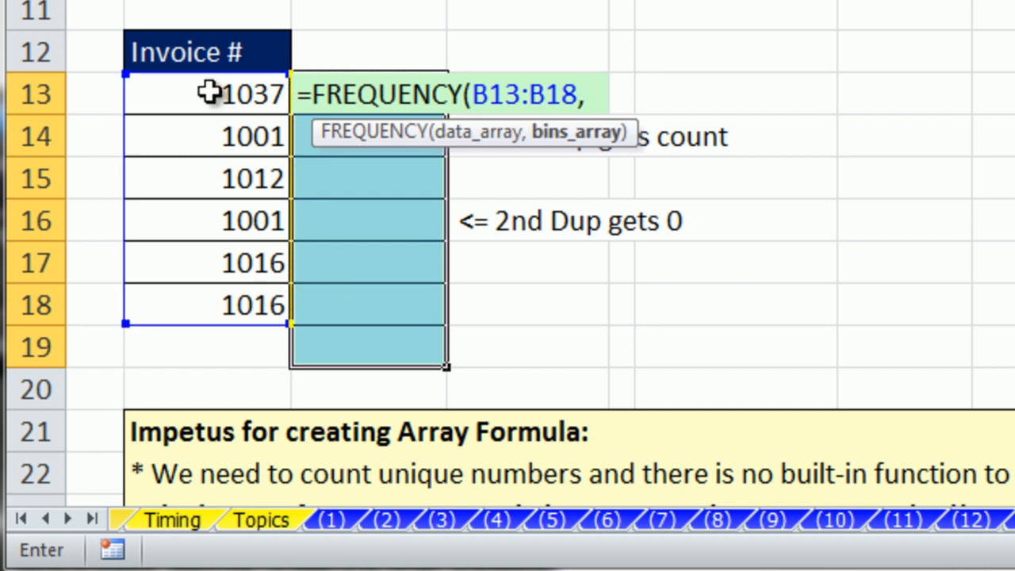
{"action": "left_click_drag", "start_coordinate": [210, 93], "coordinate": [236, 295]}
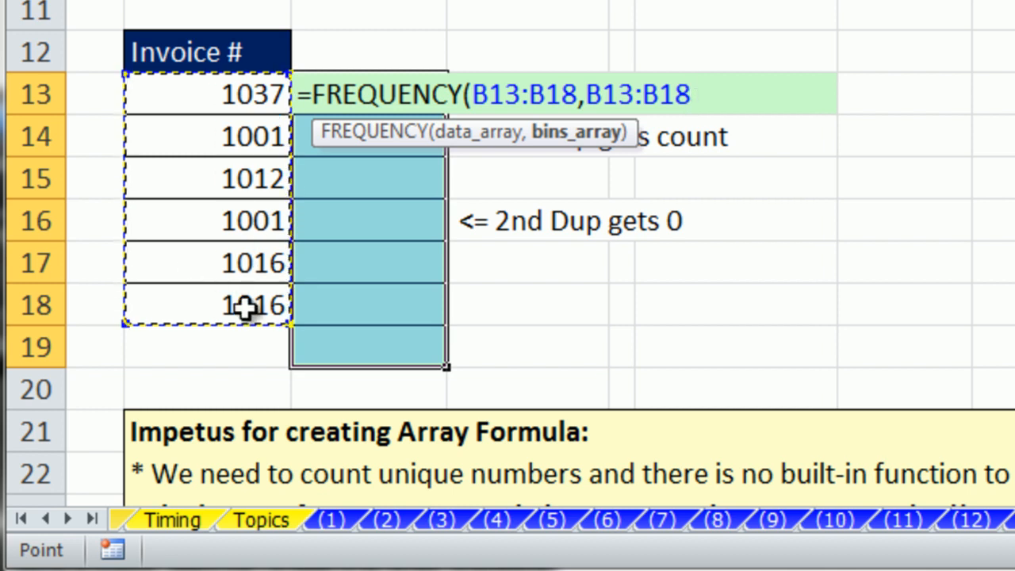
{"action": "type", "text": ")"}
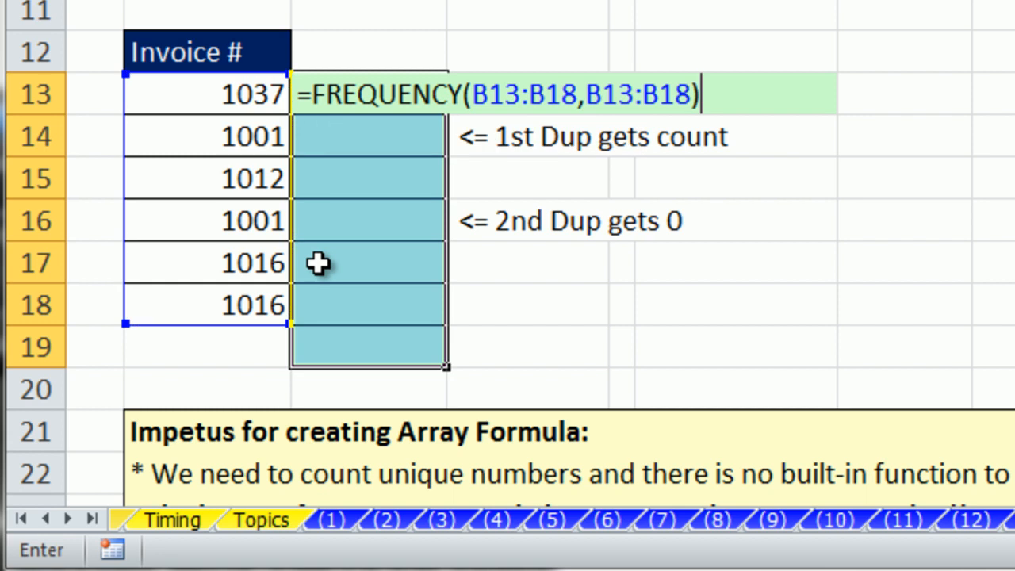
Step: Preview the evaluated FREQUENCY array, restore the formula and enter it as an array formula in C13:C19
{"action": "left_click_drag", "start_coordinate": [701, 93], "coordinate": [297, 94]}
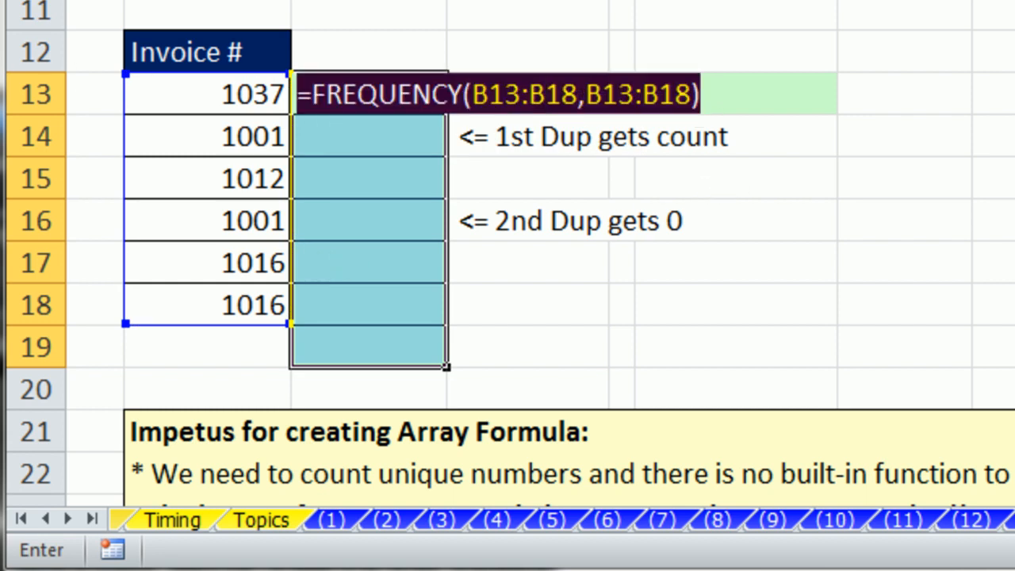
{"action": "key", "text": "F9"}
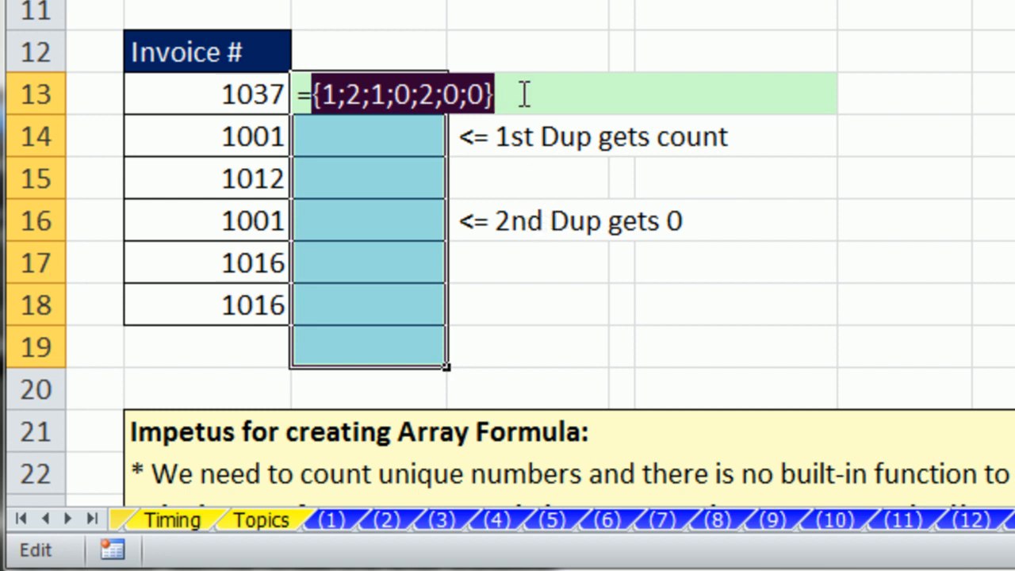
{"action": "key", "text": "ctrl+z"}
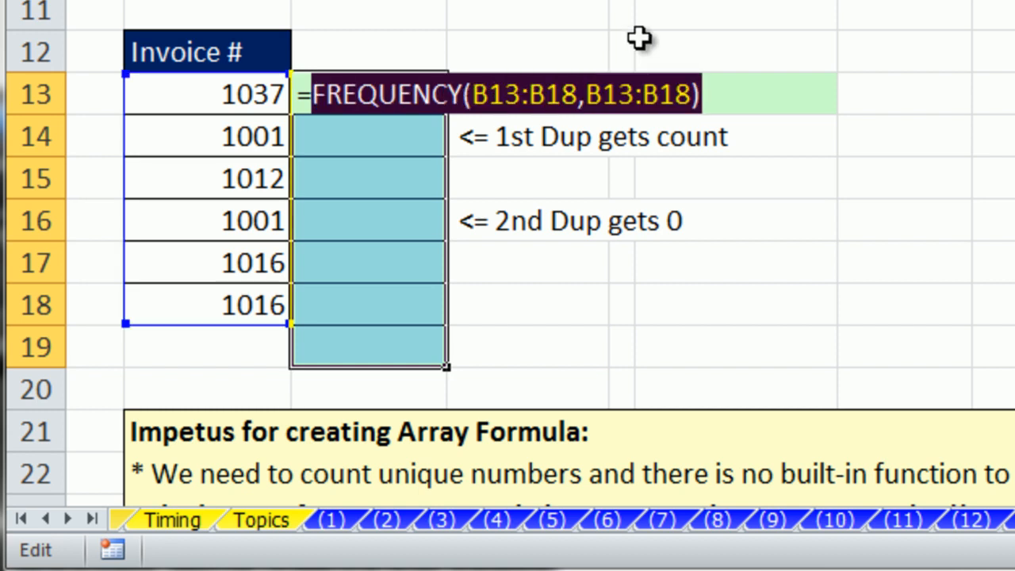
{"action": "key", "text": "ctrl+shift+Return"}
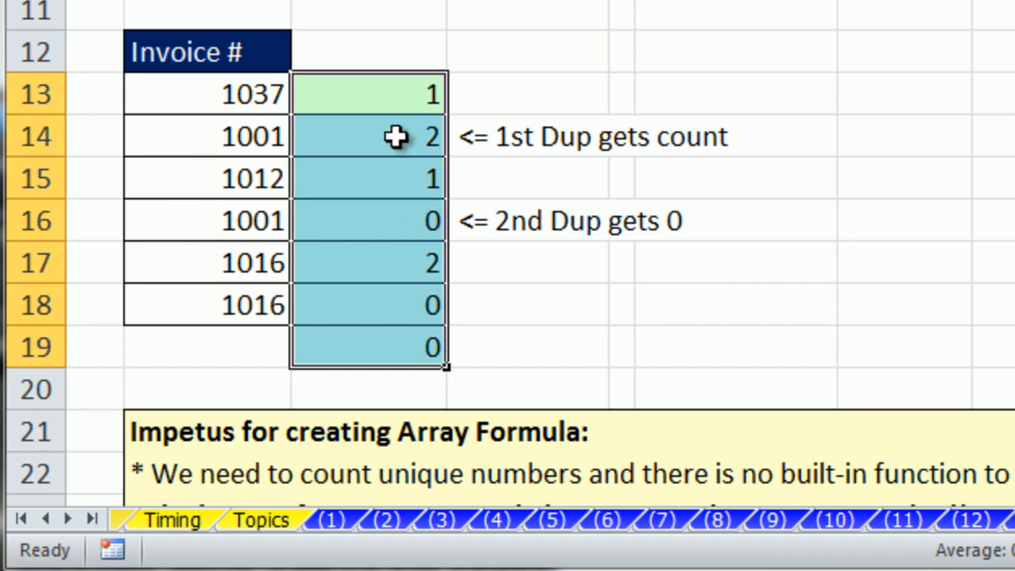
Step: Test the counts by replacing the values in B13:B17 with 2.3, 2.2, 2.2, 5558 and 1
{"action": "left_click", "coordinate": [237, 95]}
{"action": "type", "text": "2.3"}
{"action": "key", "text": "Return"}
{"action": "type", "text": "2.2"}
{"action": "key", "text": "Return"}
{"action": "type", "text": "2.2"}
{"action": "key", "text": "Return"}
{"action": "type", "text": "5558"}
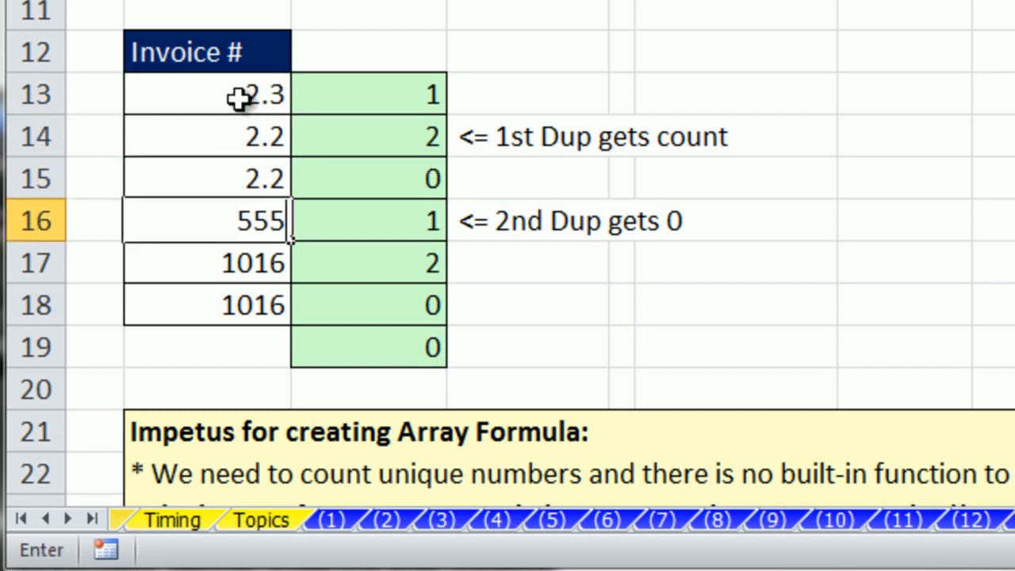
{"action": "key", "text": "Return"}
{"action": "type", "text": "1"}
{"action": "key", "text": "Return"}
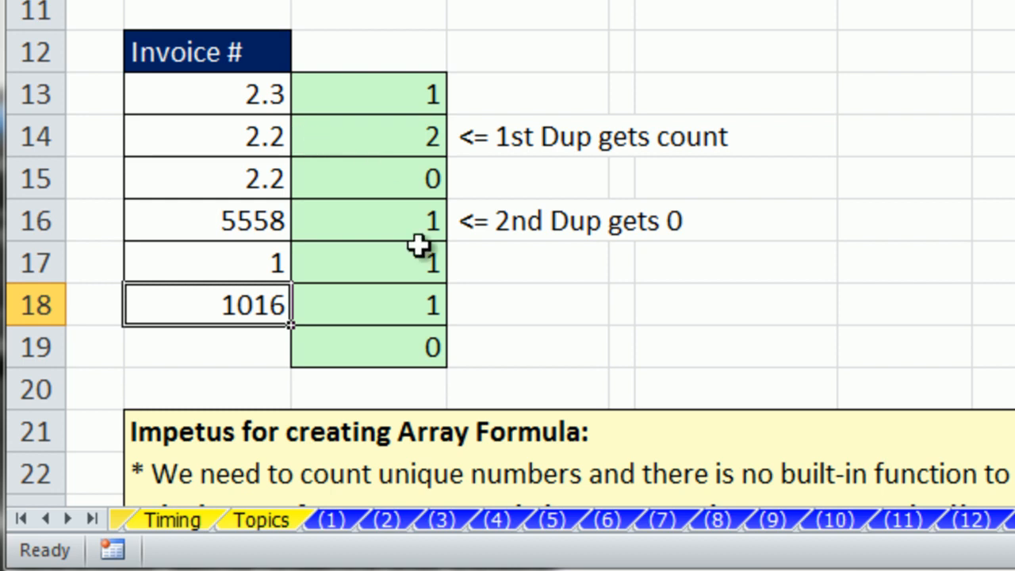
Step: Undo the five test entries in B13:B17
{"action": "key", "text": "ctrl+z"}
{"action": "key", "text": "ctrl+z"}
{"action": "key", "text": "ctrl+z"}
{"action": "key", "text": "ctrl+z"}
{"action": "key", "text": "ctrl+z"}
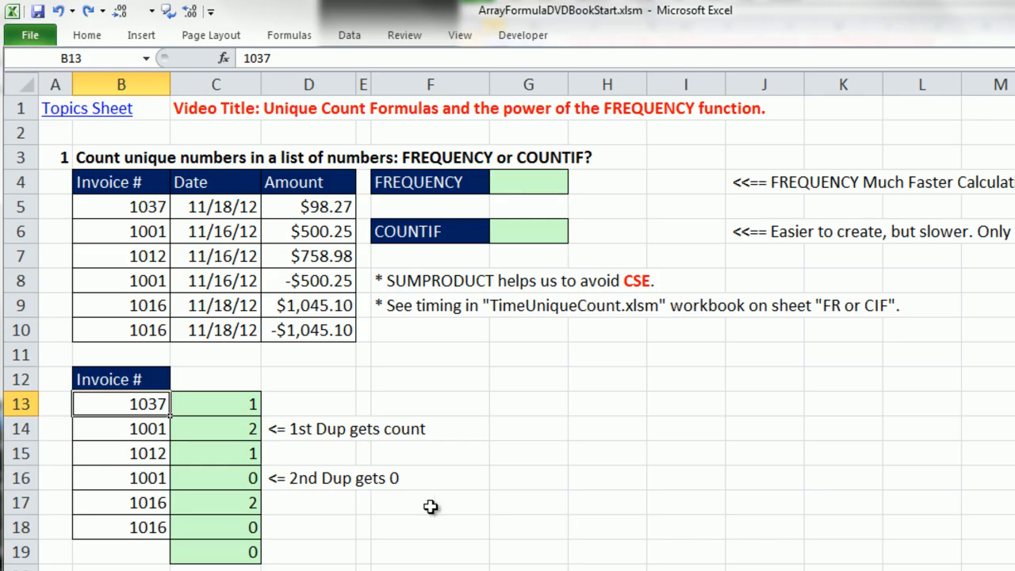
Step: Write =FREQUENCY(B5:B10,B5:B10) in cell G4, beside the FREQUENCY label
{"action": "left_click", "coordinate": [521, 188]}
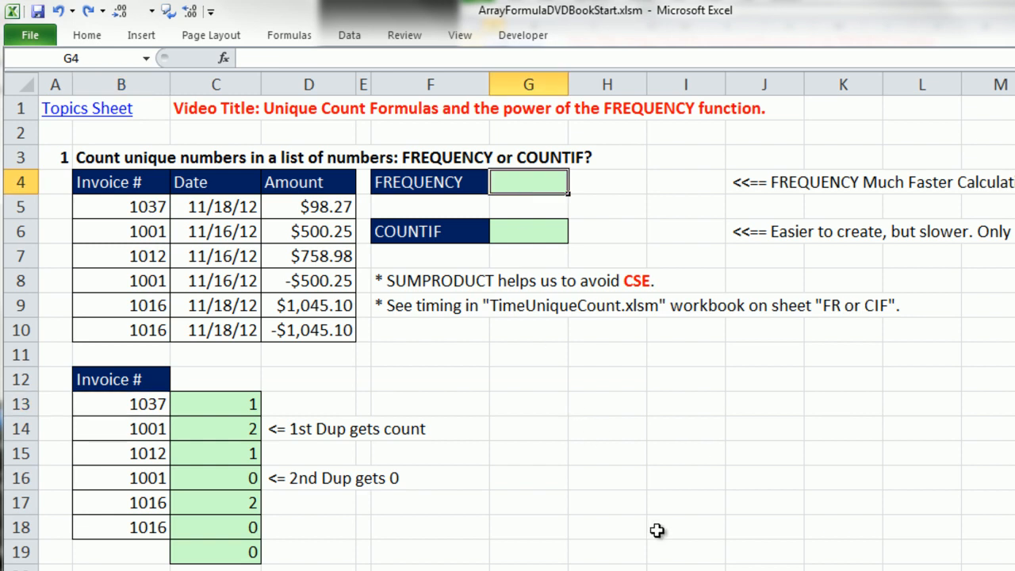
{"action": "type", "text": "=fre"}
{"action": "key", "text": "Tab"}
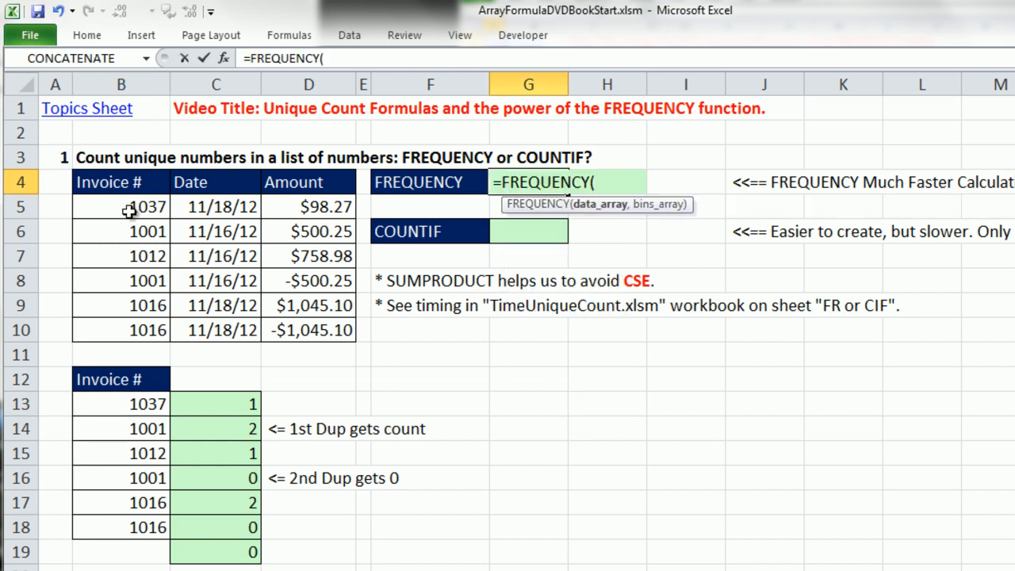
{"action": "left_click_drag", "start_coordinate": [127, 205], "coordinate": [143, 327]}
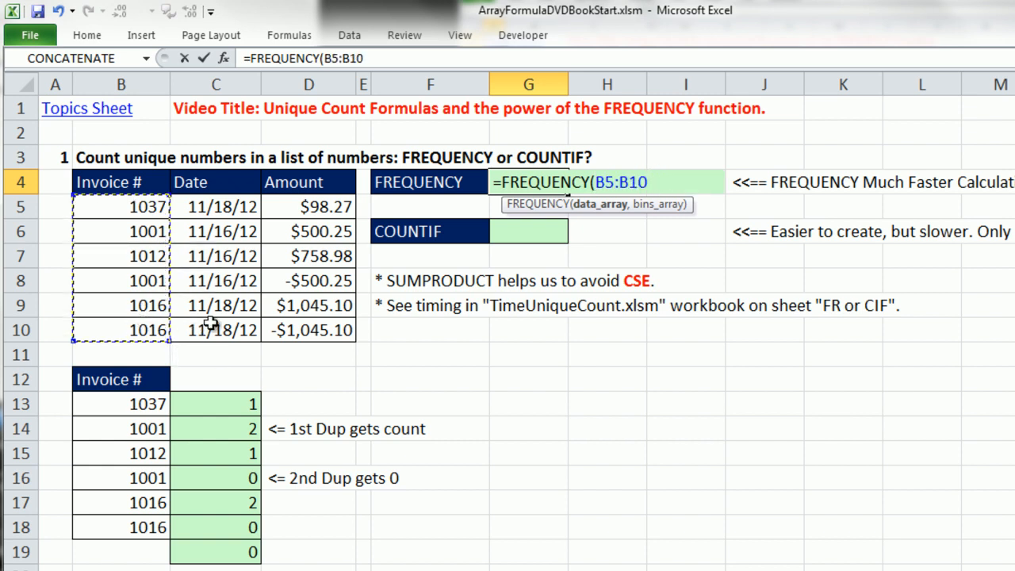
{"action": "type", "text": ","}
{"action": "left_click_drag", "start_coordinate": [115, 207], "coordinate": [129, 327]}
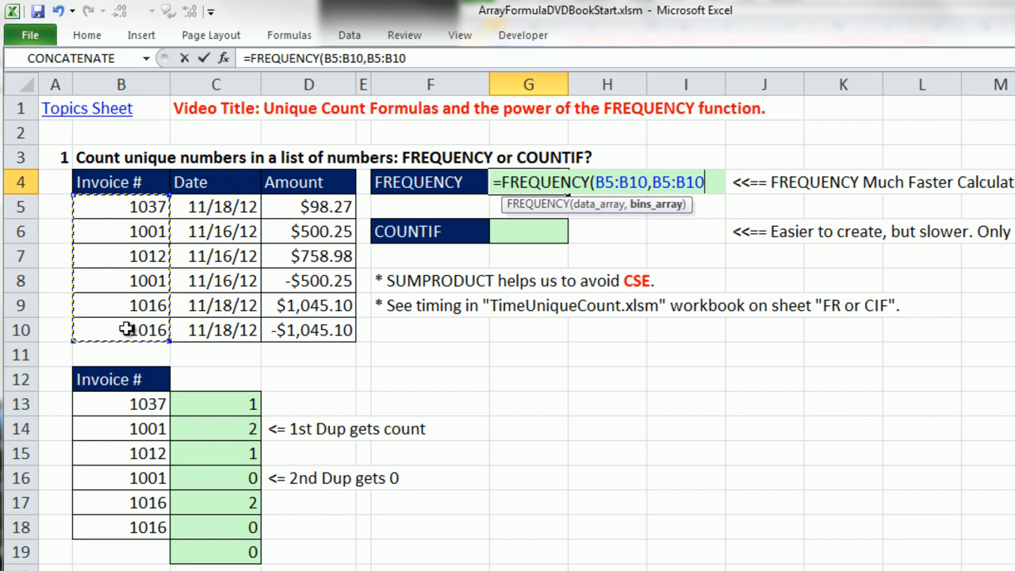
{"action": "type", "text": ")"}
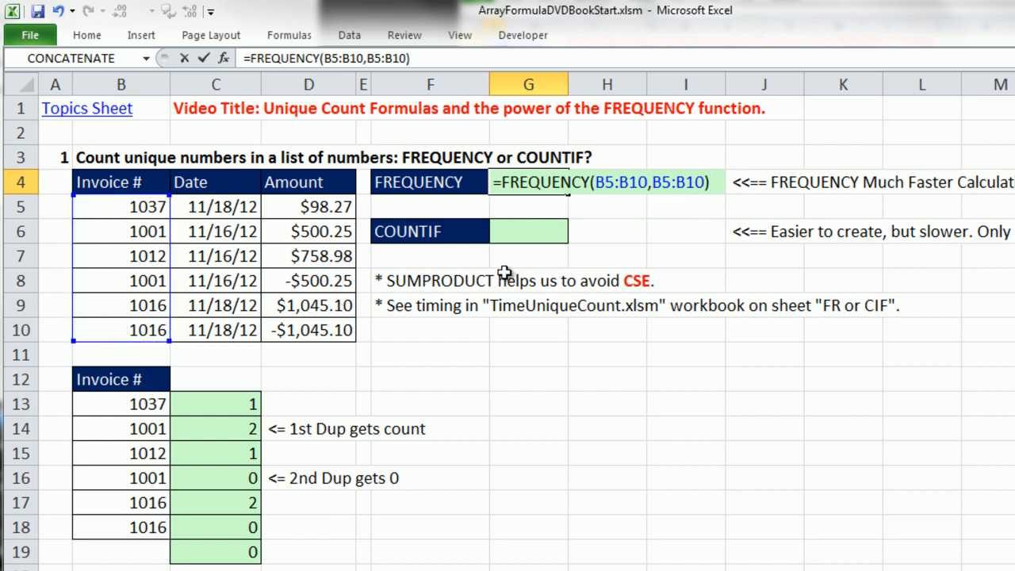
Step: Evaluate the FREQUENCY formula in G4 in place to inspect its array, and restore the formula
{"action": "left_click_drag", "start_coordinate": [711, 182], "coordinate": [492, 182]}
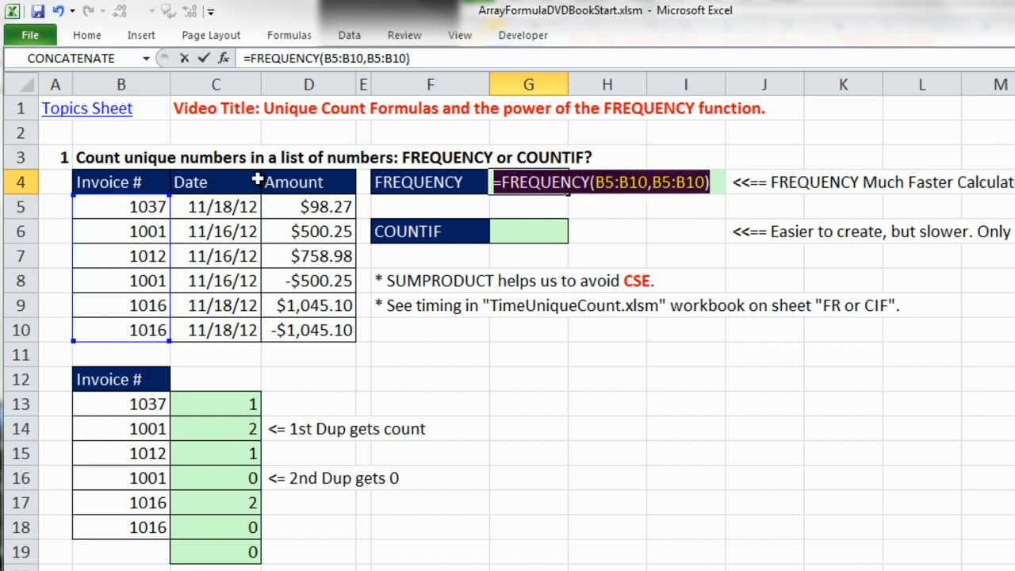
{"action": "key", "text": "F9"}
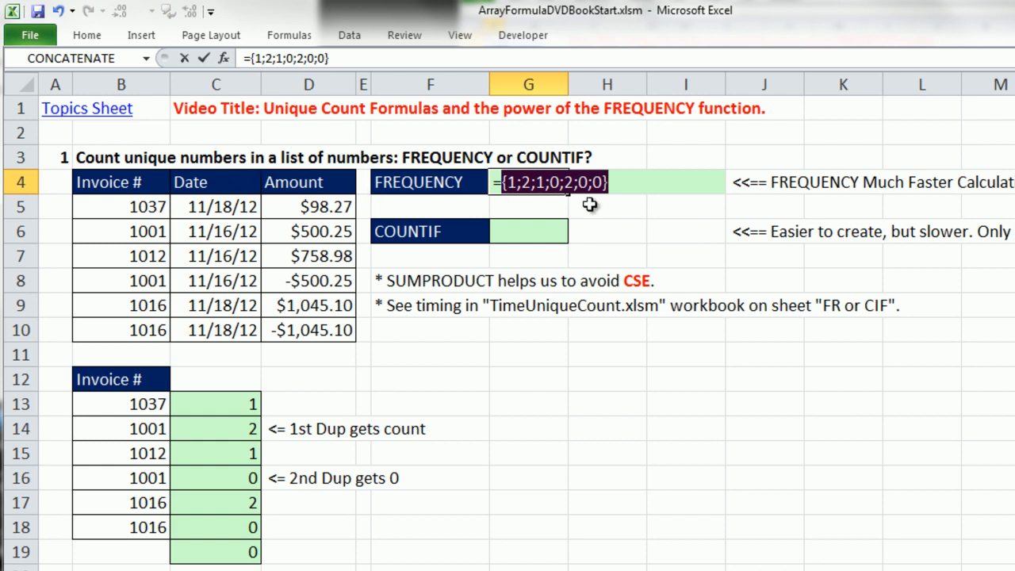
{"action": "key", "text": "ctrl+z"}
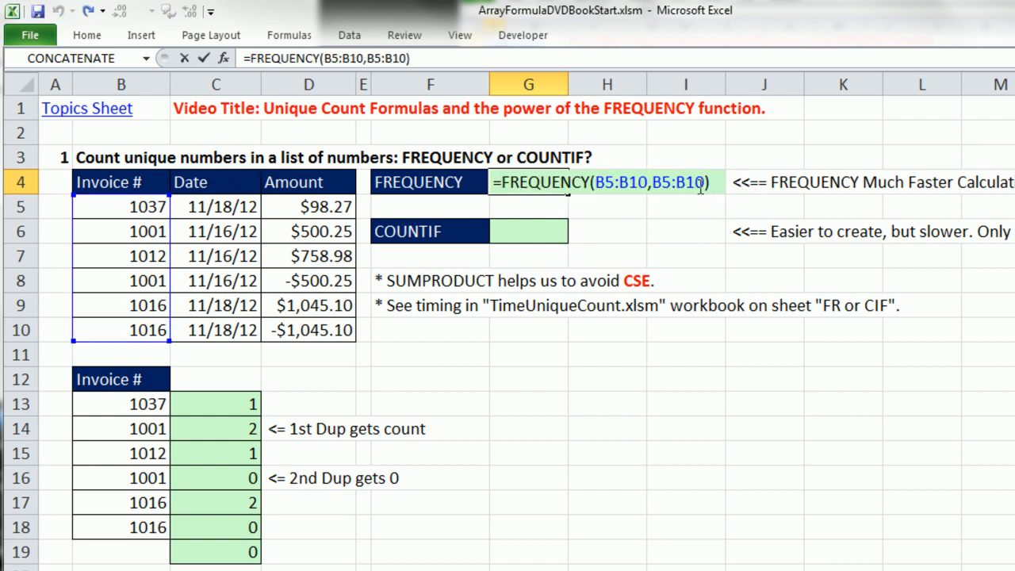
Step: Append >0 to the FREQUENCY formula in G4, preview the evaluated comparison and restore the formula
{"action": "type", "text": ">0"}
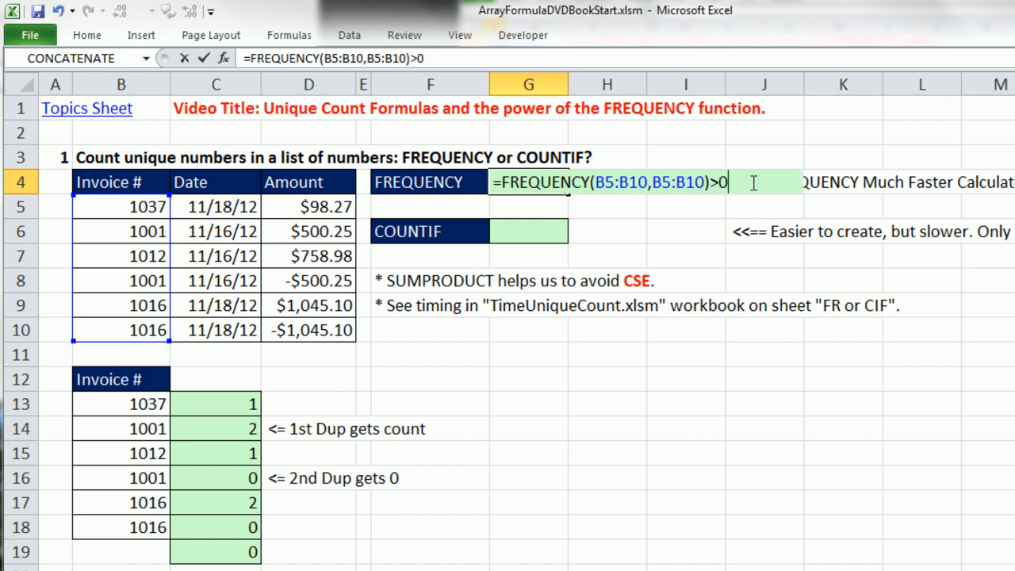
{"action": "key", "text": "shift+Home"}
{"action": "key", "text": "shift+Right"}
{"action": "key", "text": "F9"}
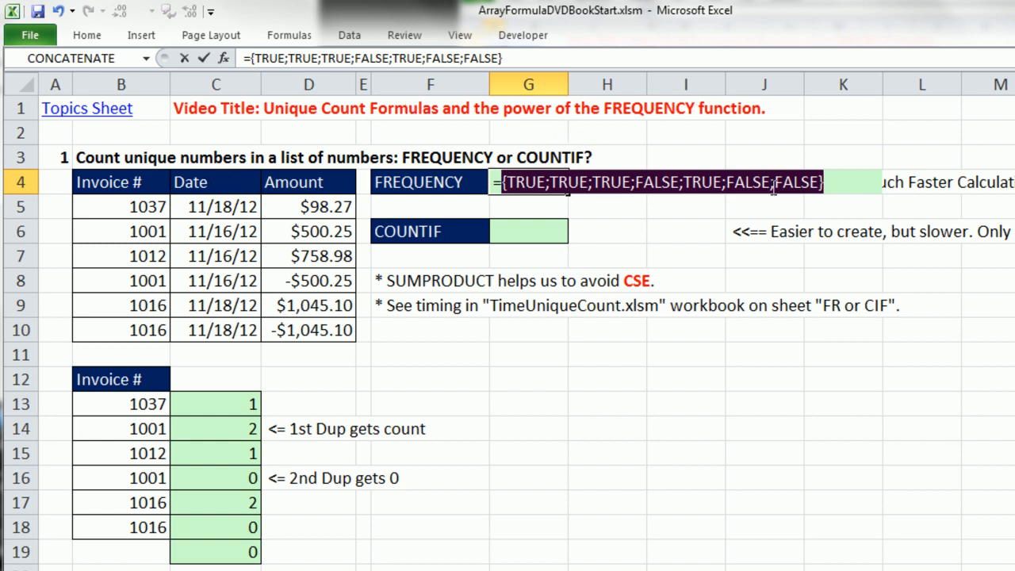
{"action": "key", "text": "ctrl+z"}
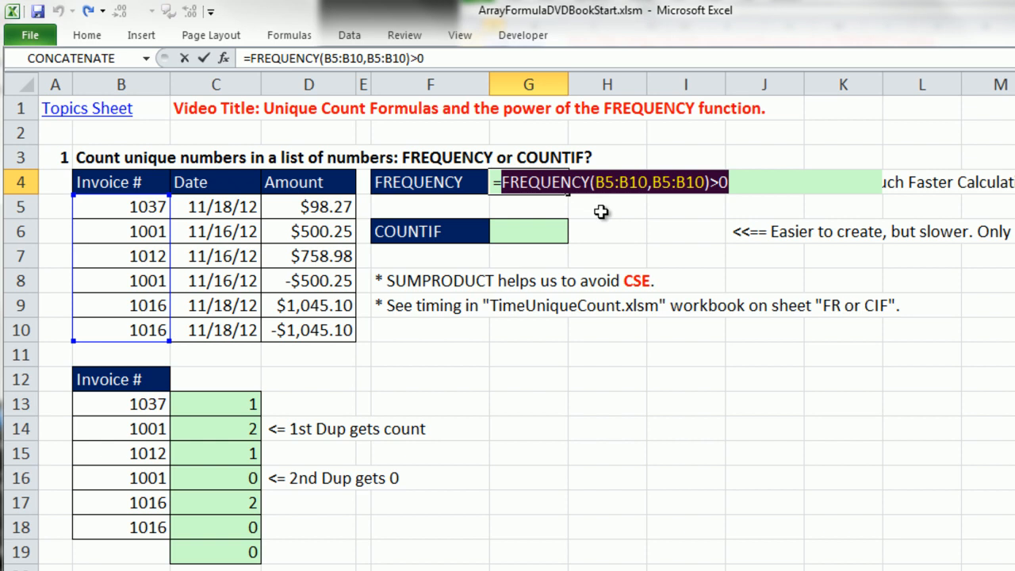
Step: Convert the comparison to numbers as =--(FREQUENCY(B5:B10,B5:B10)>0) in G4, preview its evaluated array and restore the formula
{"action": "left_click", "coordinate": [496, 181]}
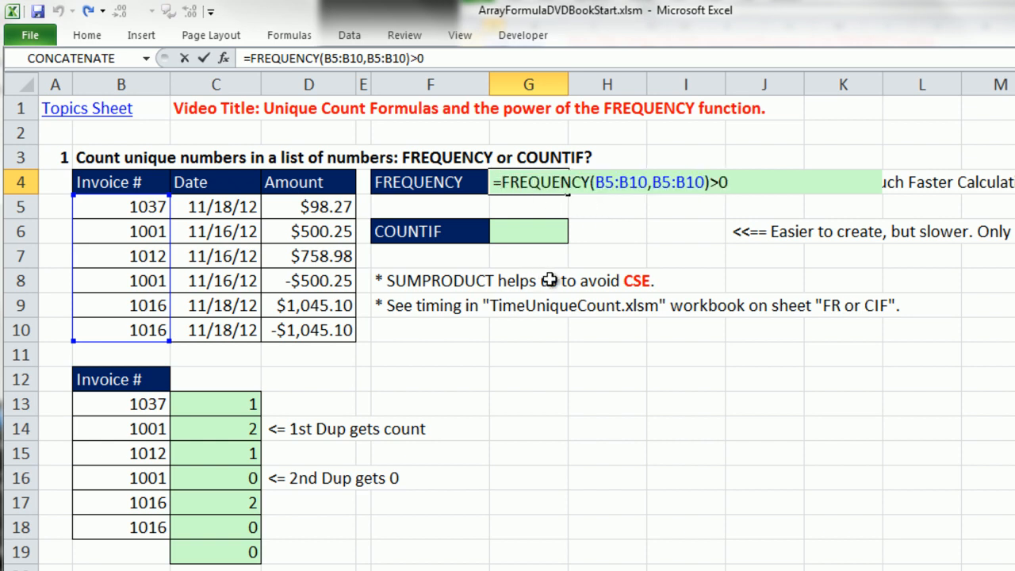
{"action": "type", "text": "--"}
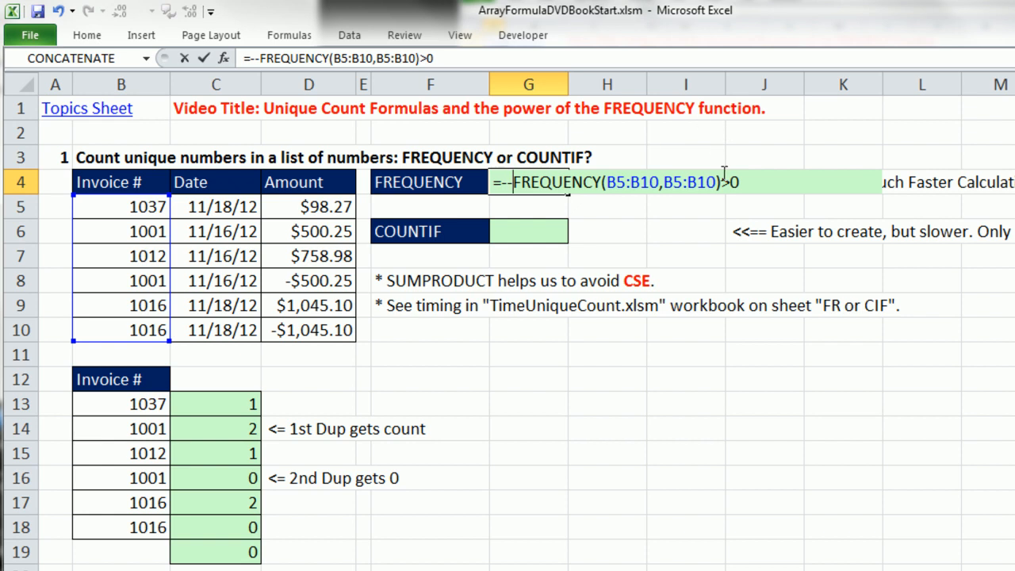
{"action": "type", "text": "("}
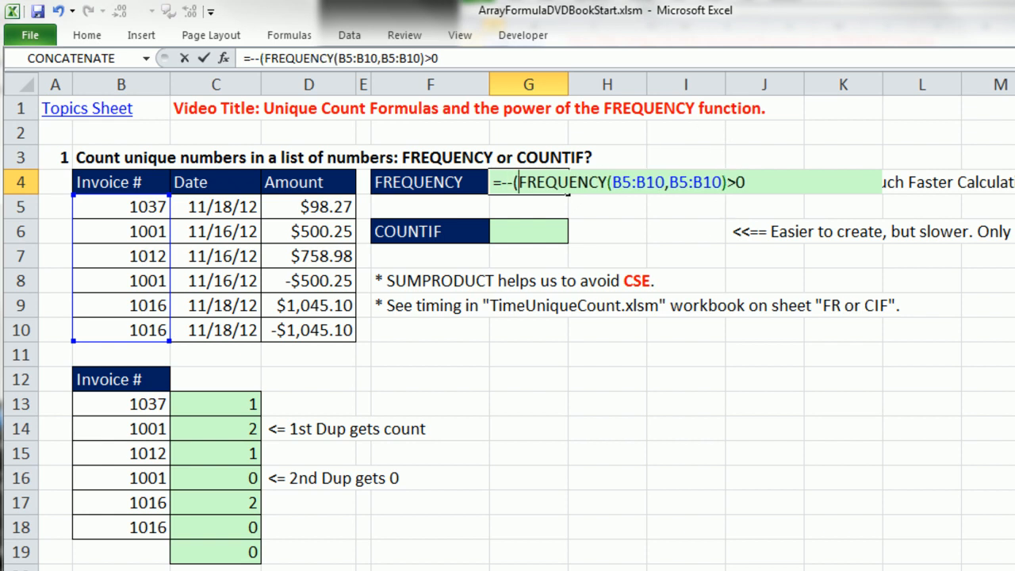
{"action": "left_click", "coordinate": [773, 175]}
{"action": "type", "text": ")"}
{"action": "left_click_drag", "start_coordinate": [752, 183], "coordinate": [495, 183]}
{"action": "key", "text": "F9"}
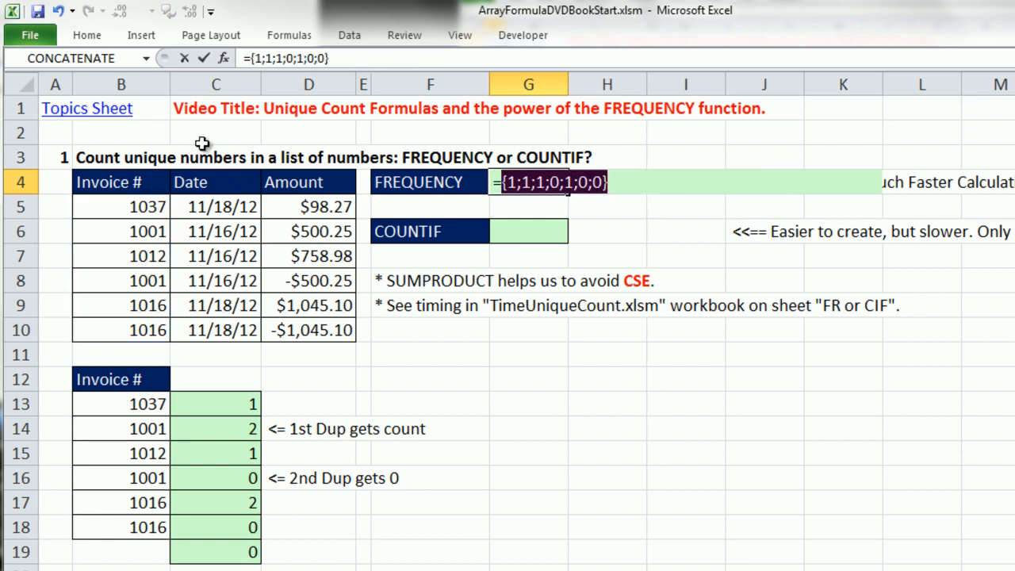
{"action": "key", "text": "ctrl+z"}
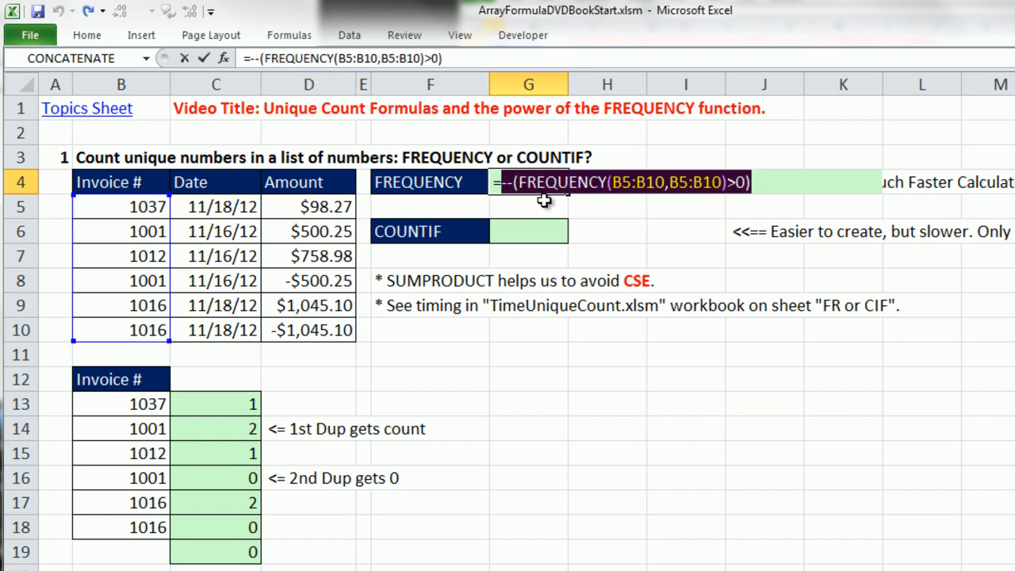
Step: Wrap the expression in G4 in SUMPRODUCT and enter it as =SUMPRODUCT(--(FREQUENCY(B5:B10,B5:B10)>0))
{"action": "left_click", "coordinate": [510, 183]}
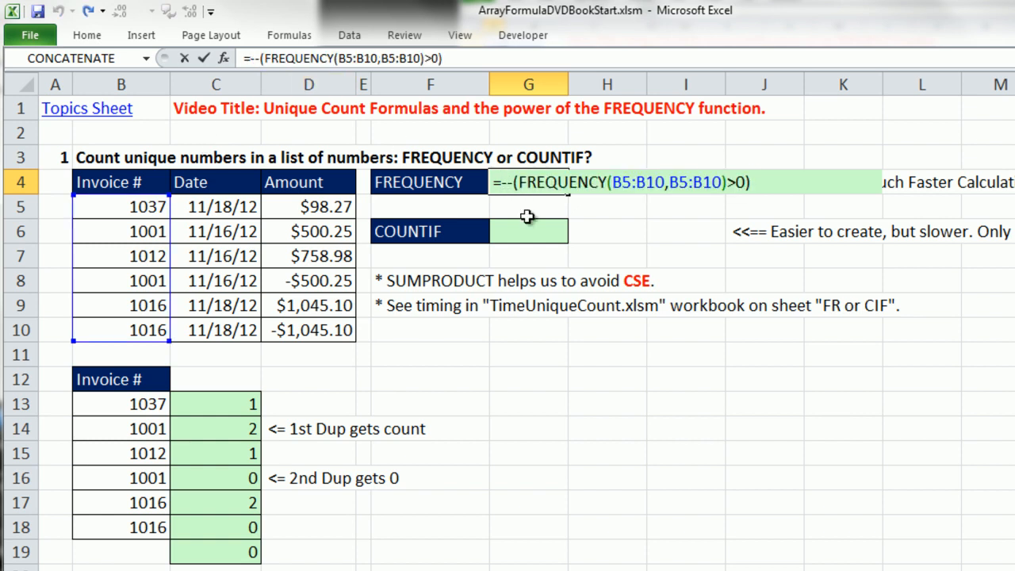
{"action": "type", "text": "SUMPRODUCT("}
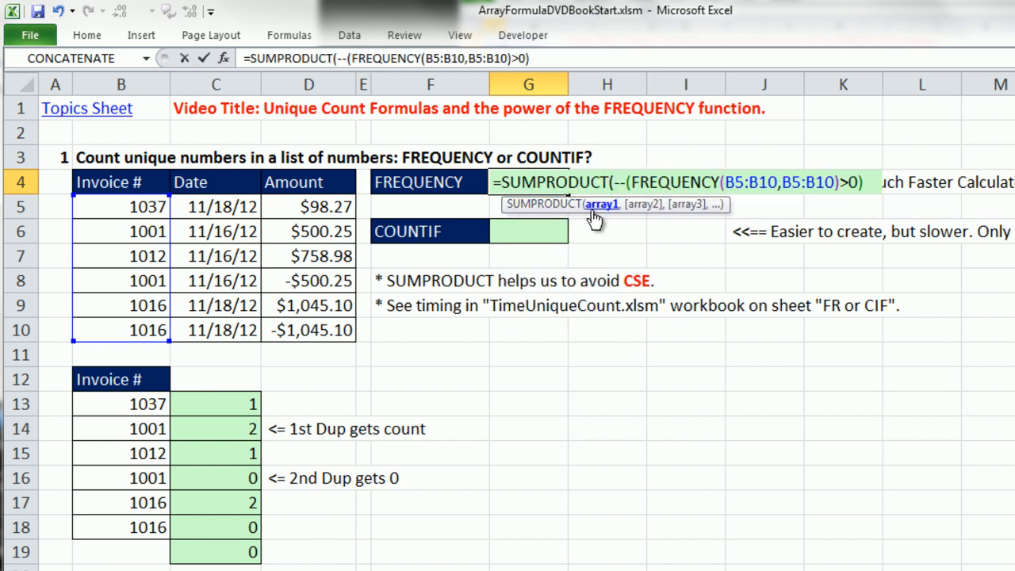
{"action": "left_click", "coordinate": [873, 192]}
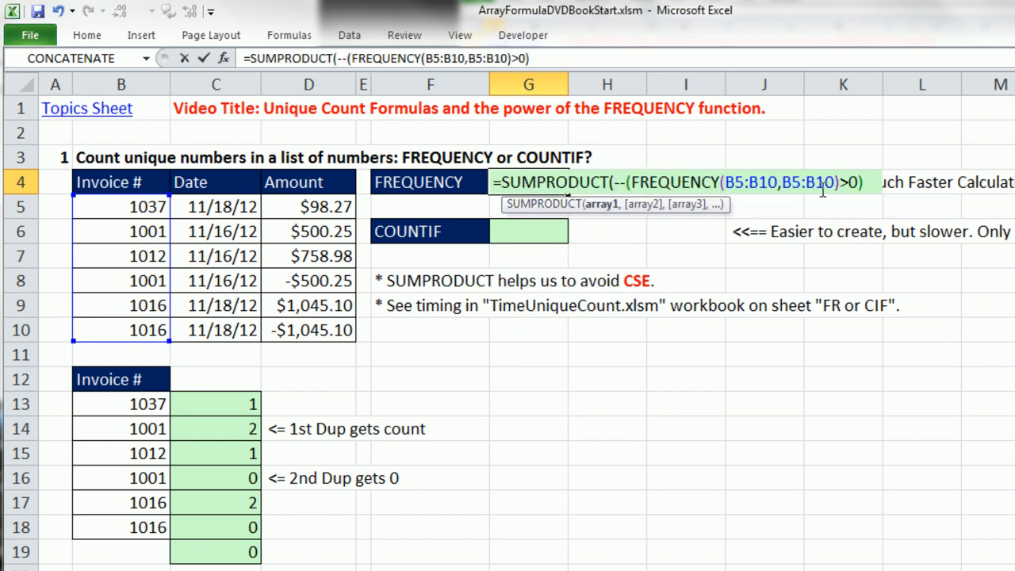
{"action": "type", "text": ")"}
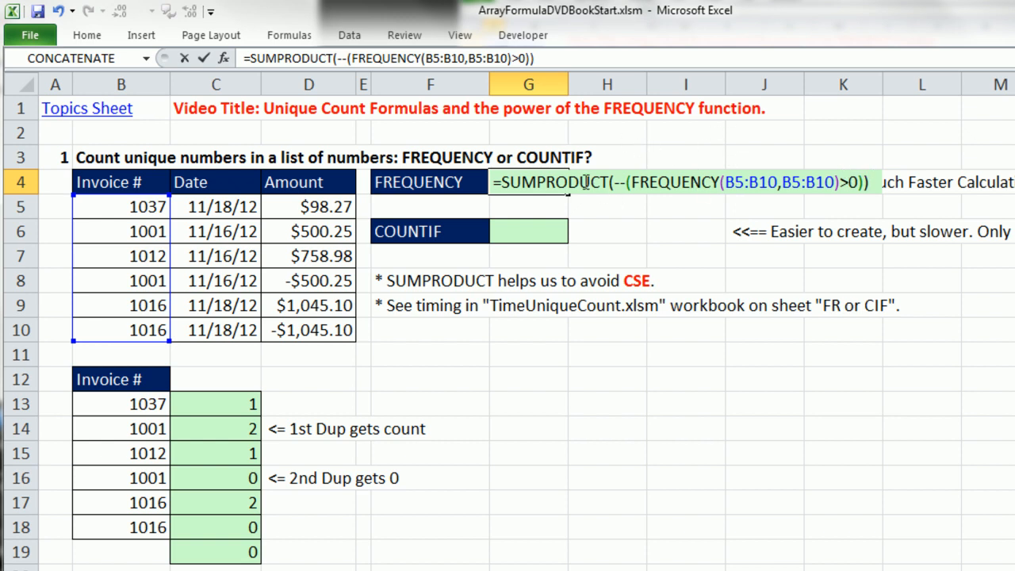
{"action": "key", "text": "Return"}
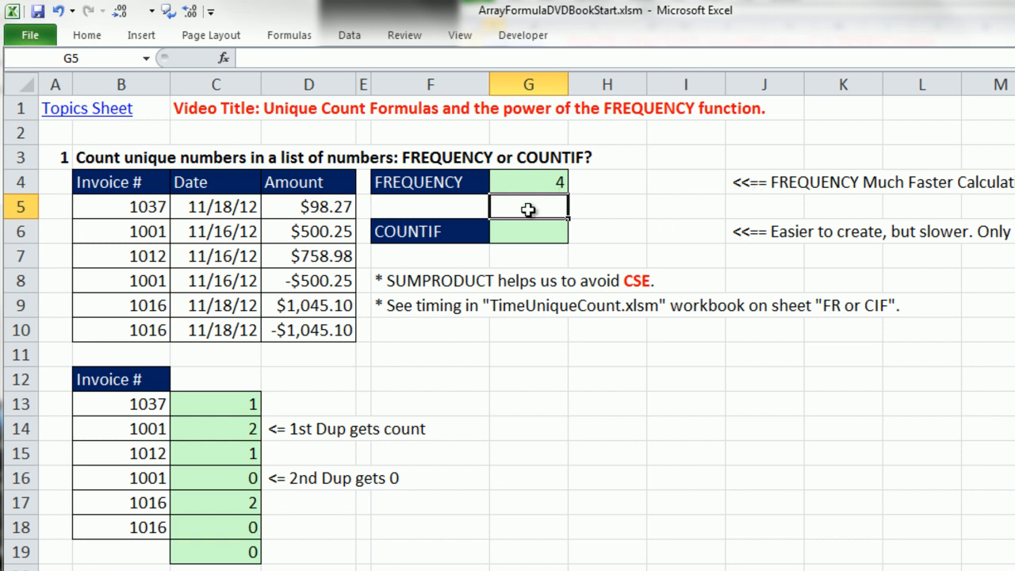
Step: Open the SUMPRODUCT formula in G4 to review it, and re-enter it without edits
{"action": "left_click", "coordinate": [531, 182]}
{"action": "double_click", "coordinate": [540, 182]}
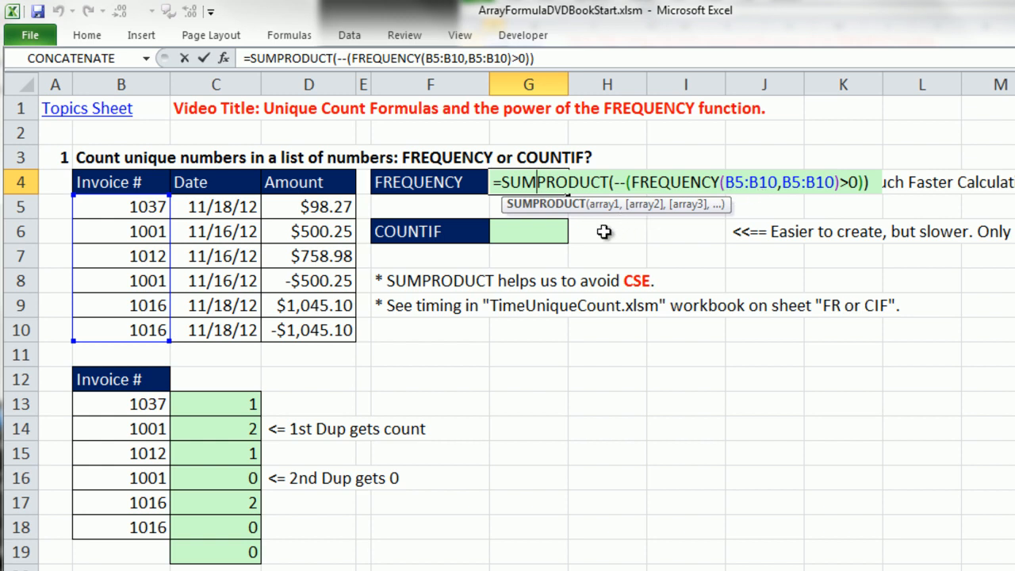
{"action": "key", "text": "ctrl+Return"}
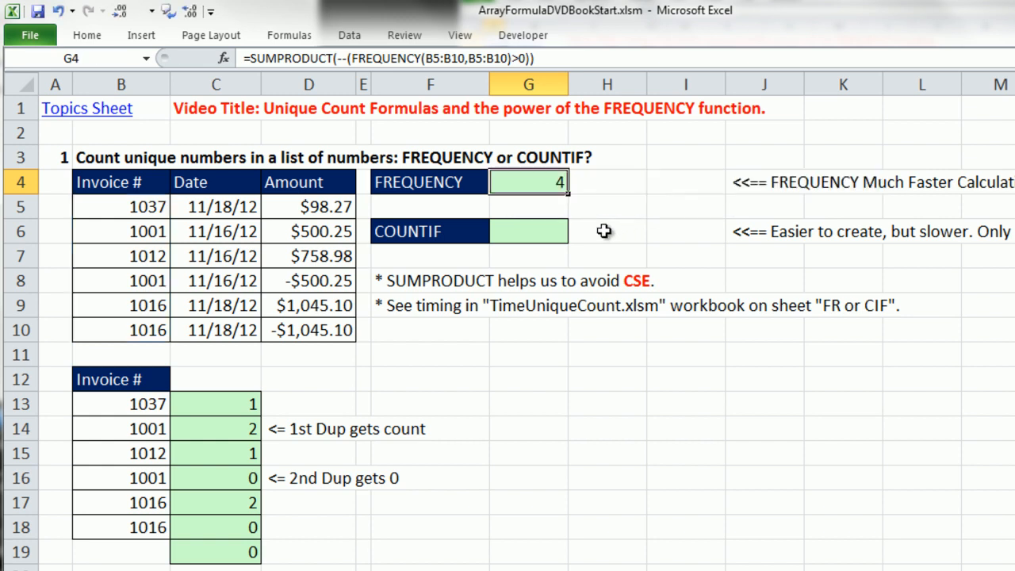
Step: Write =COUNTIF(B5:B10,B5:B10) in cell G6, beside the COUNTIF label
{"action": "left_click", "coordinate": [542, 230]}
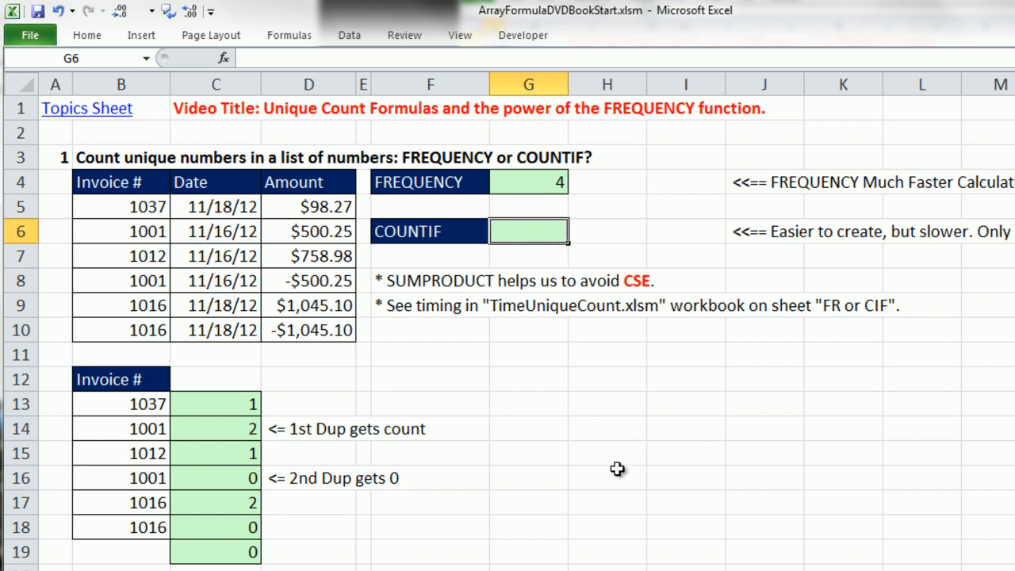
{"action": "type", "text": "=counti"}
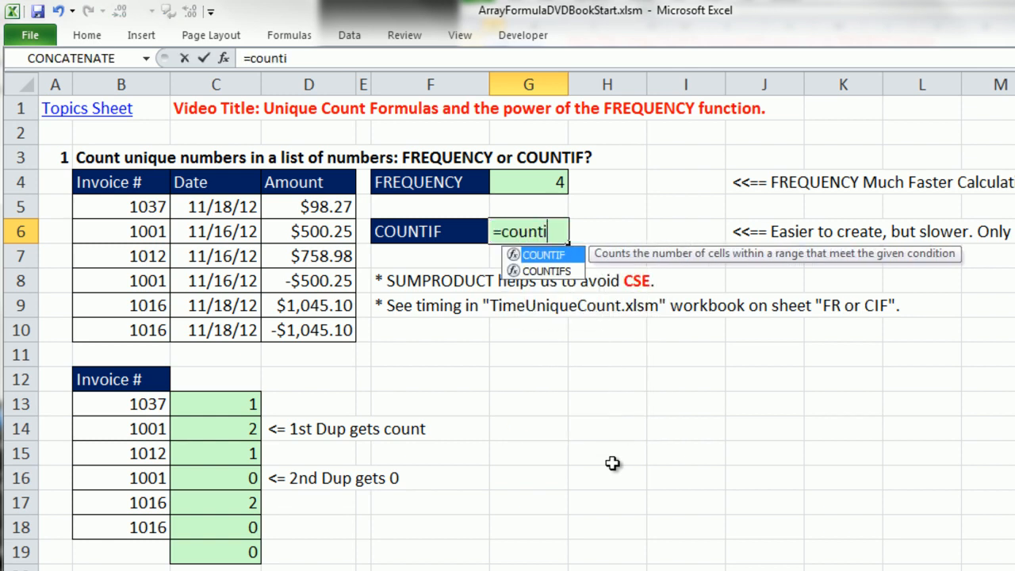
{"action": "key", "text": "Tab"}
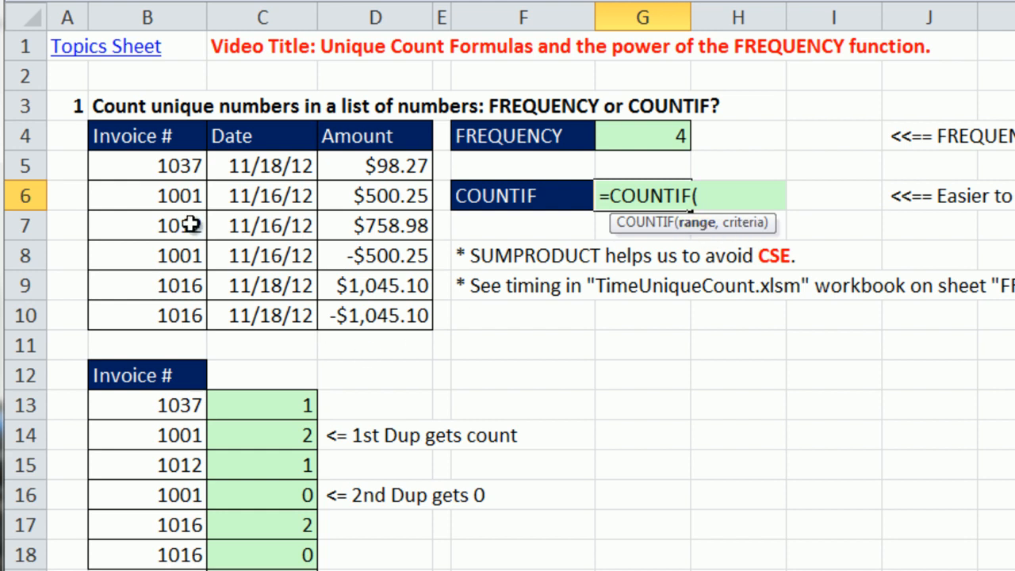
{"action": "left_click_drag", "start_coordinate": [172, 163], "coordinate": [195, 317]}
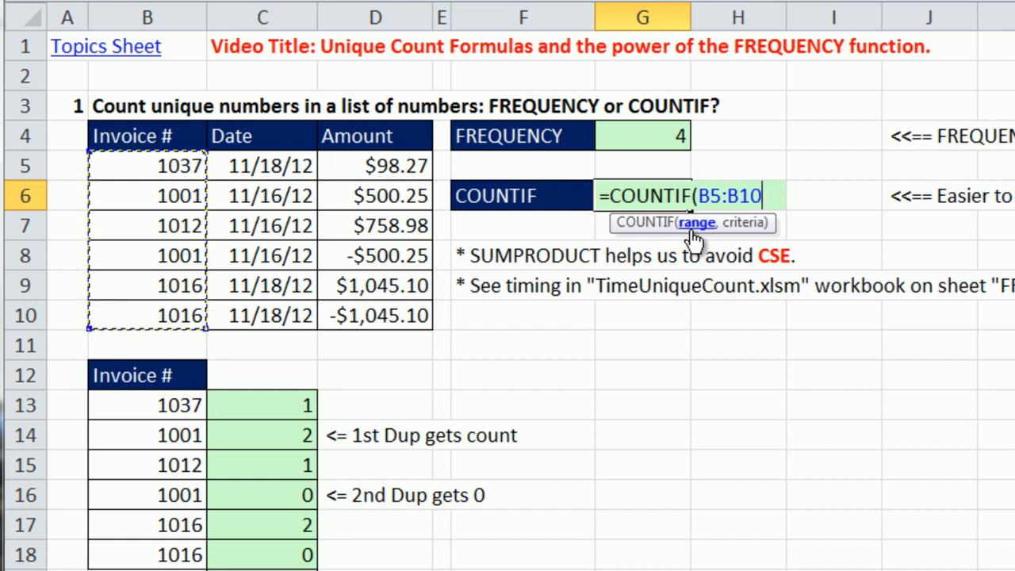
{"action": "type", "text": ","}
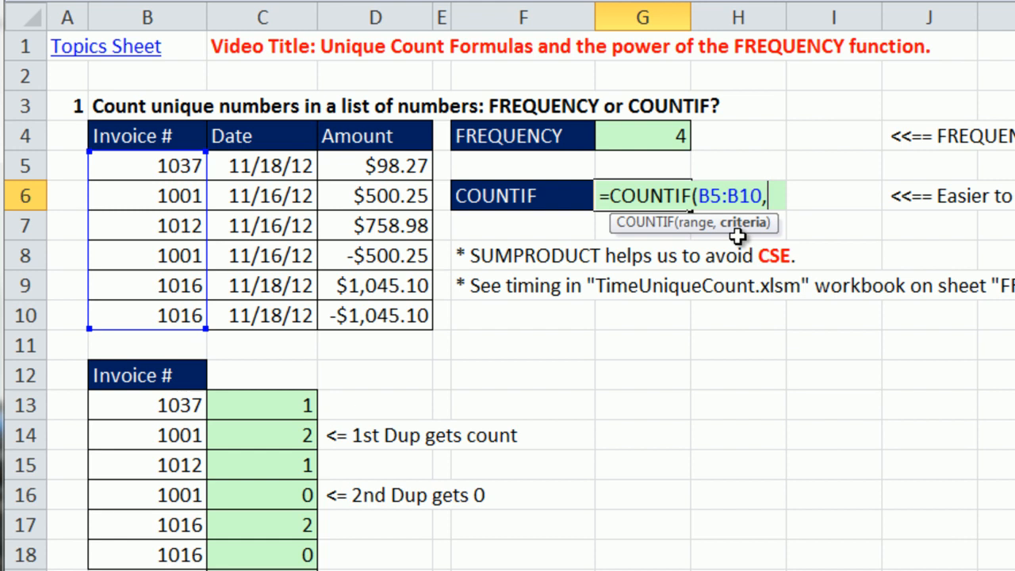
{"action": "left_click_drag", "start_coordinate": [163, 165], "coordinate": [181, 319]}
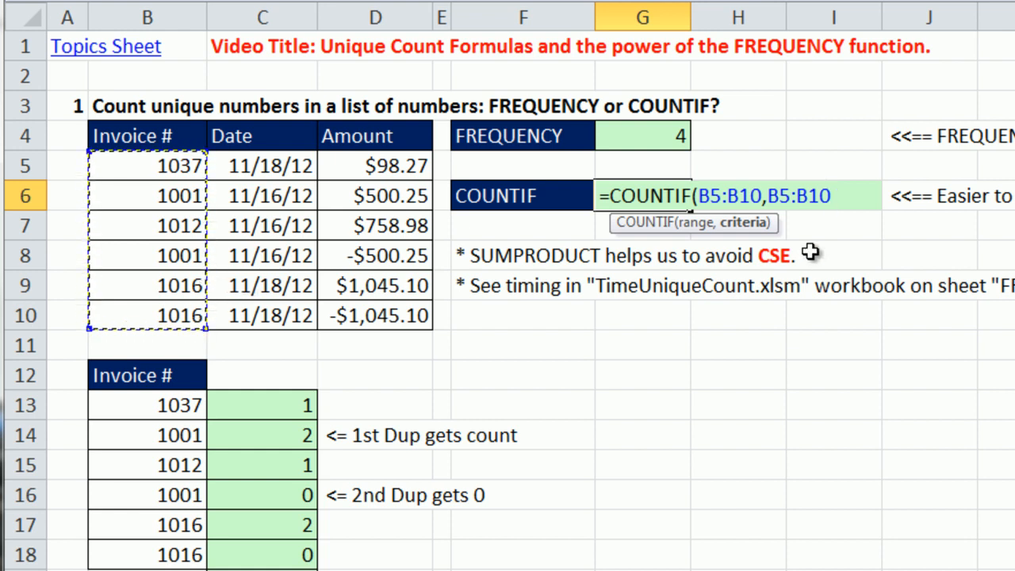
{"action": "type", "text": ")"}
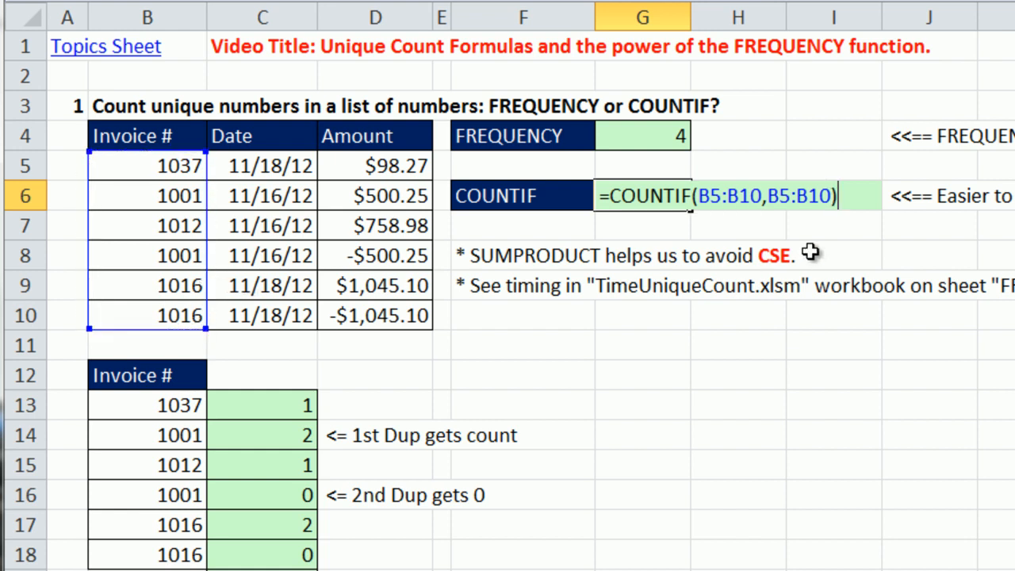
Step: Evaluate the COUNTIF formula in G6 in place to inspect its array of counts, and restore the formula
{"action": "left_click", "coordinate": [770, 196]}
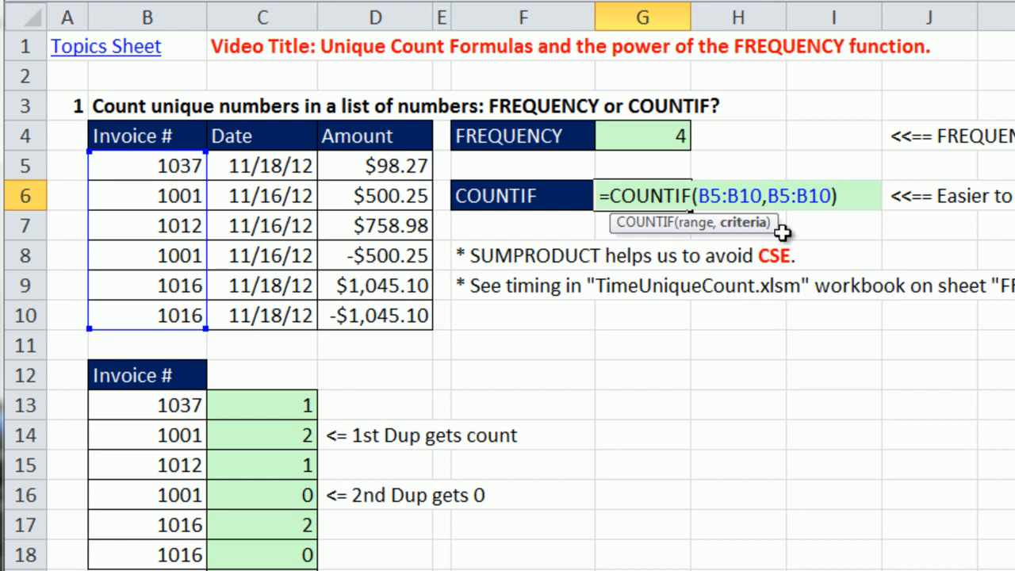
{"action": "left_click_drag", "start_coordinate": [856, 197], "coordinate": [462, 194]}
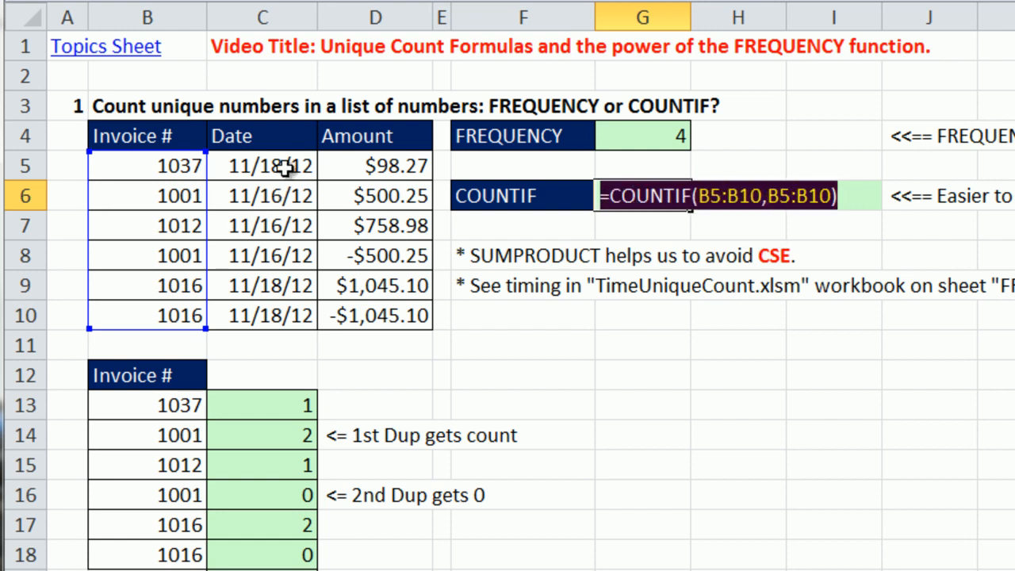
{"action": "key", "text": "F9"}
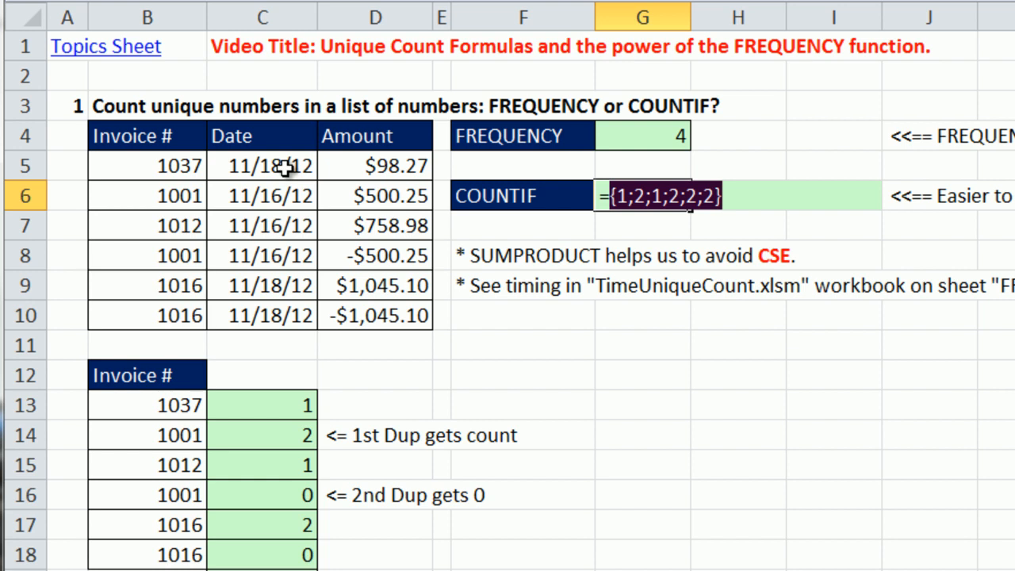
{"action": "key", "text": "ctrl+z"}
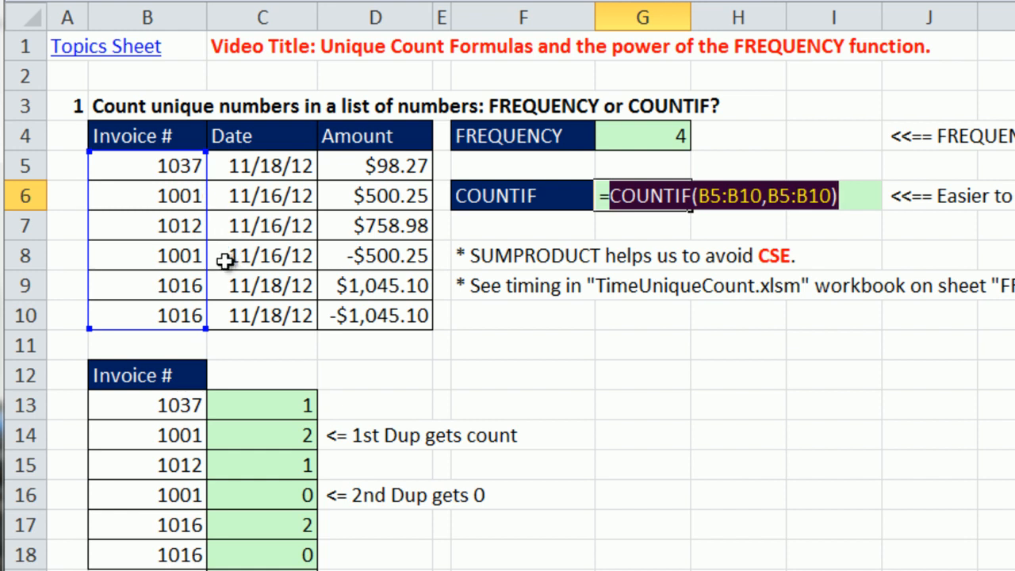
{"action": "key", "text": "F9"}
{"action": "key", "text": "ctrl+z"}
Step: Change the G6 formula to =1/COUNTIF(B5:B10,B5:B10), preview its evaluated array and restore the formula
{"action": "left_click", "coordinate": [610, 196]}
{"action": "type", "text": "1"}
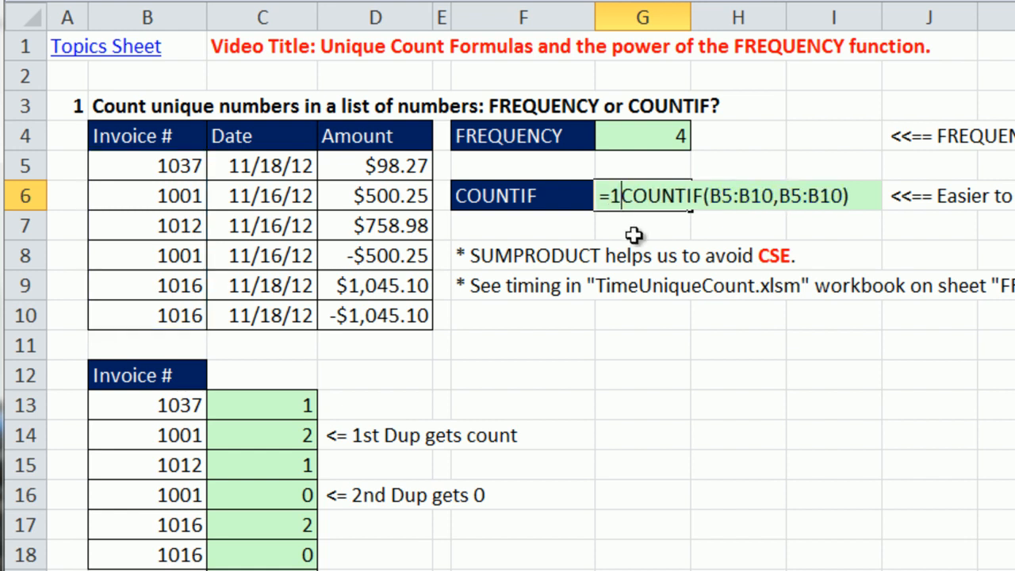
{"action": "type", "text": "/"}
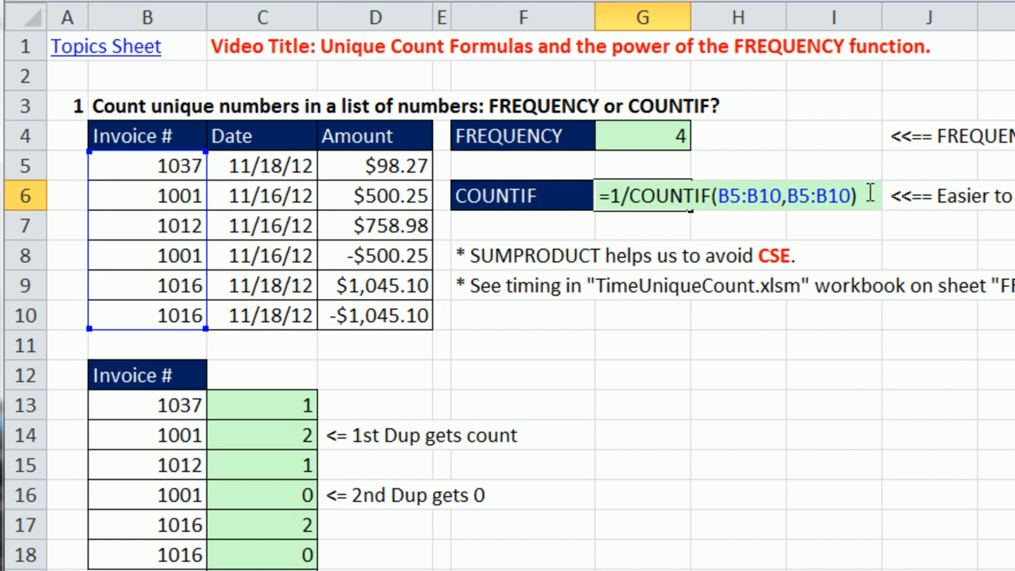
{"action": "left_click_drag", "start_coordinate": [871, 197], "coordinate": [402, 176]}
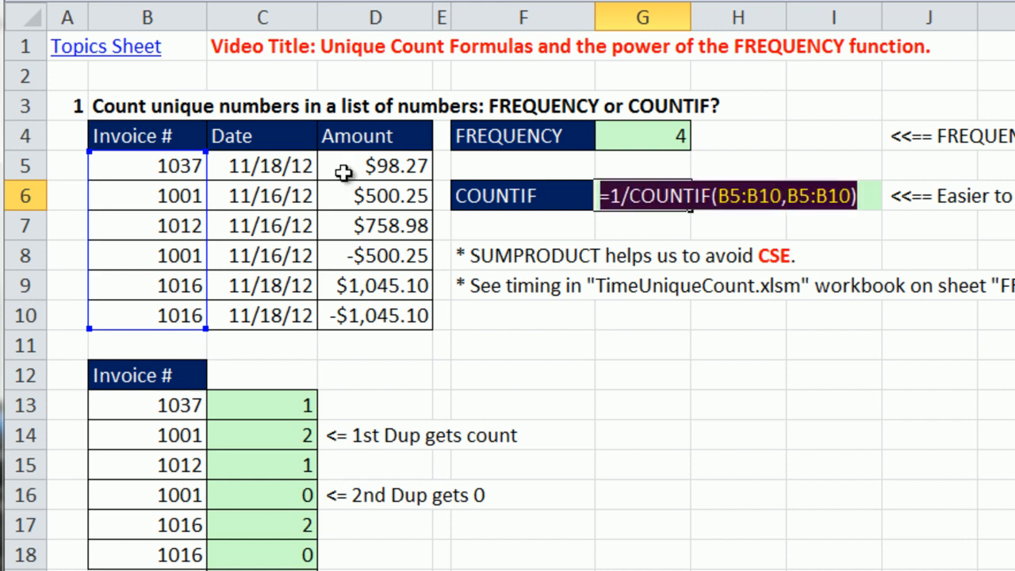
{"action": "key", "text": "F9"}
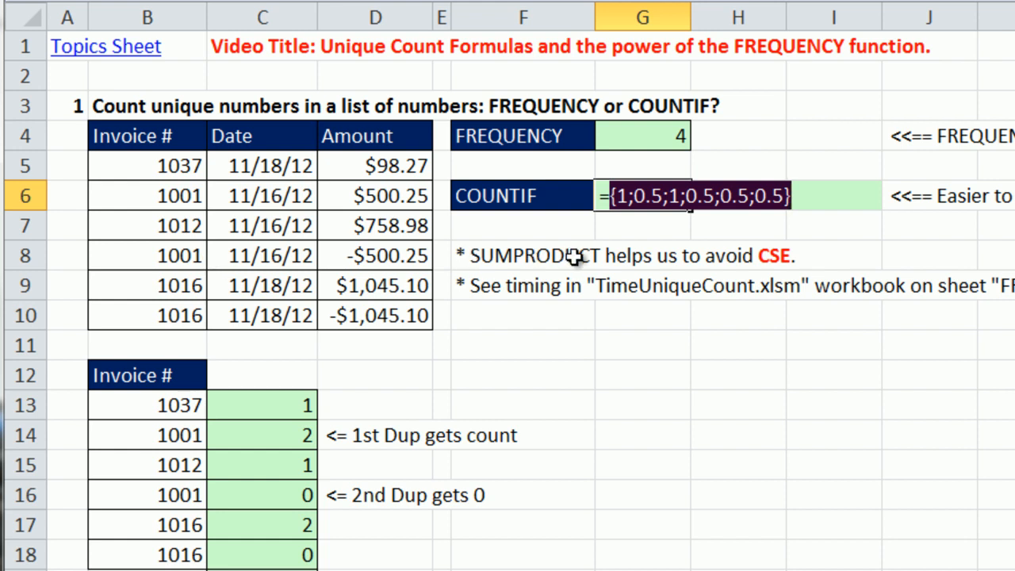
{"action": "key", "text": "ctrl+z"}
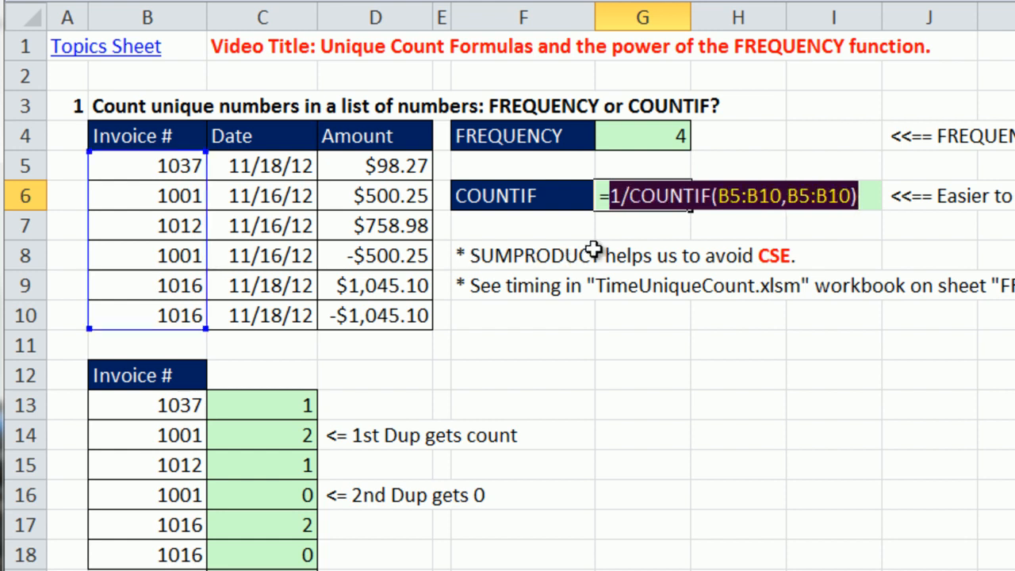
{"action": "key", "text": "Escape"}
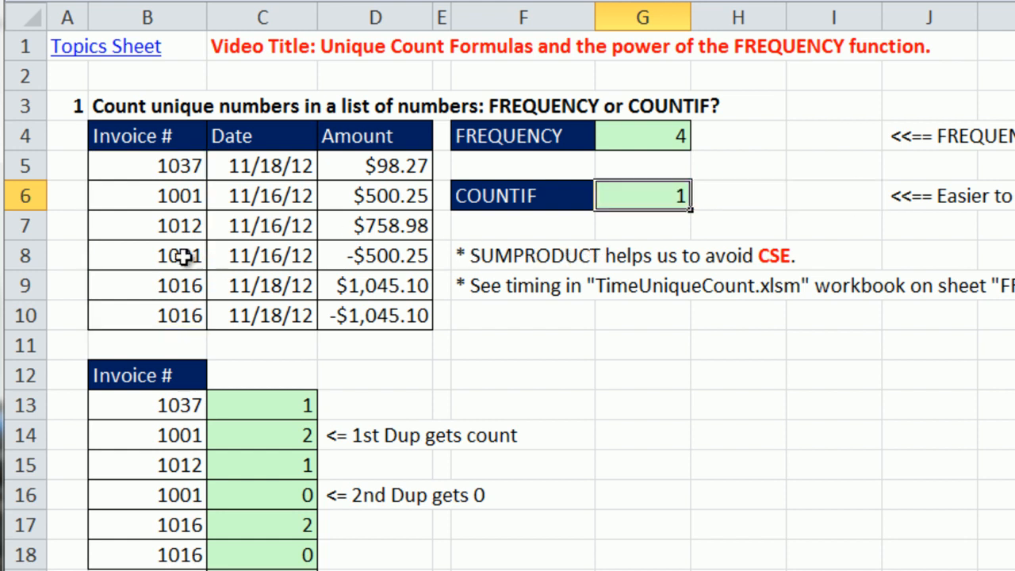
Step: Change the invoice number in cell B9 to 1001
{"action": "left_click", "coordinate": [178, 284]}
{"action": "type", "text": "1001"}
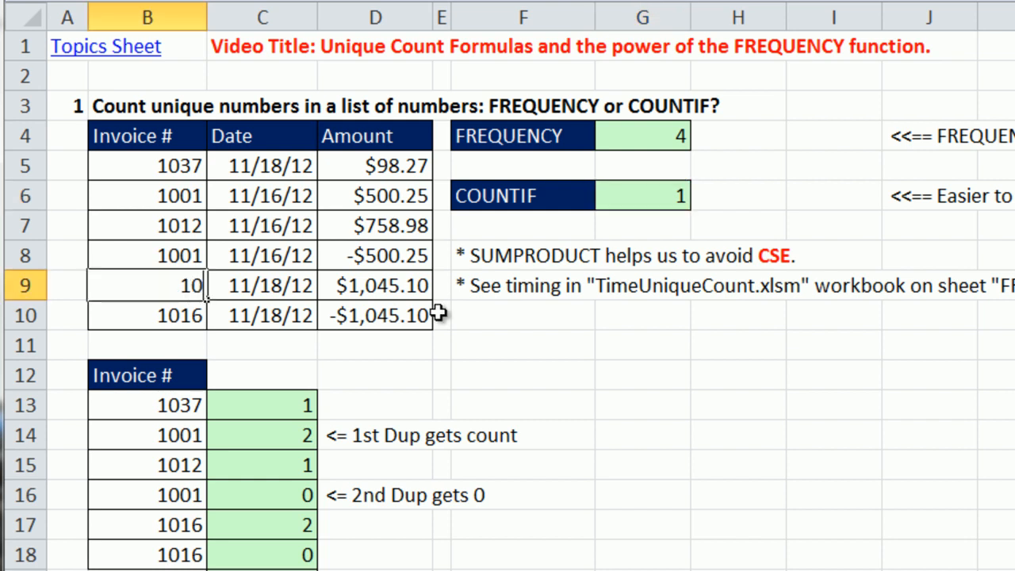
{"action": "key", "text": "ctrl+Return"}
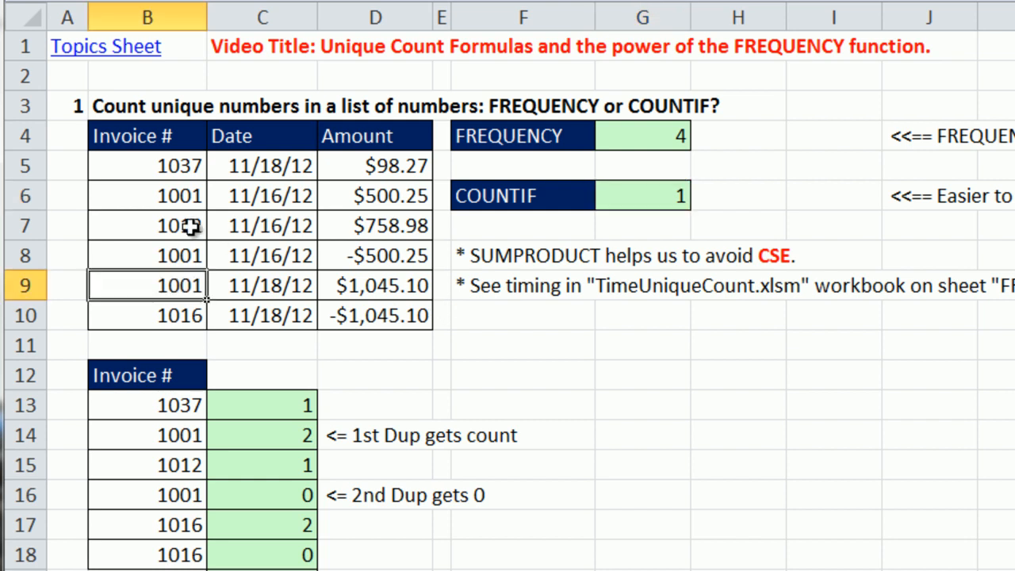
Step: Evaluate 1/COUNTIF(B5:B10,B5:B10) in G6 in place to inspect the fractions for the changed list, and restore the formula
{"action": "double_click", "coordinate": [624, 195]}
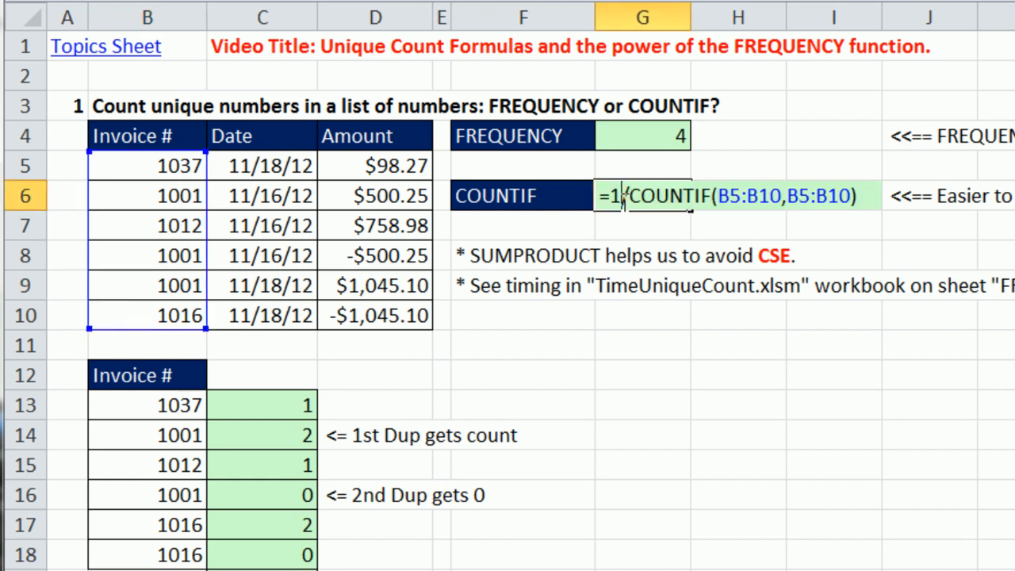
{"action": "left_click_drag", "start_coordinate": [608, 197], "coordinate": [858, 197]}
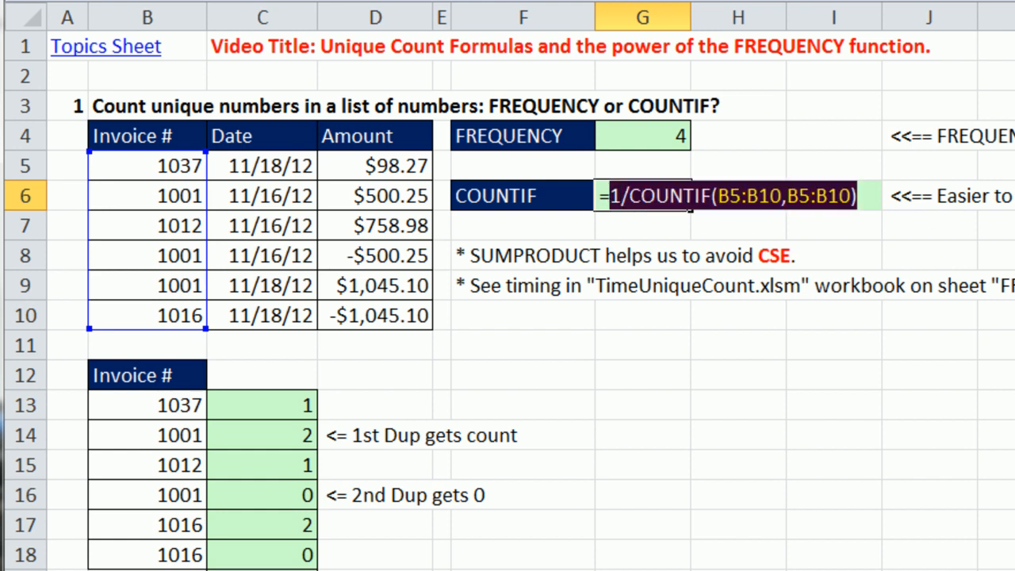
{"action": "key", "text": "F9"}
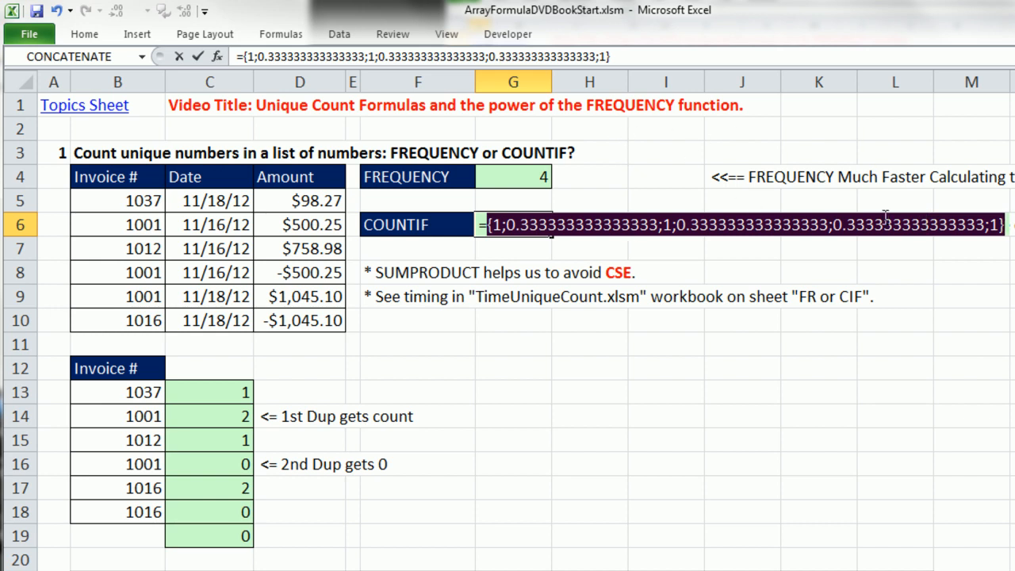
{"action": "key", "text": "ctrl+z"}
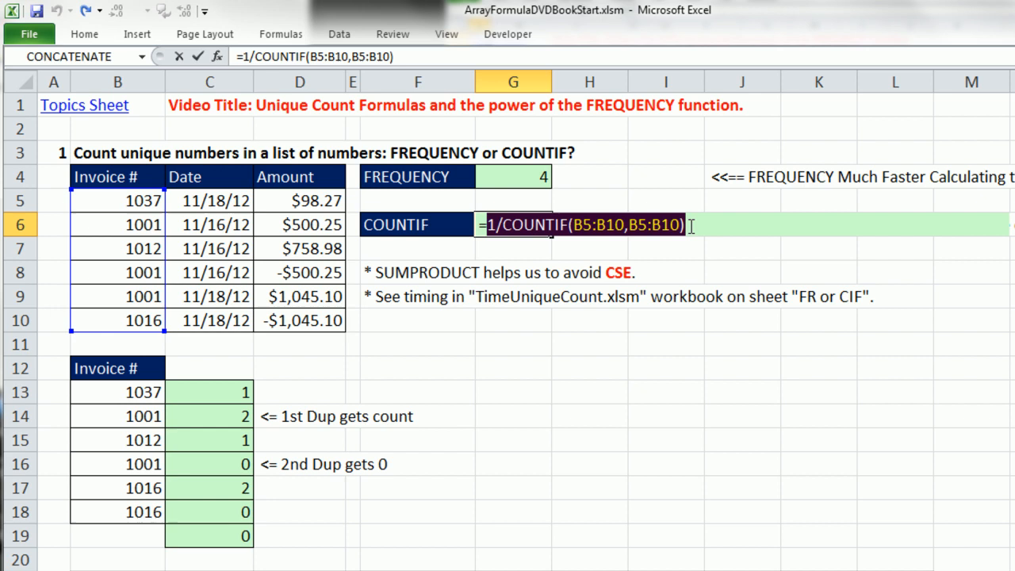
Step: Wrap the expression in G6 in SUMPRODUCT and enter it as =SUMPRODUCT(1/COUNTIF(B5:B10,B5:B10))
{"action": "left_click", "coordinate": [490, 226]}
{"action": "type", "text": "sump"}
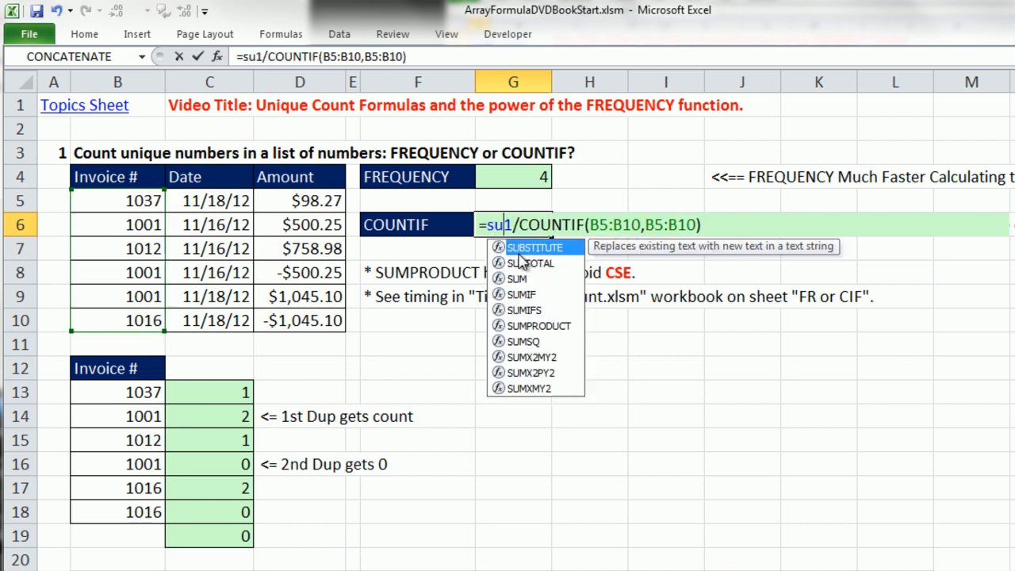
{"action": "key", "text": "Tab"}
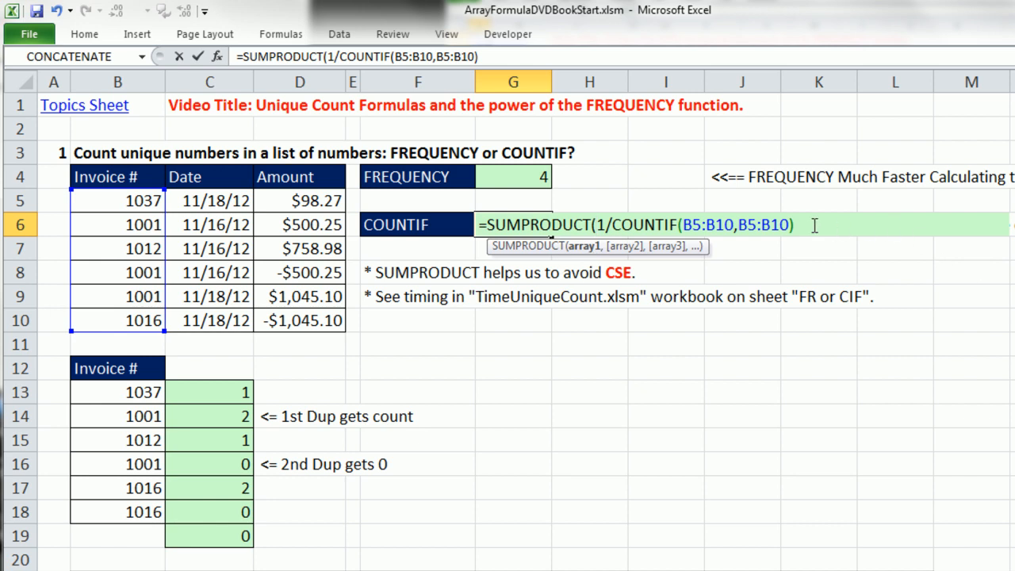
{"action": "key", "text": "Return"}
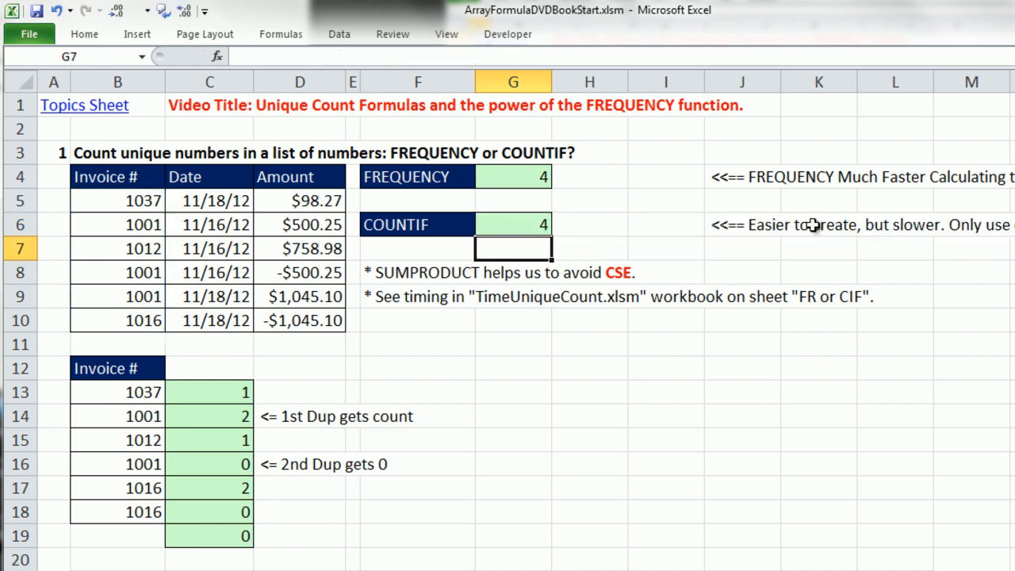
Step: Set the invoice number in cell B9 back to 1016
{"action": "left_click", "coordinate": [133, 300]}
{"action": "type", "text": "1016"}
{"action": "key", "text": "ctrl+Return"}
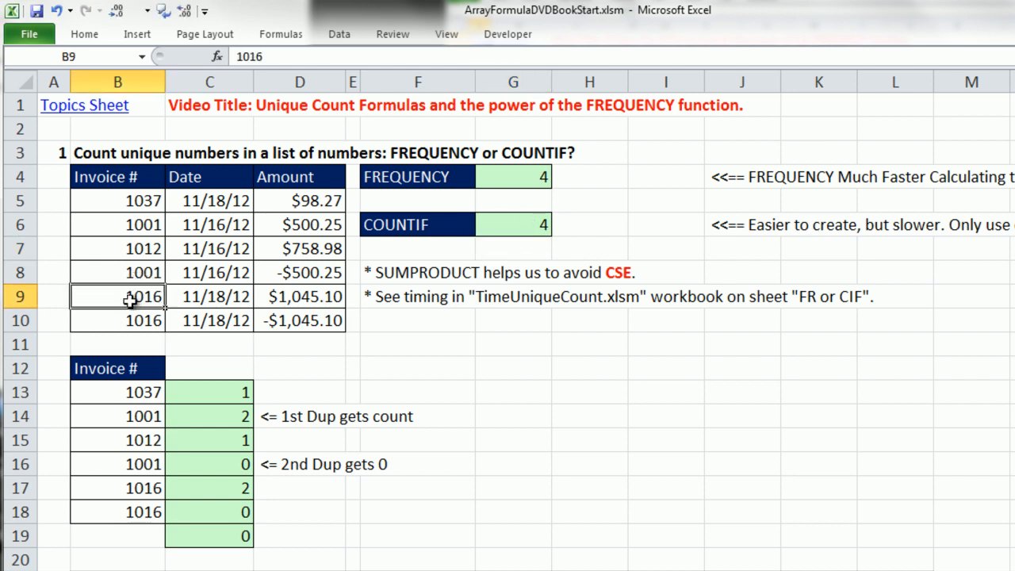
Step: Review the FREQUENCY formula in G4 and the COUNTIF formula in G6, leaving both as entered
{"action": "double_click", "coordinate": [509, 179]}
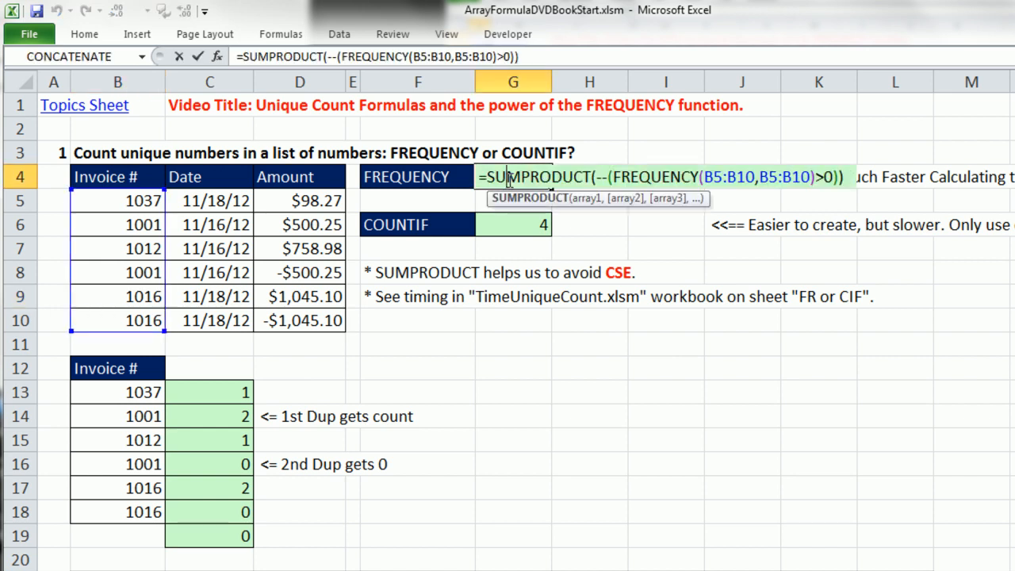
{"action": "key", "text": "Escape"}
{"action": "double_click", "coordinate": [528, 224]}
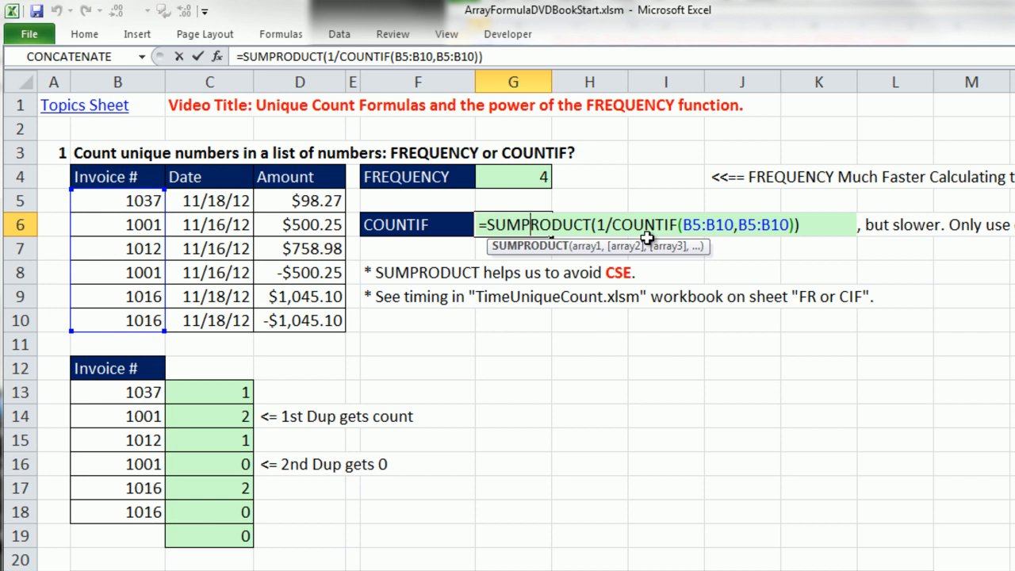
{"action": "key", "text": "ctrl+Return"}
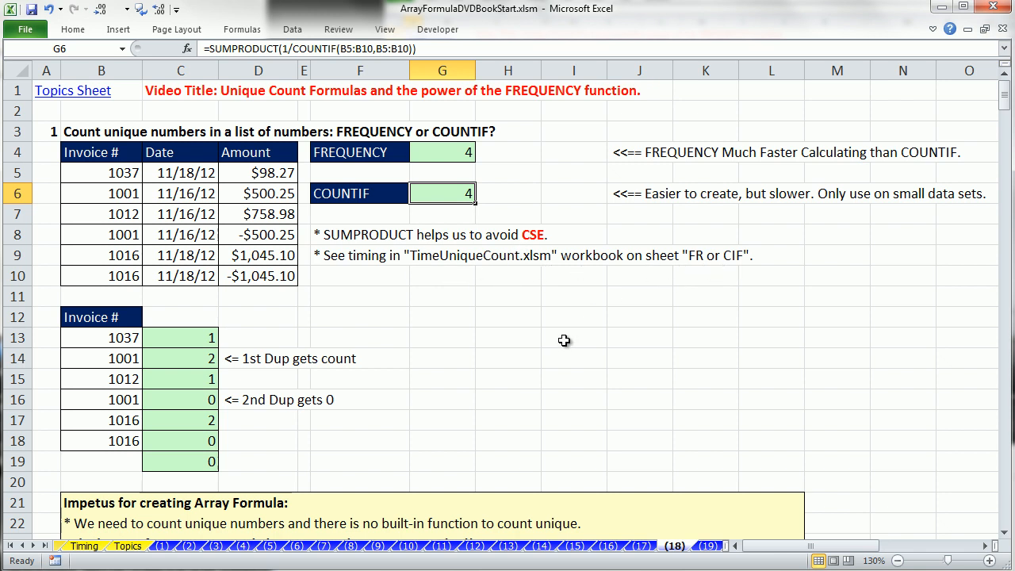
Step: Open the workbook TimeUniqueCount.xlsm from the Timing Formulas folder
{"action": "key", "text": "ctrl+o"}
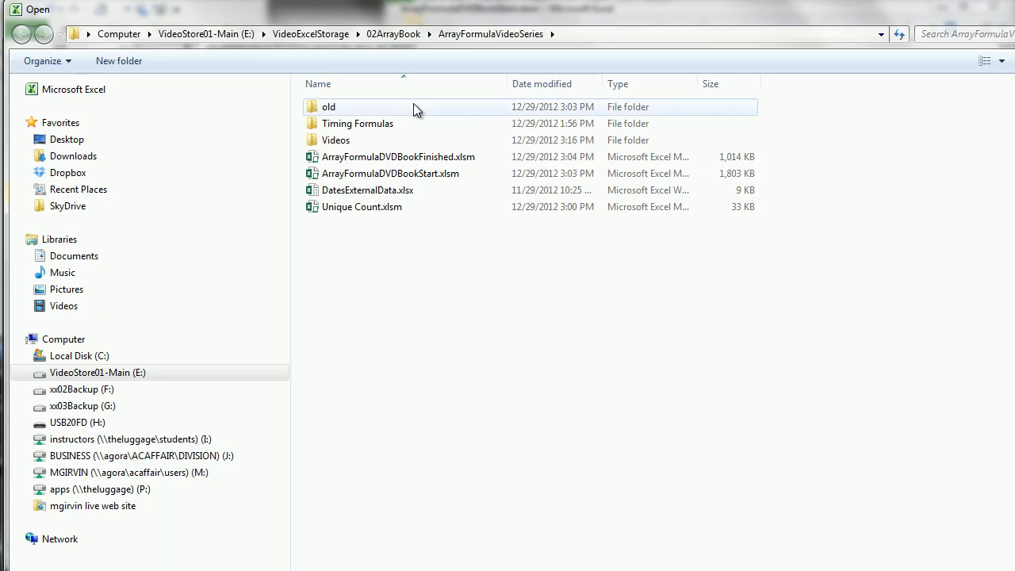
{"action": "double_click", "coordinate": [352, 127]}
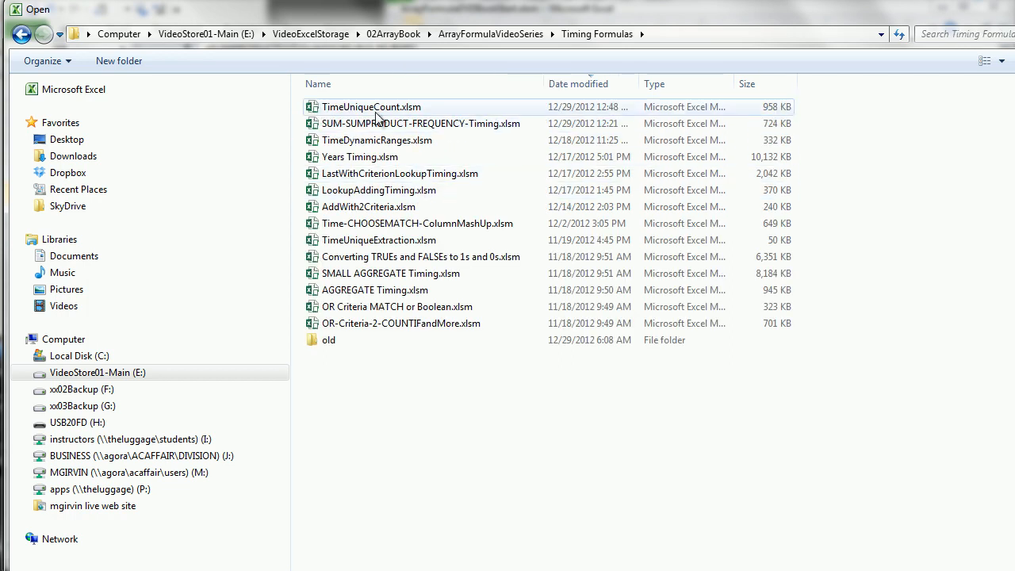
{"action": "double_click", "coordinate": [345, 108]}
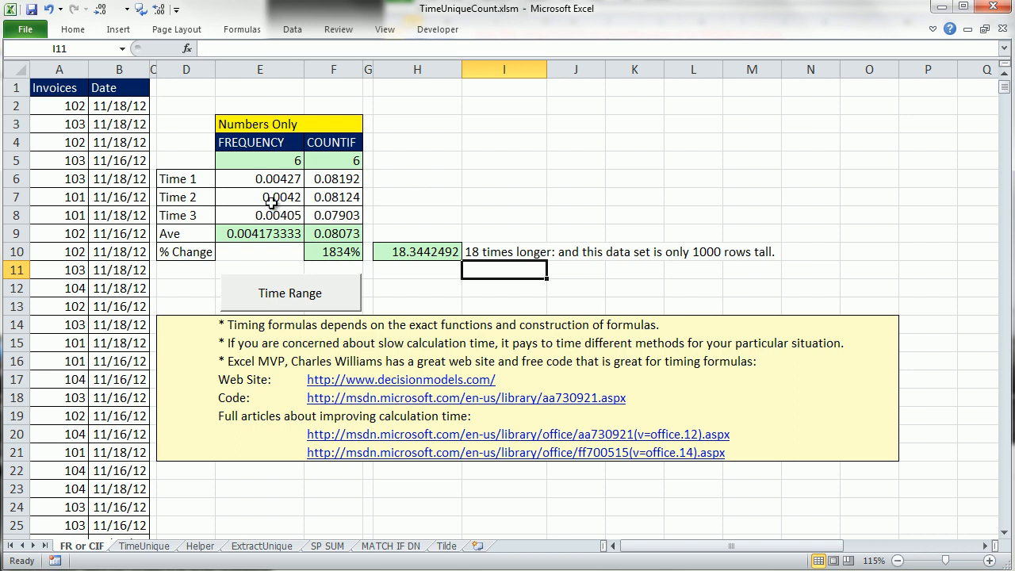
Step: Review the FREQUENCY formula in E5 and the COUNTIF formula in F5 on sheet FR or CIF without changing them
{"action": "left_click", "coordinate": [265, 165]}
{"action": "double_click", "coordinate": [263, 162]}
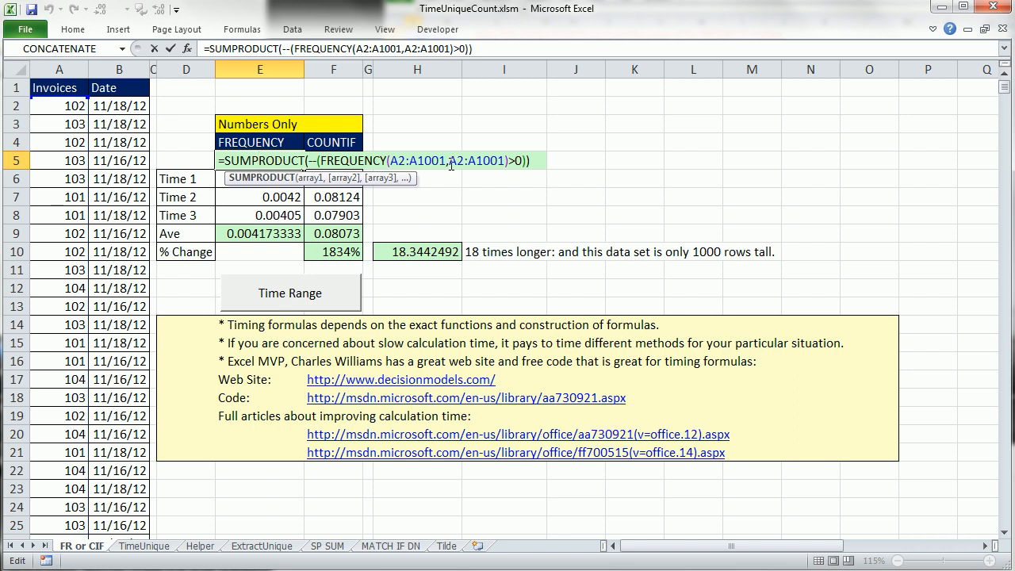
{"action": "key", "text": "Escape"}
{"action": "left_click", "coordinate": [353, 168]}
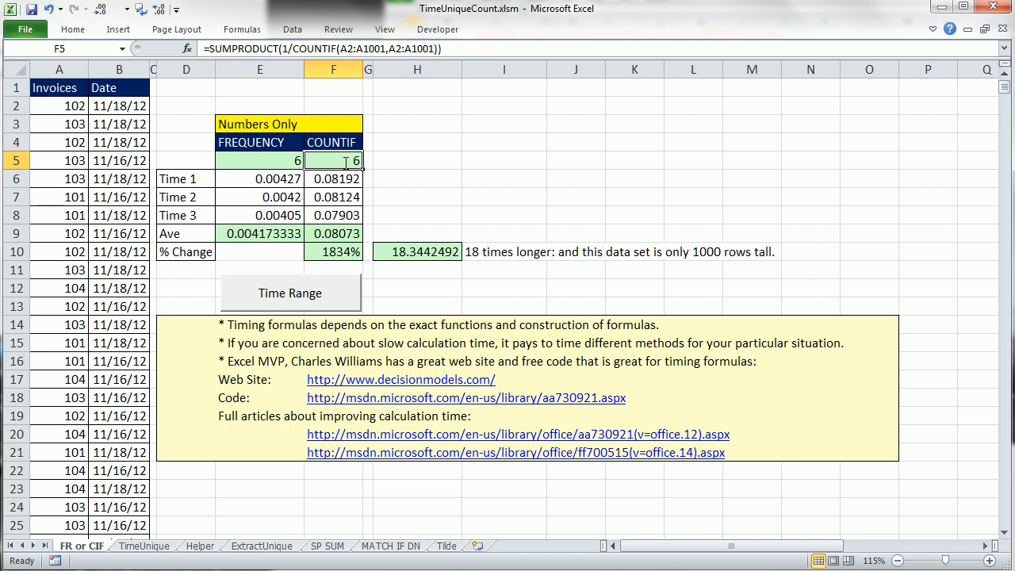
{"action": "double_click", "coordinate": [352, 168]}
{"action": "key", "text": "Escape"}
Step: Go to sheet TimeUnique and review the Just COUNTIF formula in F3 against its recorded calculation times
{"action": "left_click", "coordinate": [131, 553]}
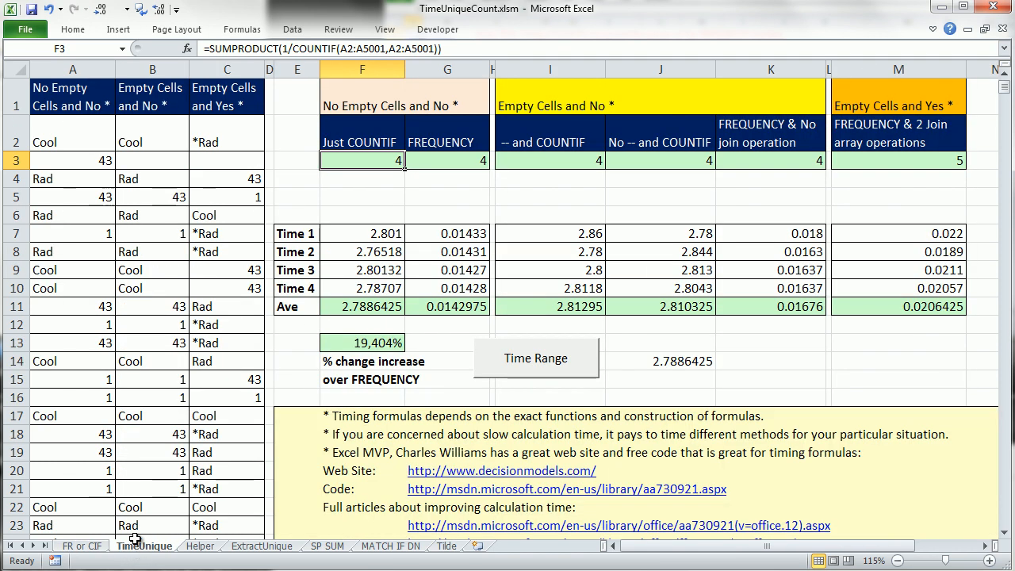
{"action": "double_click", "coordinate": [365, 160]}
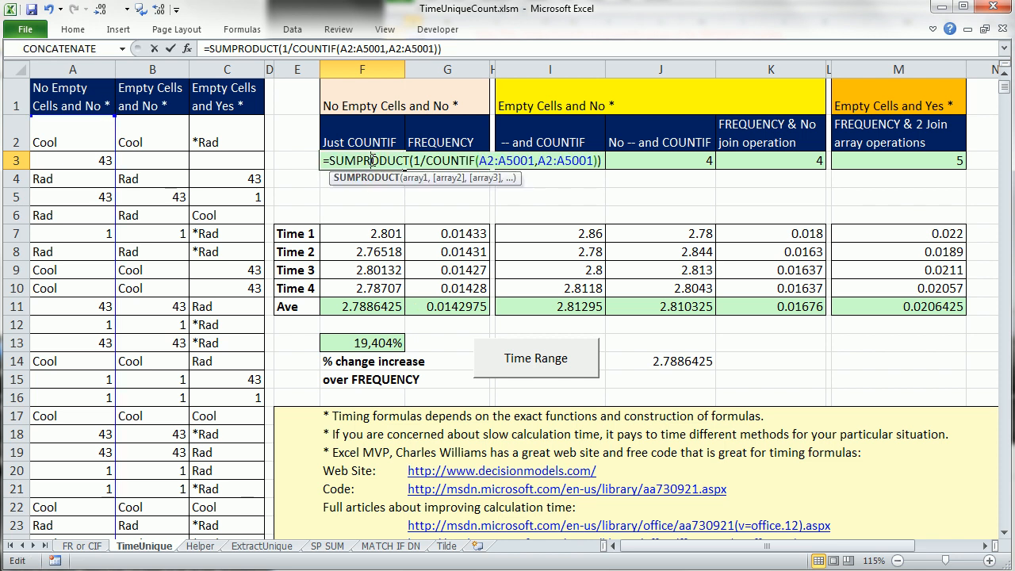
{"action": "key", "text": "Escape"}
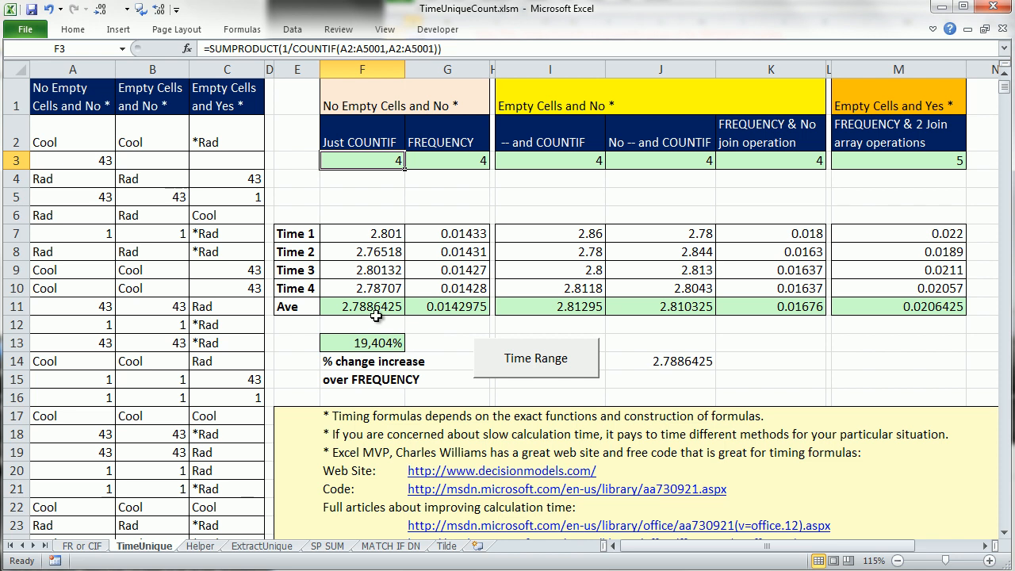
Step: Return to sheet FR or CIF and examine the criteria argument of the COUNTIF formula in F5, leaving it unchanged
{"action": "left_click", "coordinate": [82, 545]}
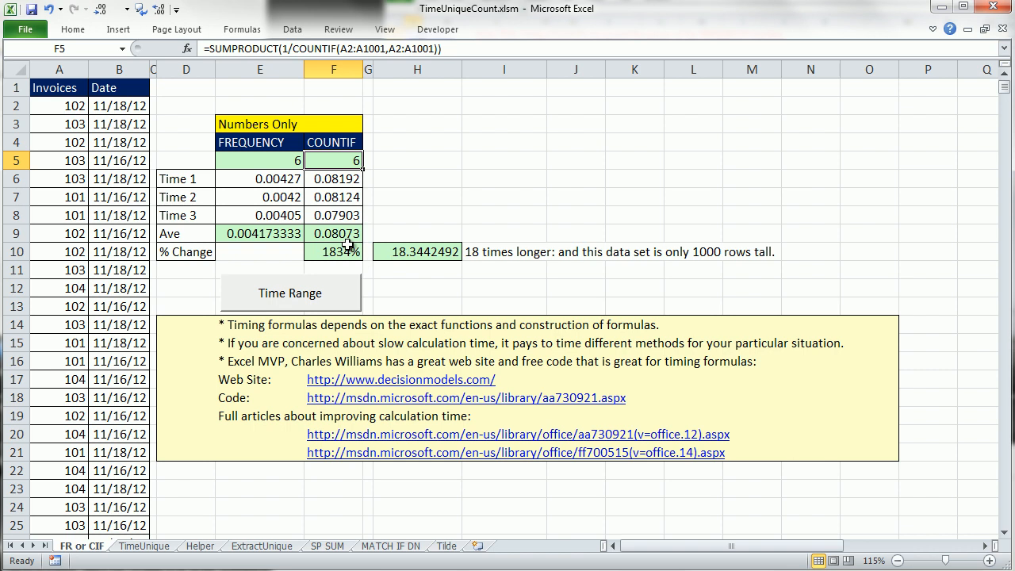
{"action": "double_click", "coordinate": [342, 161]}
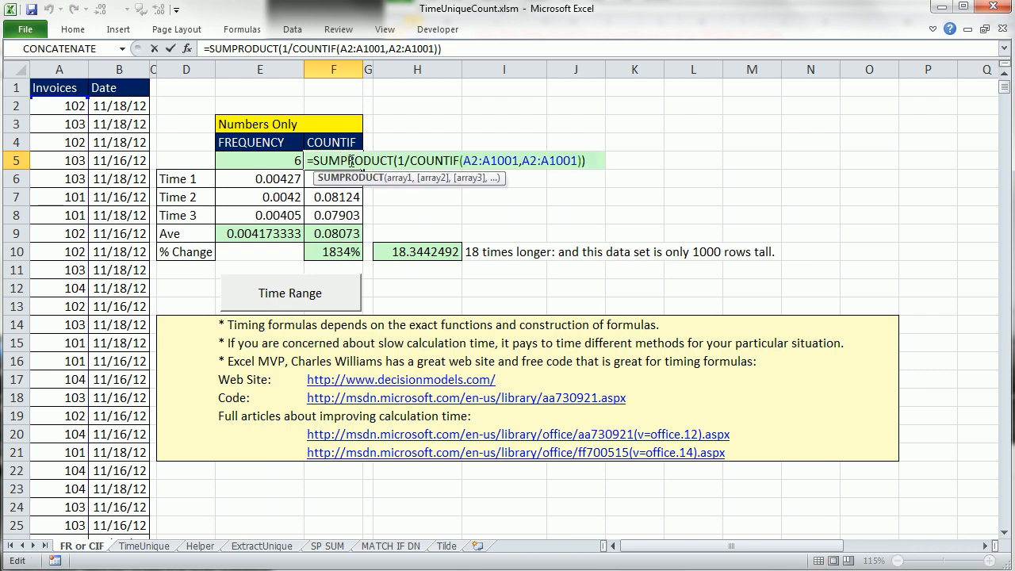
{"action": "left_click", "coordinate": [537, 161]}
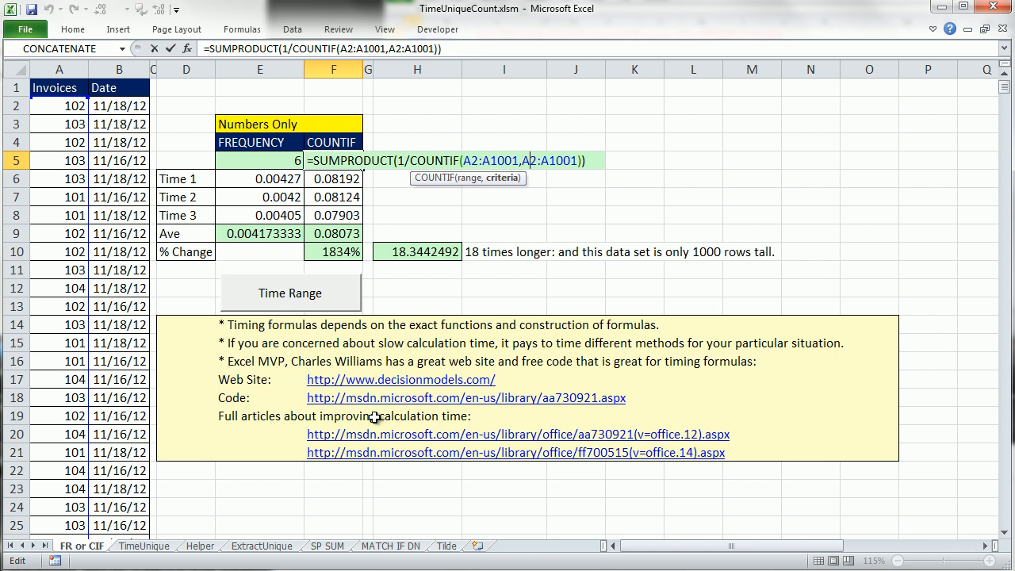
{"action": "key", "text": "ctrl+Return"}
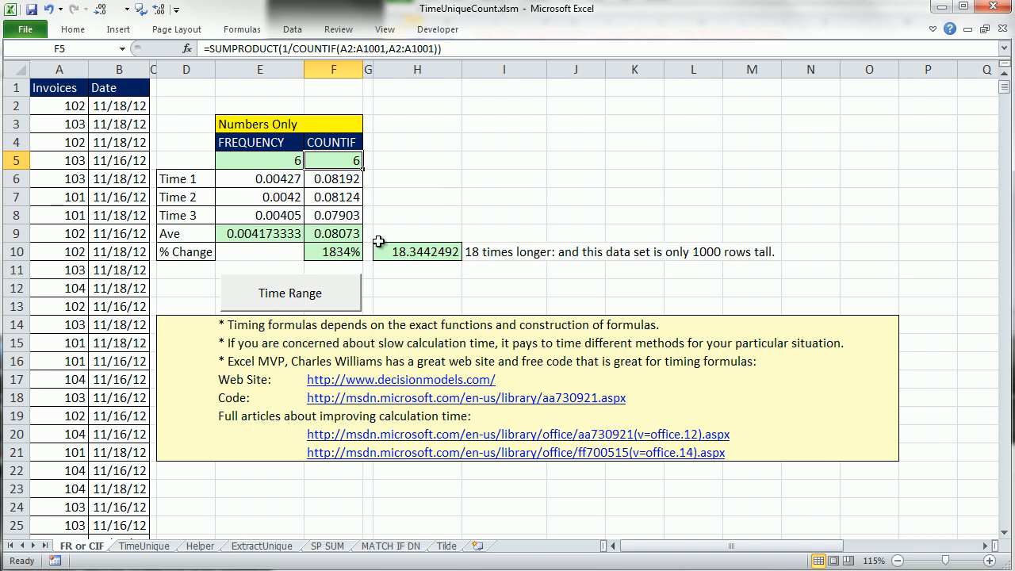
Step: Close the TimeUniqueCount.xlsm workbook and save its changes
{"action": "left_click", "coordinate": [1002, 29]}
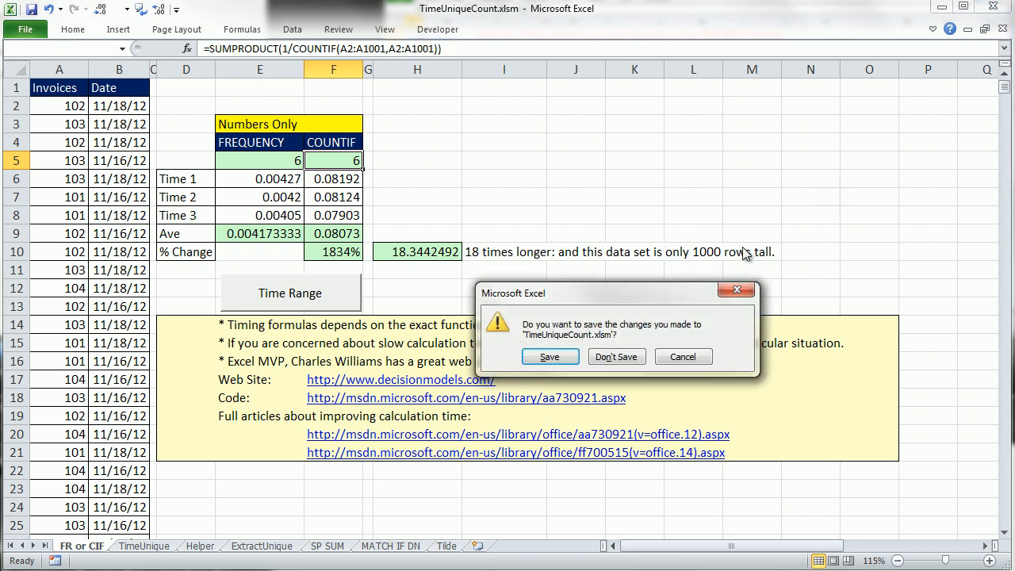
{"action": "left_click", "coordinate": [566, 354]}
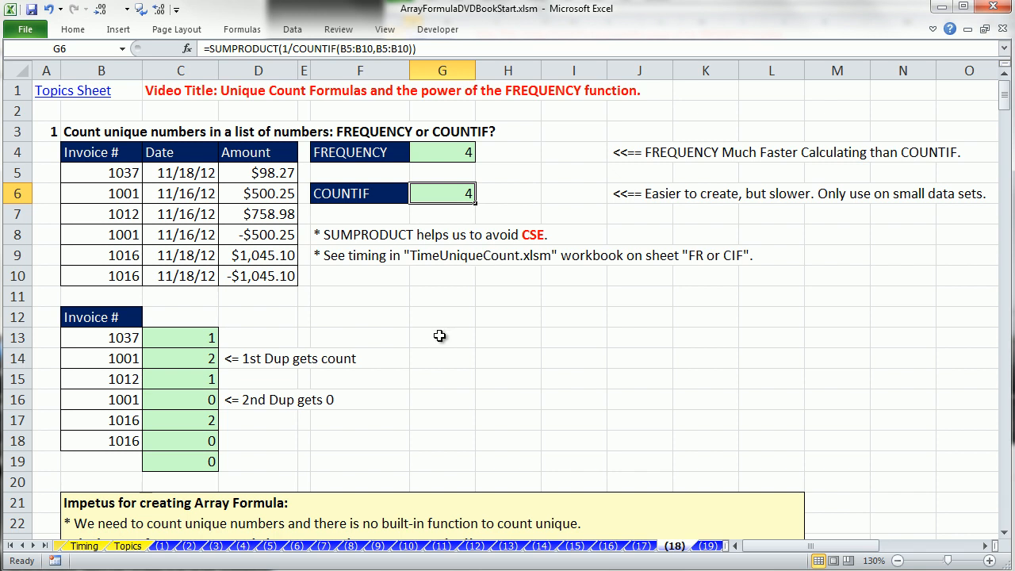
Step: Find section 2 on counting unique numbers given one condition on sheet (18) and check the condition date in G77
{"action": "left_click", "coordinate": [439, 335]}
{"action": "scroll", "coordinate": [458, 353], "scroll_direction": "up", "scroll_amount": 2}
{"action": "scroll", "coordinate": [458, 353], "scroll_direction": "down", "scroll_amount": 17}
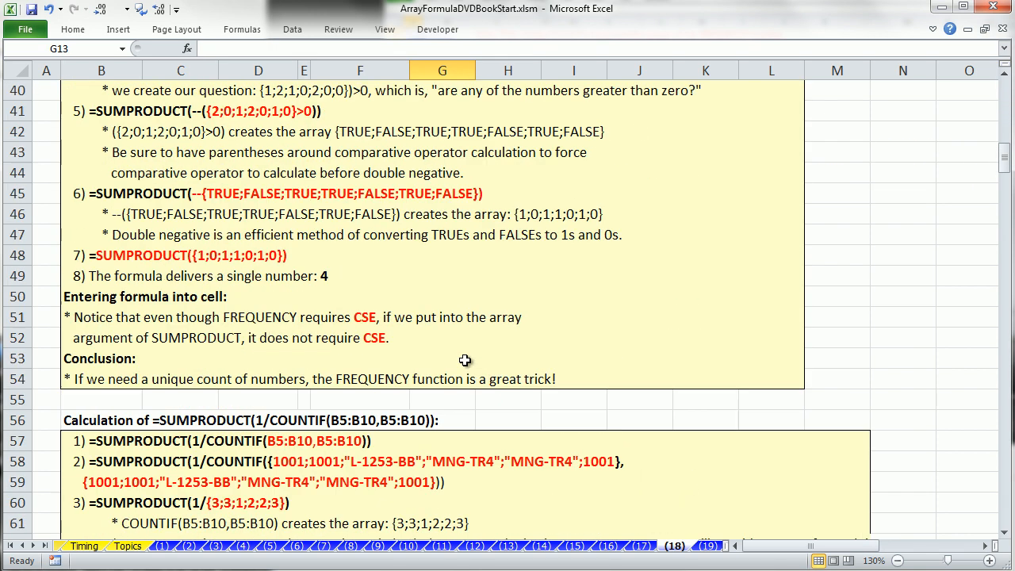
{"action": "scroll", "coordinate": [538, 384], "scroll_direction": "down", "scroll_amount": 1}
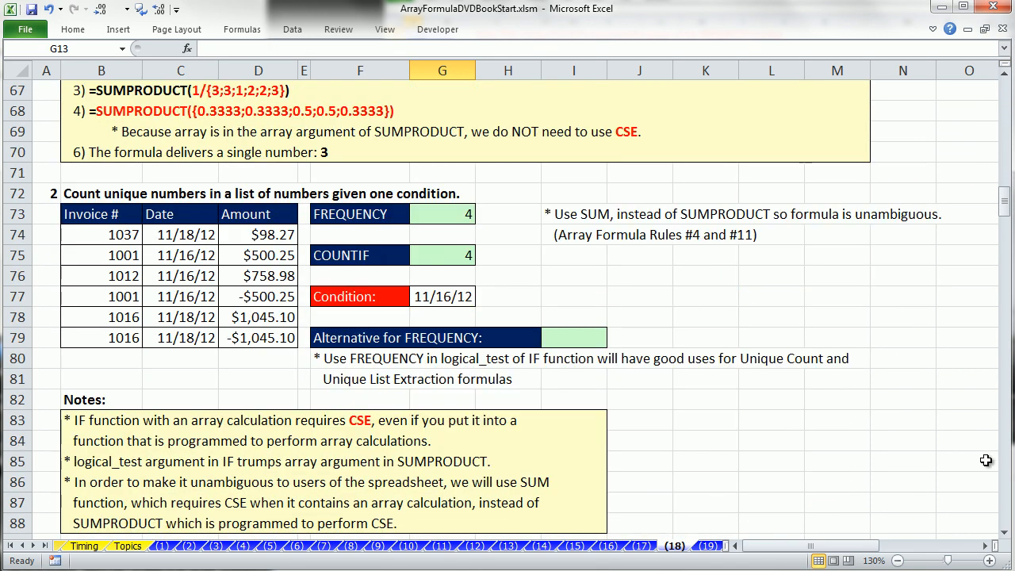
{"action": "left_click", "coordinate": [1005, 534]}
{"action": "left_click", "coordinate": [1005, 533]}
{"action": "left_click", "coordinate": [1005, 534]}
{"action": "left_click", "coordinate": [1004, 534]}
{"action": "left_click", "coordinate": [1004, 534]}
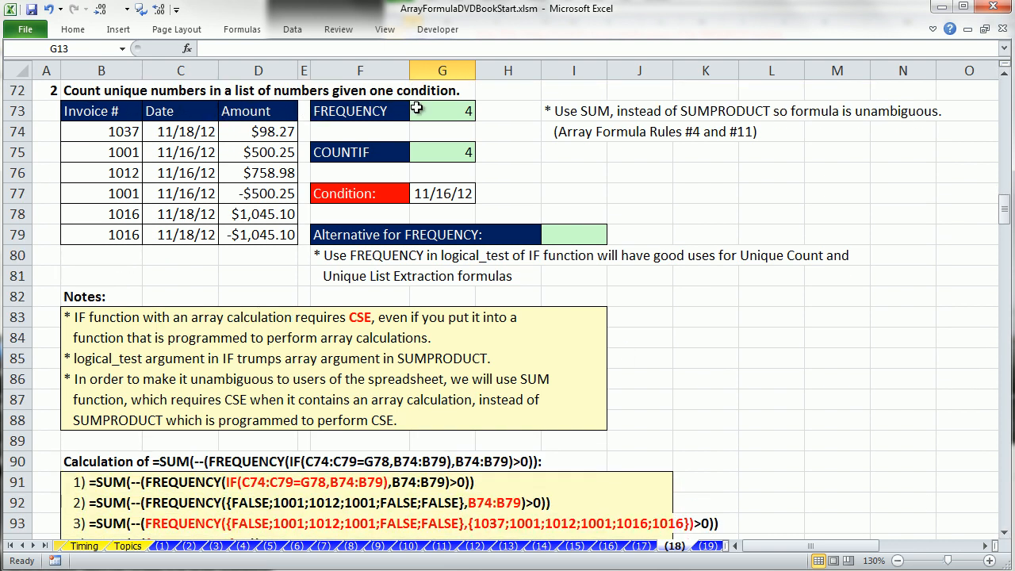
{"action": "left_click", "coordinate": [450, 195]}
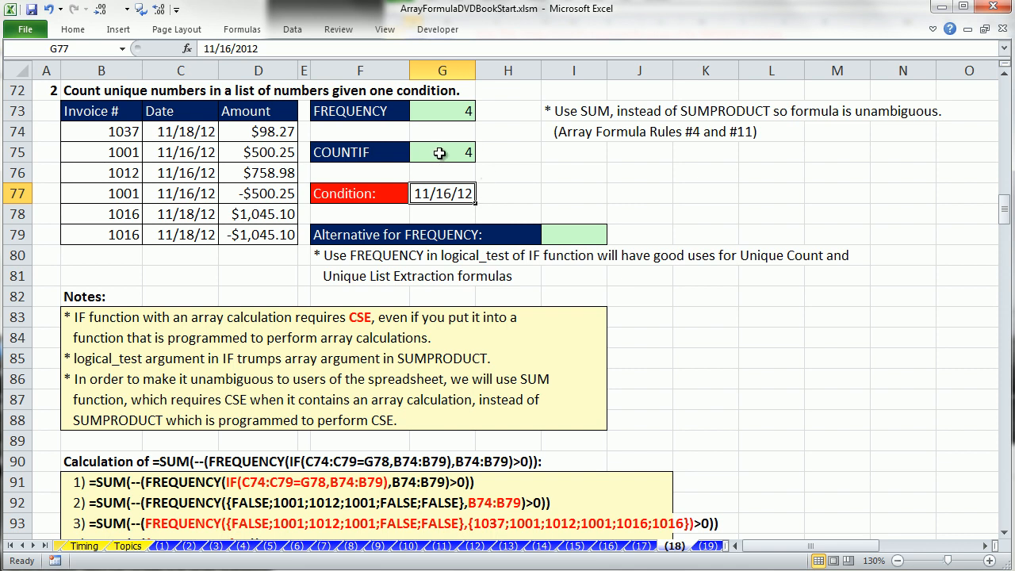
Step: In the G73 formula, start an IF function inside FREQUENCY's data_array argument with the logical test C74:C79=G77
{"action": "left_click", "coordinate": [436, 119]}
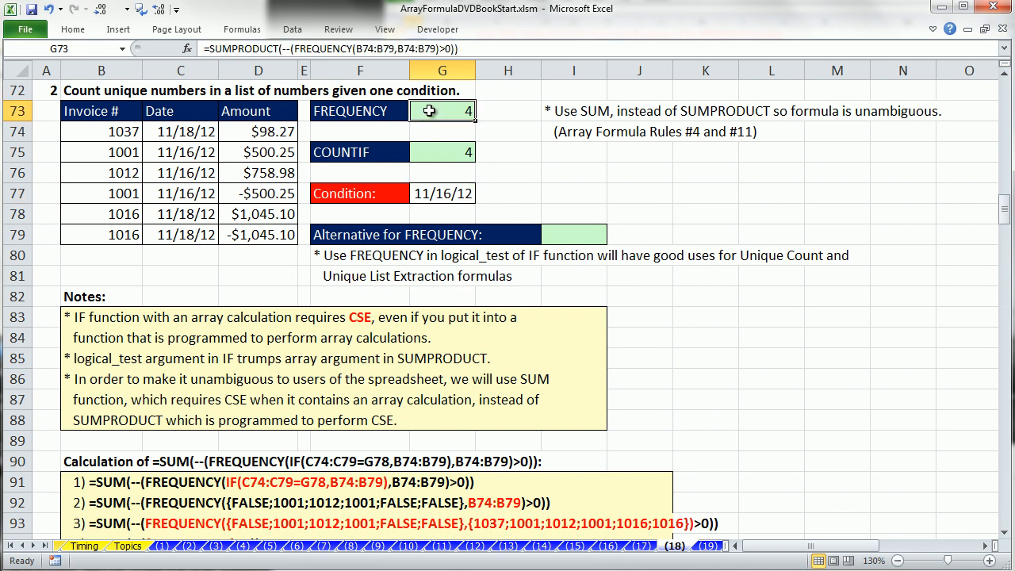
{"action": "key", "text": "F2"}
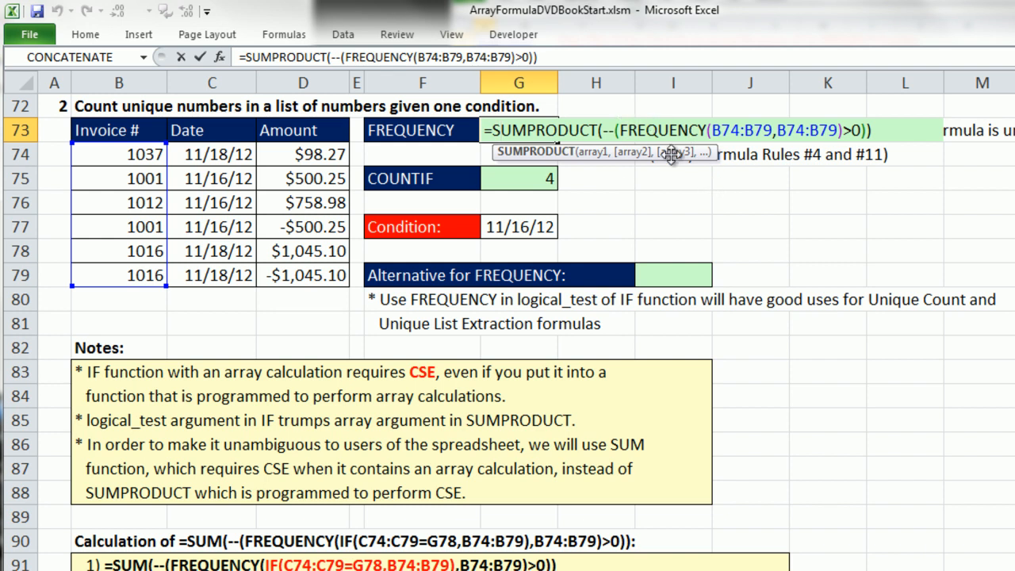
{"action": "left_click", "coordinate": [714, 130]}
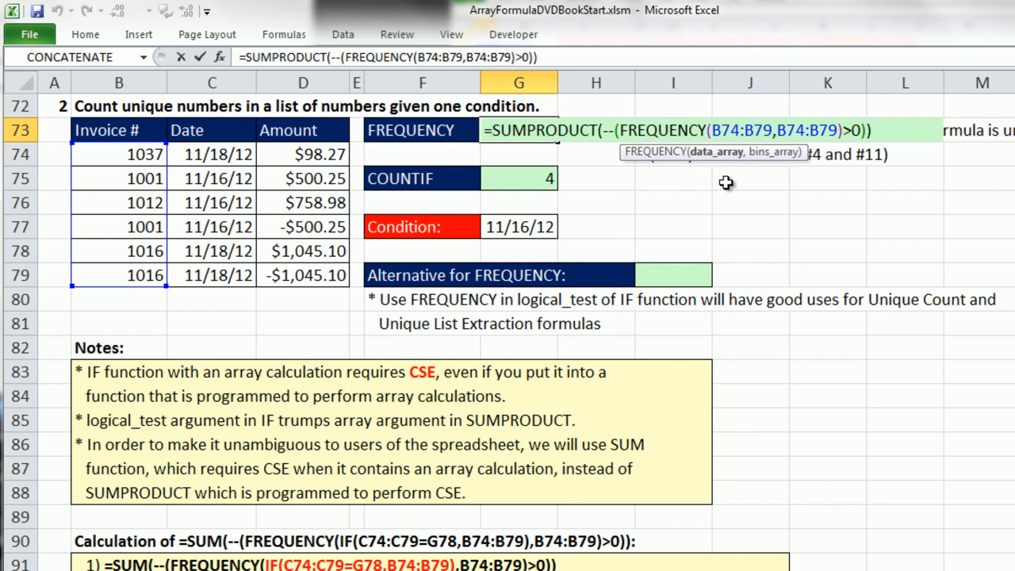
{"action": "type", "text": "IF("}
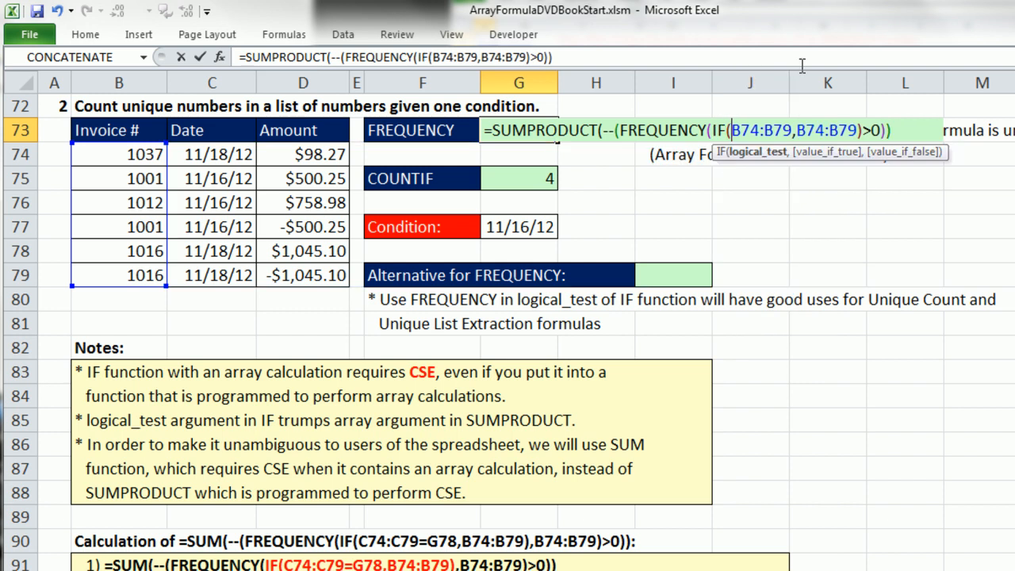
{"action": "left_click_drag", "start_coordinate": [226, 159], "coordinate": [222, 273]}
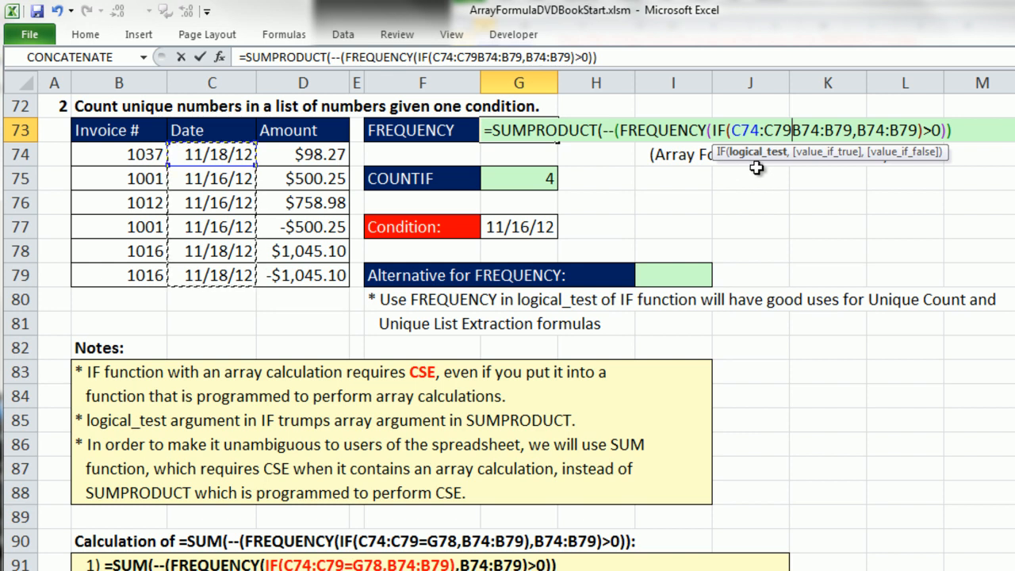
{"action": "type", "text": "="}
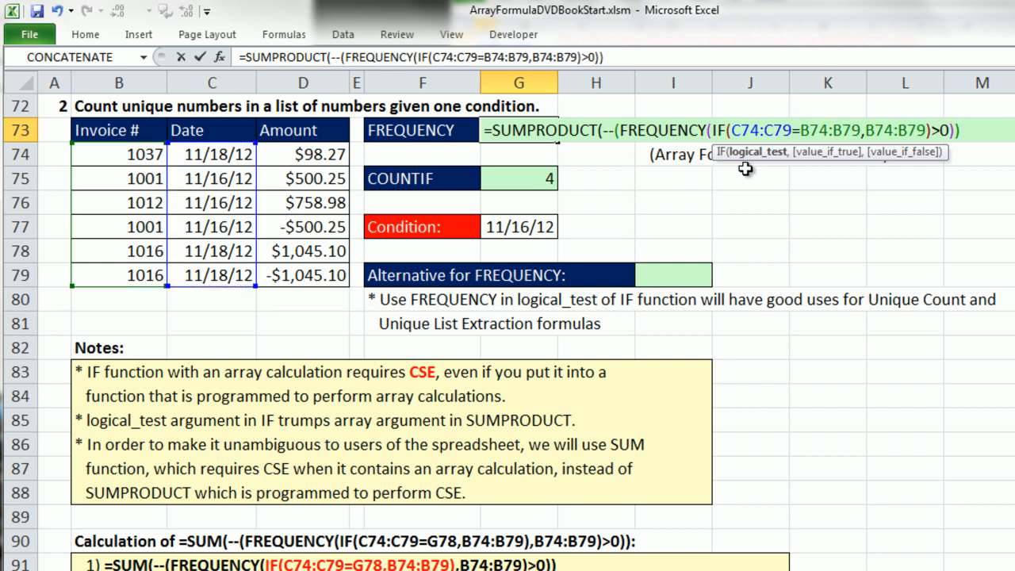
{"action": "left_click", "coordinate": [537, 223]}
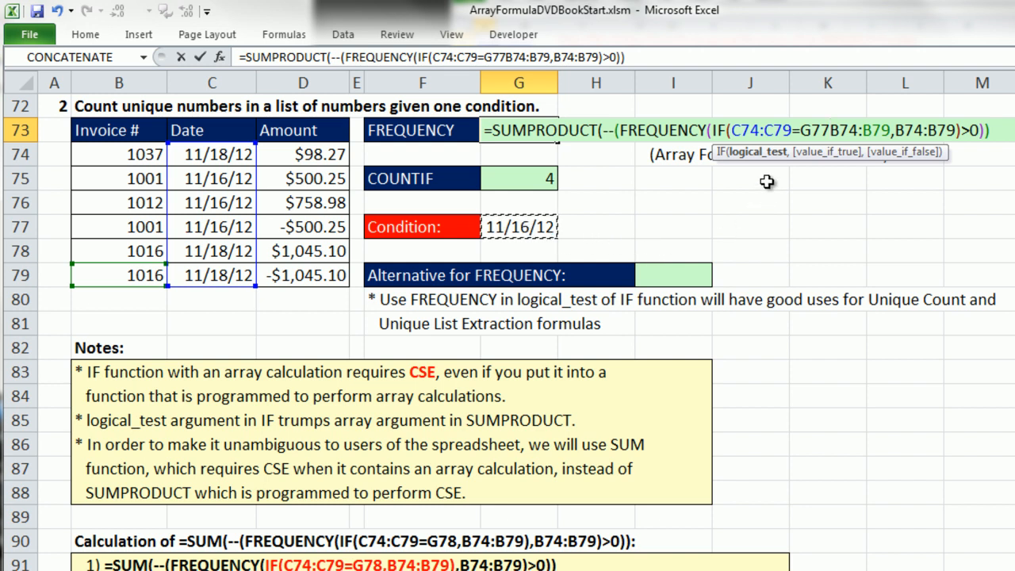
Step: Separate the logical test from B74:B79 with a comma in G73, making B74:B79 the IF function's value_if_true argument
{"action": "left_click", "coordinate": [752, 153]}
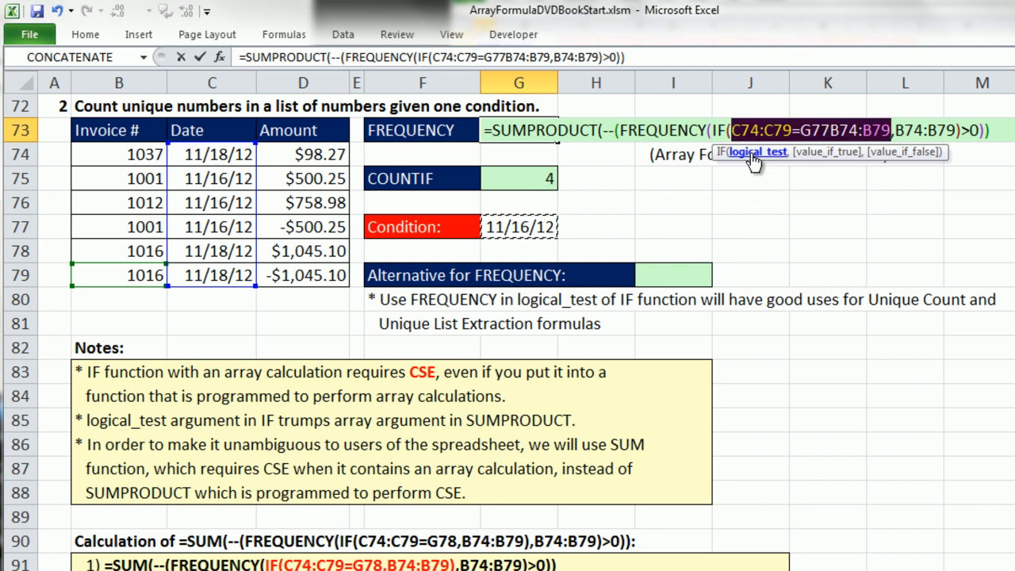
{"action": "left_click", "coordinate": [734, 130]}
{"action": "left_click_drag", "start_coordinate": [734, 130], "coordinate": [783, 130]}
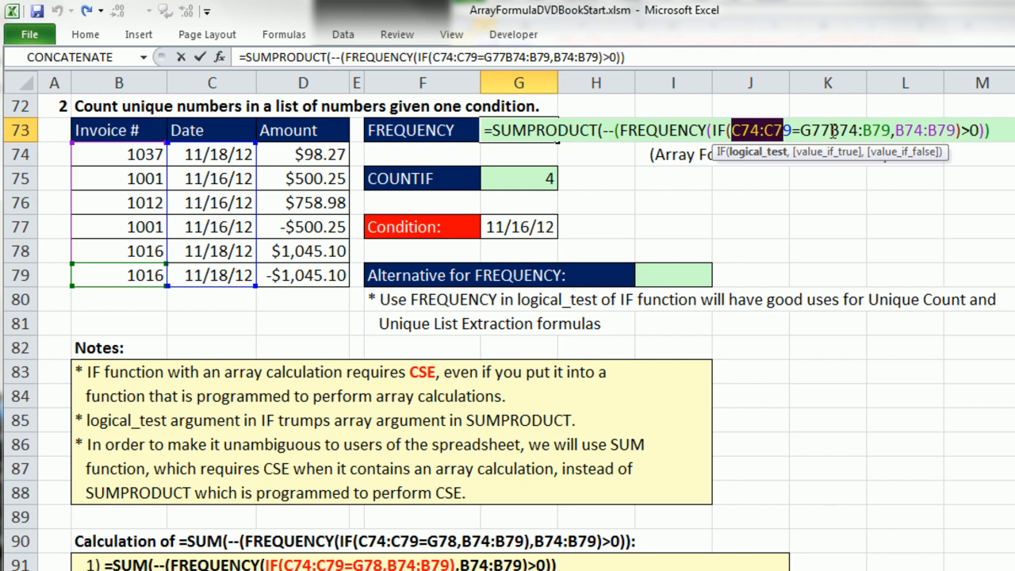
{"action": "left_click", "coordinate": [830, 130]}
{"action": "type", "text": ","}
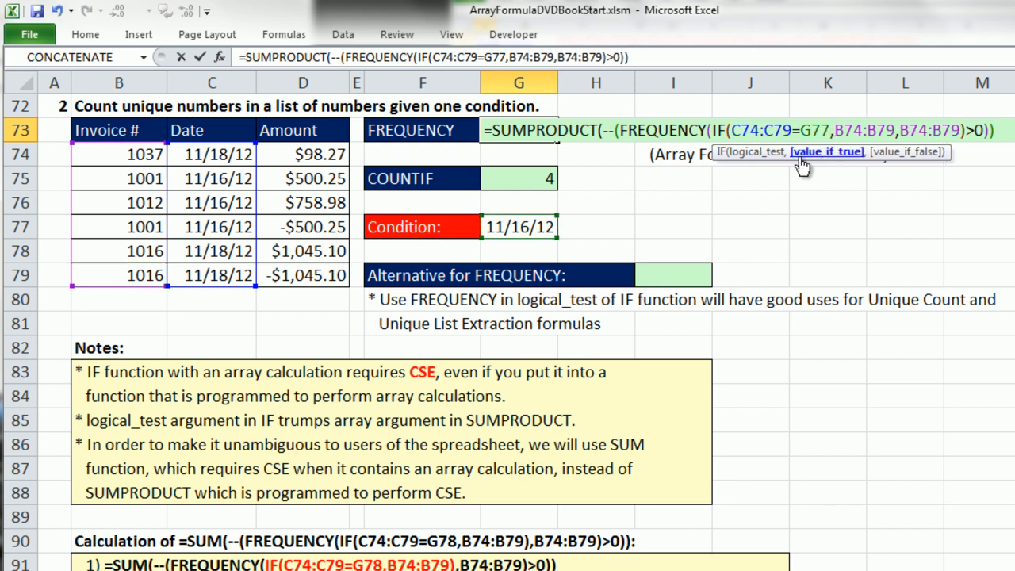
Step: Evaluate the logical test C74:C79=G77 in place within the G73 formula to inspect its array, and restore the expression
{"action": "left_click", "coordinate": [757, 155]}
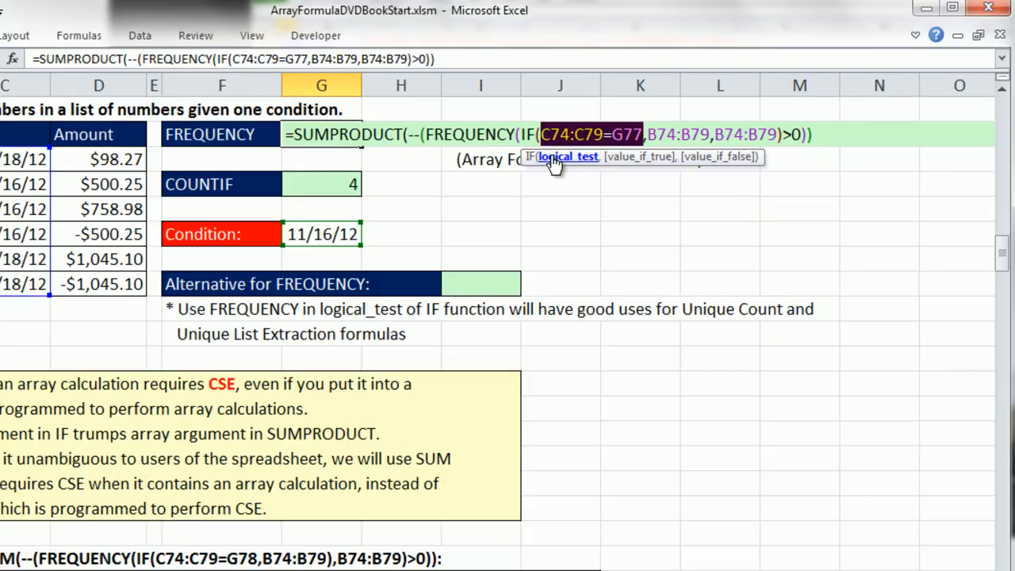
{"action": "key", "text": "F9"}
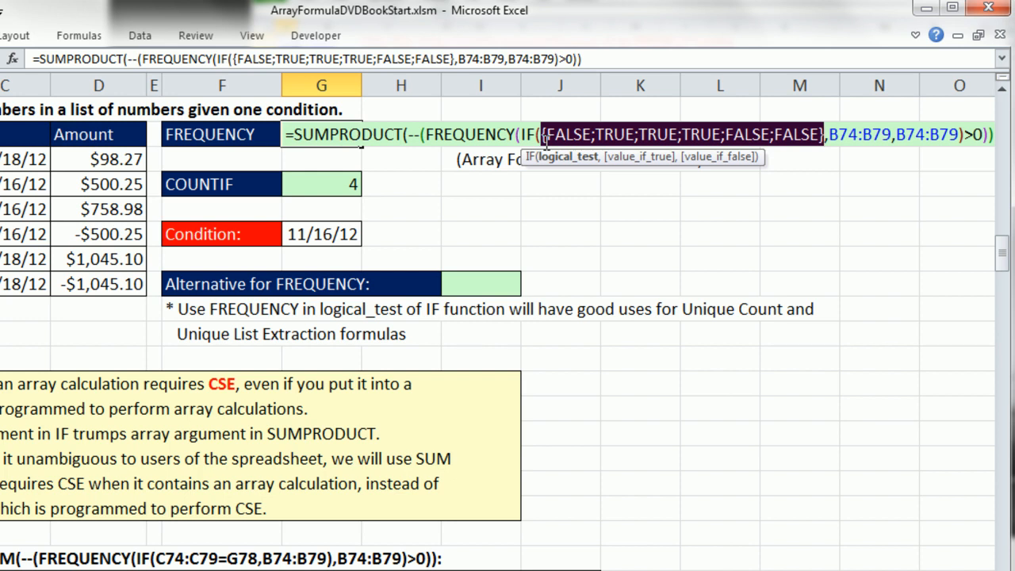
{"action": "key", "text": "ctrl+z"}
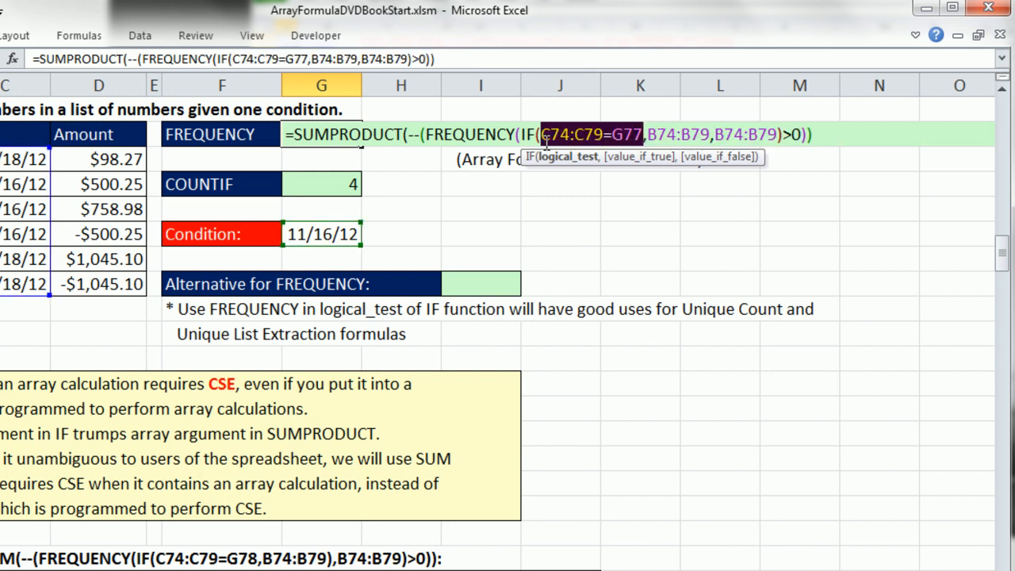
Step: Close the IF function after its value_if_true B74:B79 in G73, then evaluate FREQUENCY's data_array argument in place and restore the expression
{"action": "left_click", "coordinate": [710, 134]}
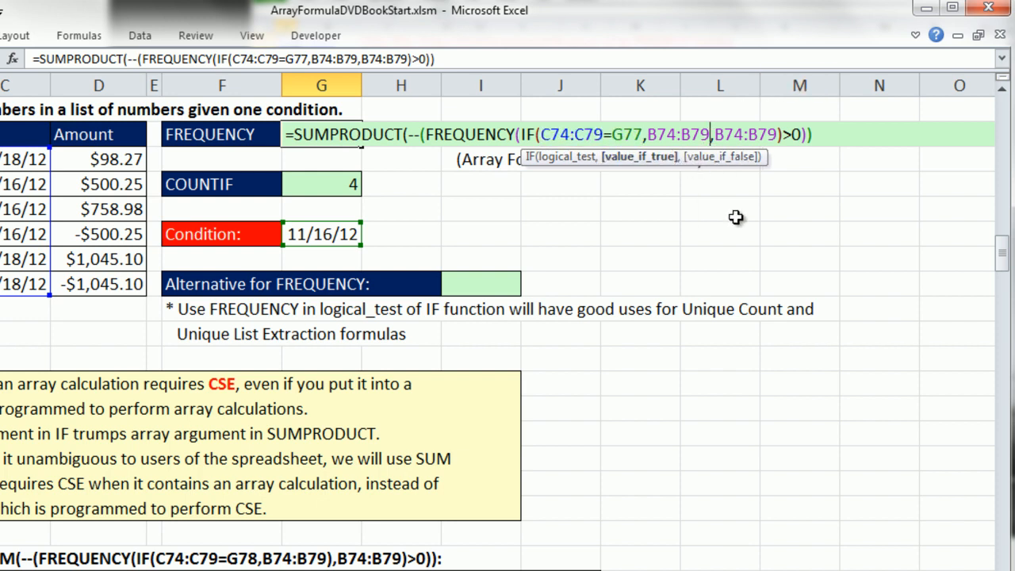
{"action": "type", "text": ")"}
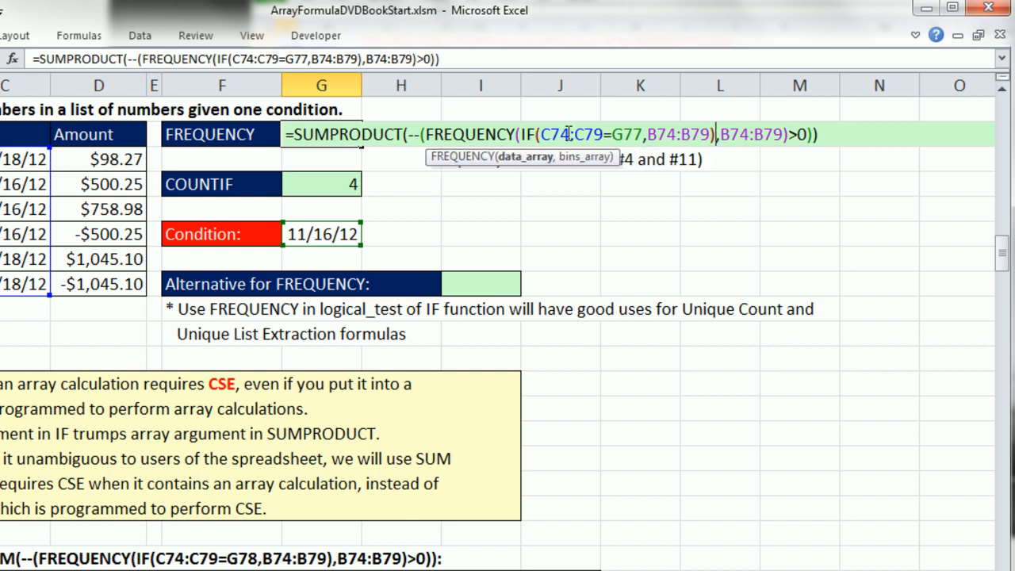
{"action": "left_click", "coordinate": [517, 158]}
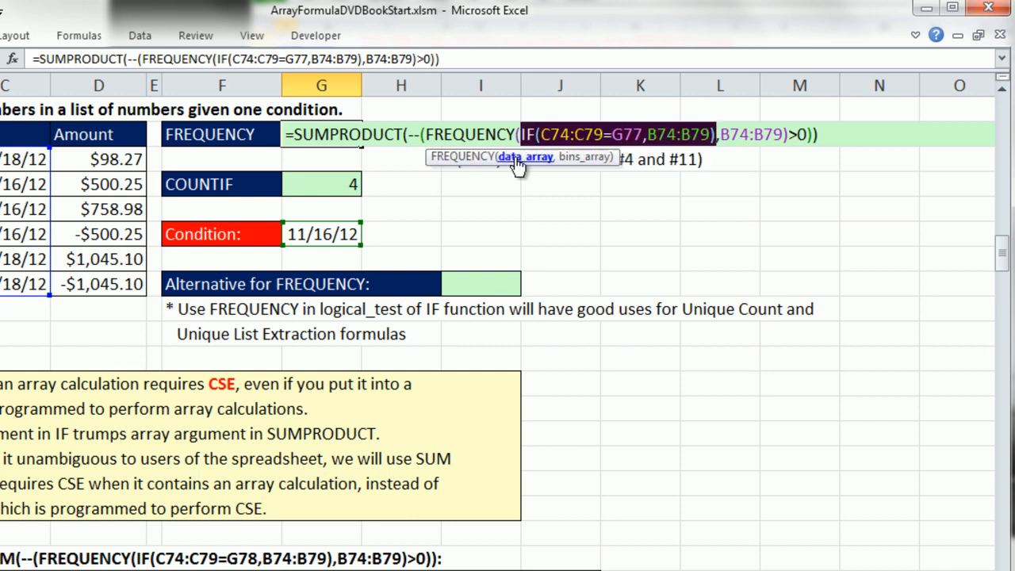
{"action": "key", "text": "F9"}
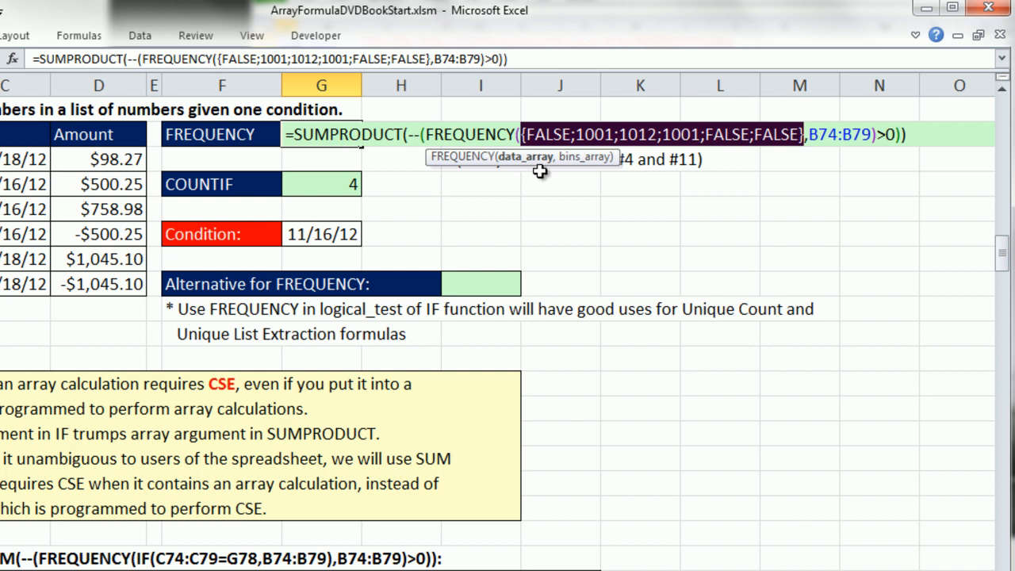
{"action": "key", "text": "ctrl+z"}
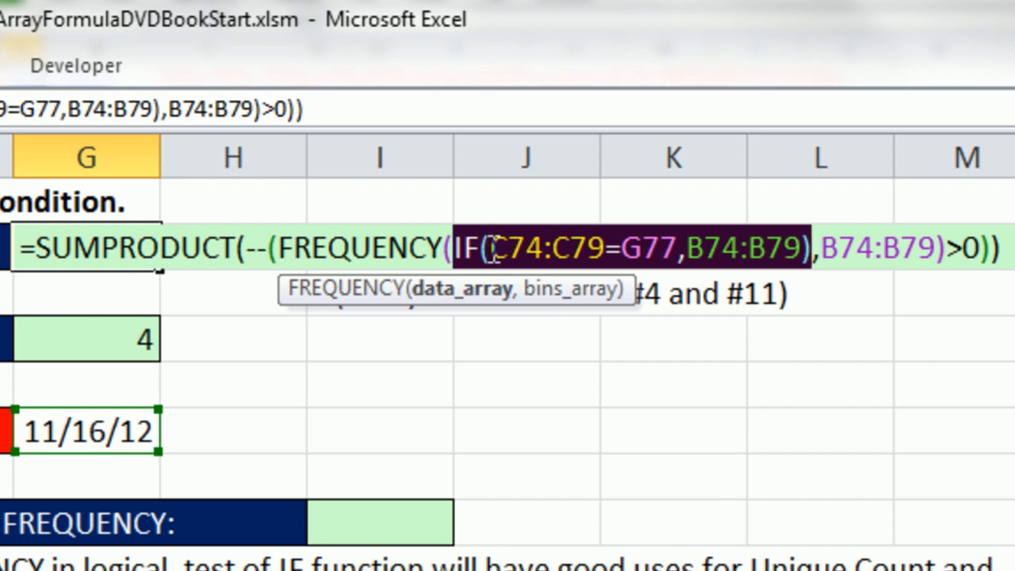
{"action": "left_click", "coordinate": [487, 252]}
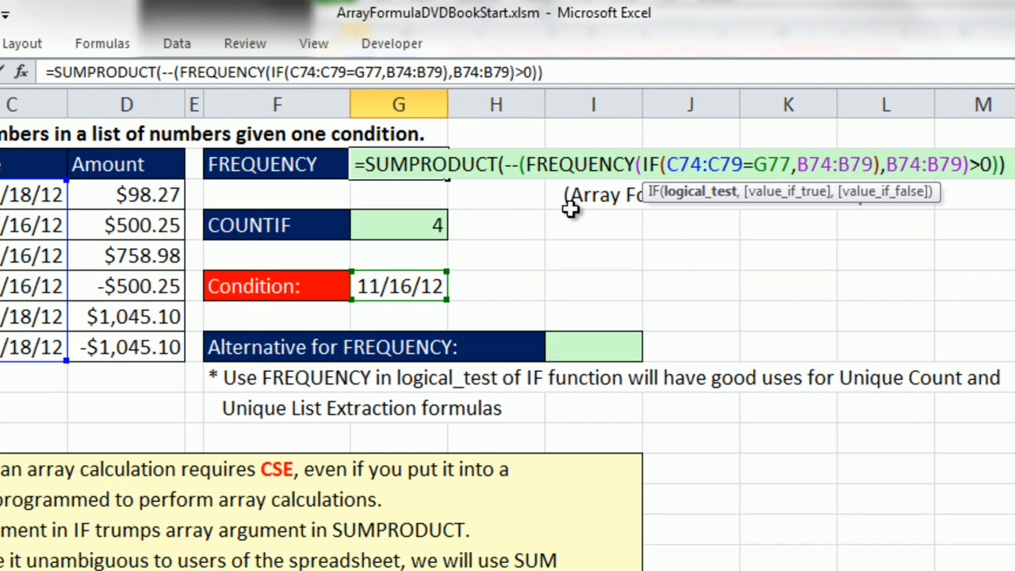
Step: Try committing the G73 formula as a regular formula, and re-enter it as an array formula
{"action": "key", "text": "Return"}
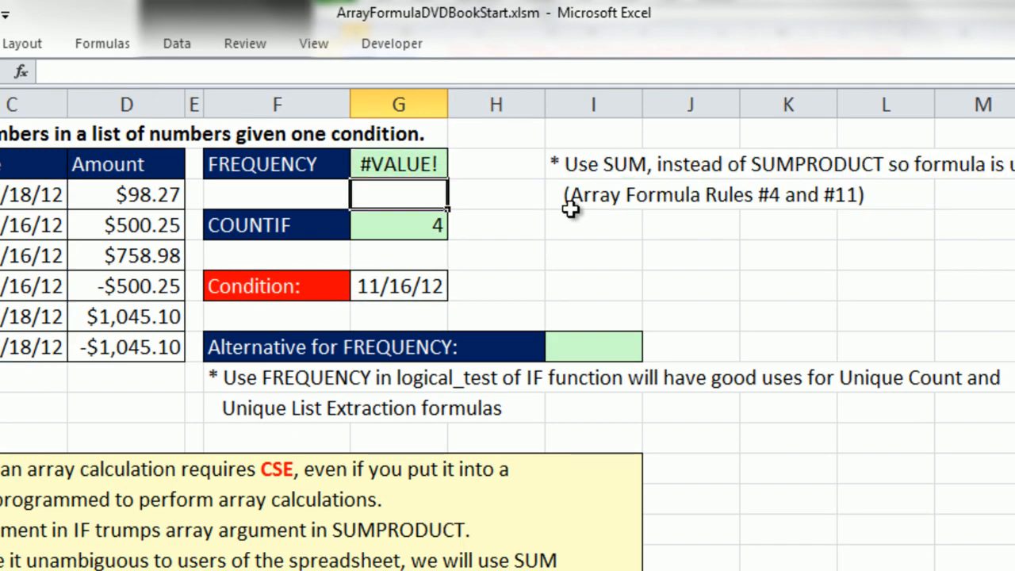
{"action": "left_click", "coordinate": [418, 167]}
{"action": "key", "text": "F2"}
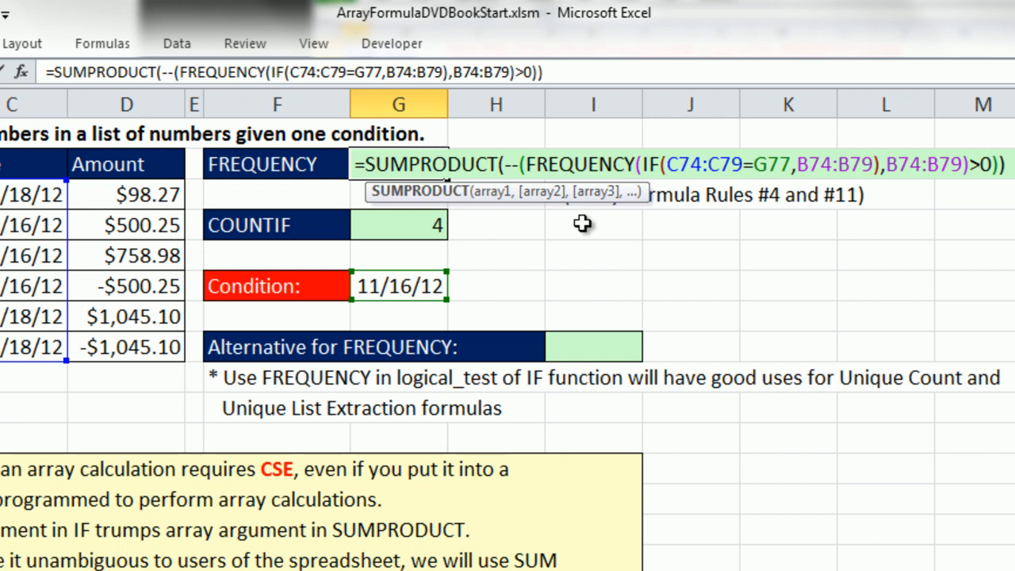
{"action": "key", "text": "ctrl+shift+Return"}
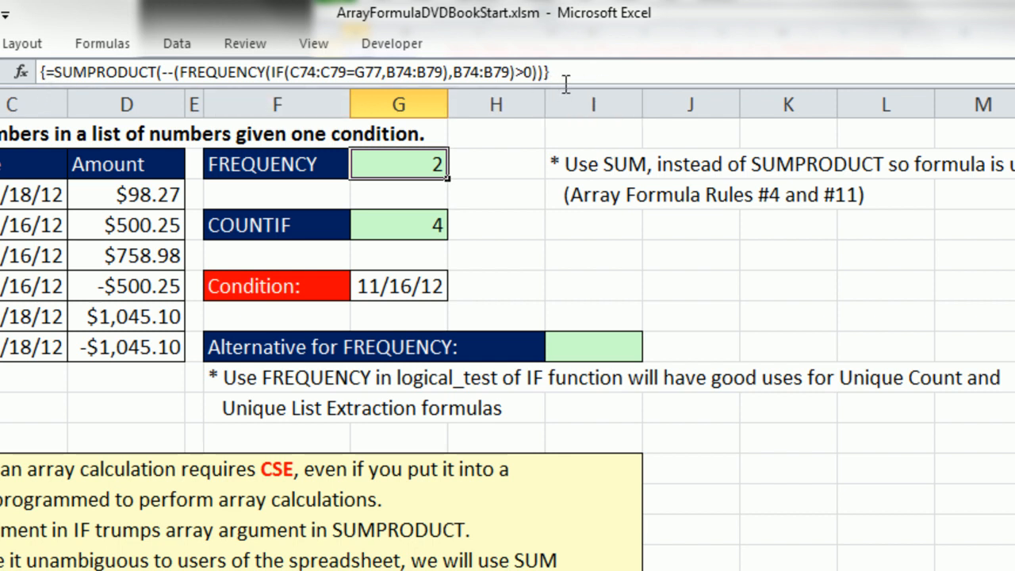
Step: Replace SUMPRODUCT with SUM in the G73 formula and enter it as an array formula
{"action": "double_click", "coordinate": [431, 164]}
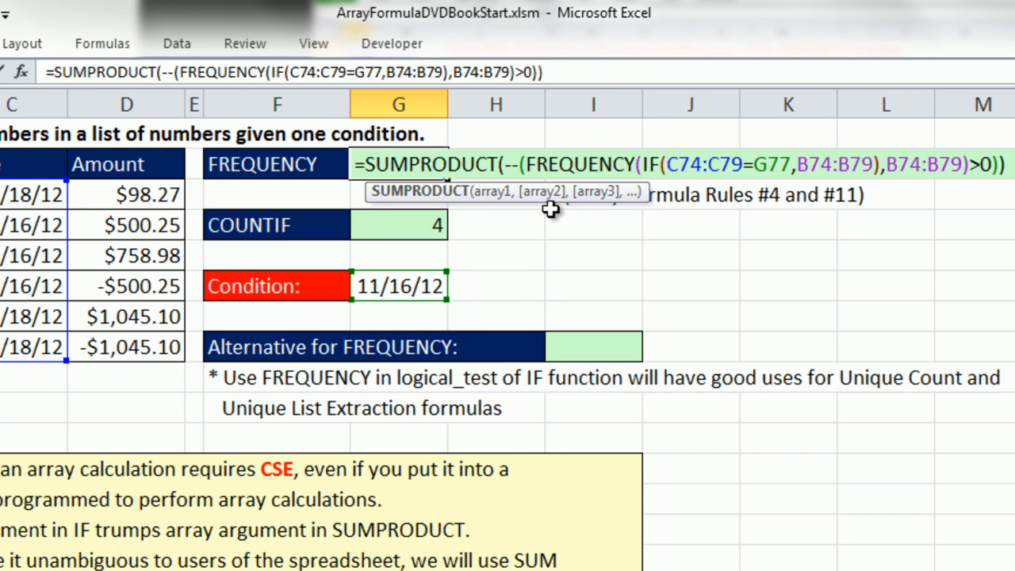
{"action": "key", "text": "Return"}
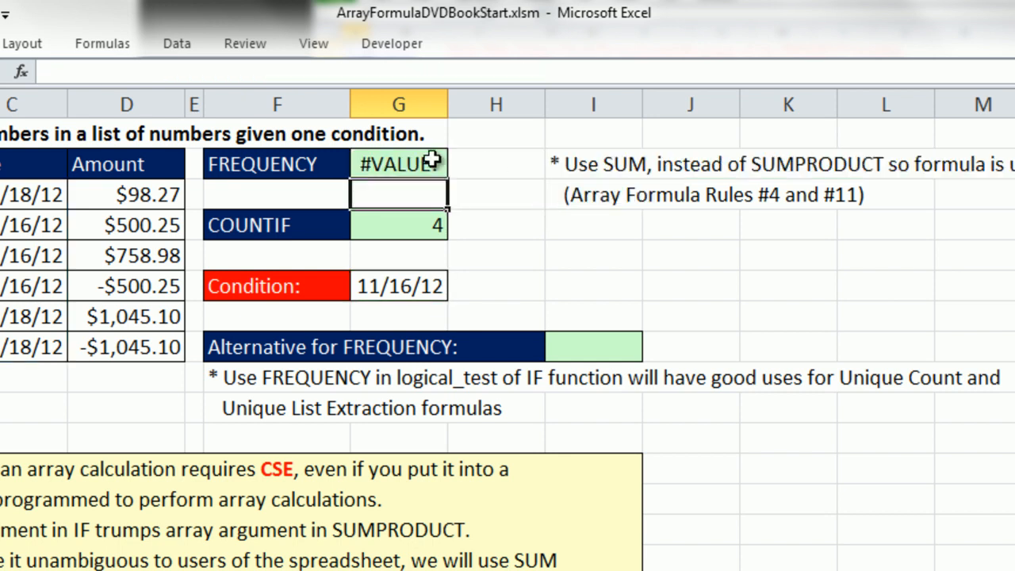
{"action": "double_click", "coordinate": [433, 163]}
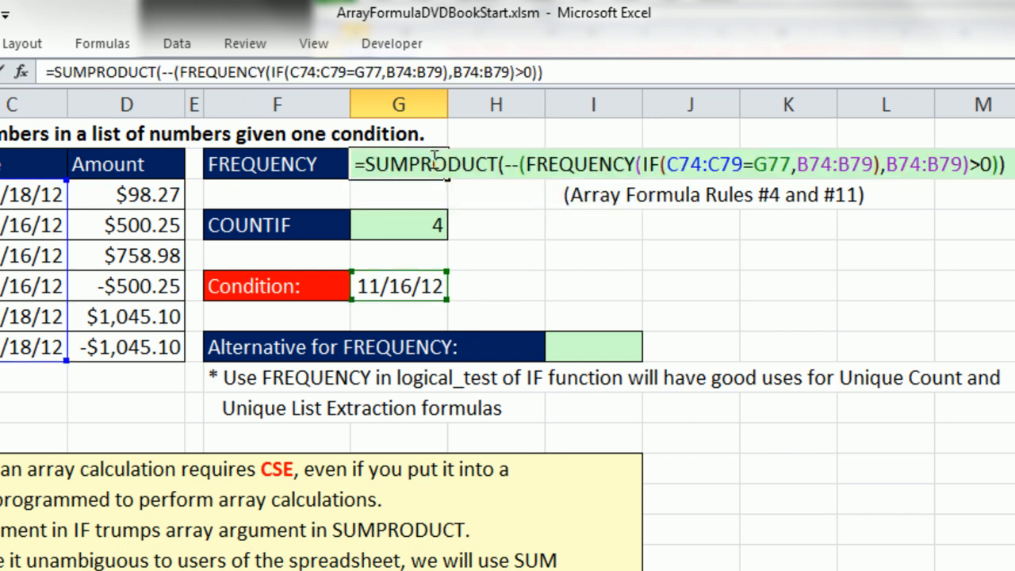
{"action": "left_click", "coordinate": [667, 165]}
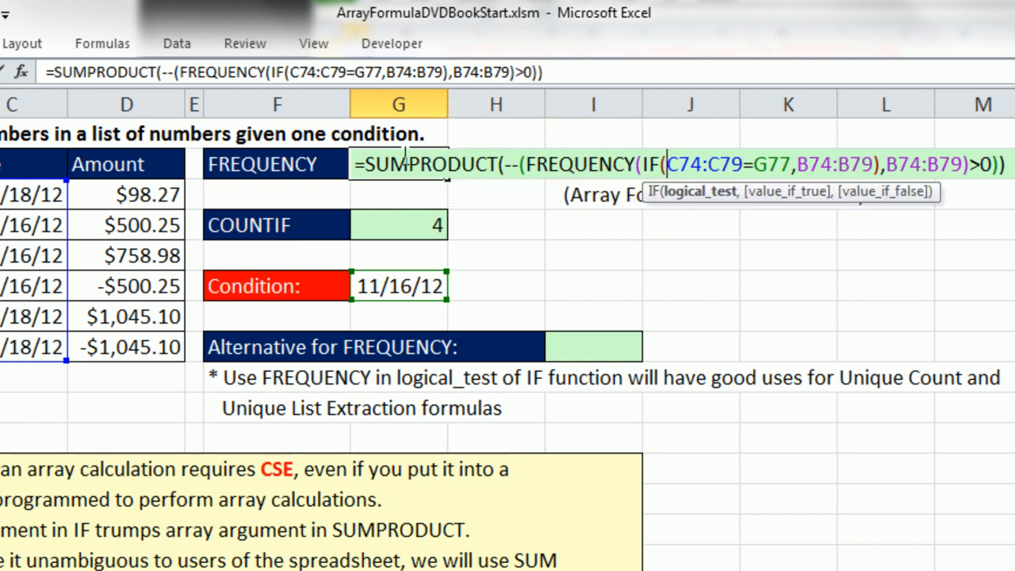
{"action": "left_click_drag", "start_coordinate": [413, 165], "coordinate": [501, 165]}
{"action": "key", "text": "BackSpace"}
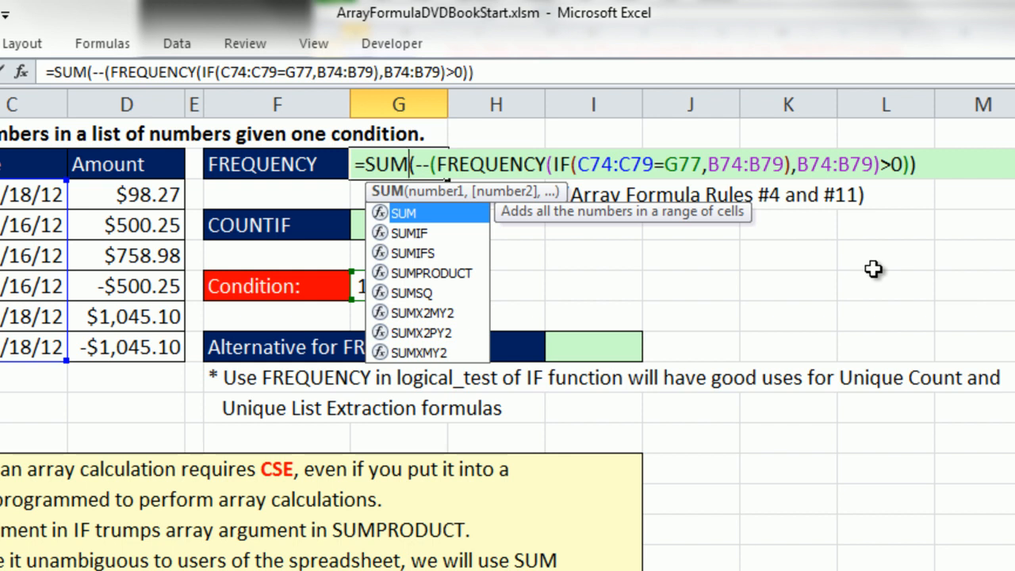
{"action": "key", "text": "ctrl+shift+Return"}
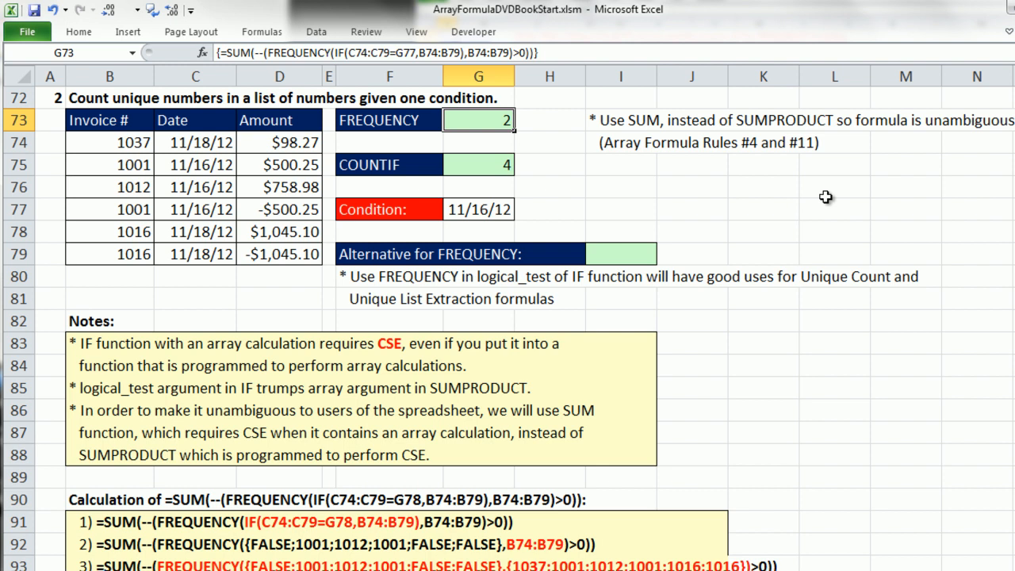
Step: Open the COUNTIF formula in G75 for editing and commit it
{"action": "double_click", "coordinate": [490, 164]}
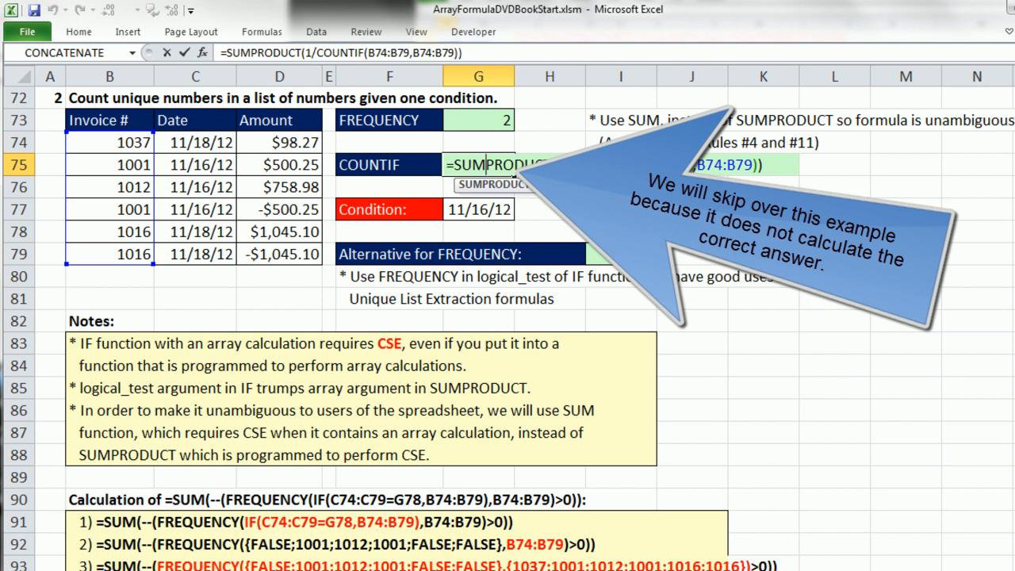
{"action": "key", "text": "Return"}
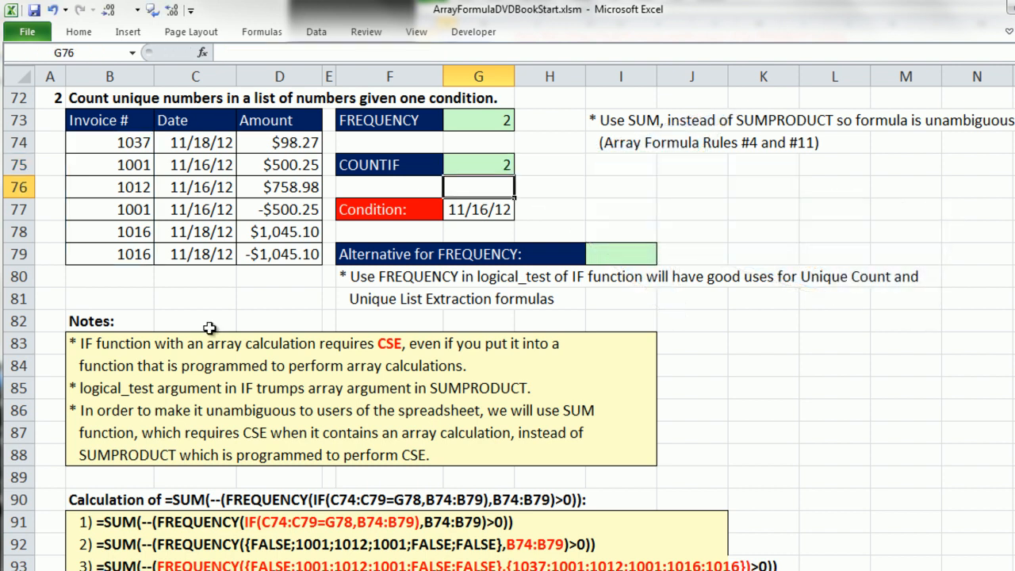
{"action": "left_click", "coordinate": [624, 190]}
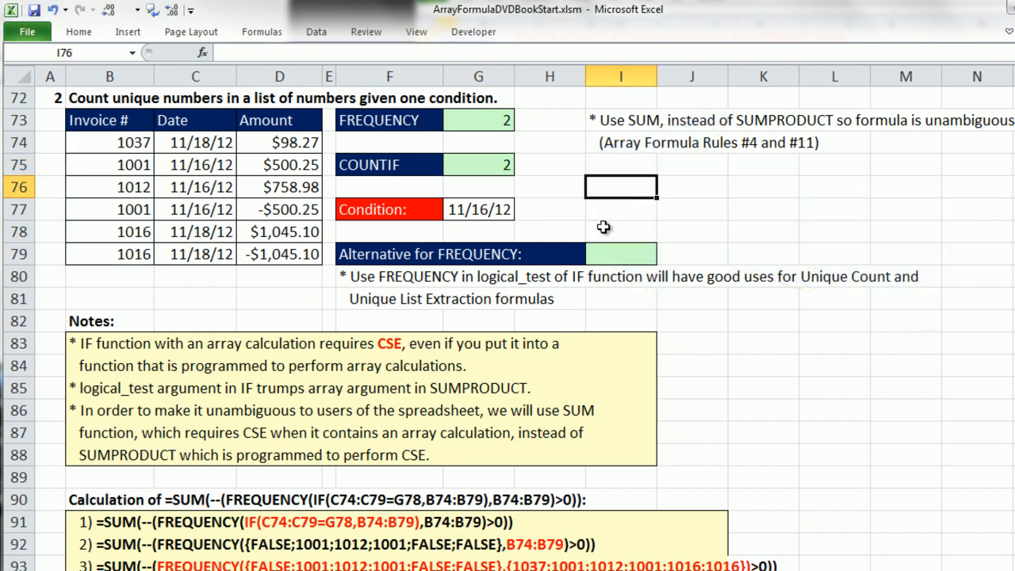
Step: Copy FREQUENCY(IF(C74:C79=G77,B74:B79),B74:B79) from the G73 formula and recommit G73 as an array formula
{"action": "left_click", "coordinate": [485, 111]}
{"action": "double_click", "coordinate": [485, 111]}
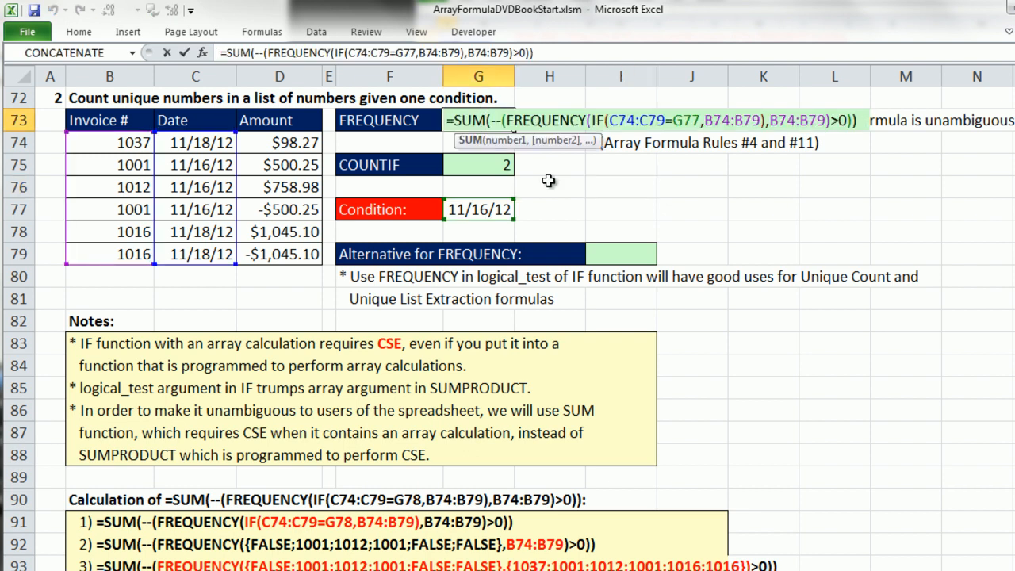
{"action": "left_click", "coordinate": [510, 121]}
{"action": "key", "text": "Left"}
{"action": "key", "text": "Left"}
{"action": "key", "text": "Left"}
{"action": "key", "text": "Left"}
{"action": "left_click_drag", "start_coordinate": [509, 120], "coordinate": [833, 121]}
{"action": "key", "text": "ctrl+c"}
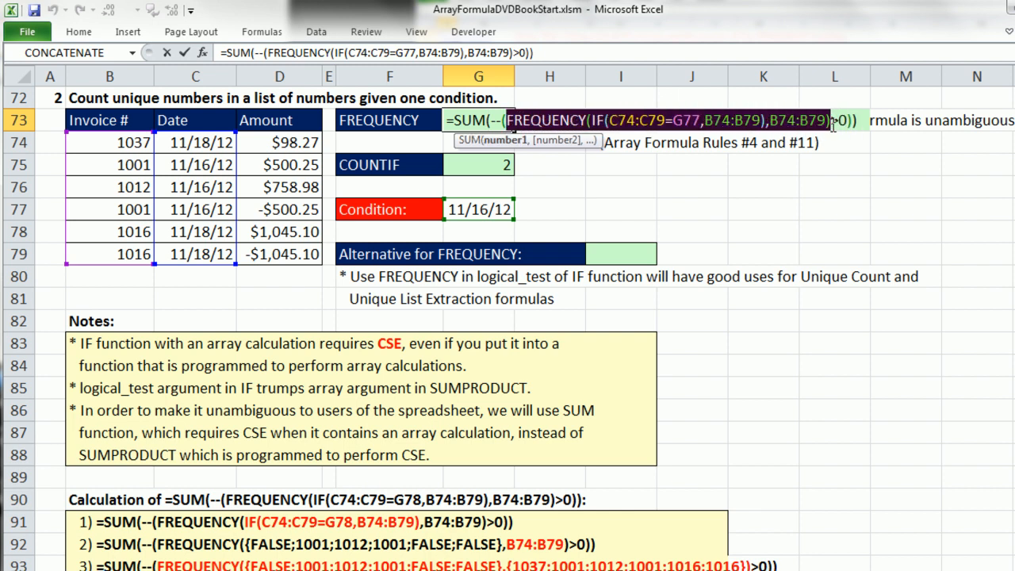
{"action": "key", "text": "ctrl+shift+Return"}
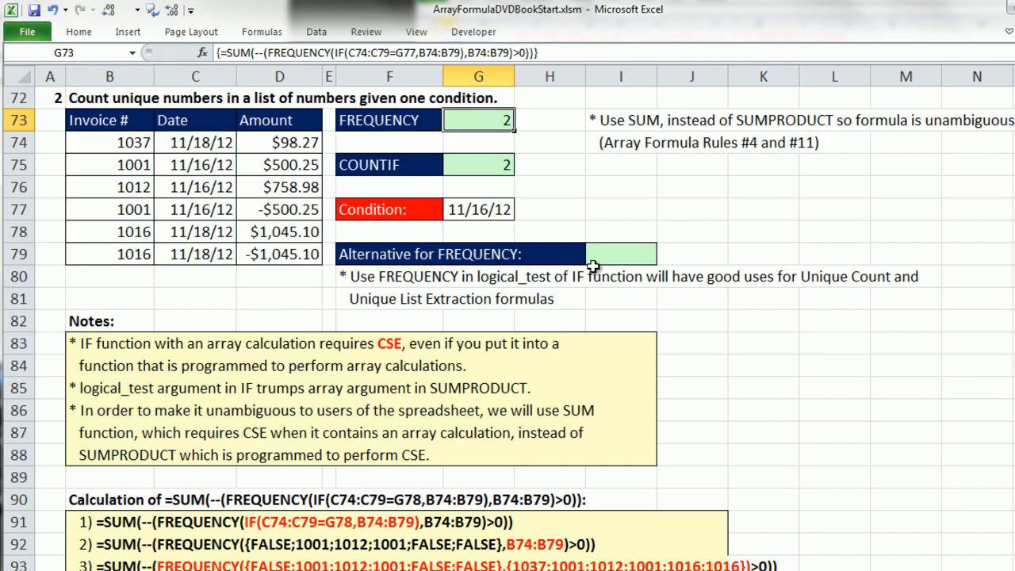
Step: Start a formula in I79 with the copied FREQUENCY expression, evaluate it in place and restore the expression
{"action": "double_click", "coordinate": [604, 253]}
{"action": "type", "text": "="}
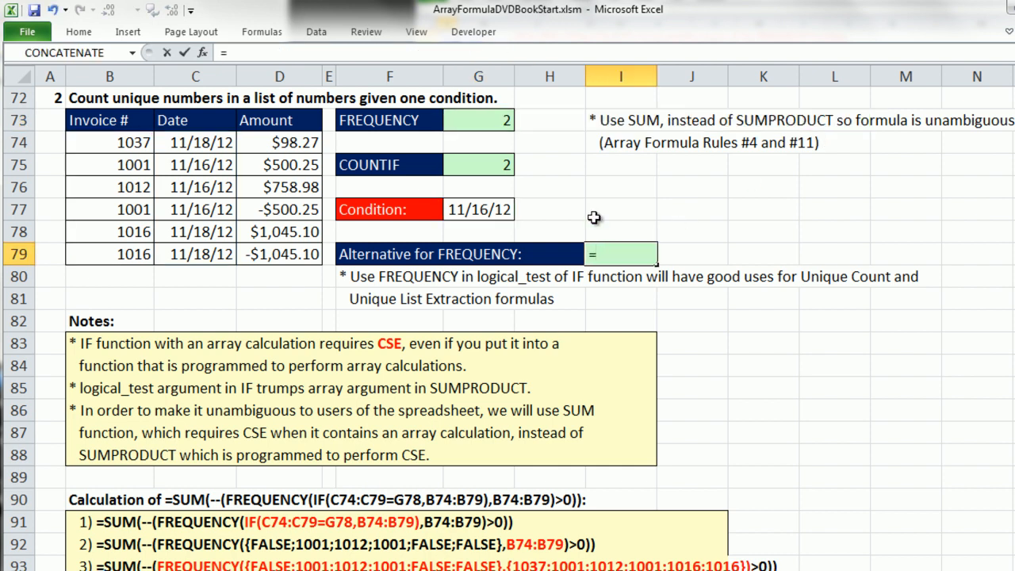
{"action": "key", "text": "ctrl+v"}
{"action": "left_click_drag", "start_coordinate": [926, 254], "coordinate": [499, 254]}
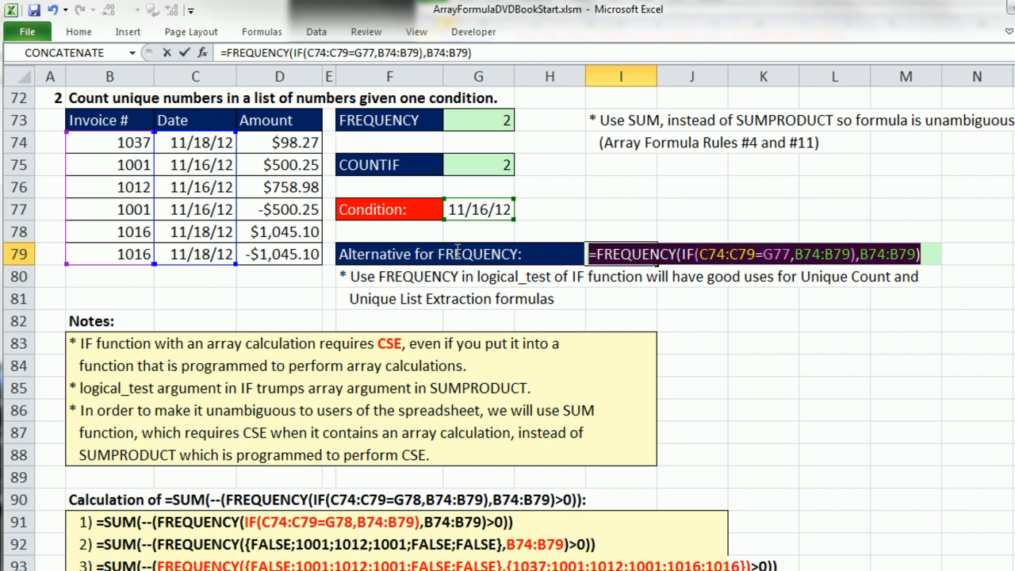
{"action": "key", "text": "F9"}
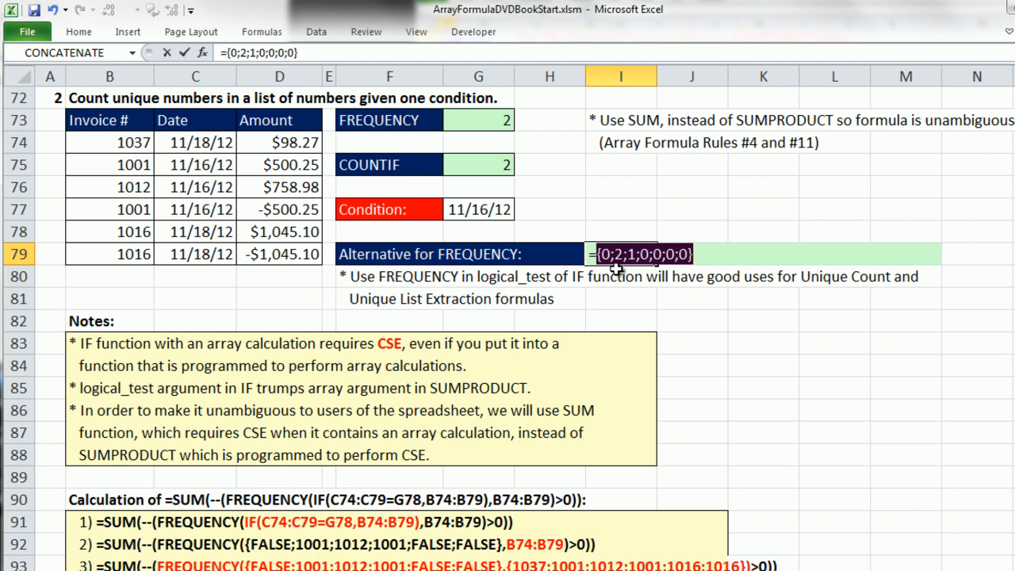
{"action": "key", "text": "ctrl+z"}
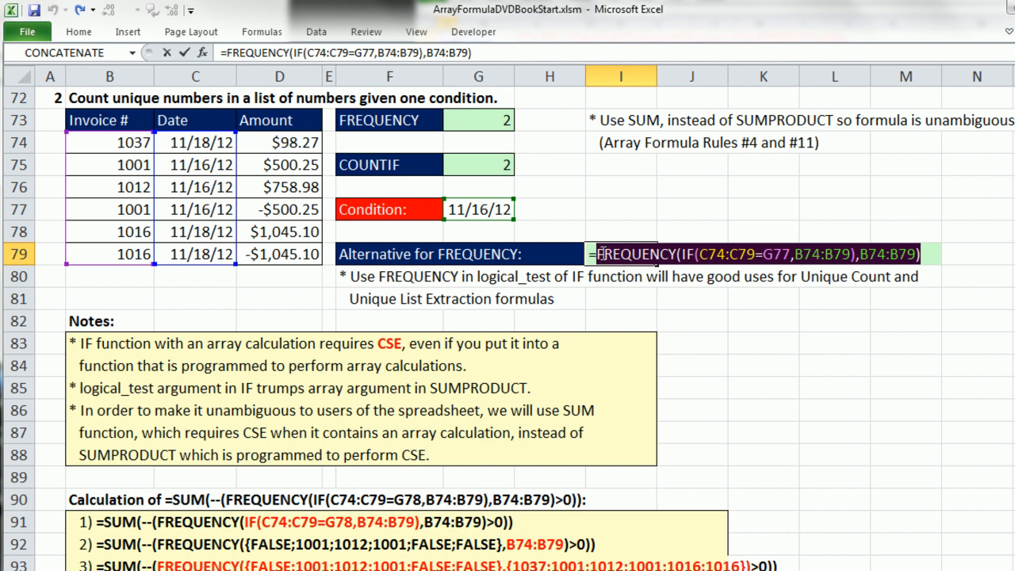
Step: Make FREQUENCY the logical_test of a new IF function in I79, evaluate that argument in place and restore it
{"action": "key", "text": "Left"}
{"action": "type", "text": "IF("}
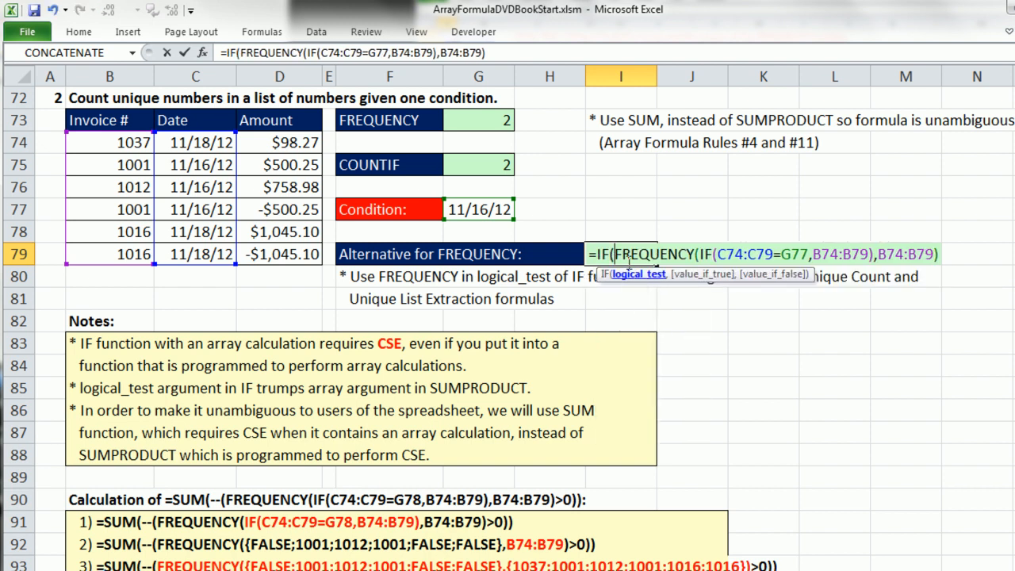
{"action": "left_click", "coordinate": [632, 277]}
{"action": "key", "text": "F9"}
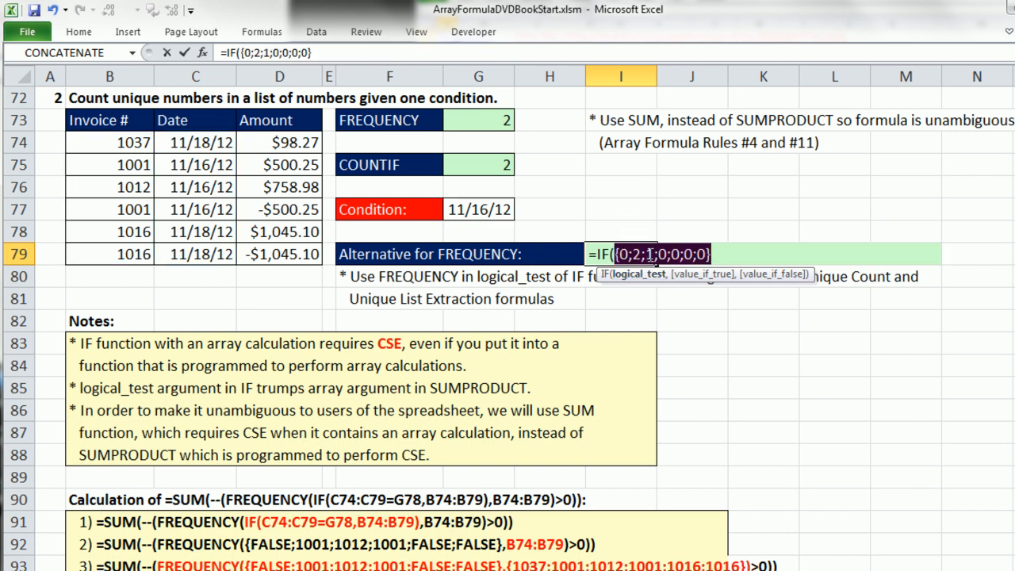
{"action": "key", "text": "ctrl+z"}
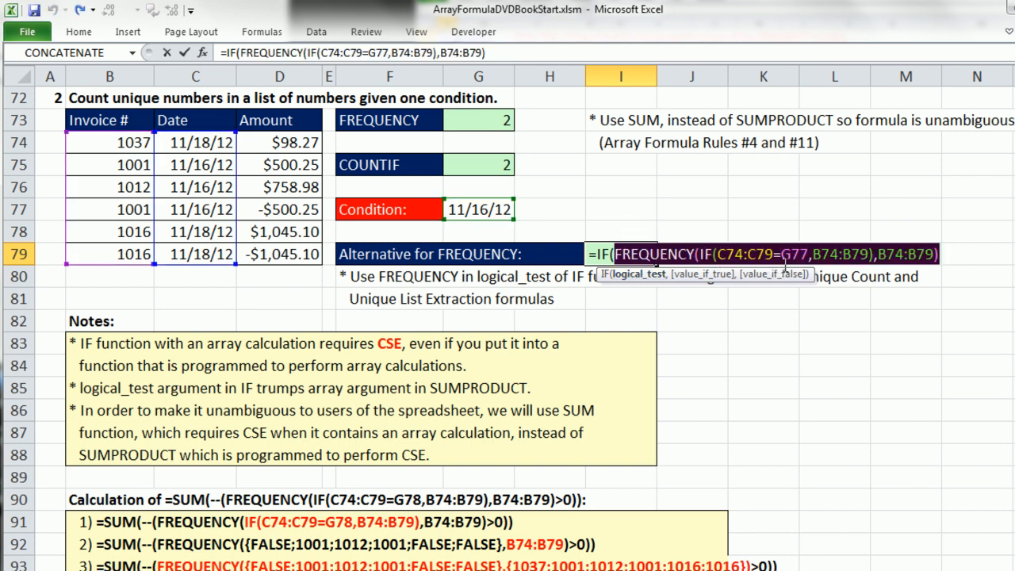
Step: Set the value_if_true of the outer IF function in I79 to 1 and close the function
{"action": "left_click", "coordinate": [941, 254]}
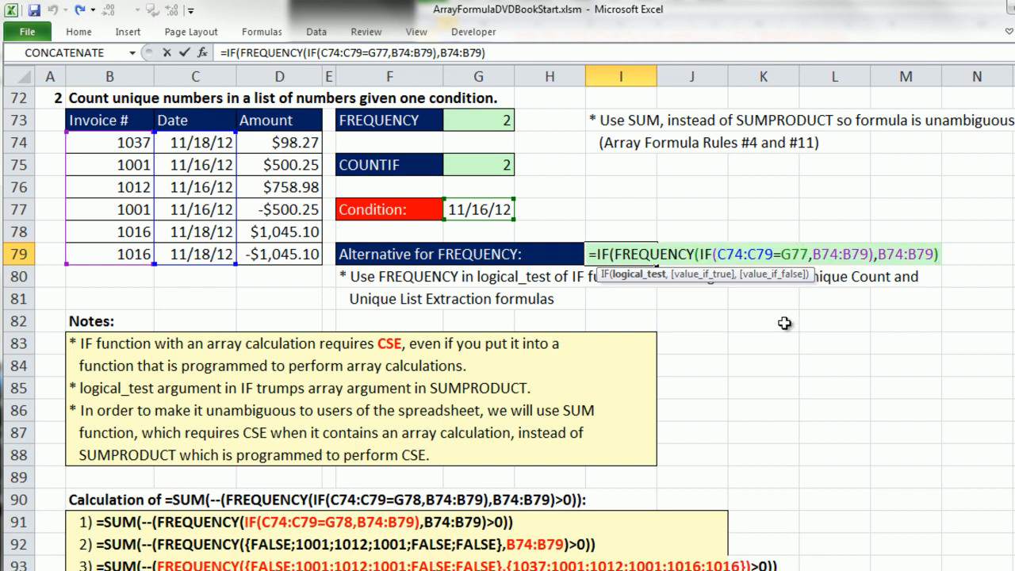
{"action": "type", "text": ","}
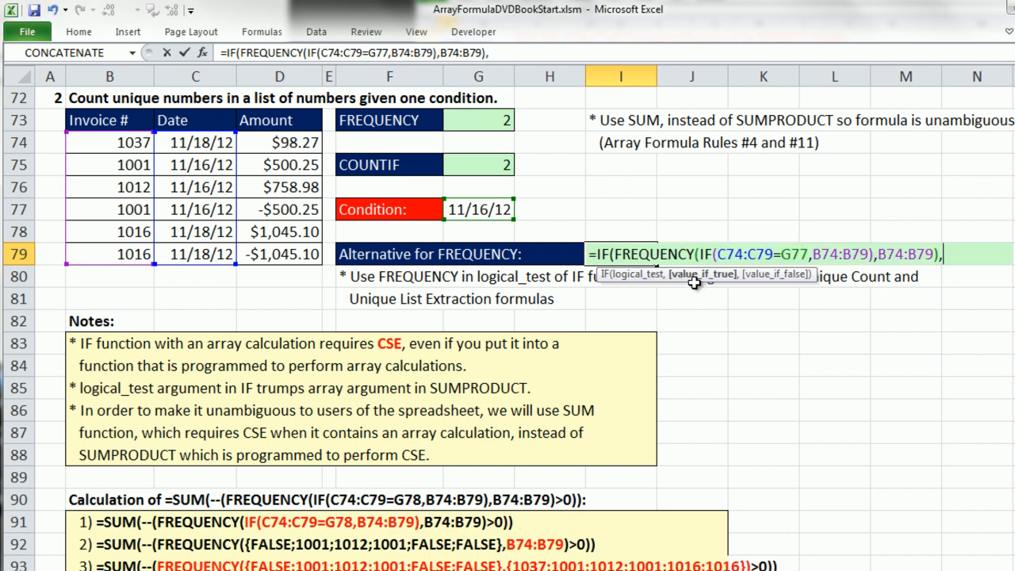
{"action": "type", "text": "1"}
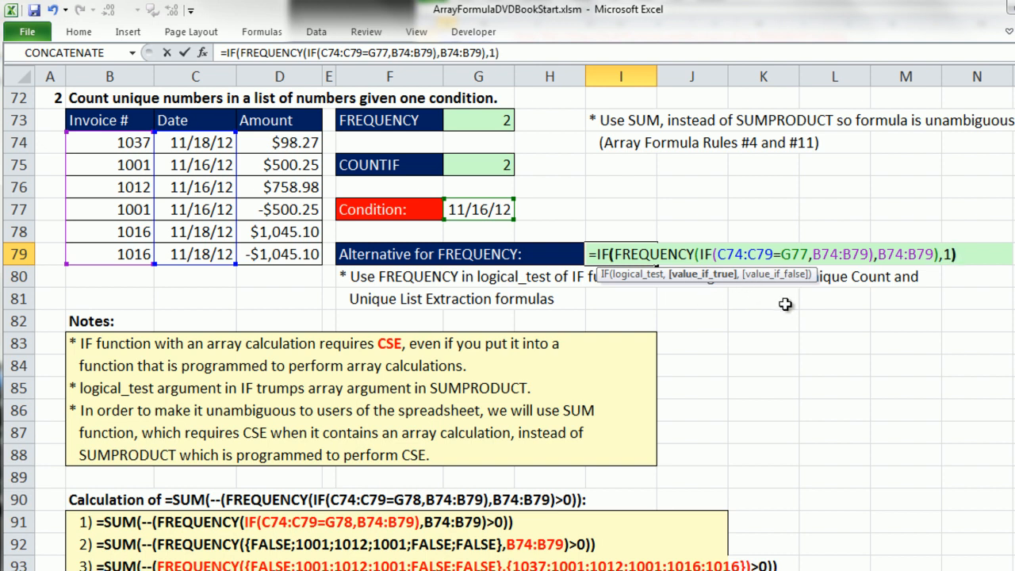
{"action": "type", "text": ")"}
Step: Evaluate the whole IF formula in I79 in place to inspect its array, and restore the expression
{"action": "key", "text": "shift+Home"}
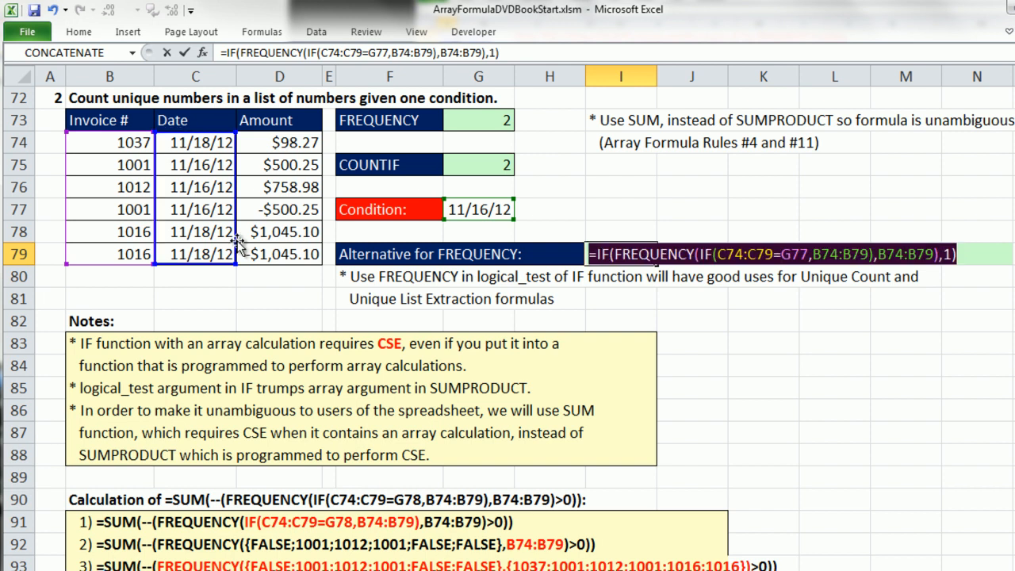
{"action": "key", "text": "F9"}
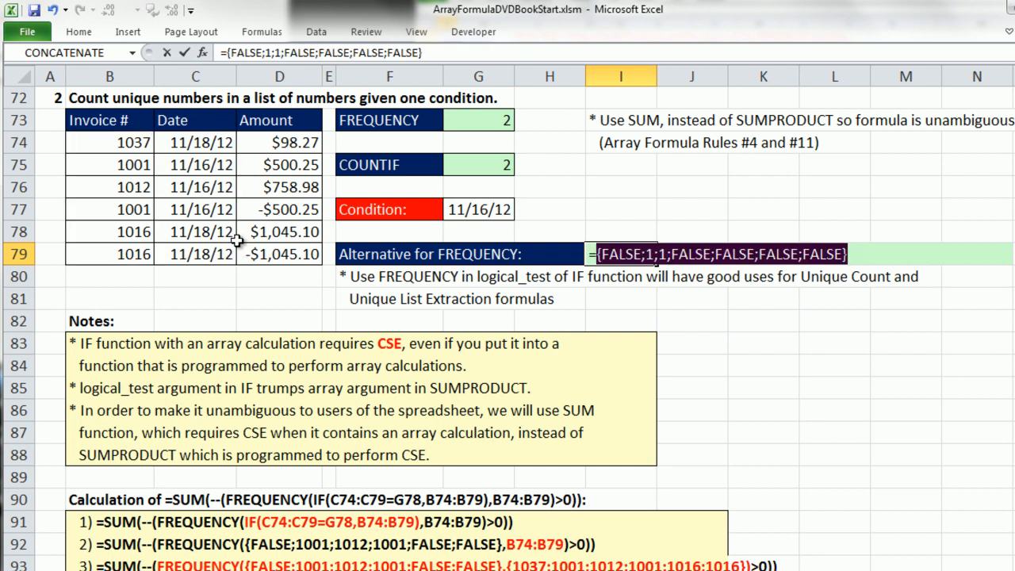
{"action": "key", "text": "ctrl+z"}
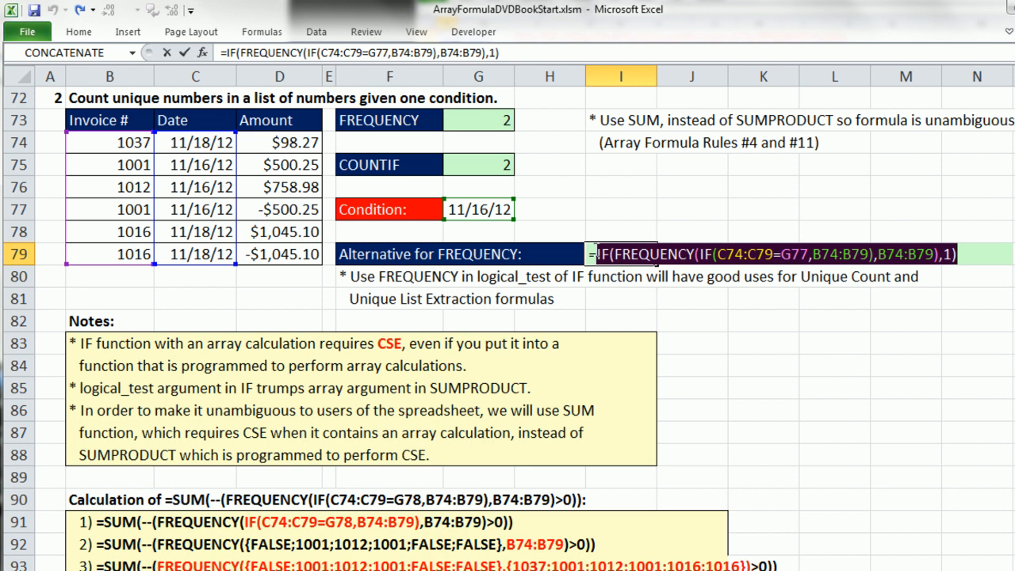
Step: Wrap the IF expression in I79 in a SUM function and enter it as an array formula
{"action": "key", "text": "Left"}
{"action": "type", "text": "sum("}
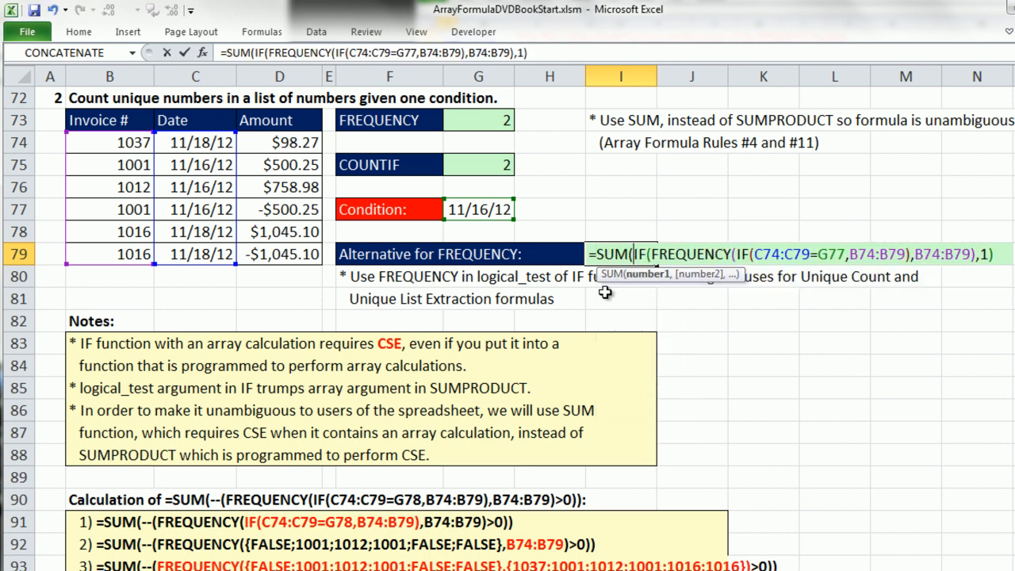
{"action": "left_click", "coordinate": [1003, 259]}
{"action": "type", "text": ")"}
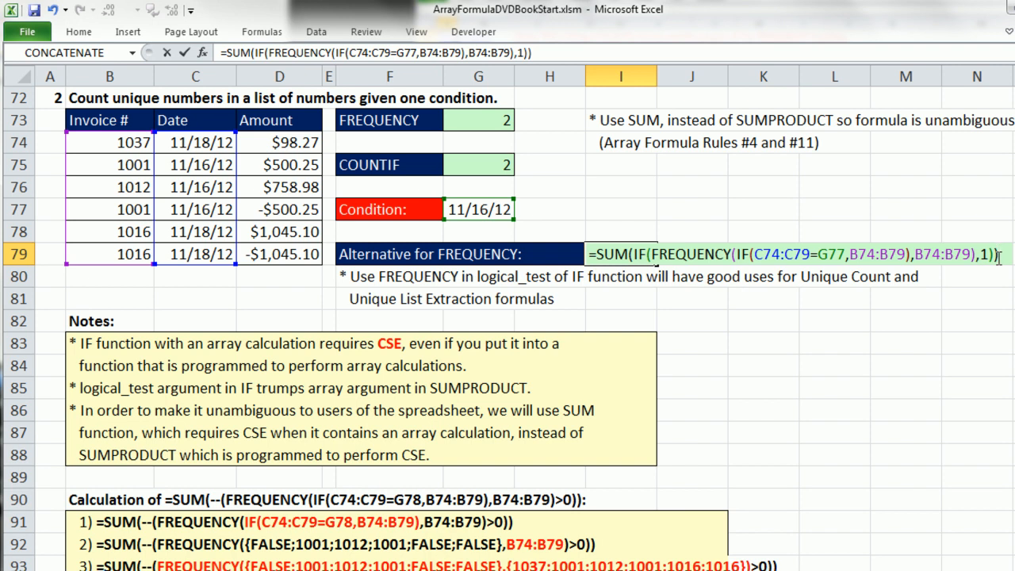
{"action": "key", "text": "ctrl+shift+Return"}
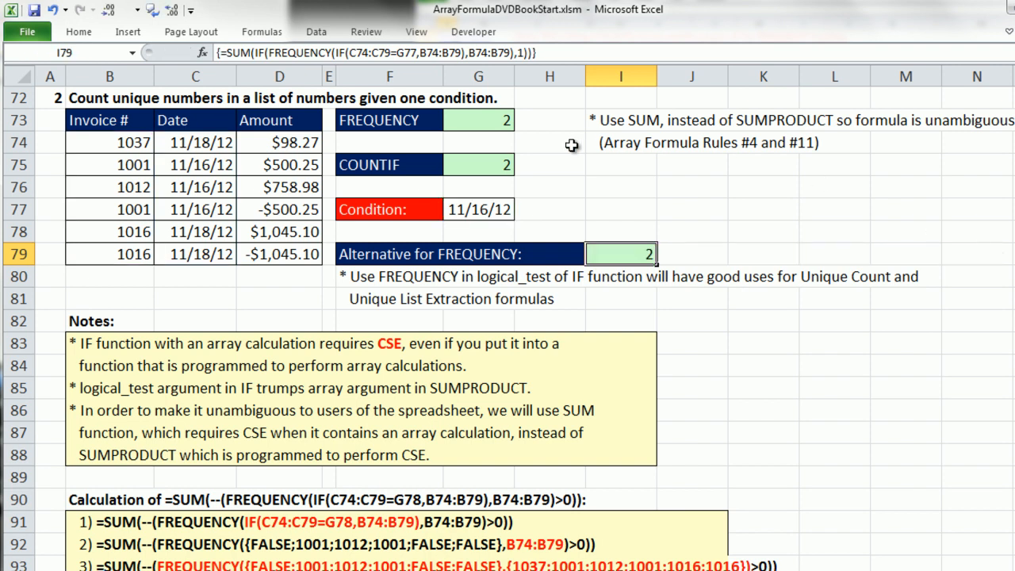
Step: Reopen the array formula in I79 to review the IF function's logical_test argument, and re-enter it as an array formula
{"action": "double_click", "coordinate": [608, 258]}
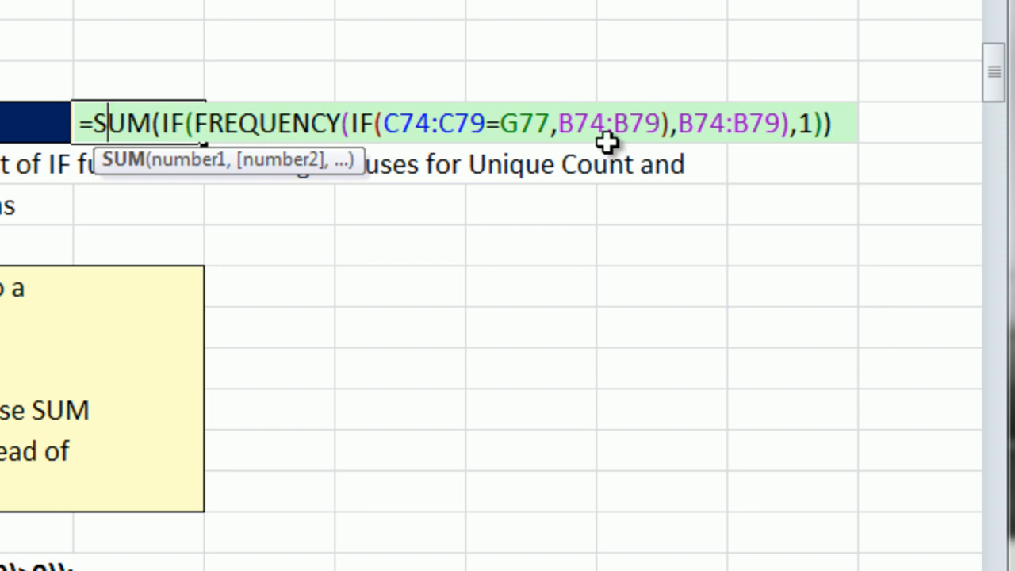
{"action": "left_click", "coordinate": [195, 127]}
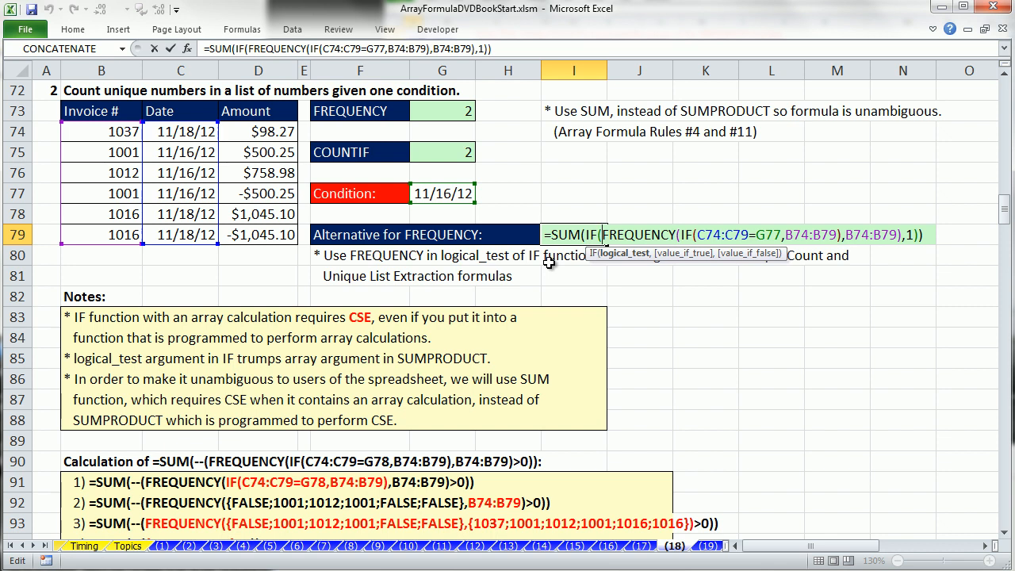
{"action": "key", "text": "ctrl+shift+Return"}
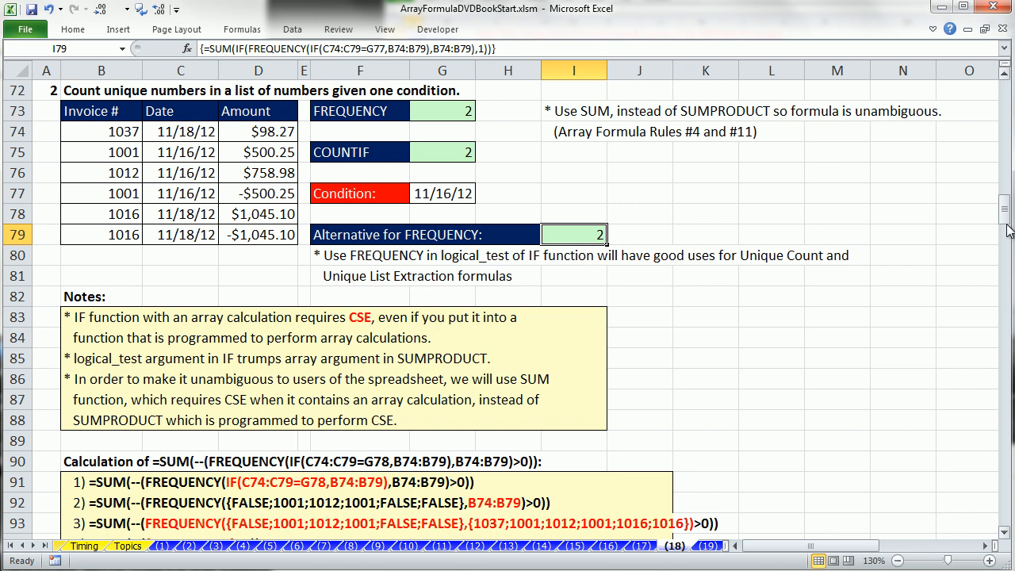
Step: In the mixed-data section, evaluate the COUNTIF part of the G113 formula in place and cancel the edit
{"action": "left_click_drag", "start_coordinate": [1005, 220], "coordinate": [1008, 385]}
{"action": "left_click", "coordinate": [1004, 533]}
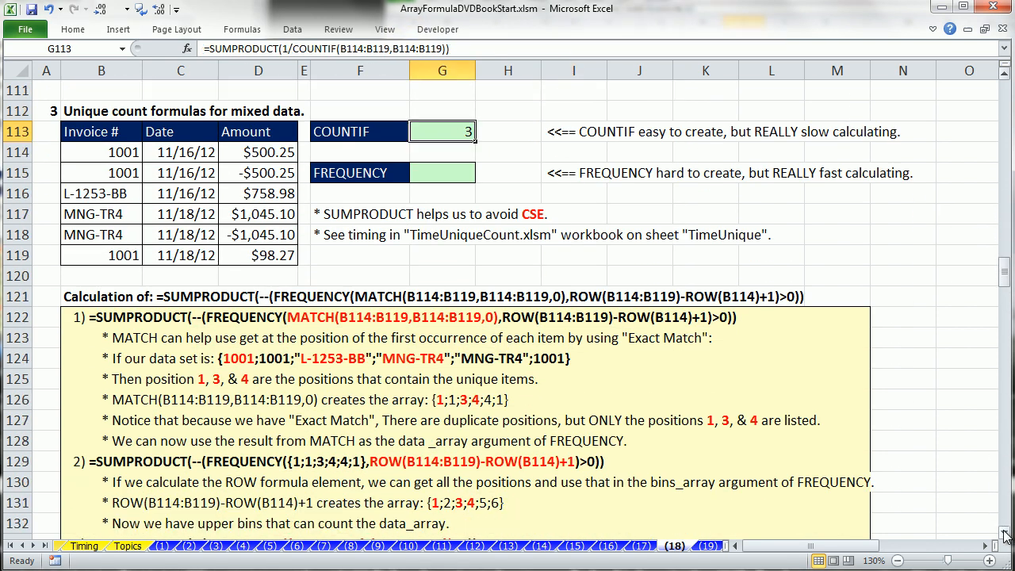
{"action": "left_click", "coordinate": [1005, 533]}
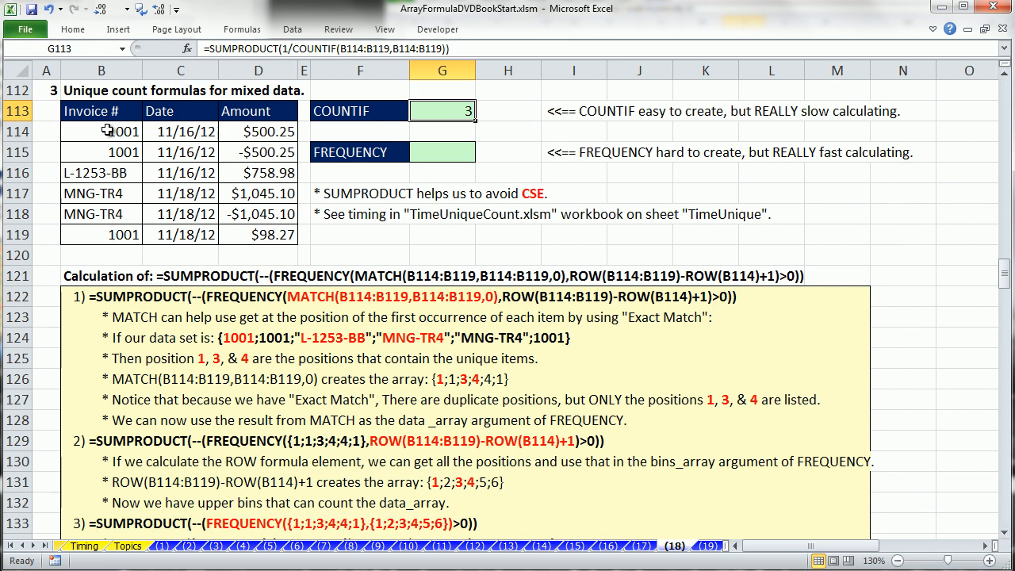
{"action": "left_click_drag", "start_coordinate": [96, 133], "coordinate": [98, 155]}
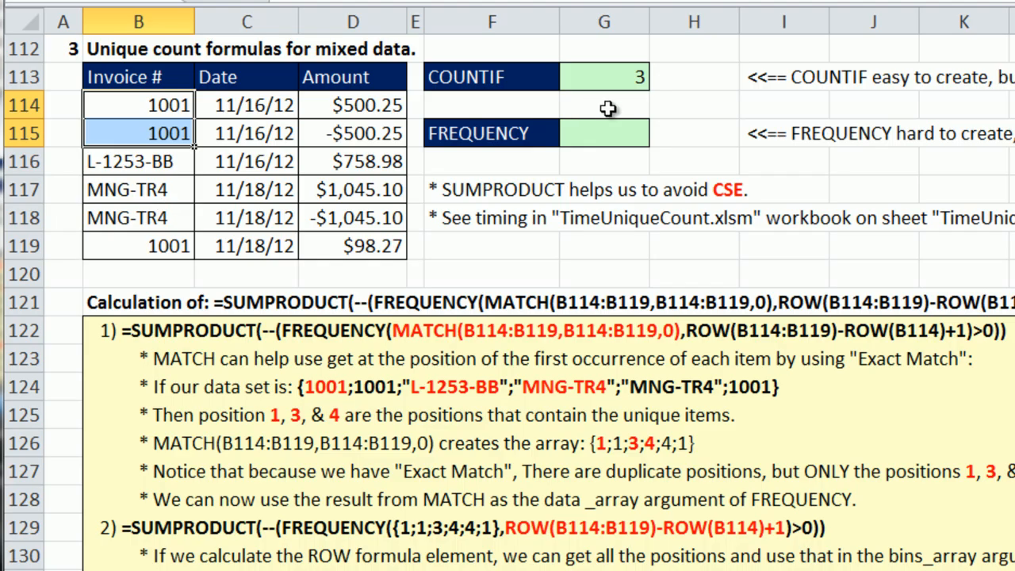
{"action": "double_click", "coordinate": [612, 76]}
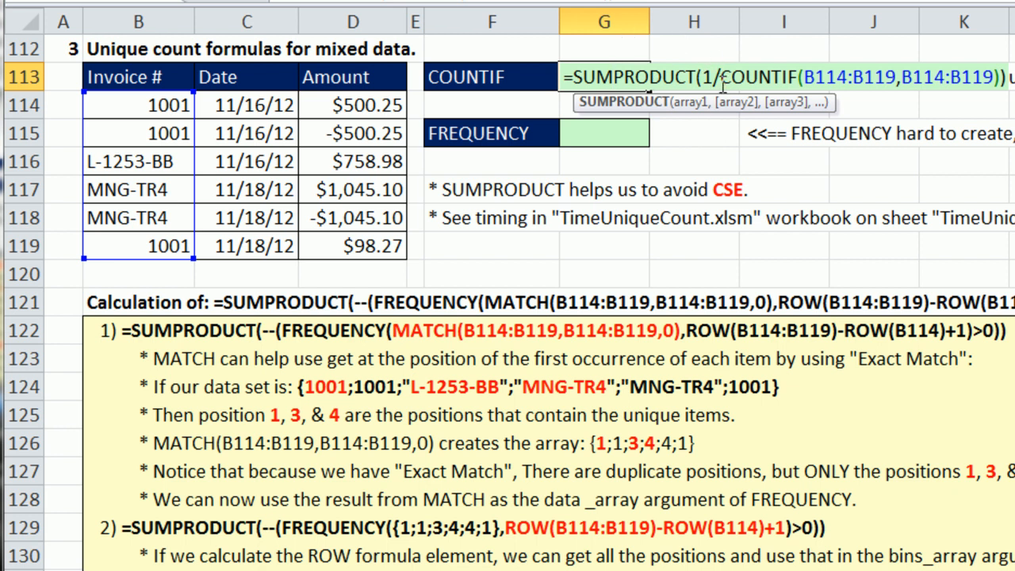
{"action": "left_click_drag", "start_coordinate": [722, 78], "coordinate": [1001, 78]}
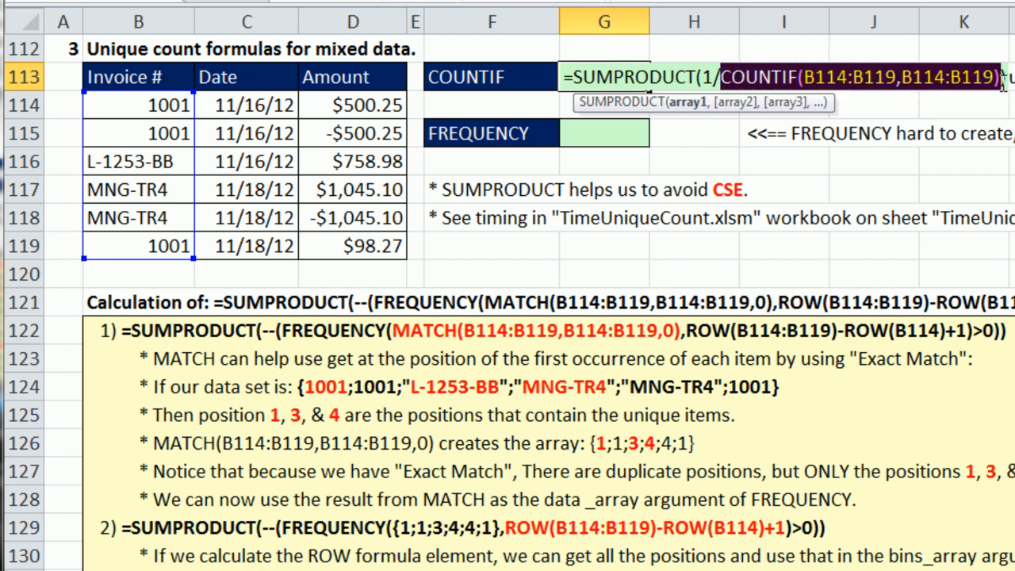
{"action": "key", "text": "F9"}
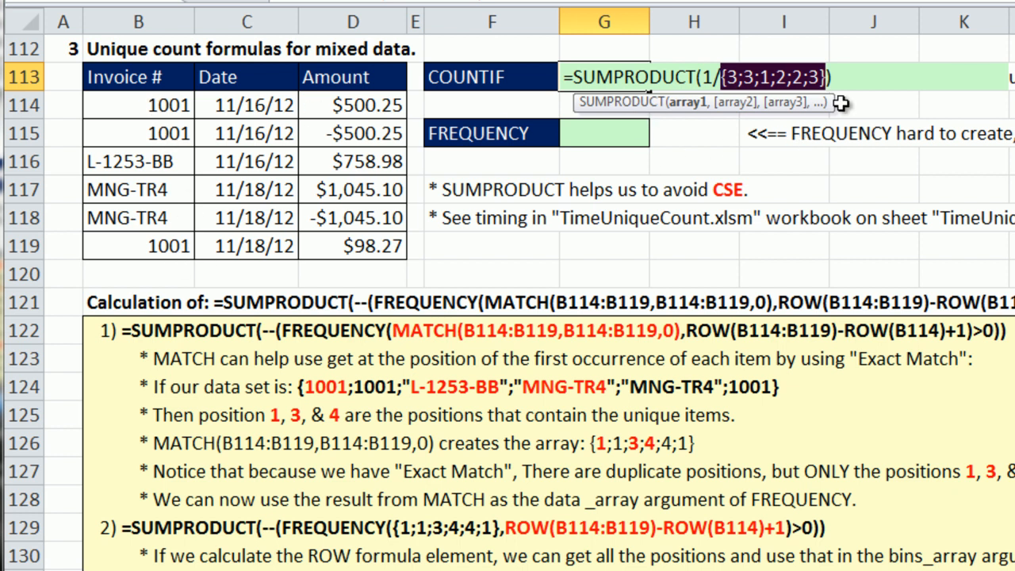
{"action": "key", "text": "Escape"}
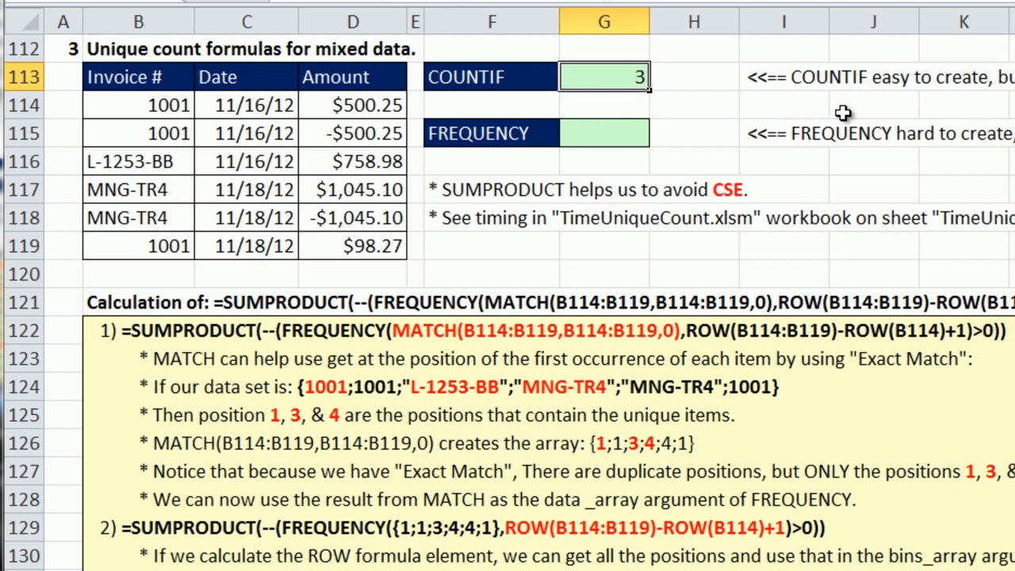
Step: Examine the range and criteria arguments of COUNTIF in the G113 formula and leave the formula as it is
{"action": "double_click", "coordinate": [623, 79]}
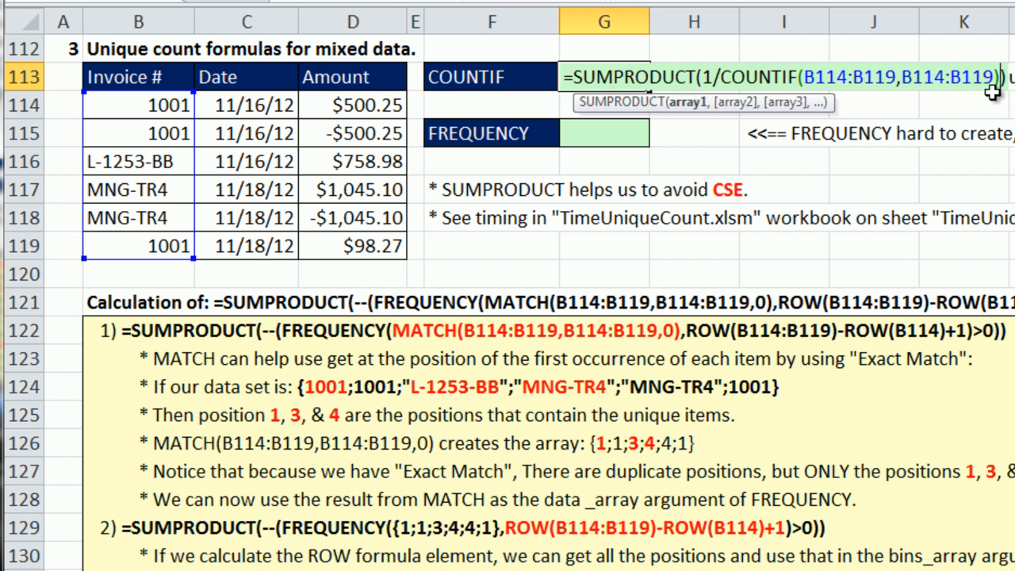
{"action": "key", "text": "Return"}
{"action": "left_click", "coordinate": [604, 133]}
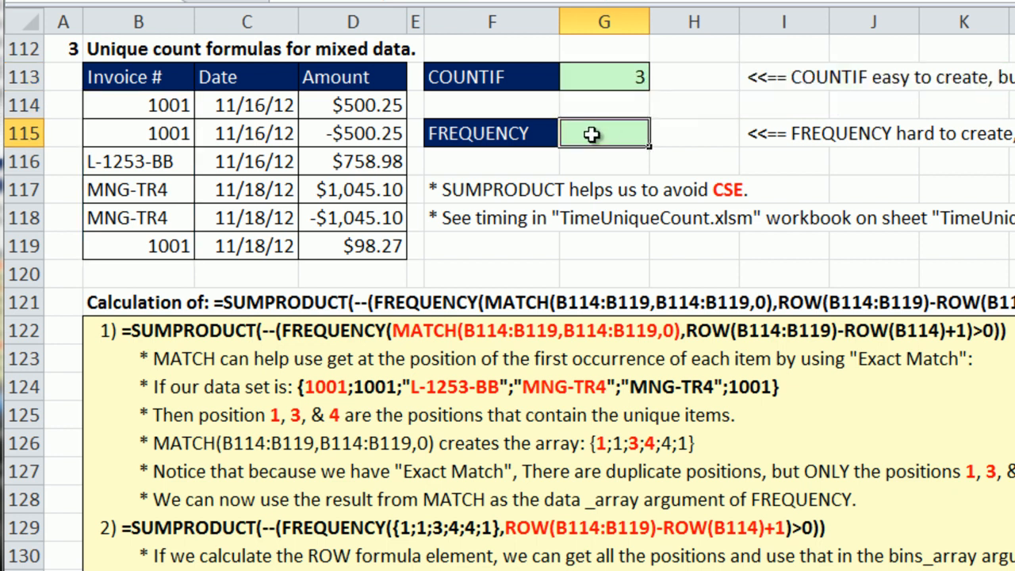
{"action": "left_click", "coordinate": [607, 77]}
{"action": "double_click", "coordinate": [611, 77]}
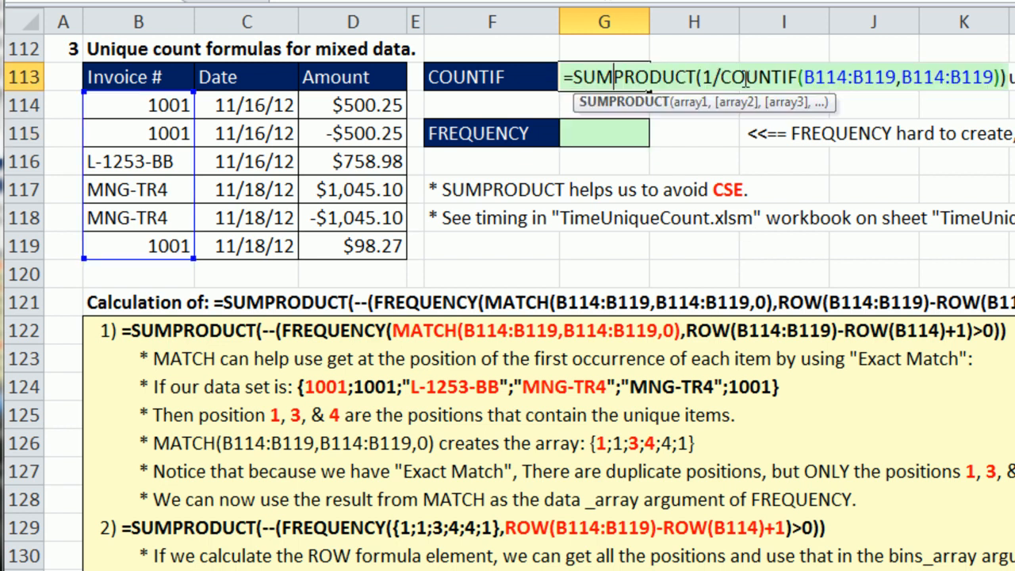
{"action": "left_click", "coordinate": [721, 77]}
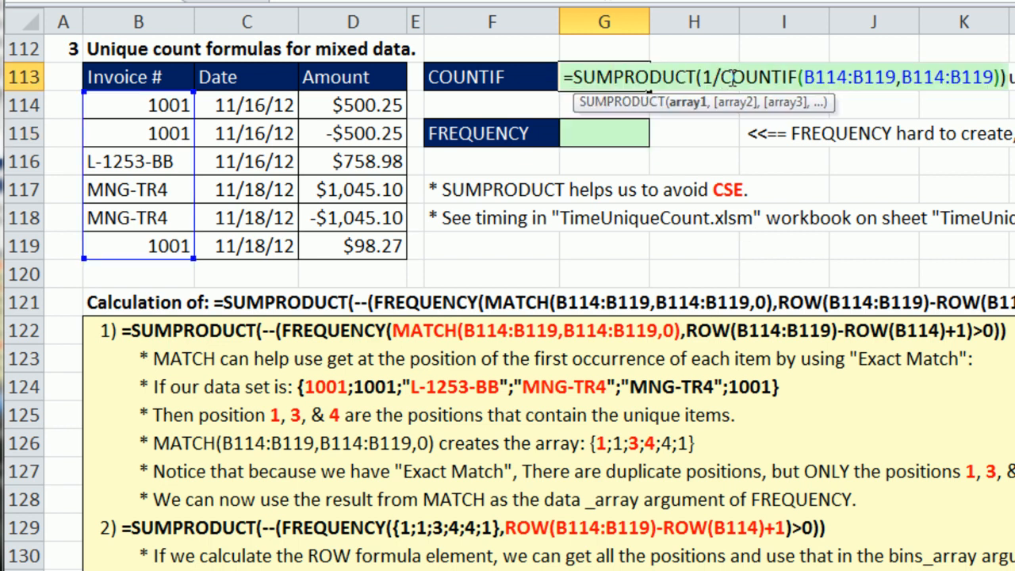
{"action": "left_click", "coordinate": [809, 77]}
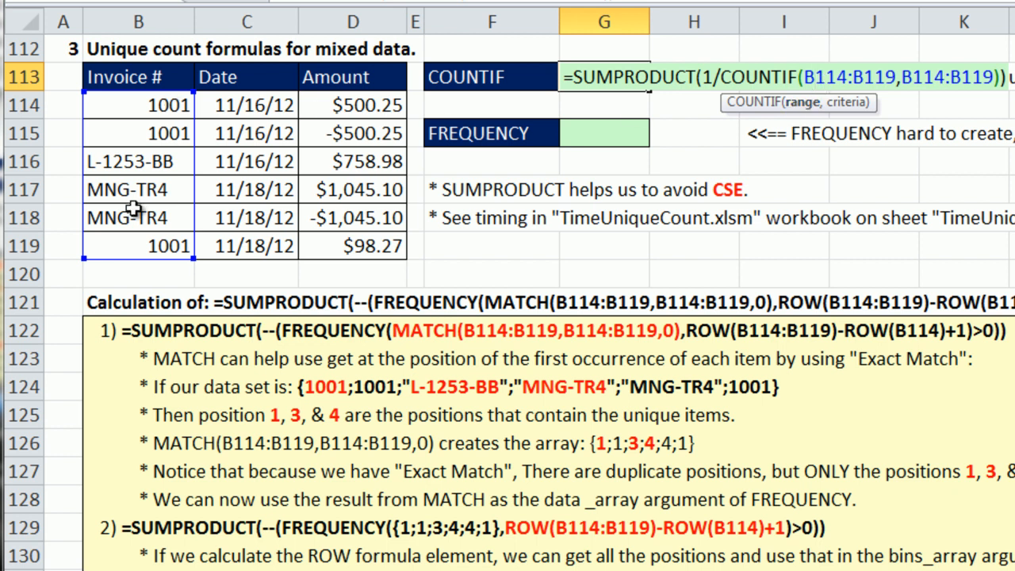
{"action": "left_click", "coordinate": [939, 75]}
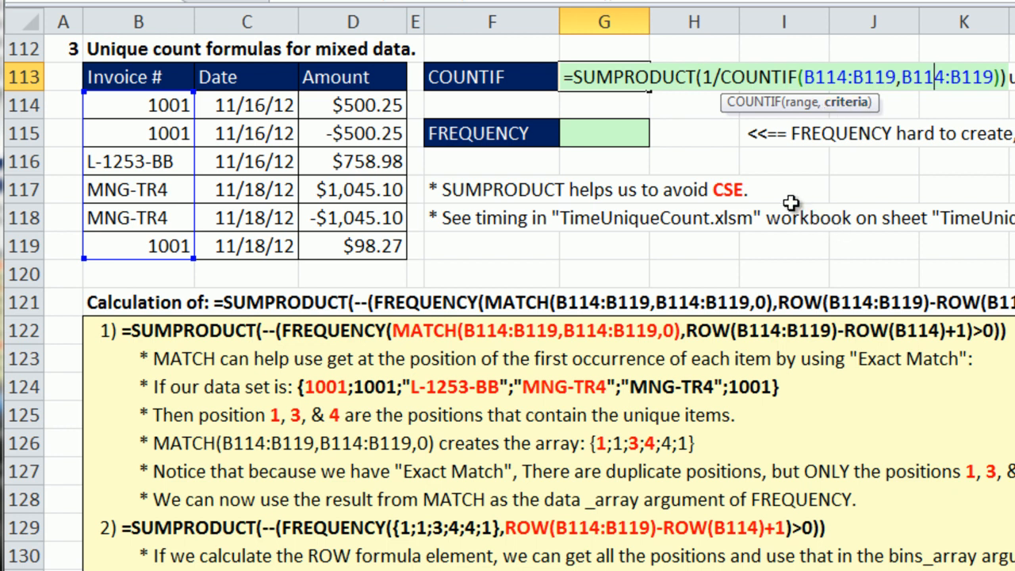
{"action": "key", "text": "ctrl+Return"}
Step: Start a formula in G115 with MATCH, using B114:B119 as both lookup_value and lookup_array and 0 for exact match
{"action": "left_click", "coordinate": [617, 136]}
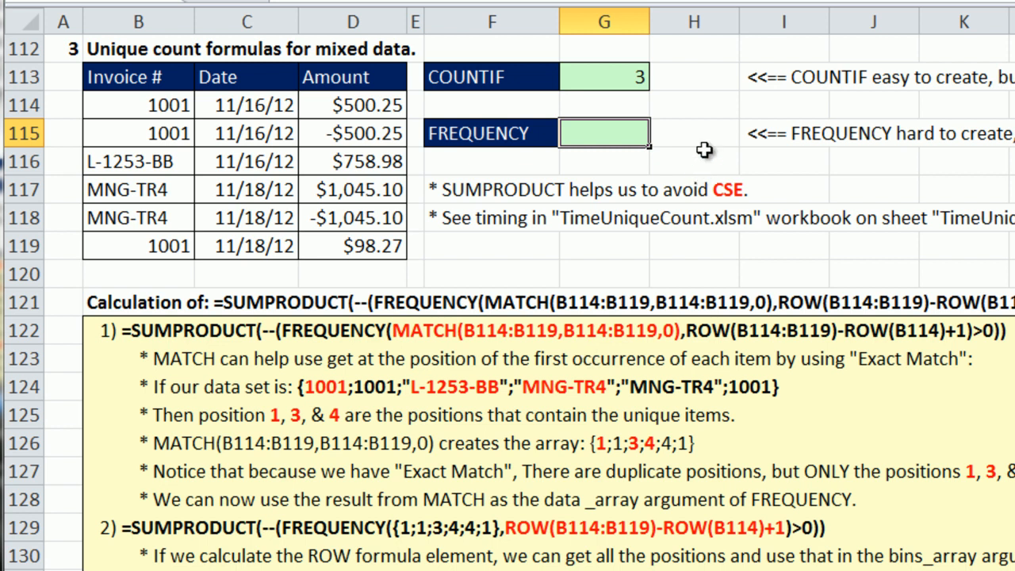
{"action": "type", "text": "=match("}
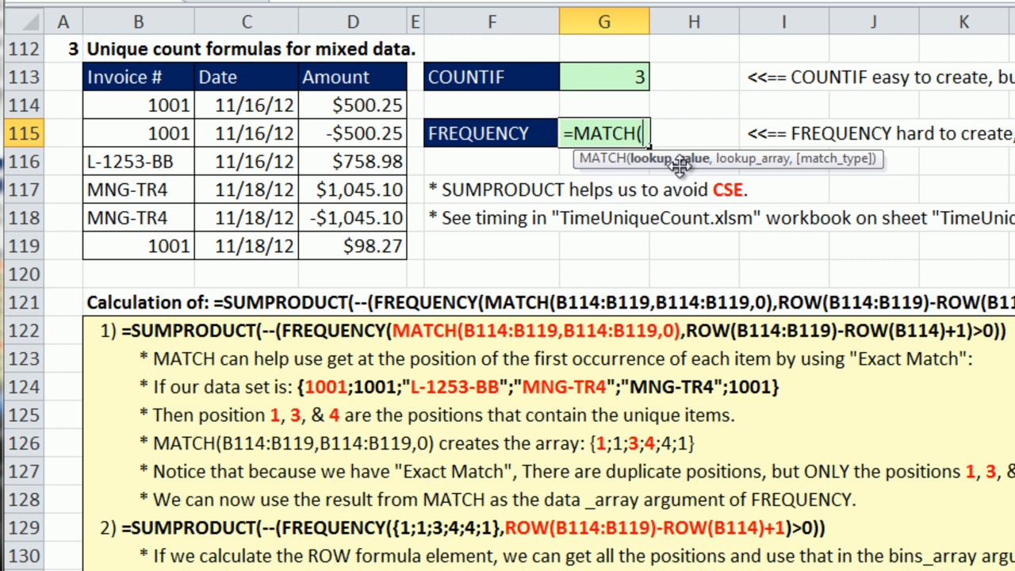
{"action": "left_click_drag", "start_coordinate": [141, 104], "coordinate": [147, 248]}
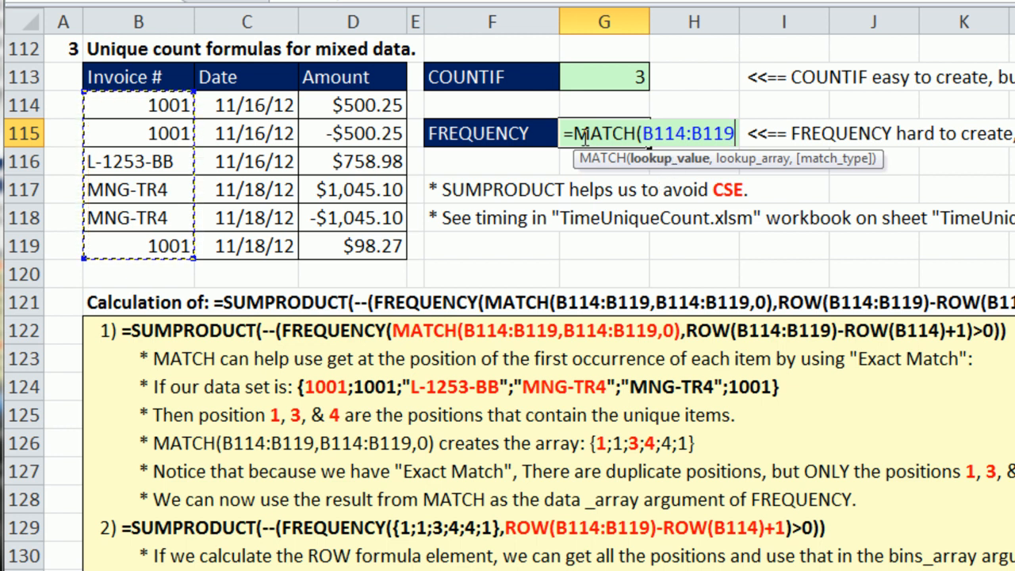
{"action": "type", "text": ","}
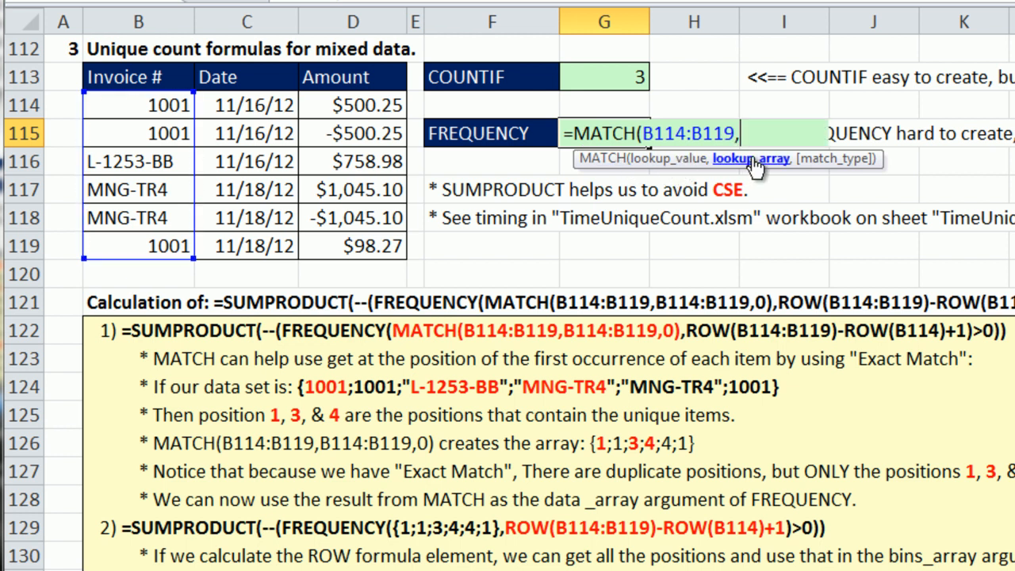
{"action": "left_click_drag", "start_coordinate": [154, 105], "coordinate": [159, 238]}
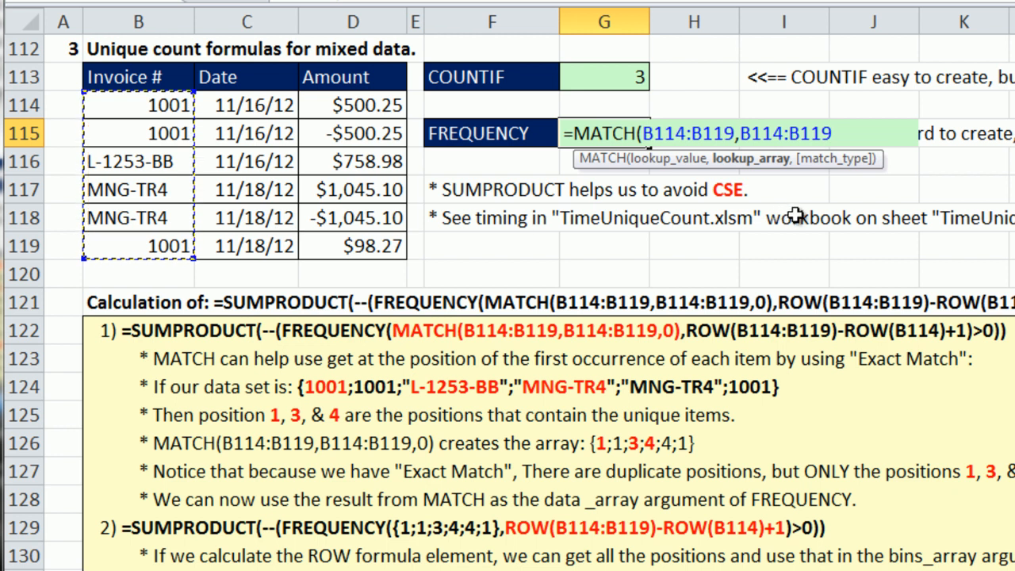
{"action": "type", "text": ","}
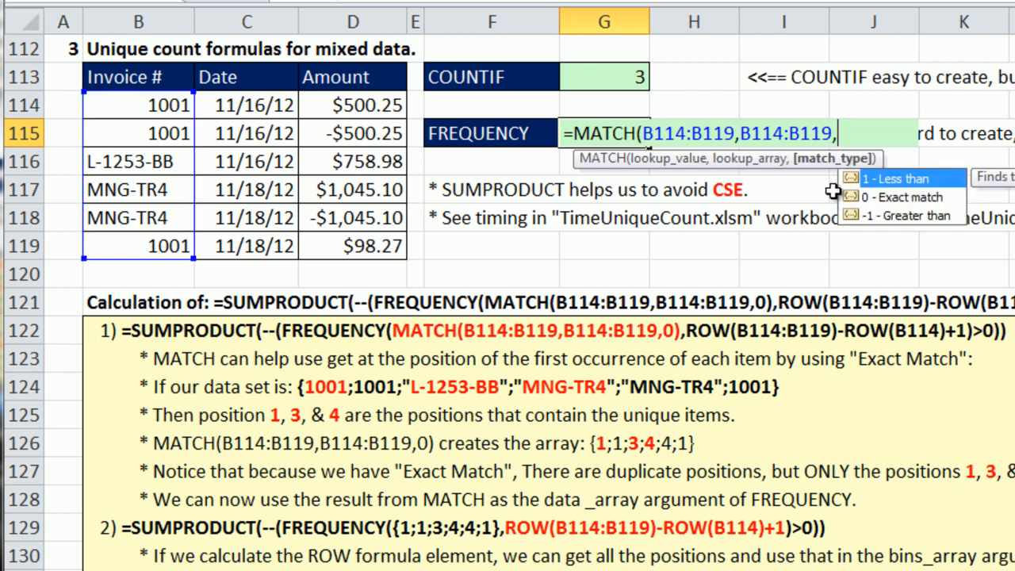
{"action": "type", "text": "0)"}
Step: Check the MATCH lookup_value in G115, evaluate the whole MATCH expression in place and restore it
{"action": "left_click", "coordinate": [691, 133]}
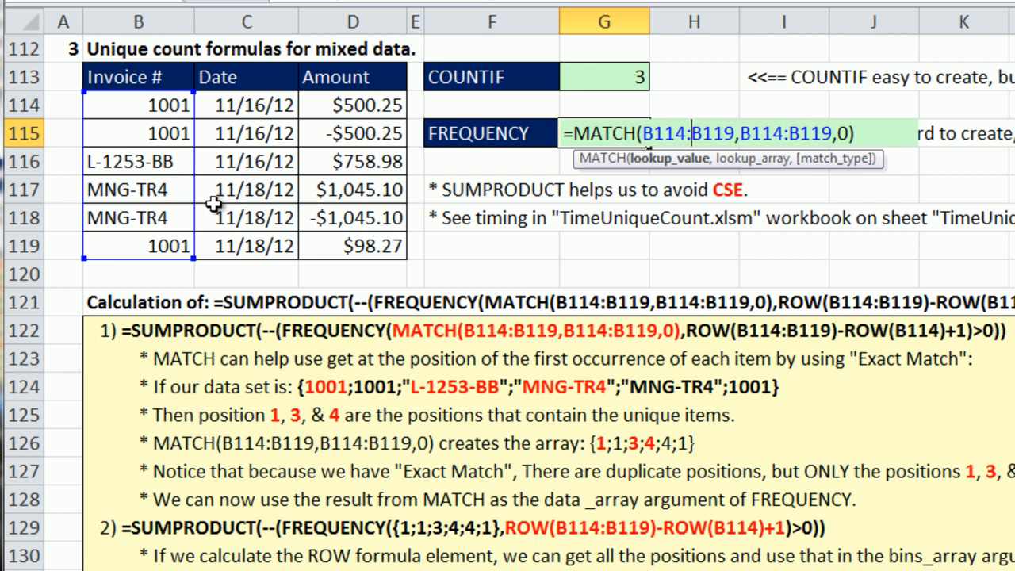
{"action": "left_click_drag", "start_coordinate": [573, 133], "coordinate": [855, 134]}
{"action": "key", "text": "F9"}
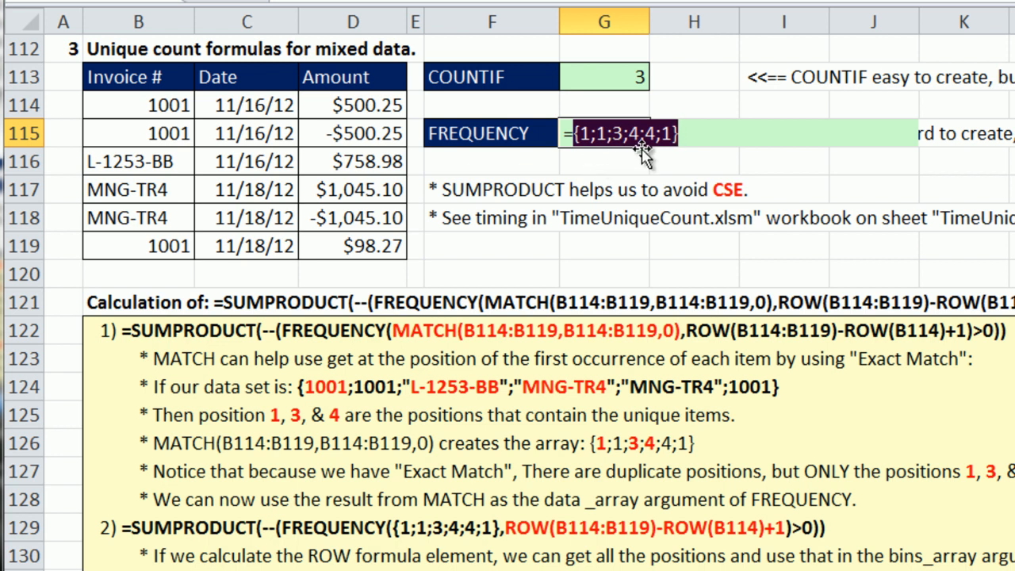
{"action": "key", "text": "ctrl+z"}
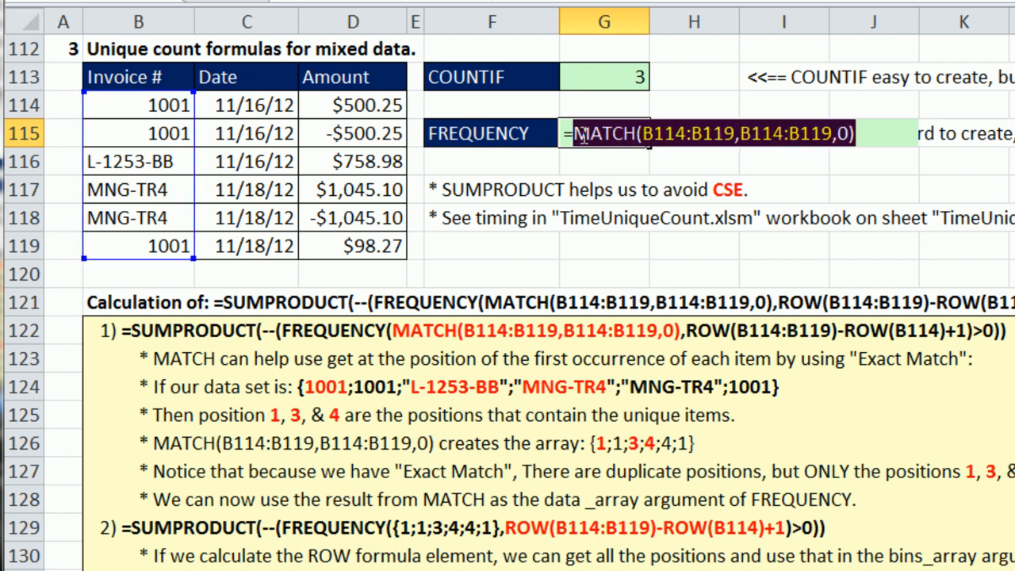
Step: Make the MATCH expression in G115 the data_array of a FREQUENCY function and continue to its bins_array argument
{"action": "key", "text": "Left"}
{"action": "type", "text": "FREQUENCY("}
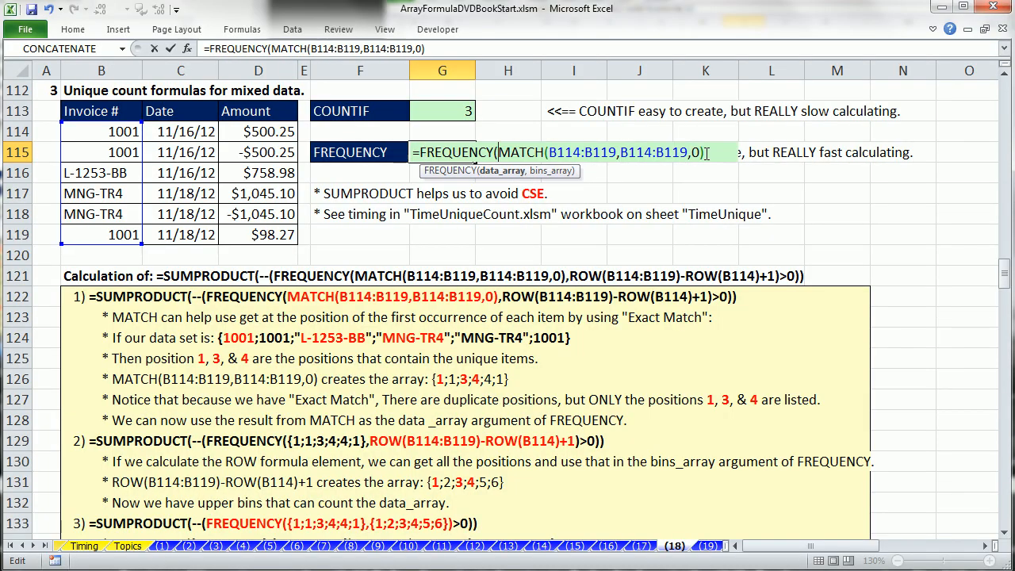
{"action": "type", "text": ","}
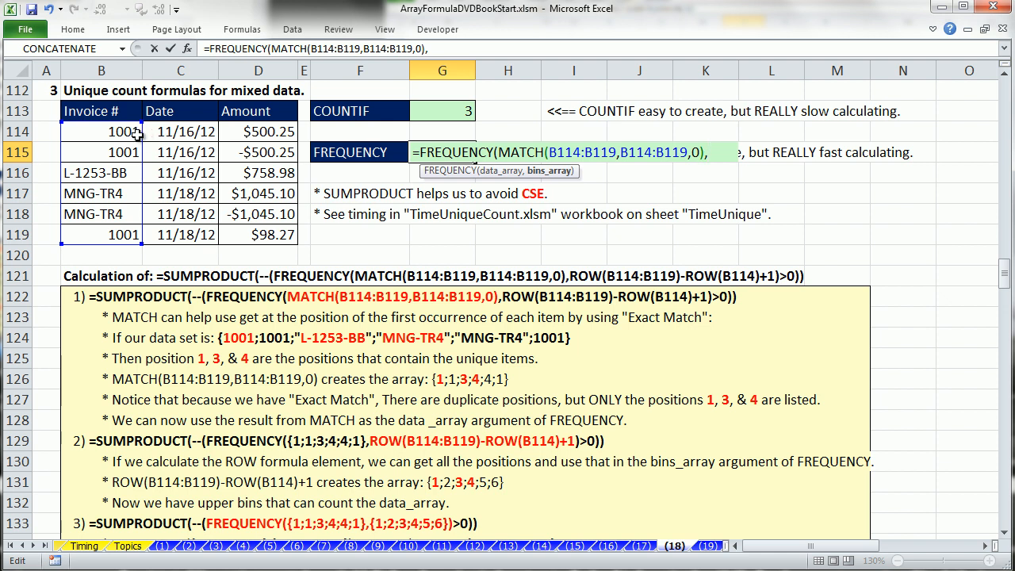
{"action": "type", "text": ","}
{"action": "key", "text": "BackSpace"}
Step: Enter ROW(B114:B119)-ROW(B114)+1 as the bins_array argument of the FREQUENCY function in G115
{"action": "type", "text": "ROW("}
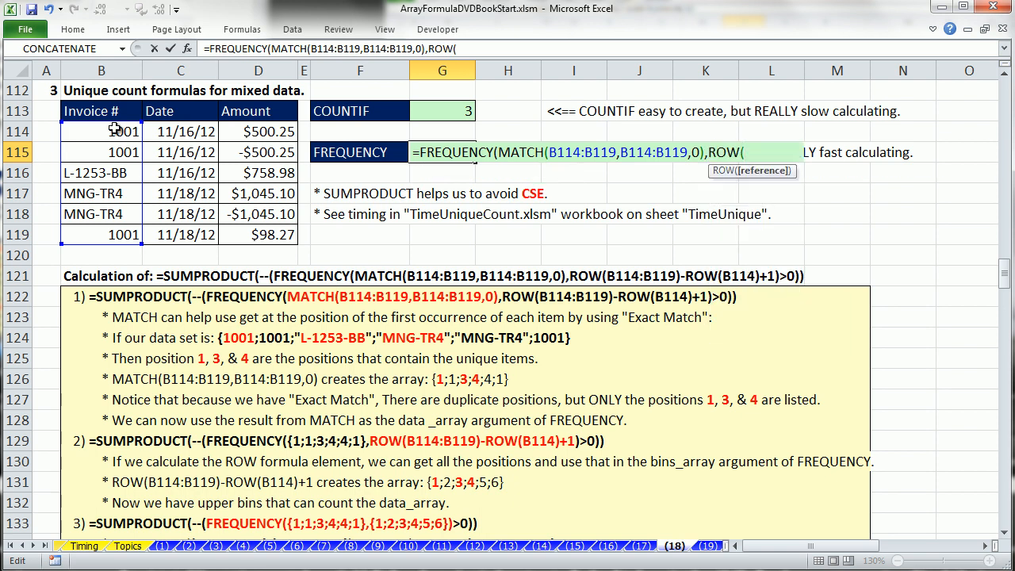
{"action": "left_click_drag", "start_coordinate": [115, 130], "coordinate": [130, 234]}
{"action": "type", "text": ")"}
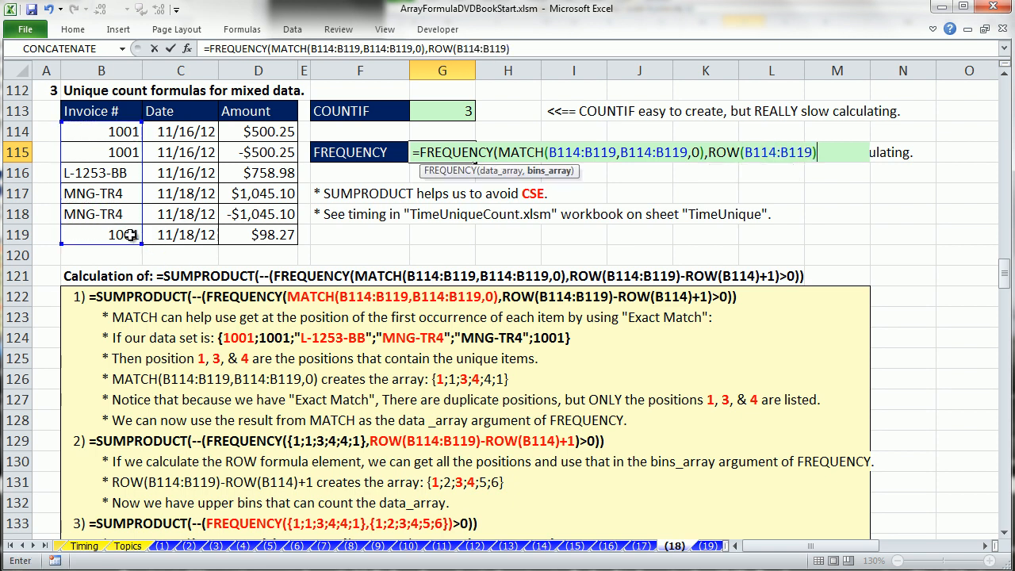
{"action": "type", "text": "-row"}
{"action": "key", "text": "Tab"}
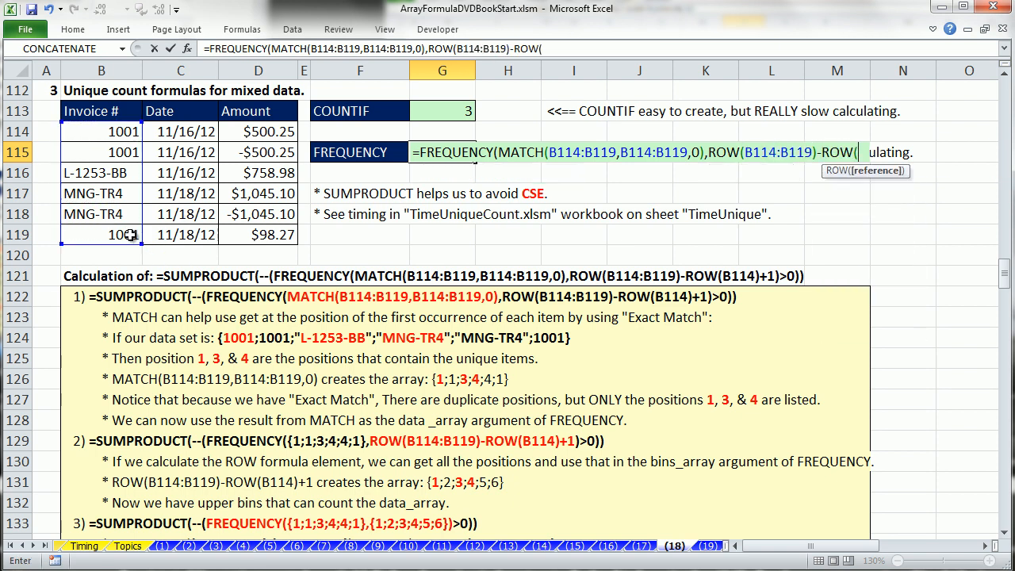
{"action": "left_click", "coordinate": [95, 130]}
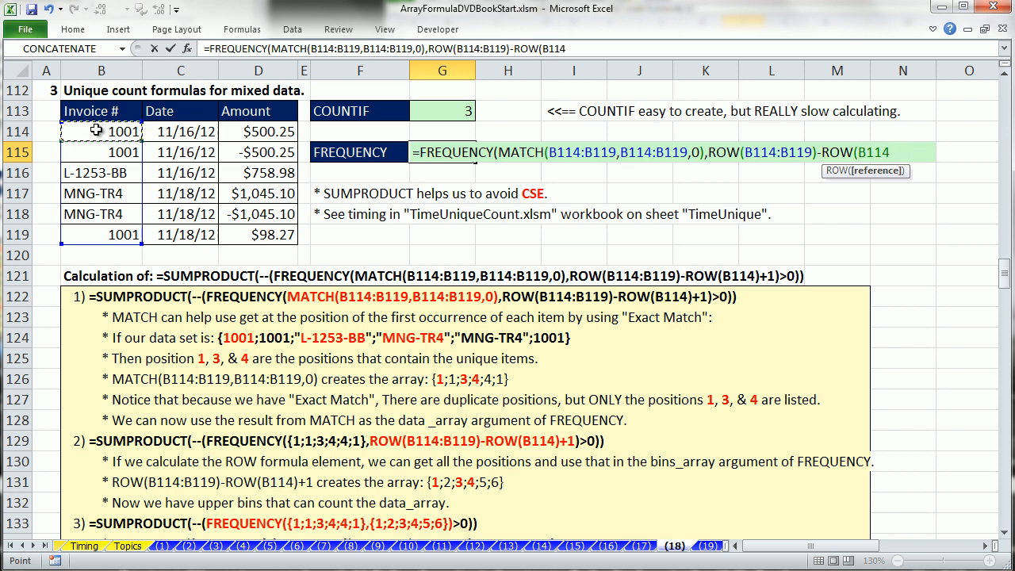
{"action": "type", "text": ")"}
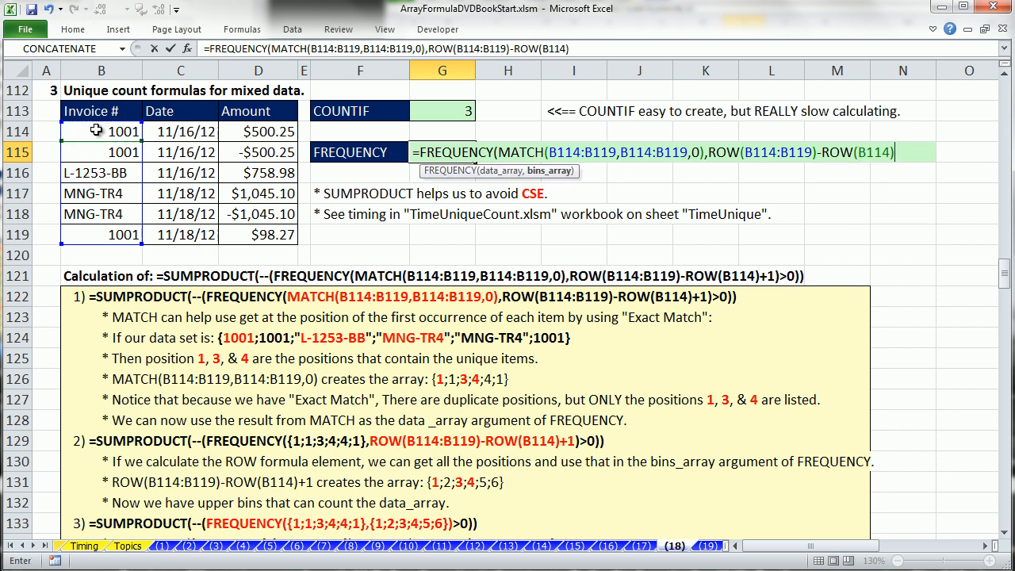
{"action": "left_click", "coordinate": [763, 152]}
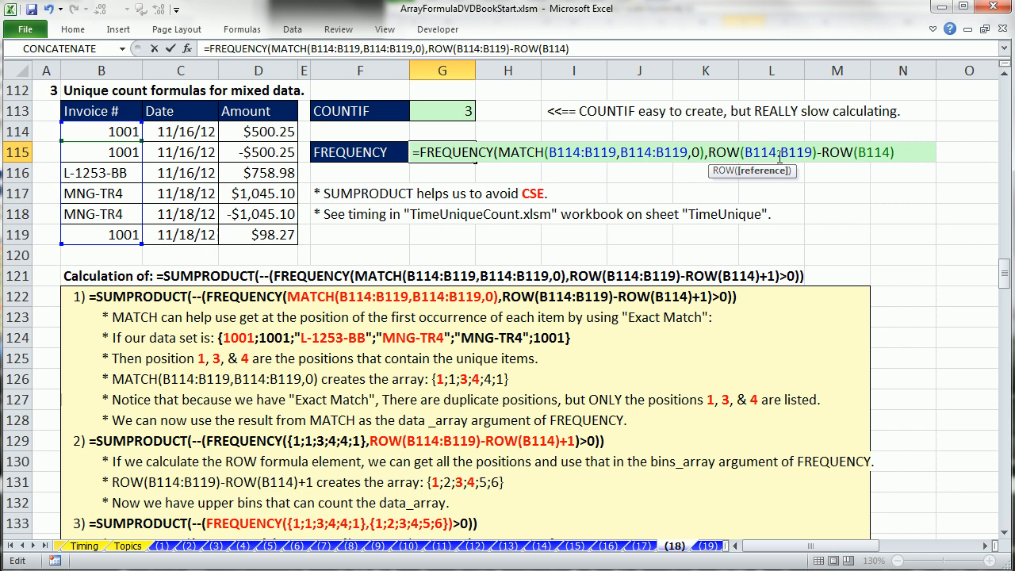
{"action": "left_click", "coordinate": [901, 153]}
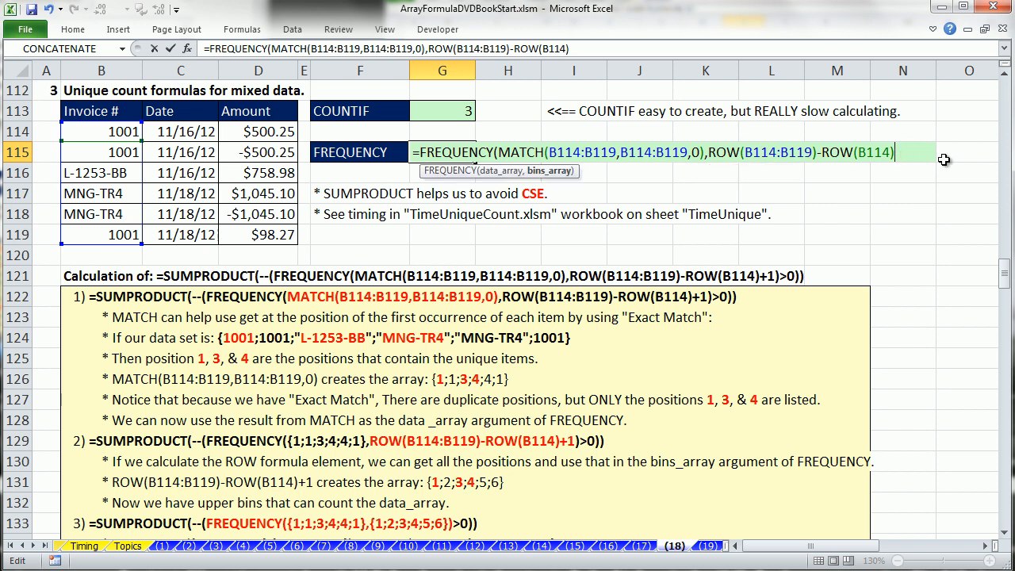
{"action": "type", "text": "1"}
Step: Evaluate the bins_array expression of FREQUENCY in G115 in place and restore it
{"action": "left_click", "coordinate": [549, 171]}
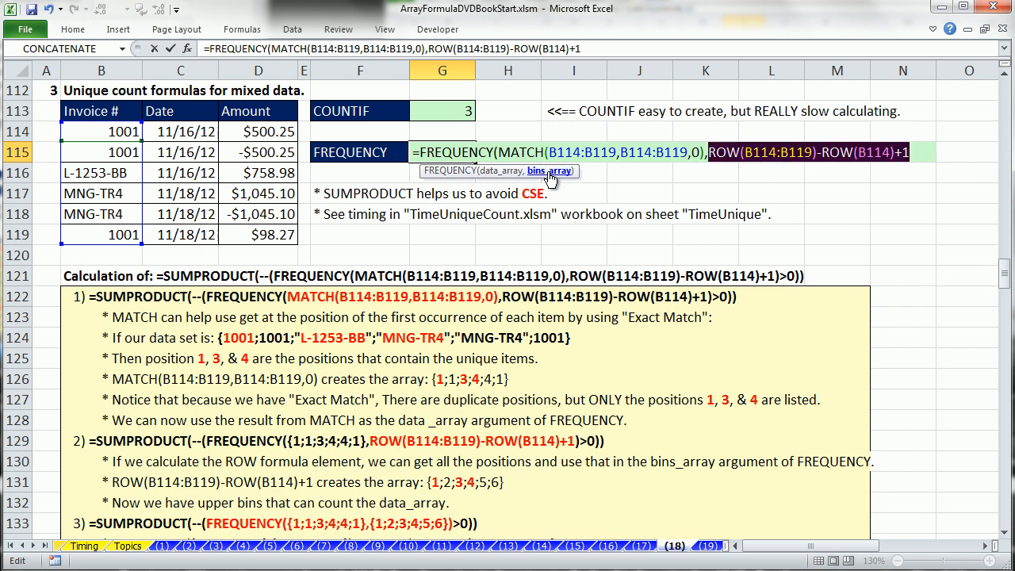
{"action": "key", "text": "F9"}
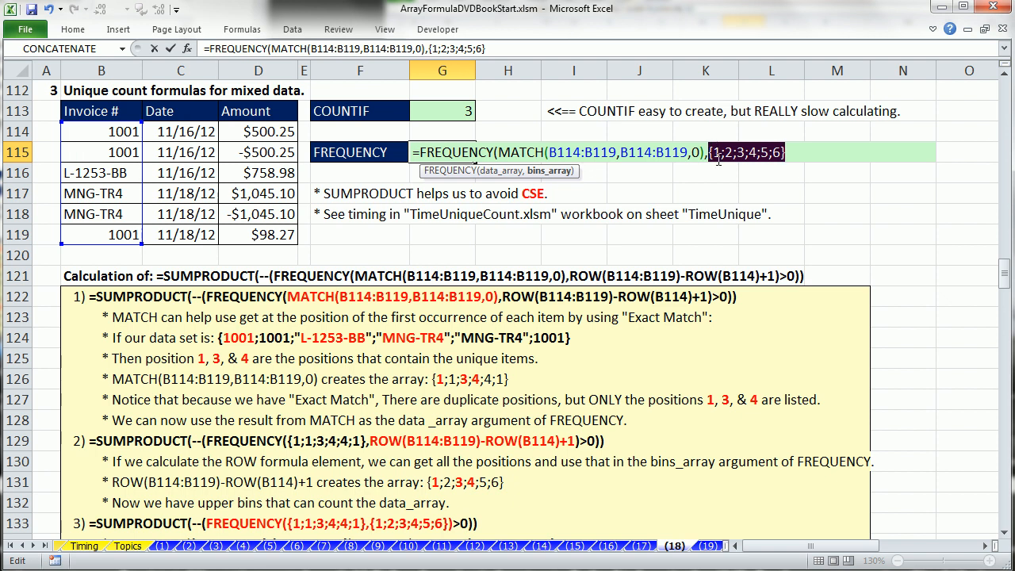
{"action": "key", "text": "ctrl+z"}
Step: Close the FREQUENCY function in G115, then evaluate the whole function in place and restore it
{"action": "left_click", "coordinate": [916, 152]}
{"action": "type", "text": ")"}
{"action": "left_click_drag", "start_coordinate": [917, 152], "coordinate": [419, 152]}
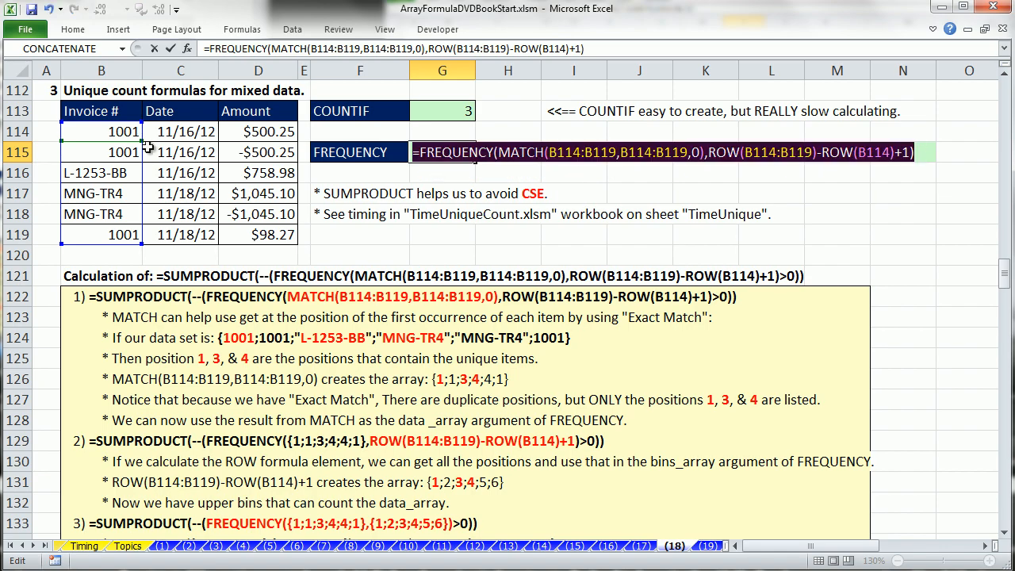
{"action": "key", "text": "F9"}
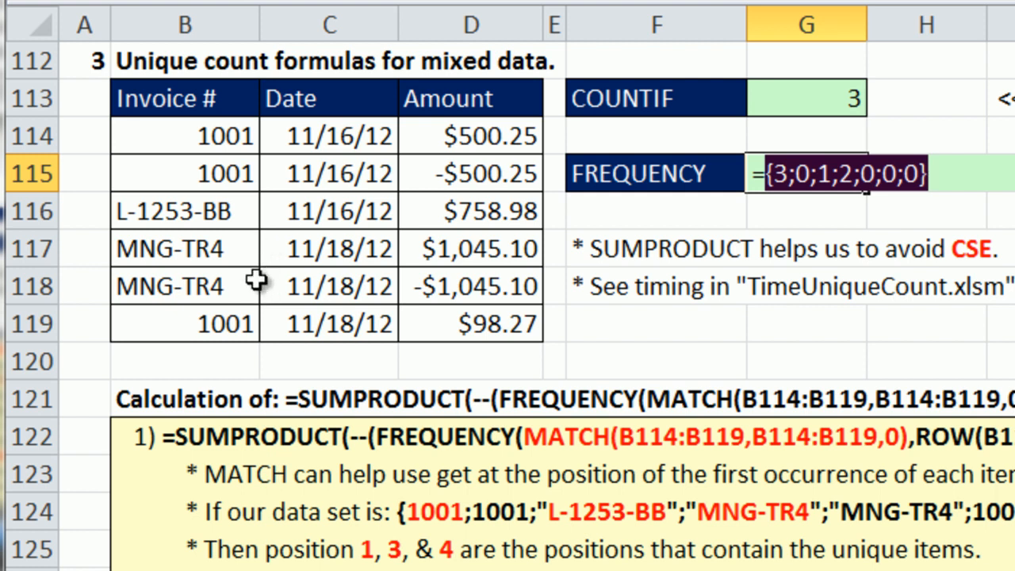
{"action": "key", "text": "ctrl+z"}
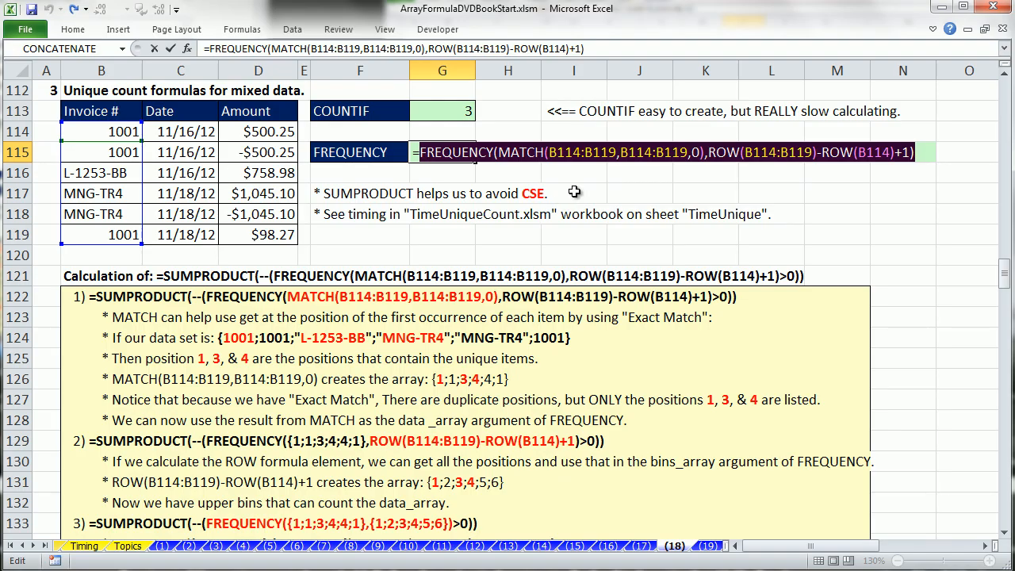
{"action": "key", "text": "F9"}
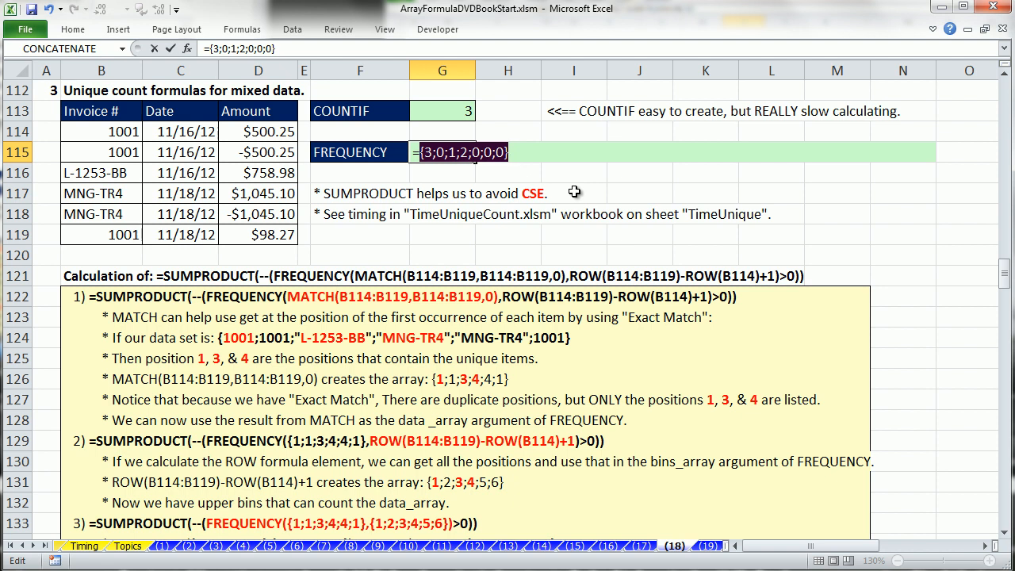
{"action": "key", "text": "ctrl+z"}
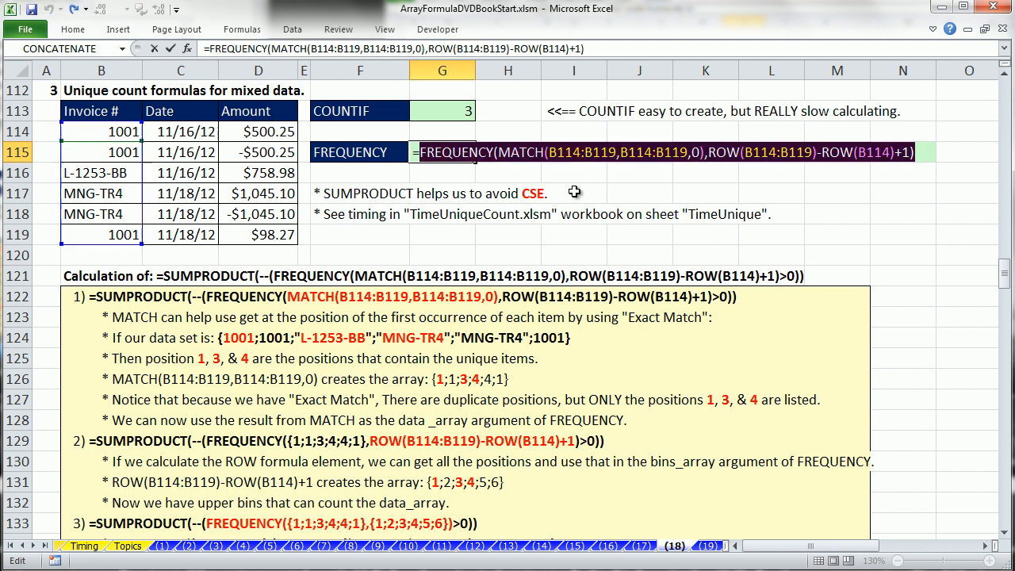
Step: Wrap the FREQUENCY function in G115 in SUMPRODUCT and add the comparison >0 after it
{"action": "left_click", "coordinate": [500, 153]}
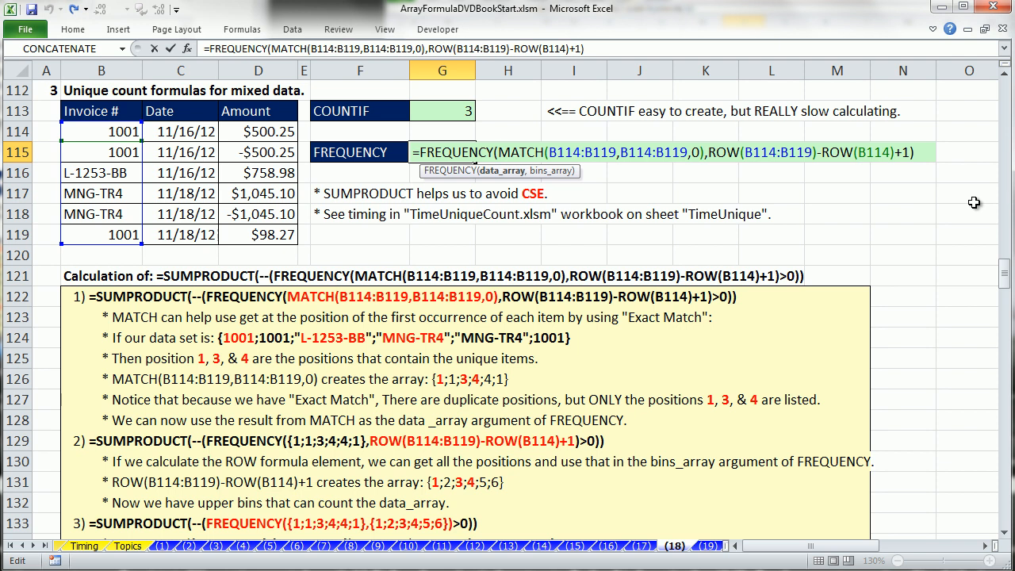
{"action": "left_click", "coordinate": [421, 152]}
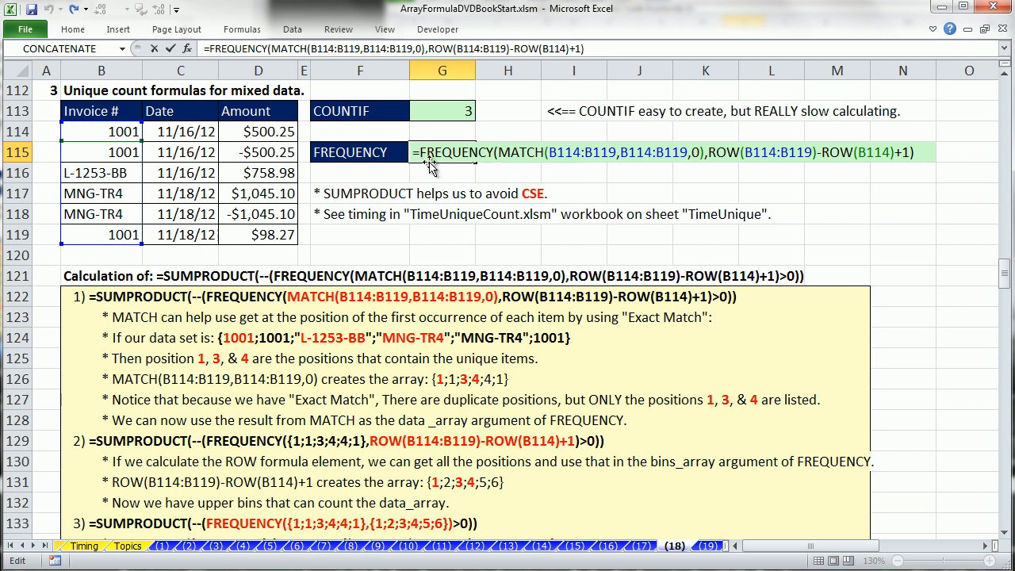
{"action": "type", "text": "sump"}
{"action": "key", "text": "Tab"}
{"action": "key", "text": "End"}
{"action": "type", "text": ">"}
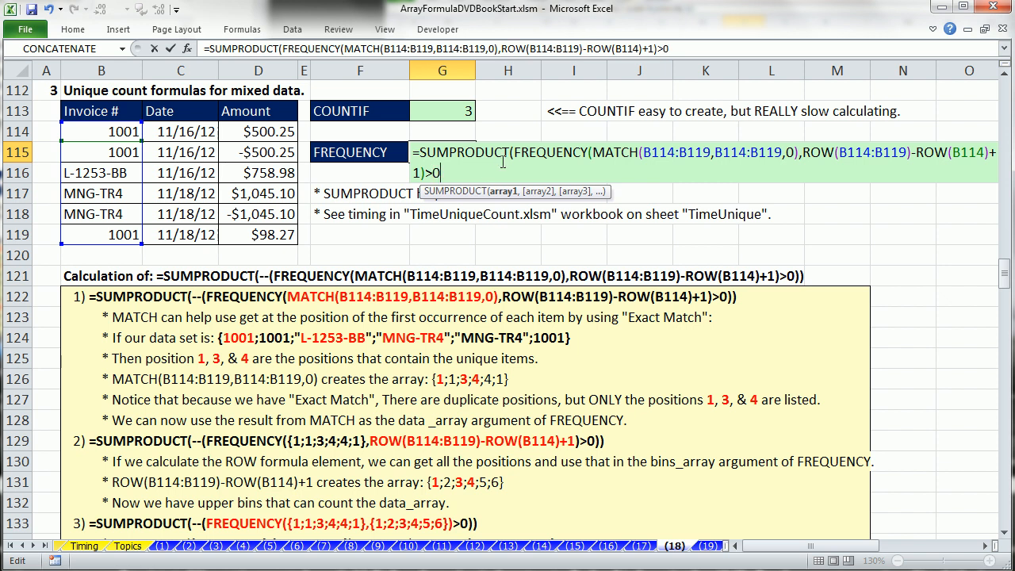
Step: Evaluate the >0 comparison in G115, restore it, and enclose it in parentheses preceded by a double negative (--)
{"action": "left_click", "coordinate": [513, 162], "text": "shift"}
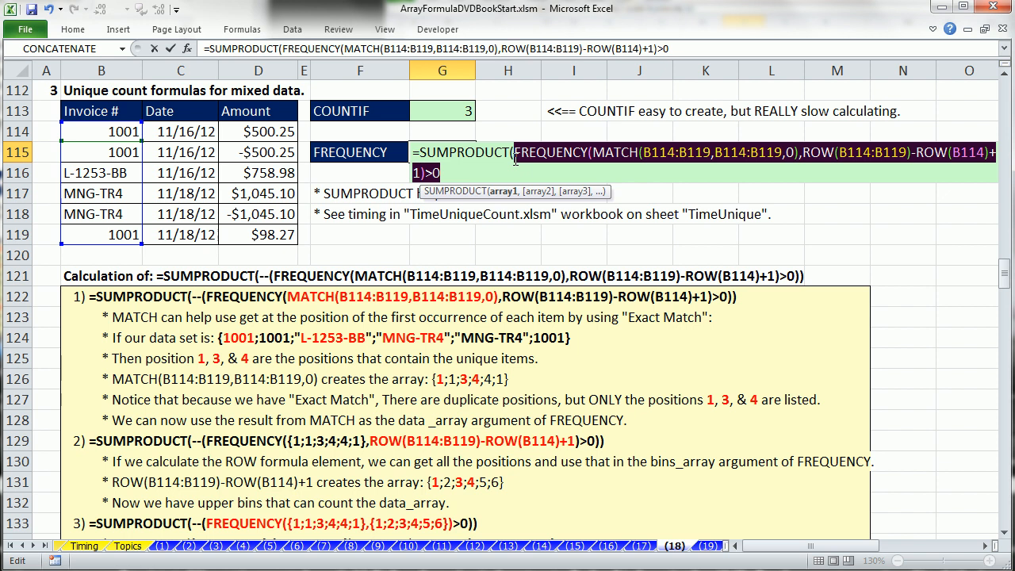
{"action": "key", "text": "F9"}
{"action": "key", "text": "ctrl+z"}
{"action": "left_click", "coordinate": [515, 160]}
{"action": "type", "text": "--("}
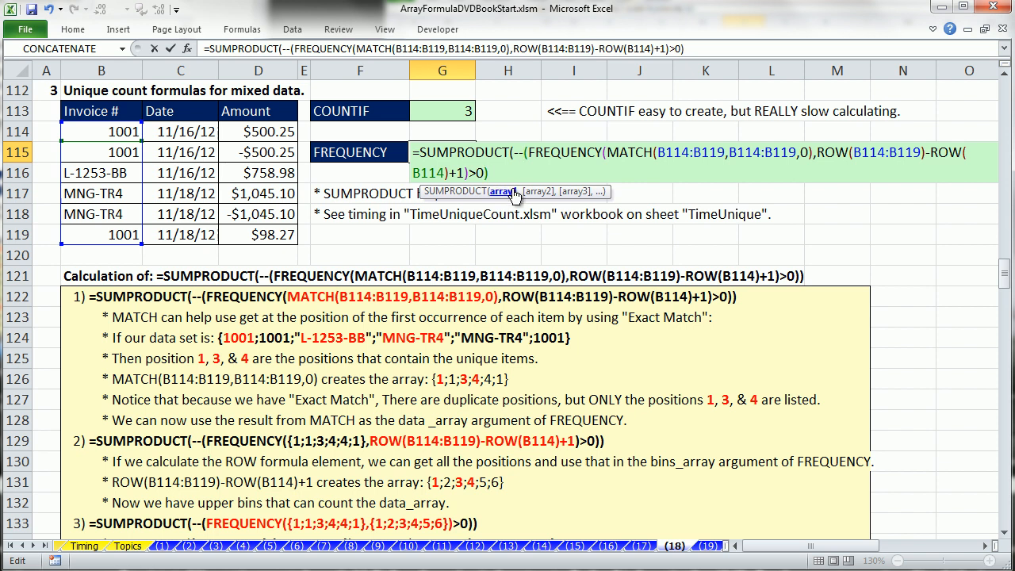
Step: Check SUMPRODUCT's array1 in G115 by evaluating and restoring it, then close the function and enter the formula
{"action": "left_click", "coordinate": [511, 191]}
{"action": "key", "text": "F9"}
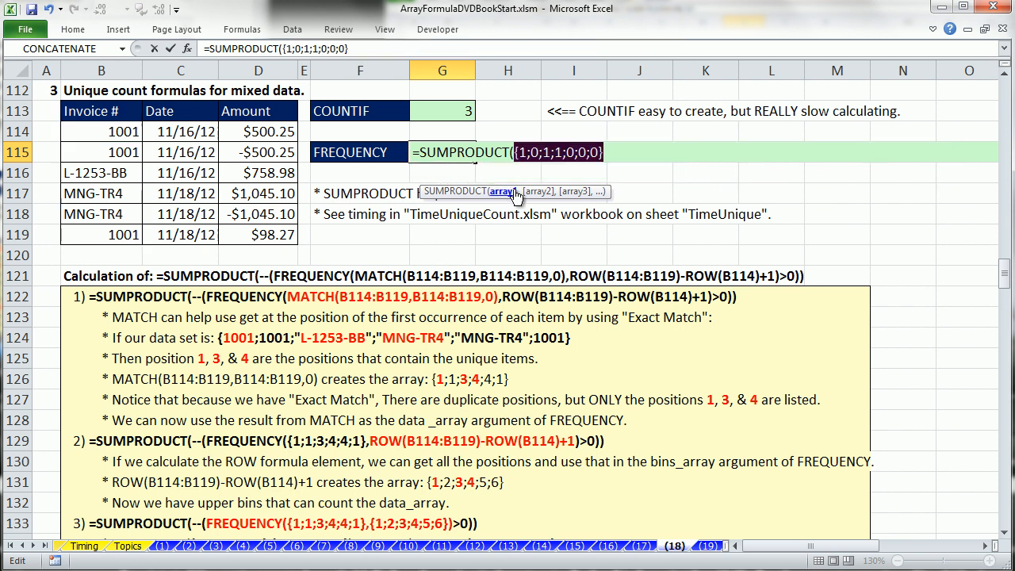
{"action": "key", "text": "ctrl+z"}
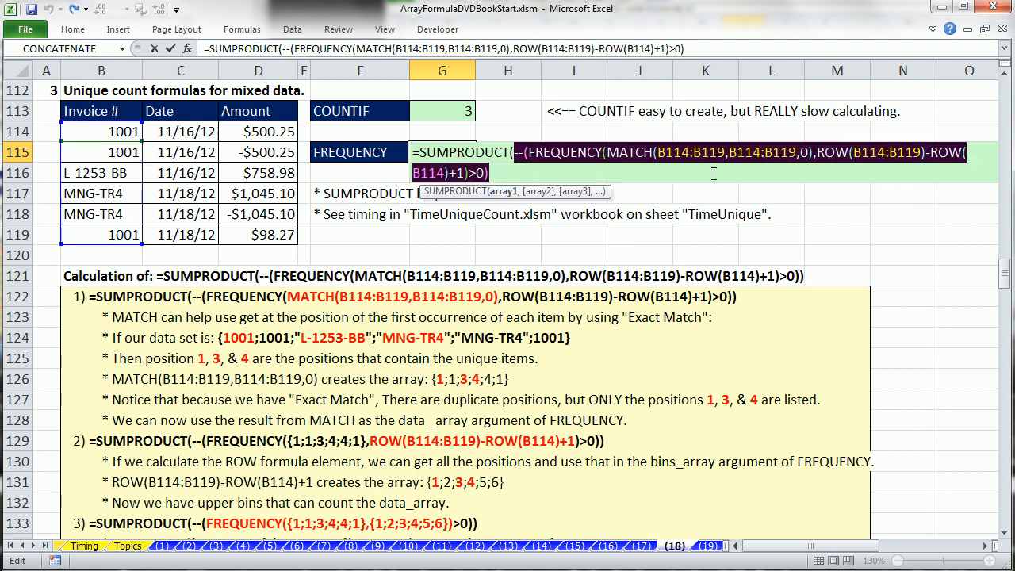
{"action": "left_click", "coordinate": [503, 175]}
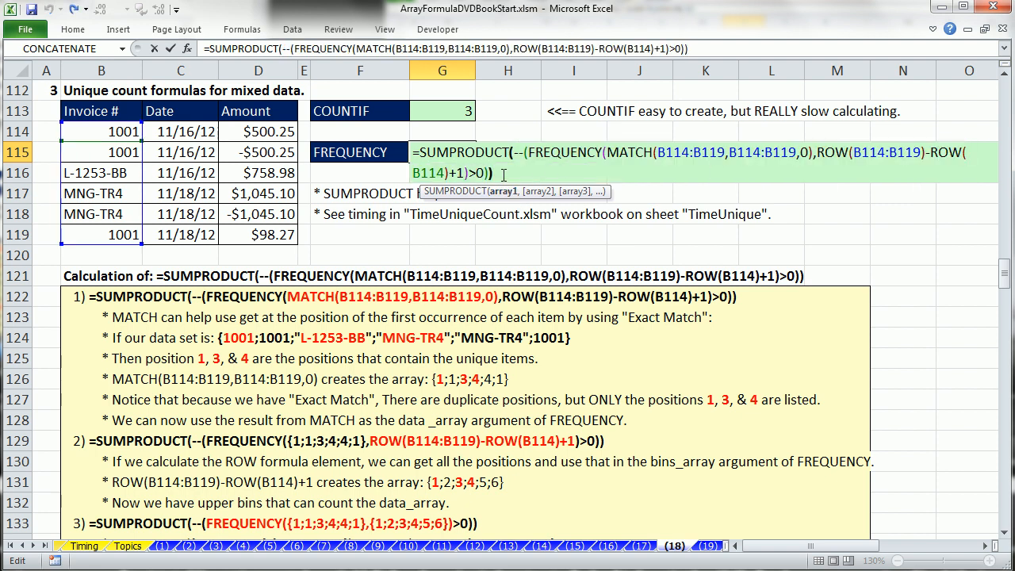
{"action": "key", "text": "Return"}
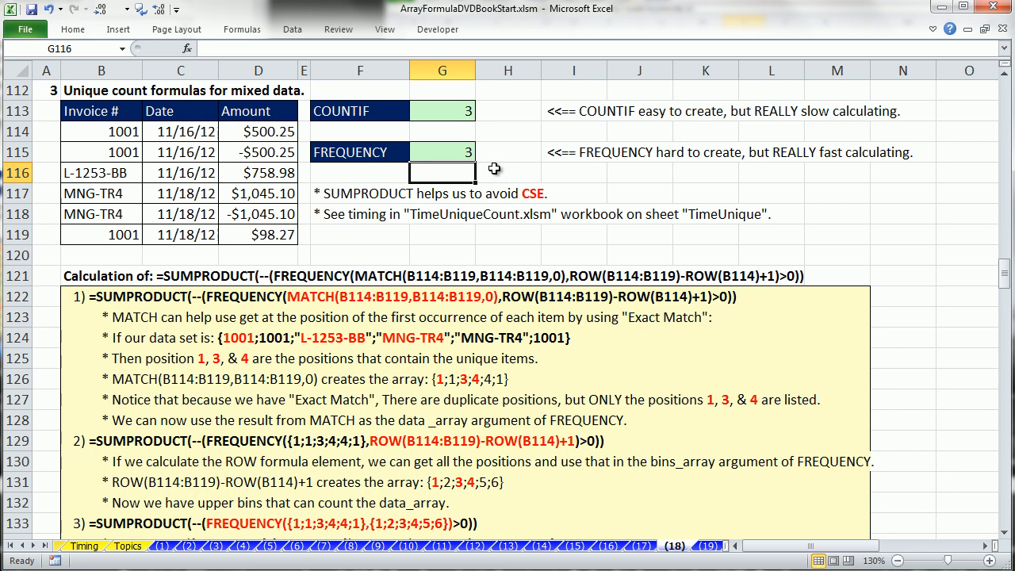
Step: Compare the SUMPRODUCT formulas in G115 and G113, leaving both as they are
{"action": "double_click", "coordinate": [455, 152]}
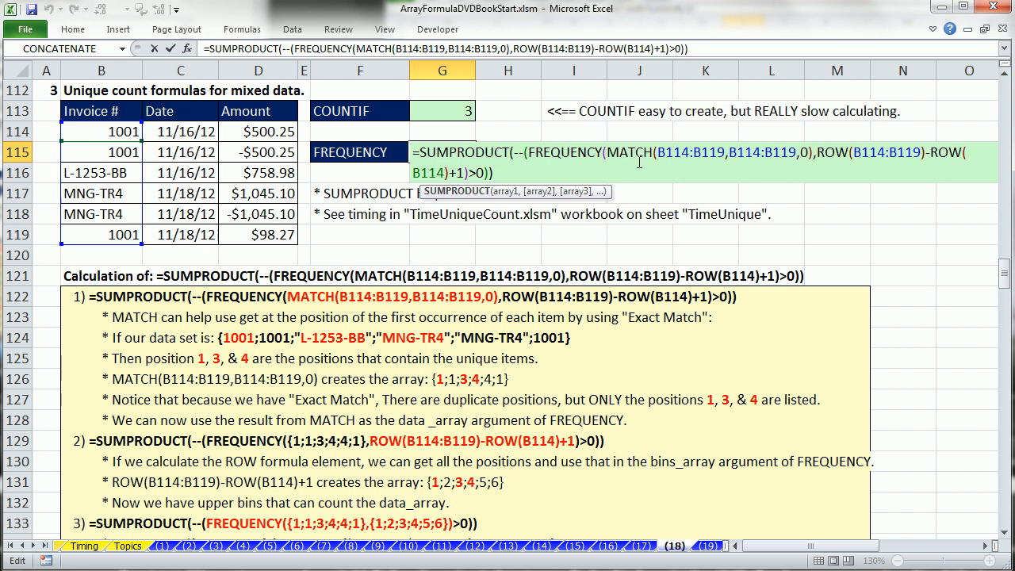
{"action": "key", "text": "Escape"}
{"action": "double_click", "coordinate": [450, 113]}
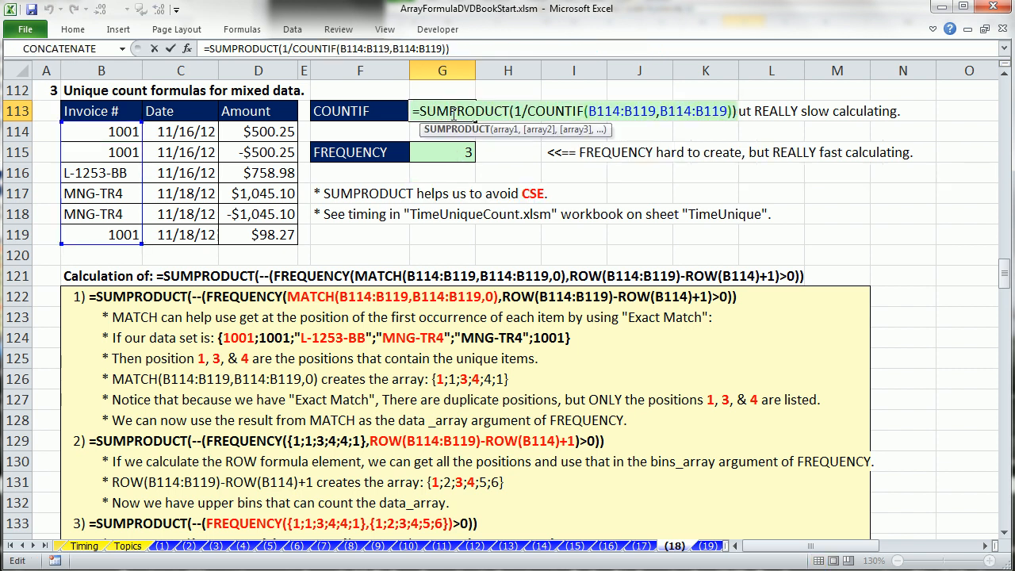
{"action": "key", "text": "Escape"}
{"action": "double_click", "coordinate": [454, 155]}
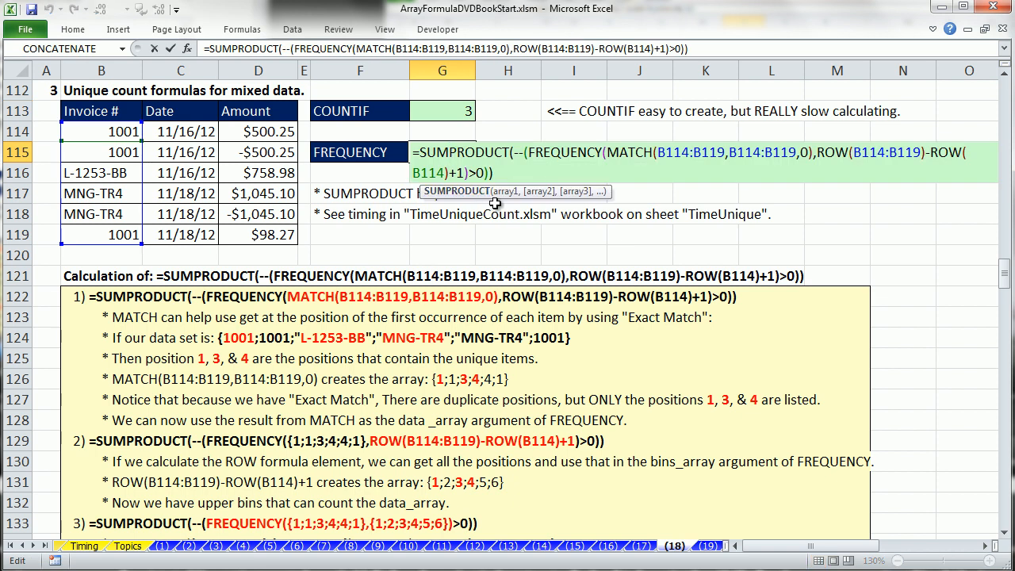
{"action": "key", "text": "Escape"}
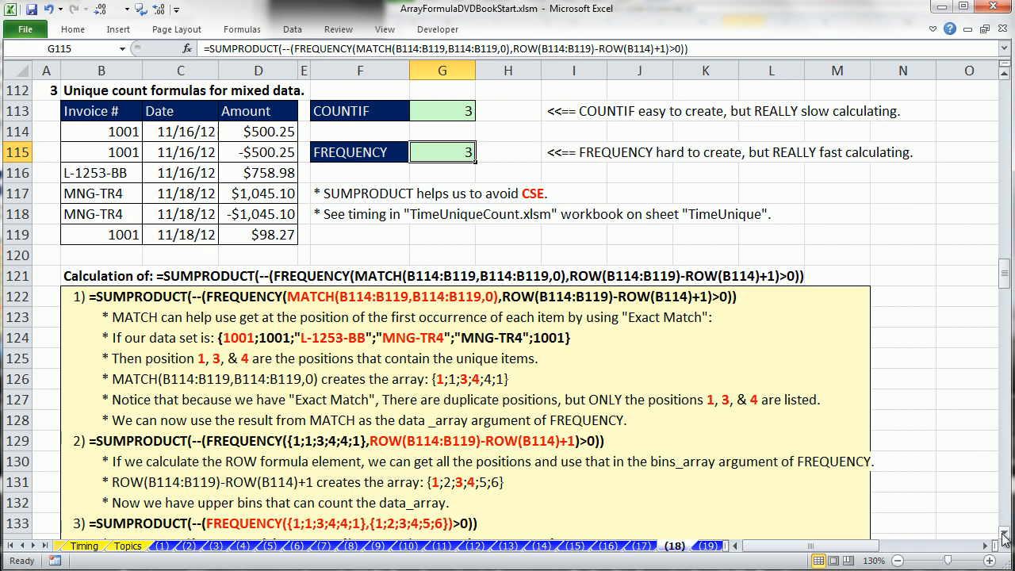
Step: Examine empty cell B146 and evaluate the COUNTIF part of the F145 formula in place, leaving the formula as it is
{"action": "left_click_drag", "start_coordinate": [1005, 537], "coordinate": [1005, 537]}
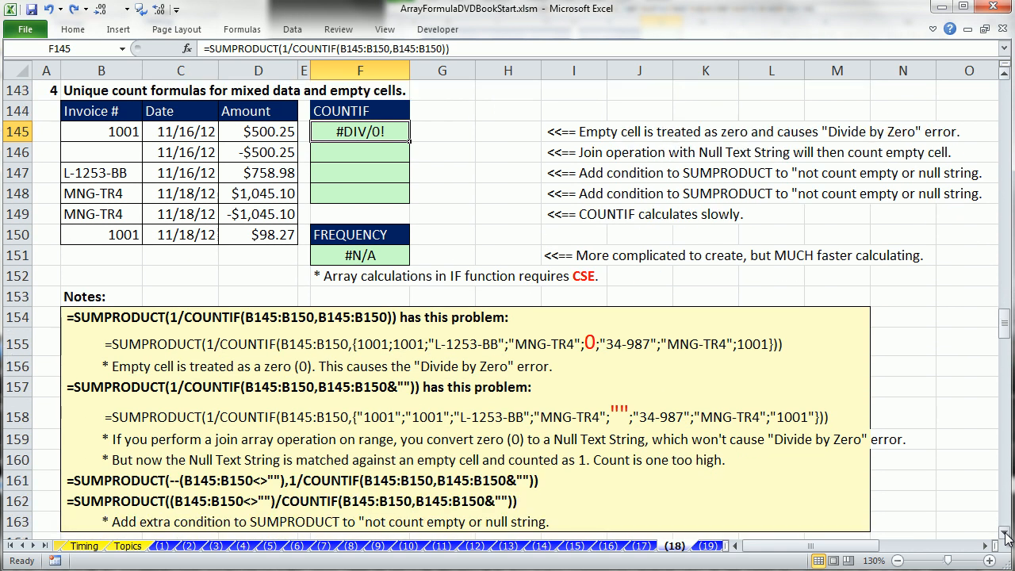
{"action": "left_click", "coordinate": [99, 154]}
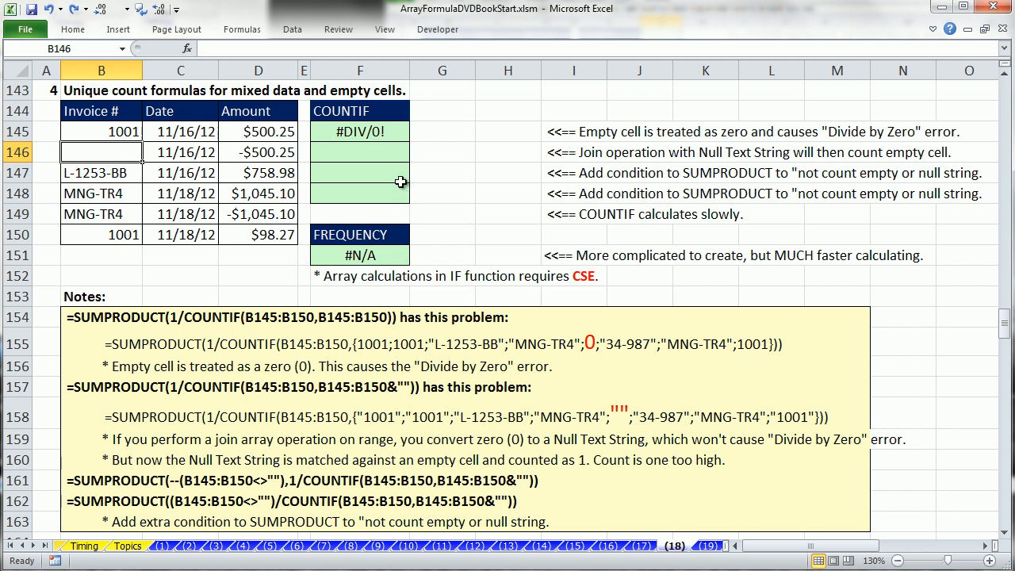
{"action": "double_click", "coordinate": [379, 133]}
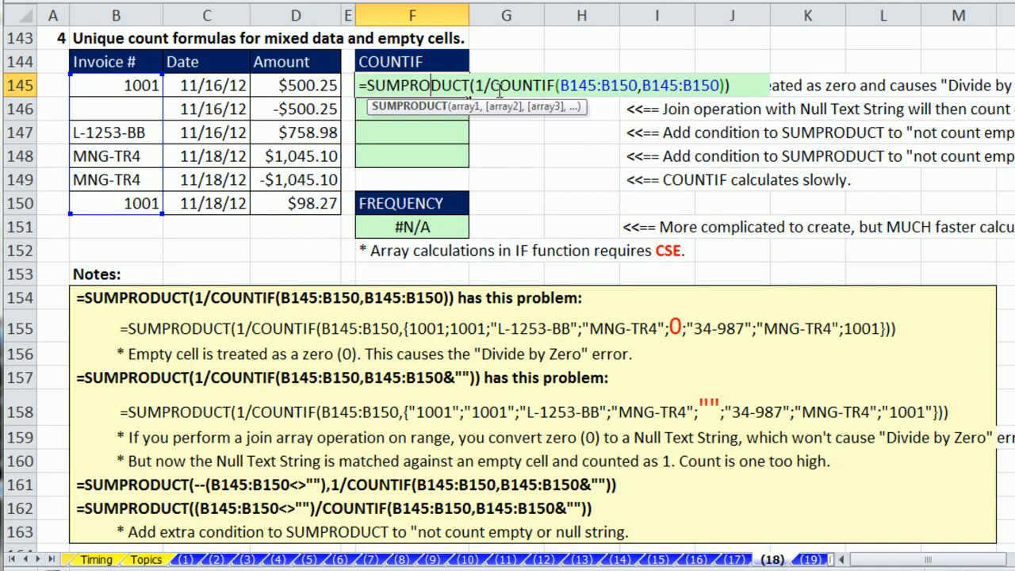
{"action": "left_click_drag", "start_coordinate": [492, 85], "coordinate": [725, 85]}
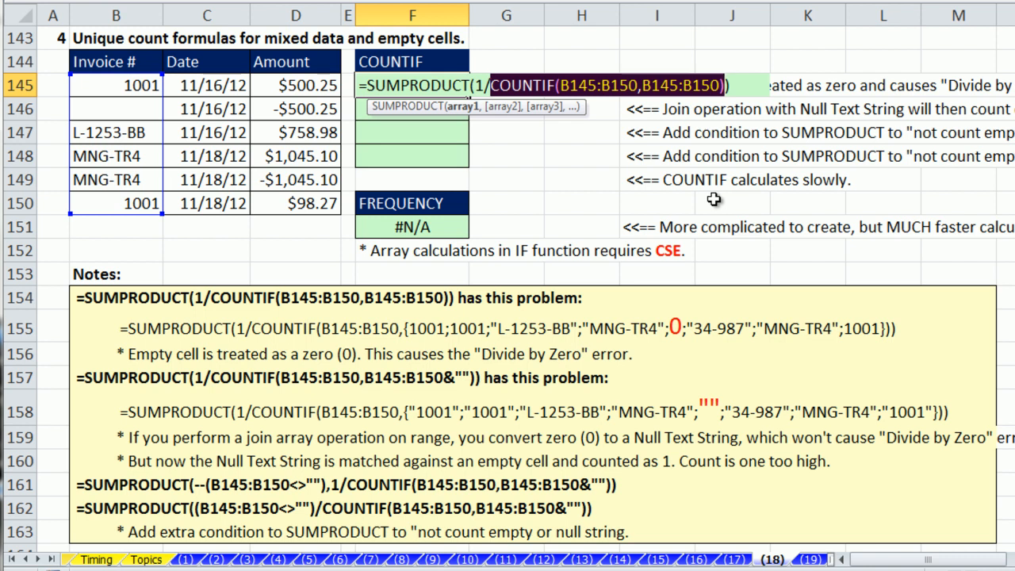
{"action": "key", "text": "F9"}
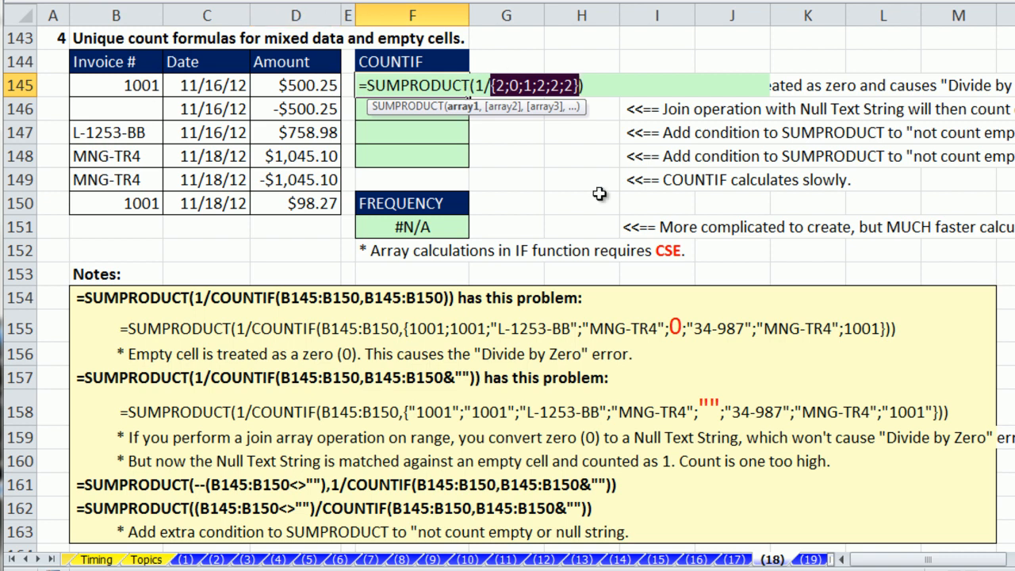
{"action": "key", "text": "Escape"}
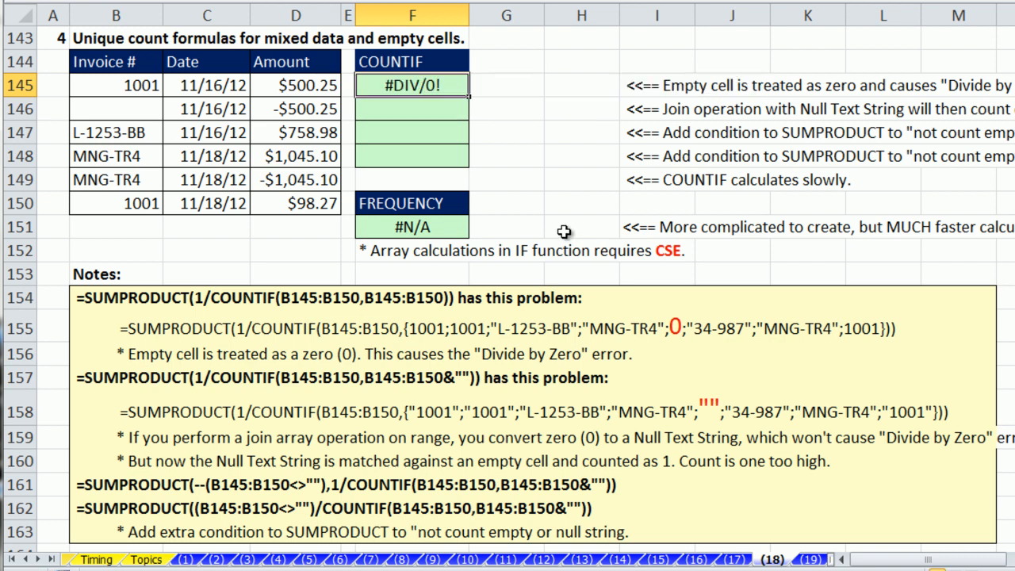
Step: Copy the text of the SUMPRODUCT formula in F145 into F146 with its cell references unchanged
{"action": "double_click", "coordinate": [414, 85]}
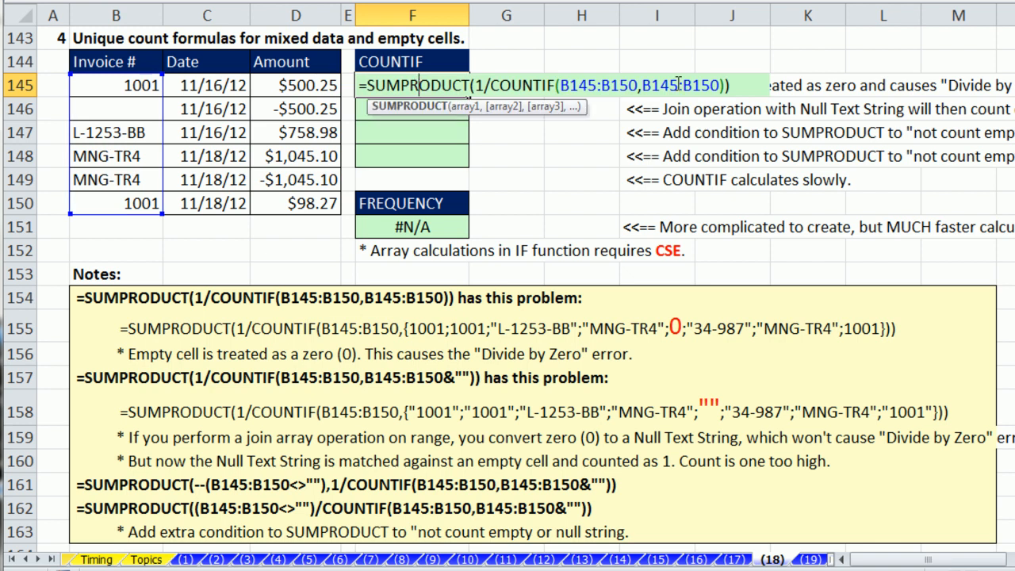
{"action": "left_click_drag", "start_coordinate": [734, 86], "coordinate": [170, 67]}
{"action": "key", "text": "ctrl+c"}
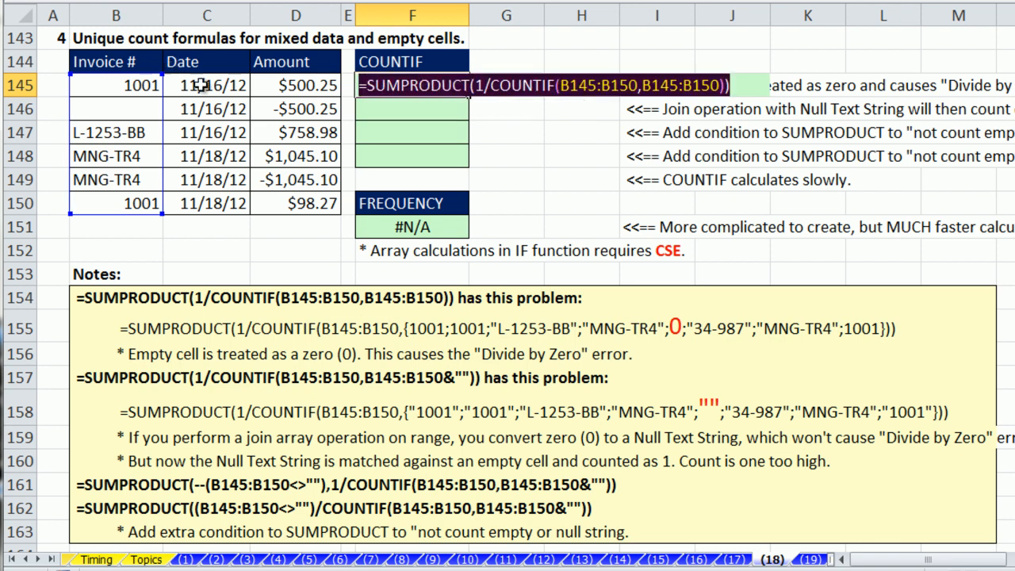
{"action": "key", "text": "Escape"}
{"action": "double_click", "coordinate": [373, 107]}
{"action": "key", "text": "ctrl+v"}
Step: Evaluate COUNTIF's criteria range in F146, restore it, and join a null text string to it with &""
{"action": "left_click_drag", "start_coordinate": [641, 108], "coordinate": [719, 108]}
{"action": "key", "text": "F9"}
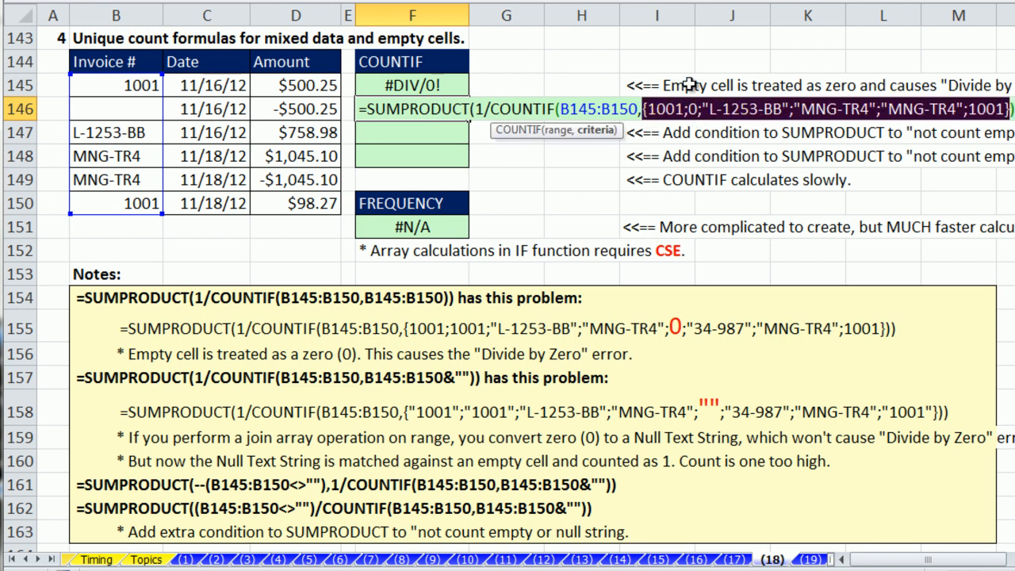
{"action": "key", "text": "ctrl+z"}
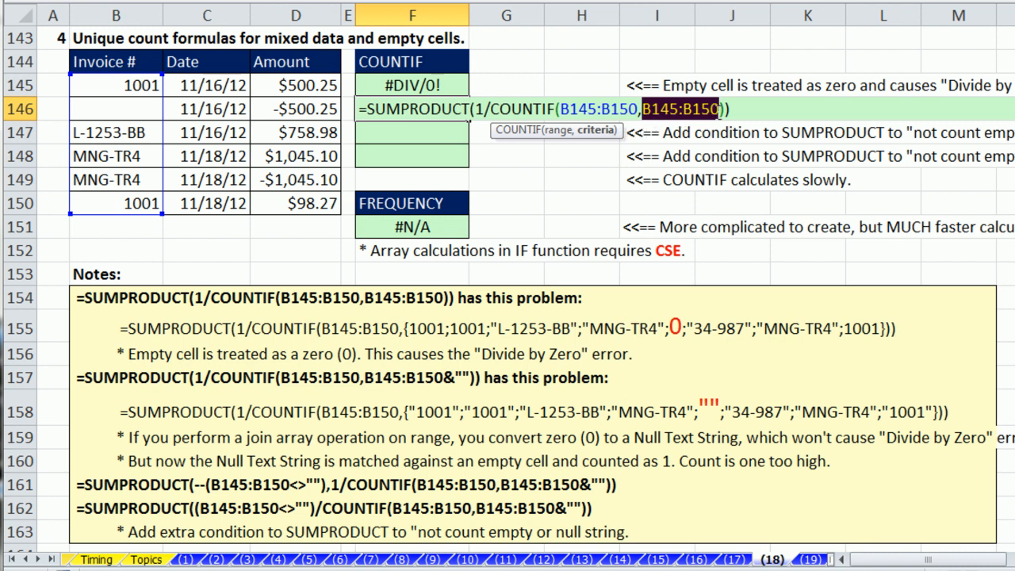
{"action": "left_click", "coordinate": [721, 108]}
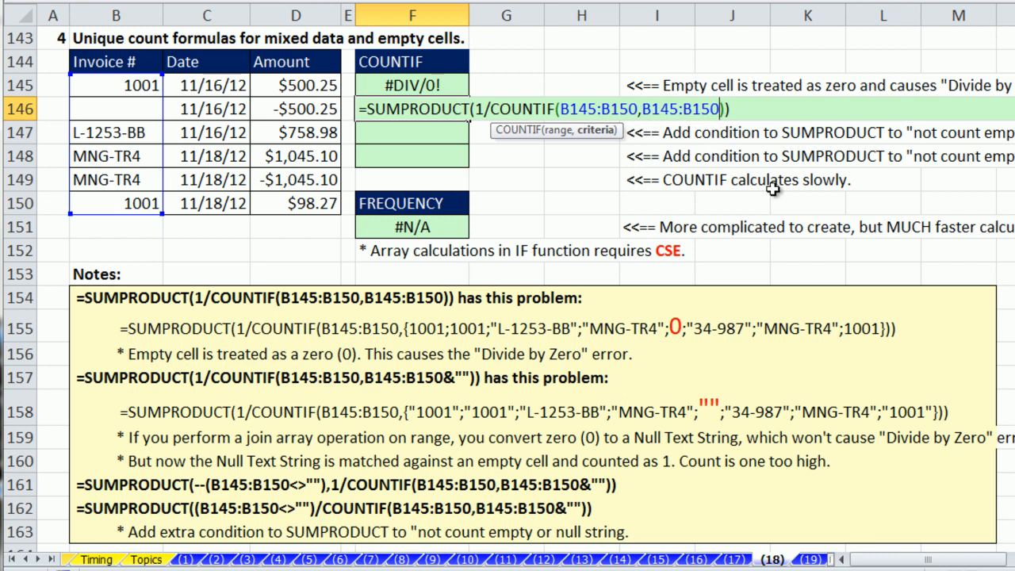
{"action": "type", "text": "&\"\""}
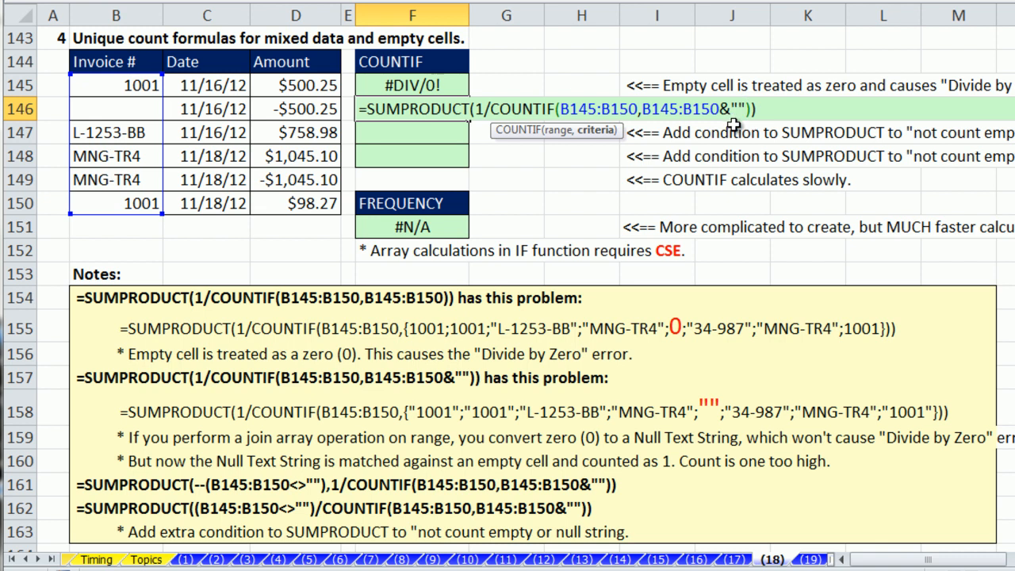
Step: Check the joined criteria B145:B150&"" in F146 by evaluating and restoring it, and enter the formula
{"action": "left_click_drag", "start_coordinate": [642, 111], "coordinate": [747, 109]}
{"action": "key", "text": "F9"}
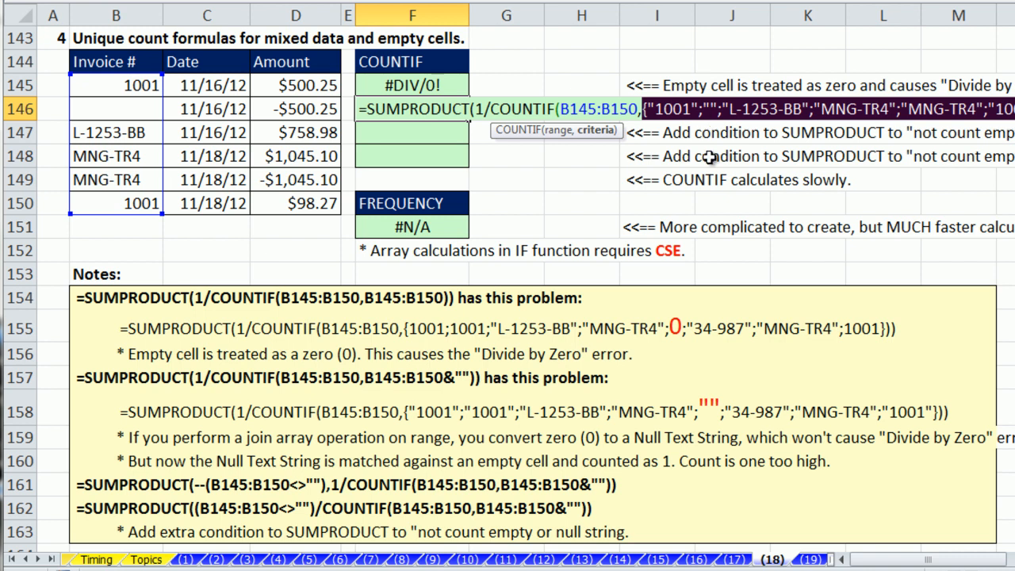
{"action": "key", "text": "ctrl+z"}
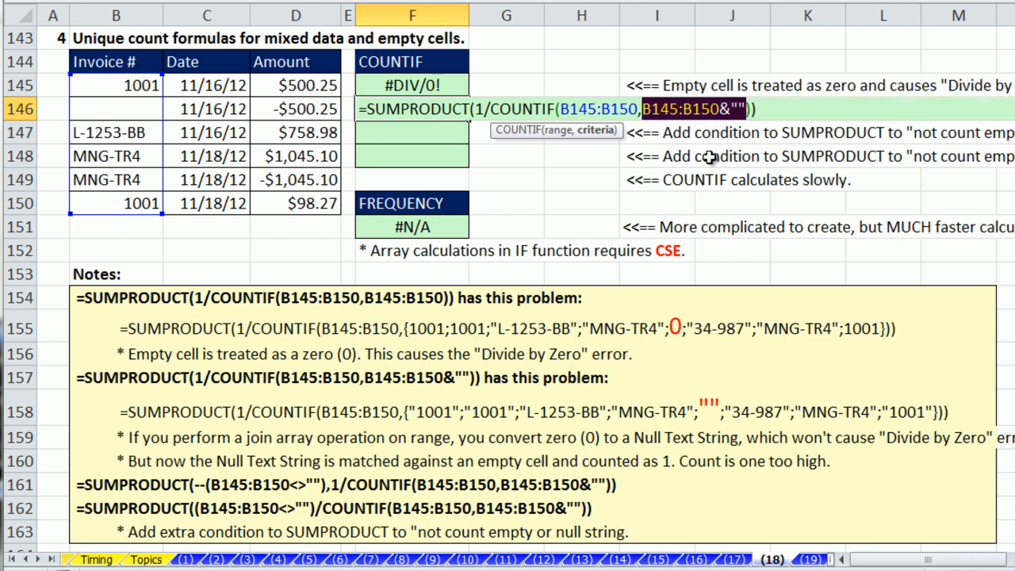
{"action": "key", "text": "Return"}
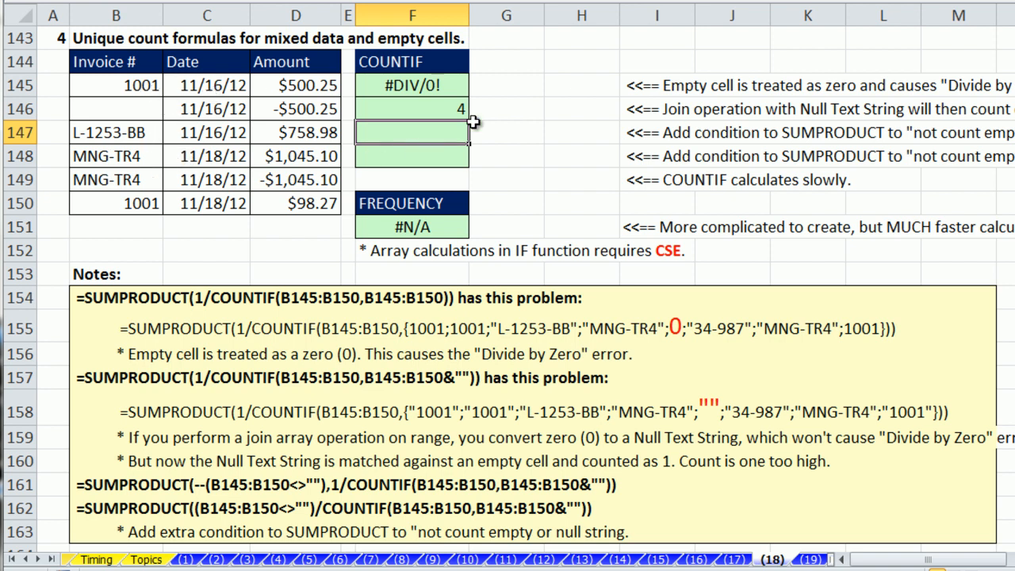
Step: Copy the text of the SUMPRODUCT formula in F146 into F147 with its cell references unchanged
{"action": "left_click", "coordinate": [436, 108]}
{"action": "double_click", "coordinate": [437, 108]}
{"action": "left_click_drag", "start_coordinate": [361, 108], "coordinate": [979, 141]}
{"action": "key", "text": "ctrl+c"}
{"action": "key", "text": "Escape"}
{"action": "double_click", "coordinate": [433, 134]}
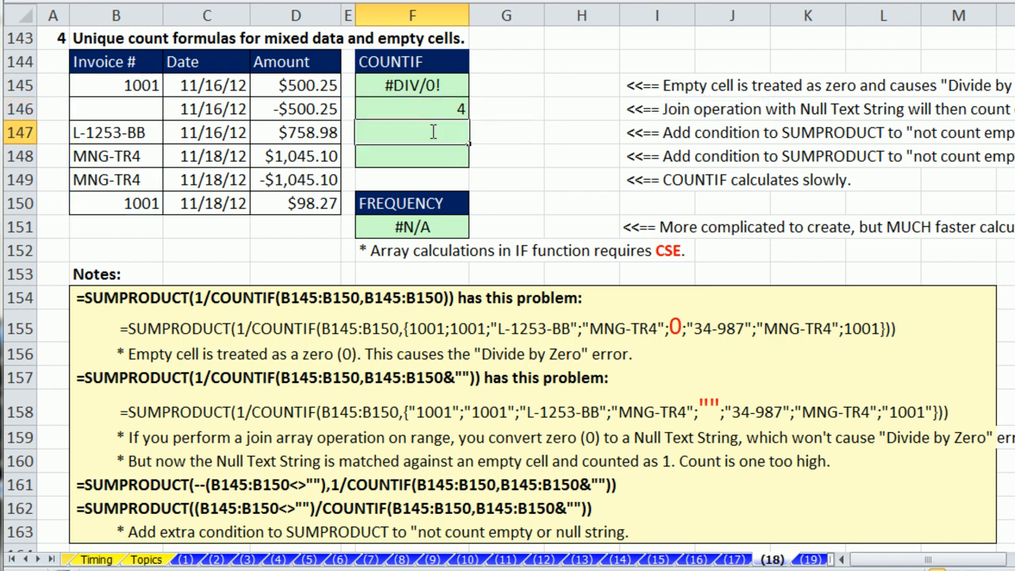
{"action": "key", "text": "ctrl+v"}
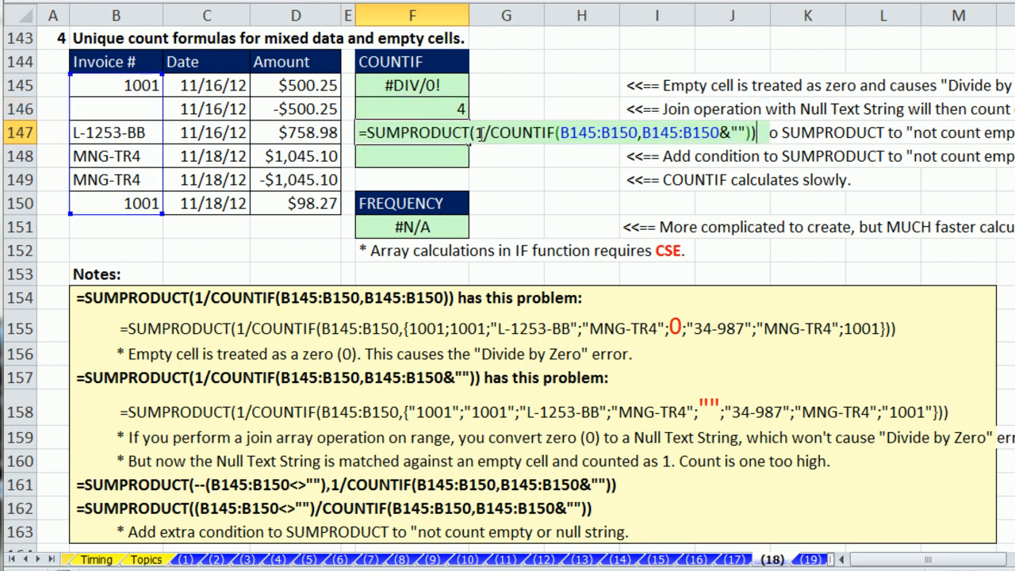
Step: Add --(B145:B150<>"") as the second array of SUMPRODUCT in F147 to exclude empty cells
{"action": "left_click", "coordinate": [474, 133]}
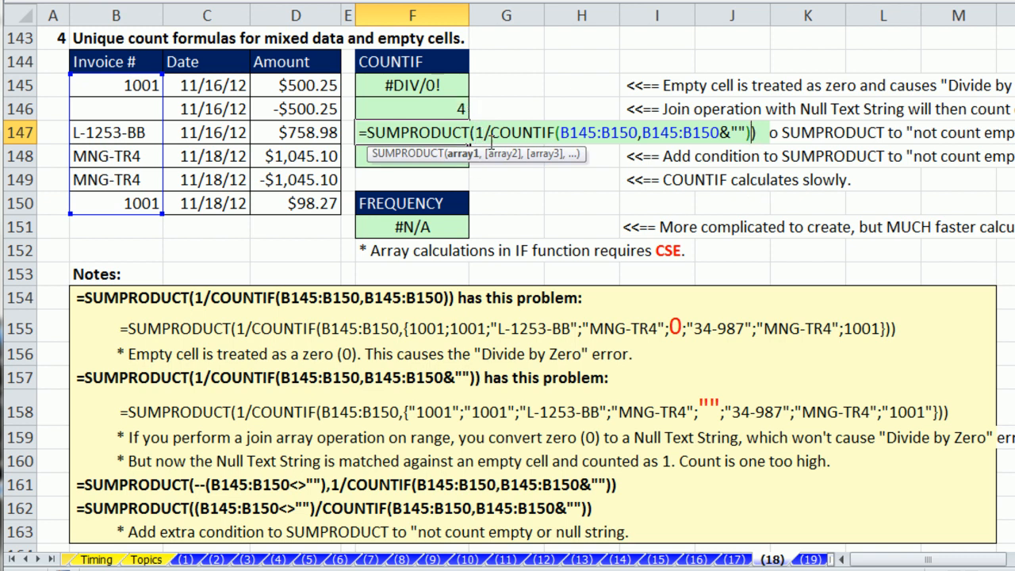
{"action": "type", "text": ","}
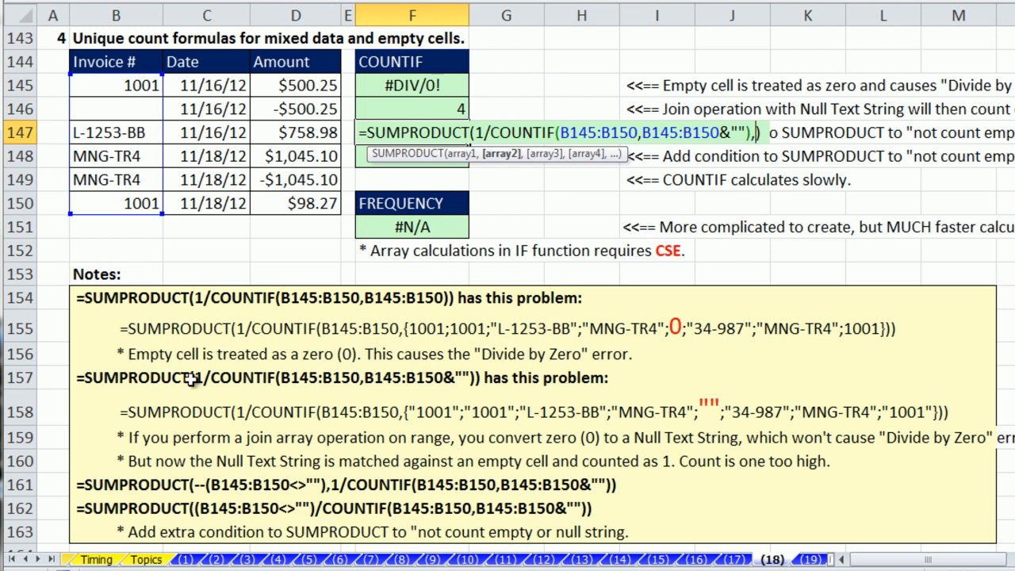
{"action": "type", "text": "--("}
{"action": "left_click_drag", "start_coordinate": [133, 89], "coordinate": [133, 203]}
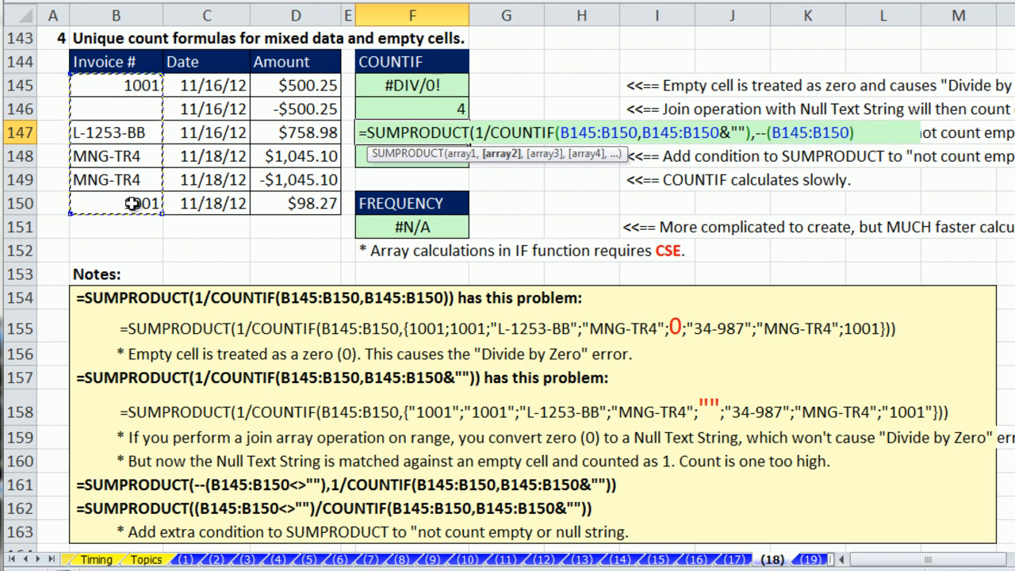
{"action": "type", "text": "<>"}
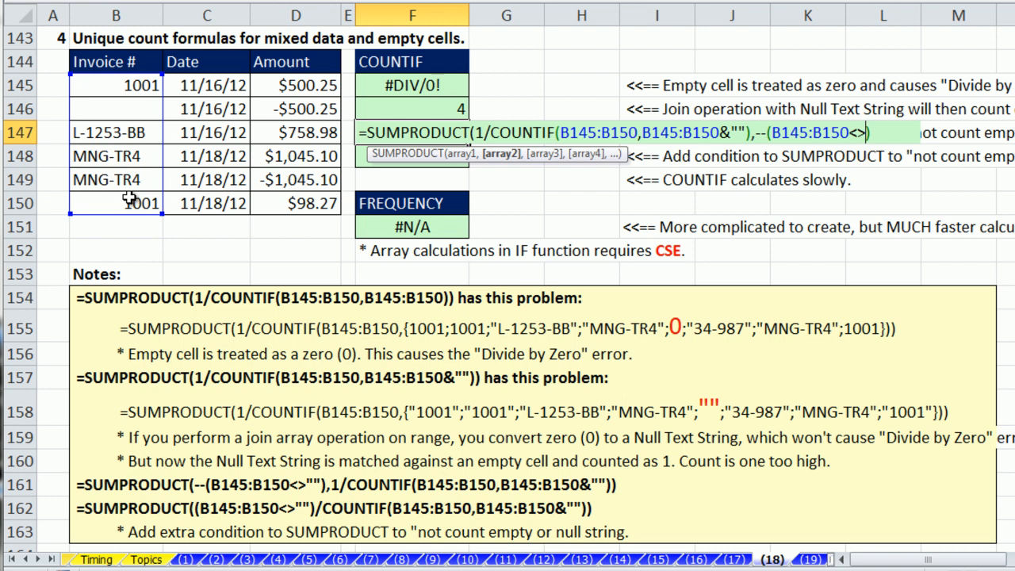
{"action": "type", "text": "\"\")"}
Step: Evaluate and restore SUMPRODUCT's array2 and array1 in F147, and enter the formula
{"action": "left_click", "coordinate": [515, 155]}
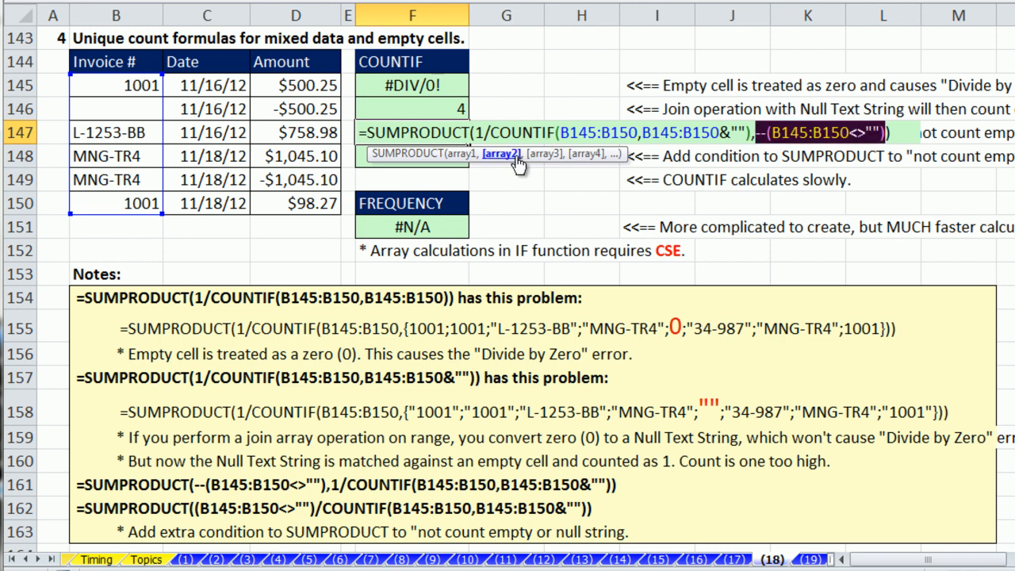
{"action": "key", "text": "F9"}
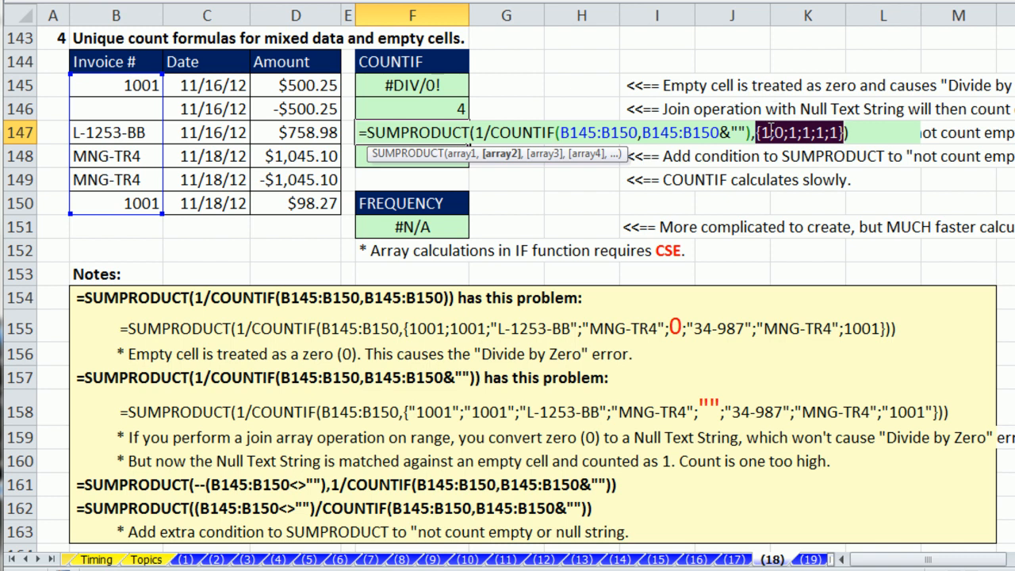
{"action": "key", "text": "ctrl+z"}
{"action": "left_click", "coordinate": [464, 156]}
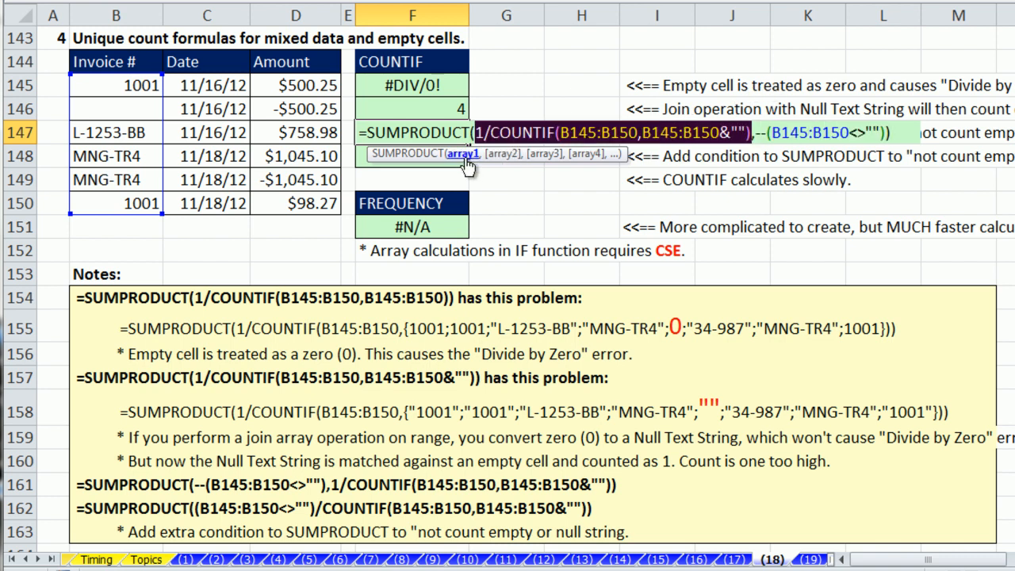
{"action": "key", "text": "F9"}
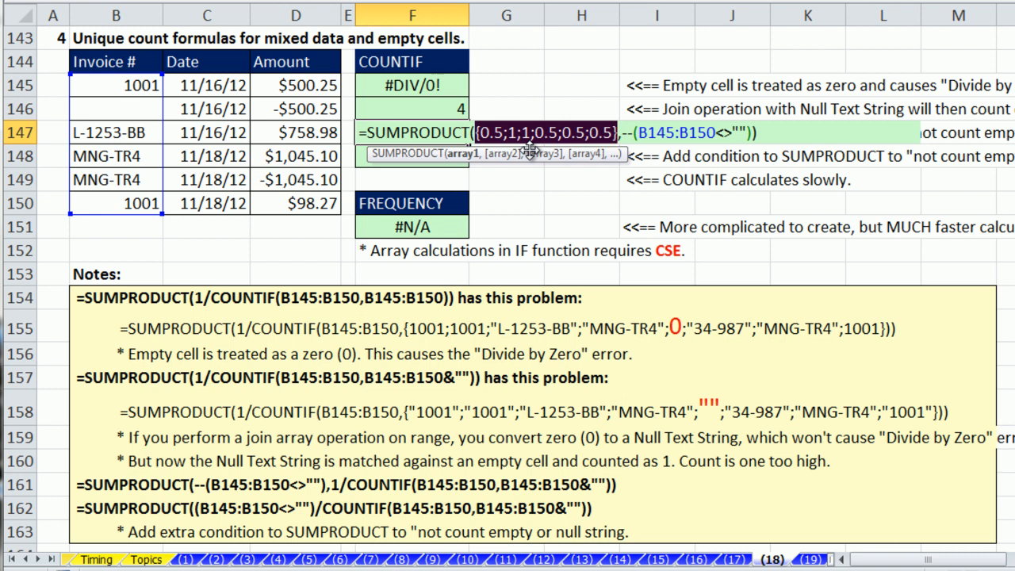
{"action": "key", "text": "ctrl+z"}
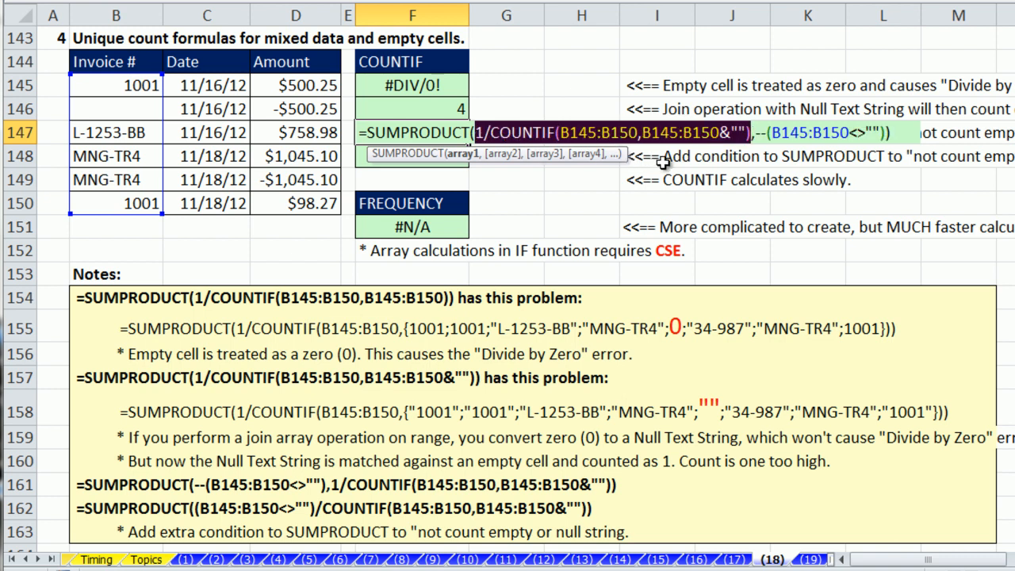
{"action": "key", "text": "Return"}
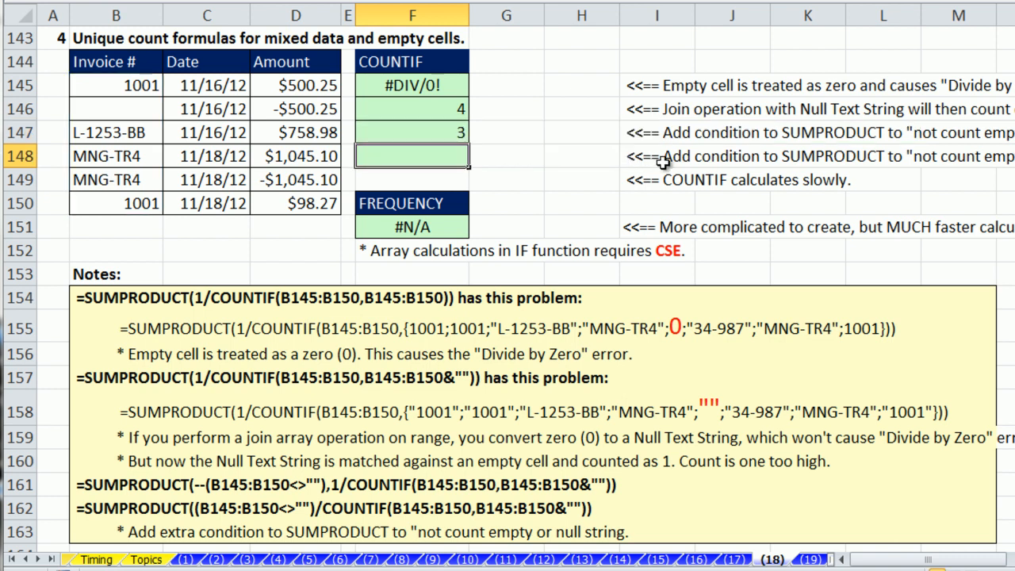
Step: Copy the text of the SUMPRODUCT formula in F147 and open F148 for editing
{"action": "left_click", "coordinate": [449, 137]}
{"action": "double_click", "coordinate": [449, 136]}
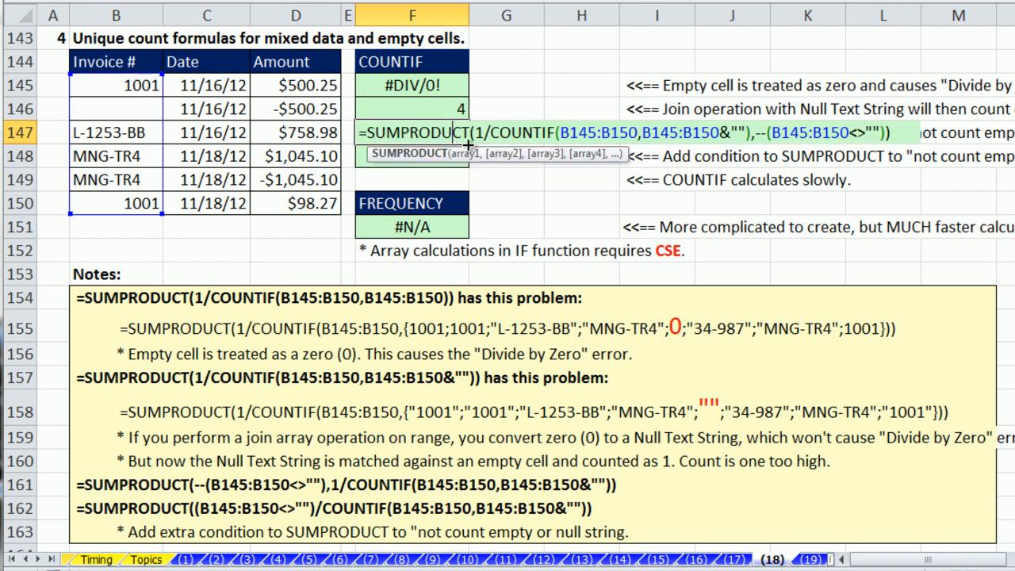
{"action": "left_click", "coordinate": [756, 135]}
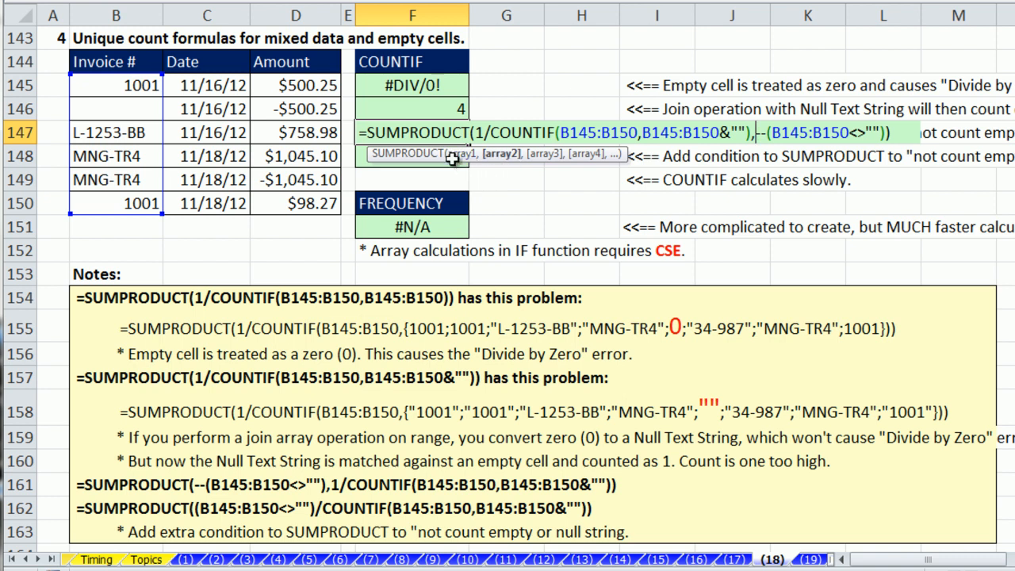
{"action": "left_click_drag", "start_coordinate": [360, 133], "coordinate": [997, 143]}
{"action": "key", "text": "ctrl+c"}
{"action": "key", "text": "Escape"}
{"action": "double_click", "coordinate": [417, 158]}
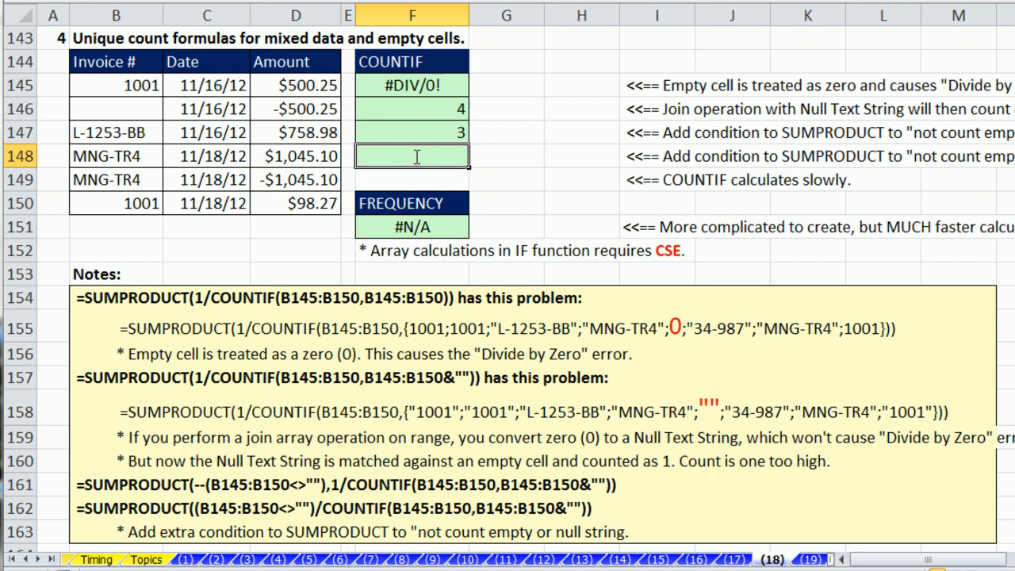
Step: Build =SUMPRODUCT((B145:B150<>"")/COUNTIF(B145:B150,B145:B150&"")) in F148 from the copied formula, moving the not-empty condition into the numerator
{"action": "key", "text": "ctrl+v"}
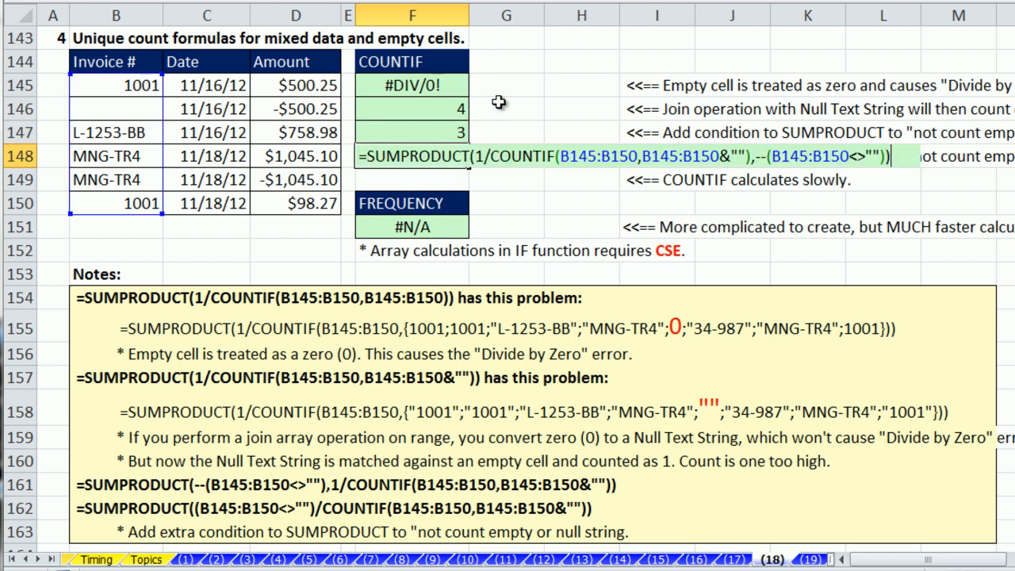
{"action": "left_click_drag", "start_coordinate": [767, 157], "coordinate": [879, 157]}
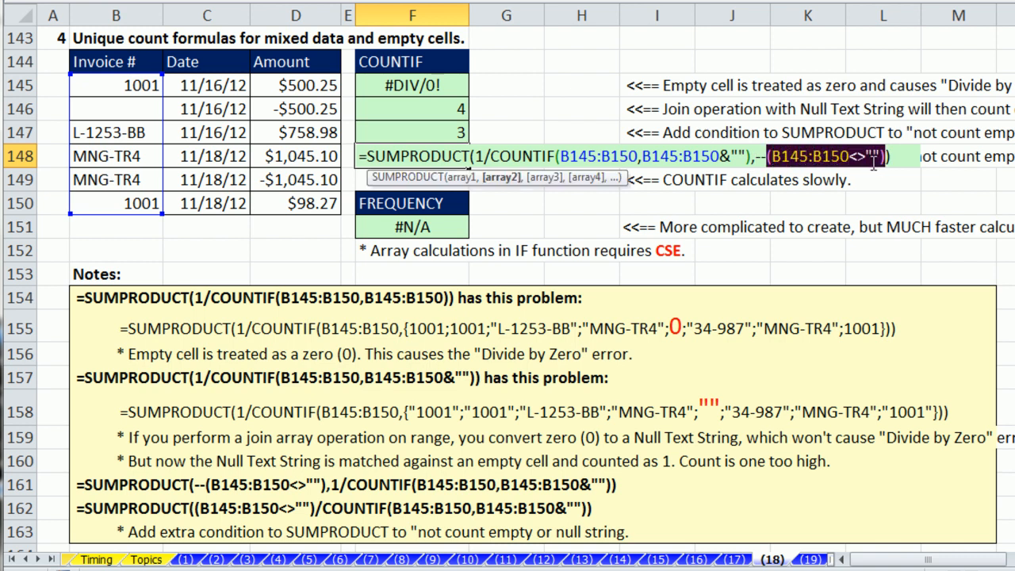
{"action": "key", "text": "BackSpace"}
{"action": "key", "text": "BackSpace"}
{"action": "key", "text": "BackSpace"}
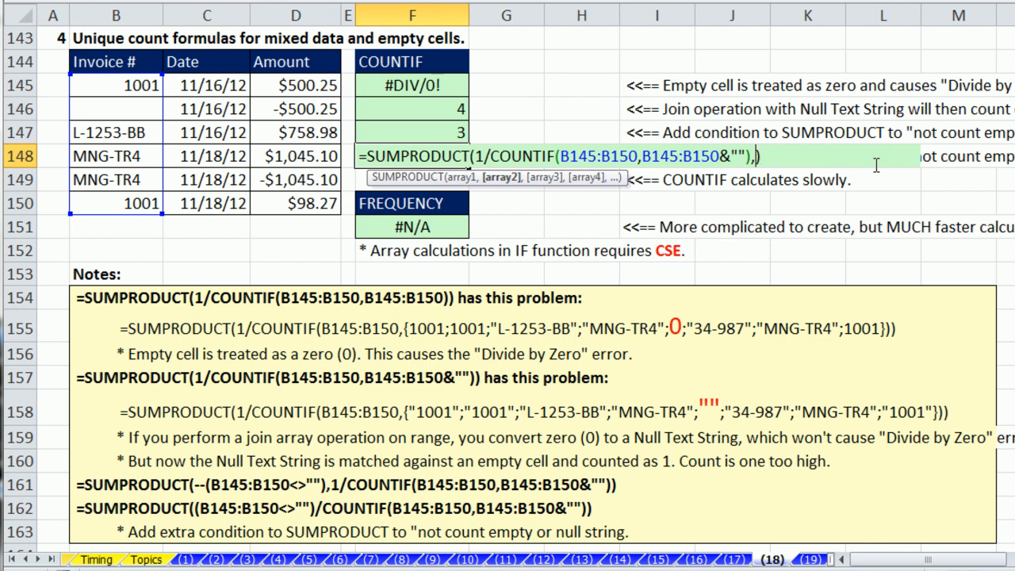
{"action": "key", "text": "BackSpace"}
{"action": "double_click", "coordinate": [479, 156]}
{"action": "key", "text": "ctrl+v"}
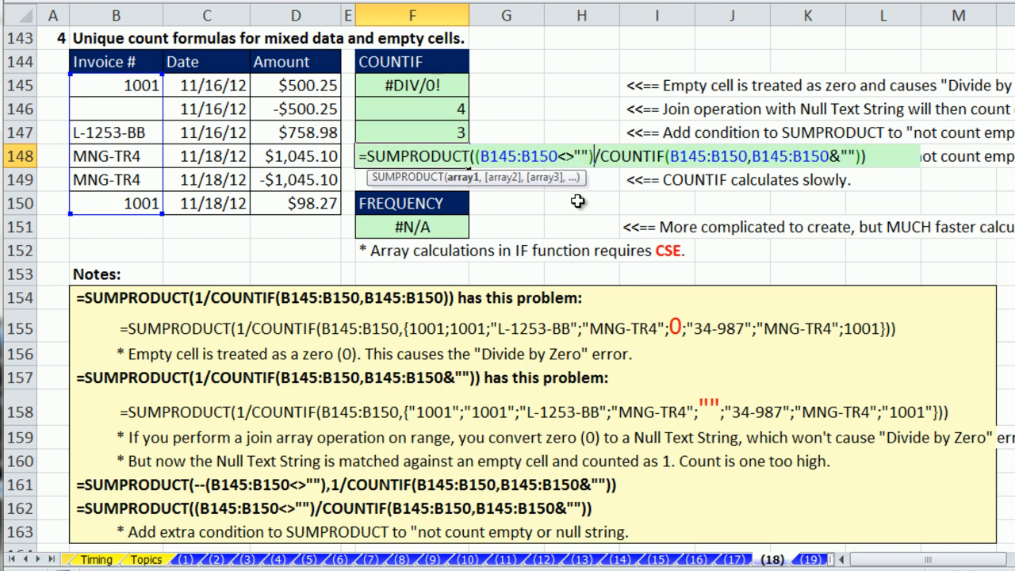
Step: Evaluate the (B145:B150<>"") numerator in F148, restore the expression, and enter the formula
{"action": "left_click_drag", "start_coordinate": [474, 156], "coordinate": [594, 156]}
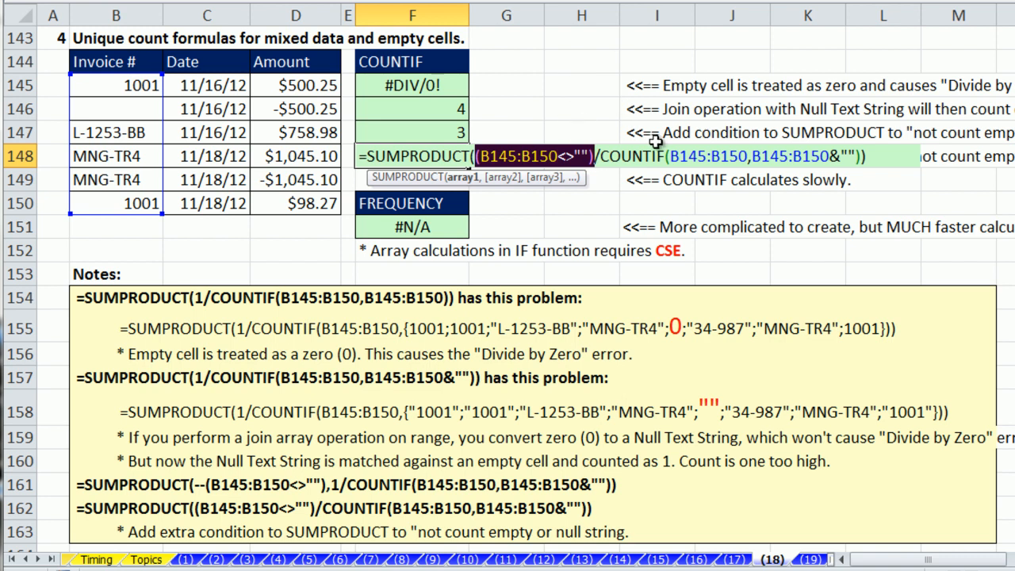
{"action": "key", "text": "F9"}
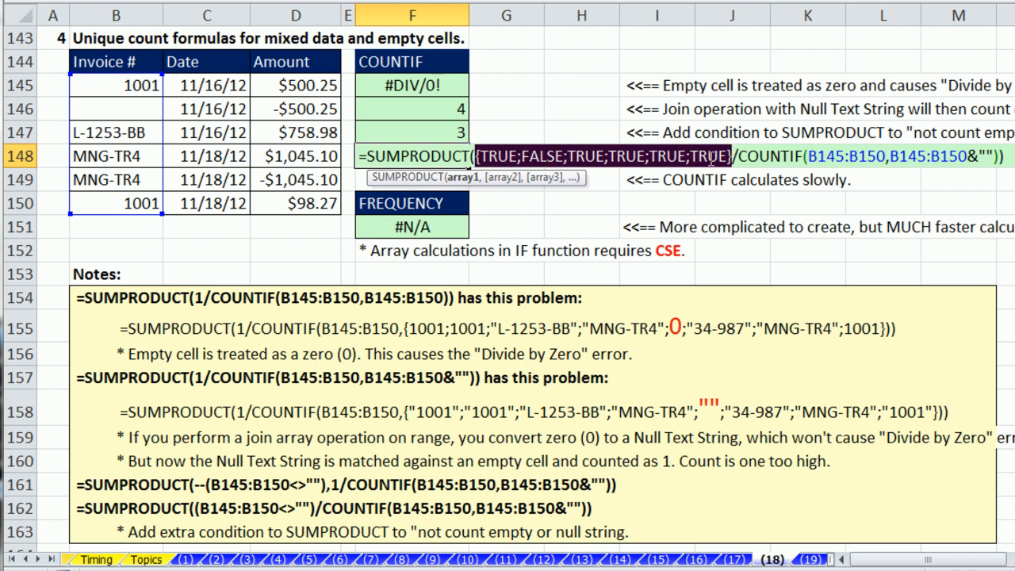
{"action": "key", "text": "ctrl+z"}
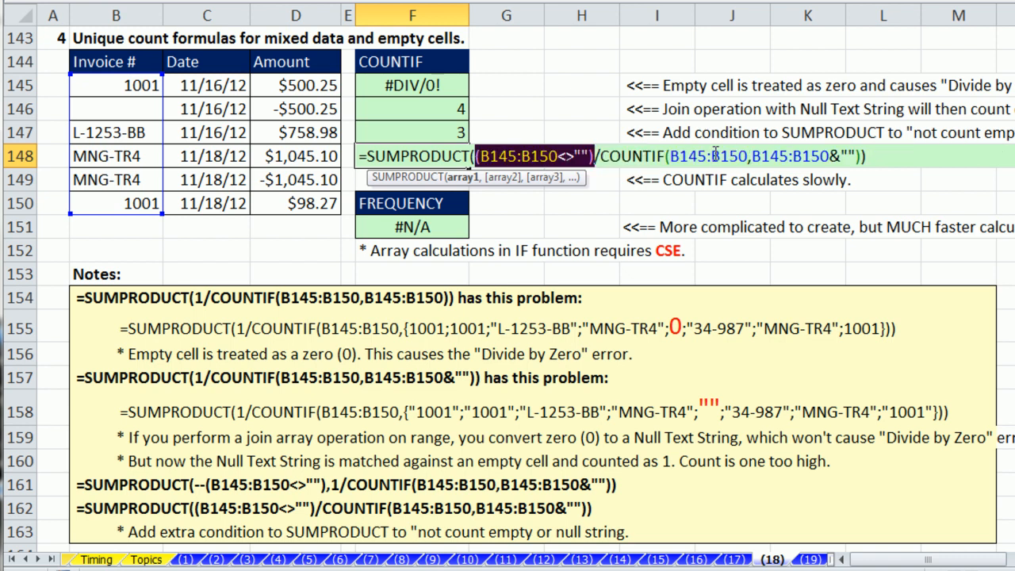
{"action": "left_click", "coordinate": [875, 154]}
{"action": "key", "text": "Return"}
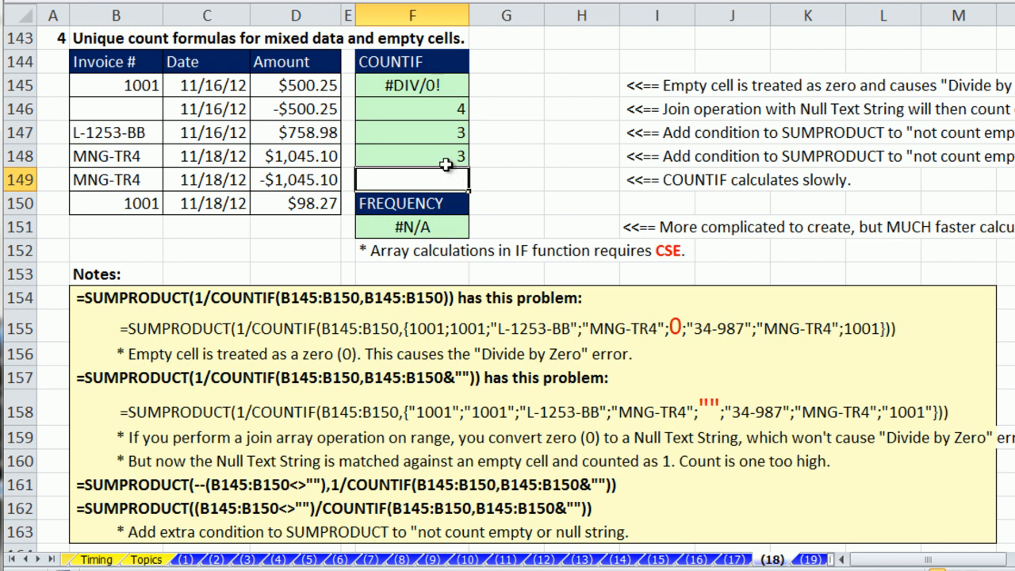
{"action": "double_click", "coordinate": [420, 158]}
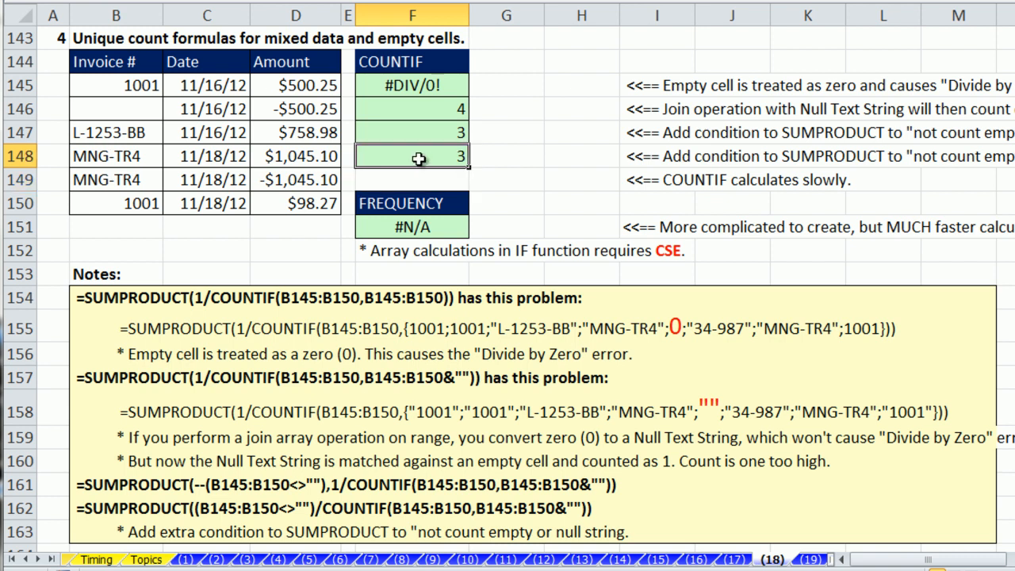
{"action": "key", "text": "Escape"}
Step: Evaluate the MATCH data array inside F151's FREQUENCY formula to inspect its values, restoring the expression after each check
{"action": "left_click", "coordinate": [412, 225]}
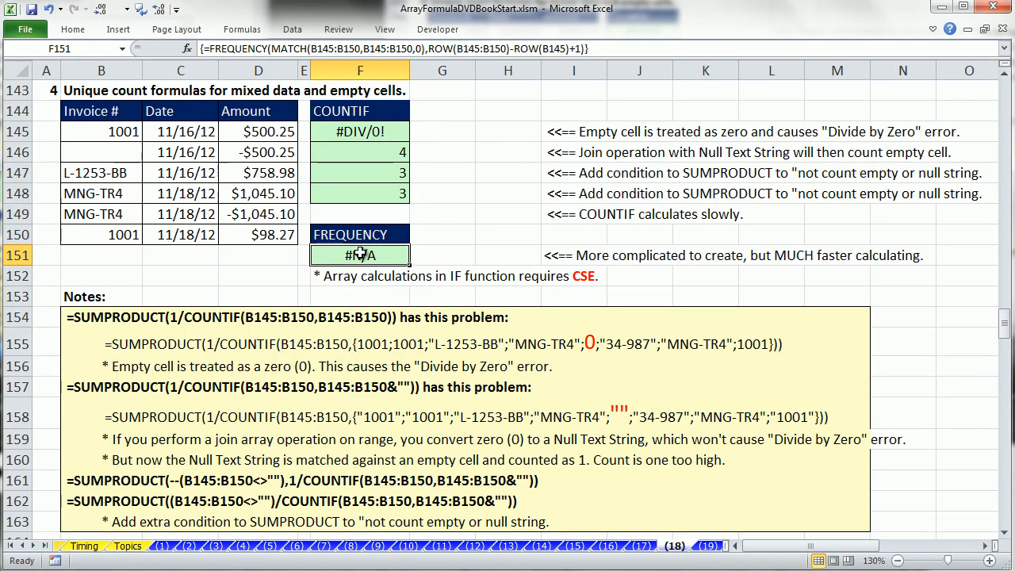
{"action": "double_click", "coordinate": [412, 226]}
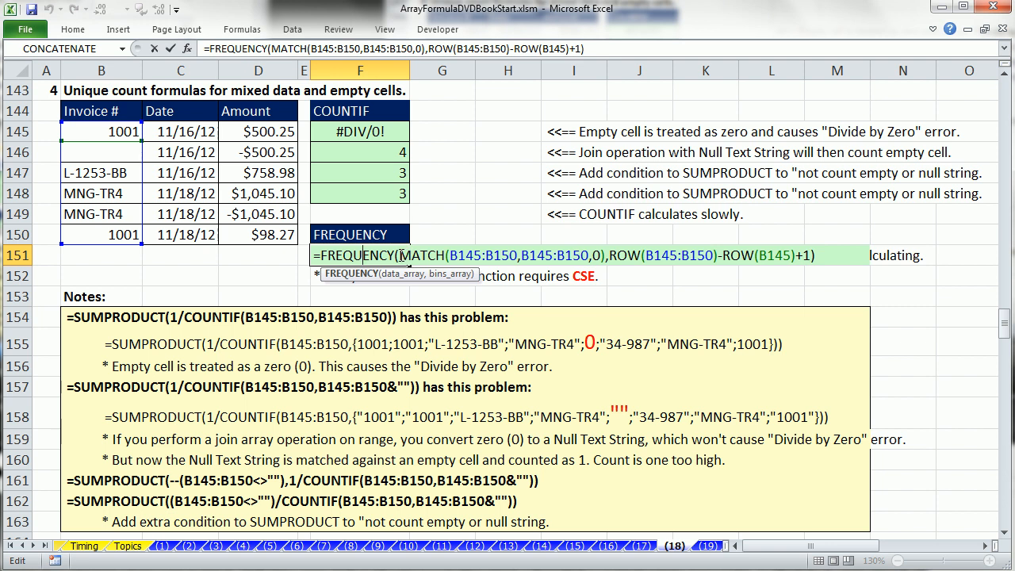
{"action": "left_click", "coordinate": [398, 255]}
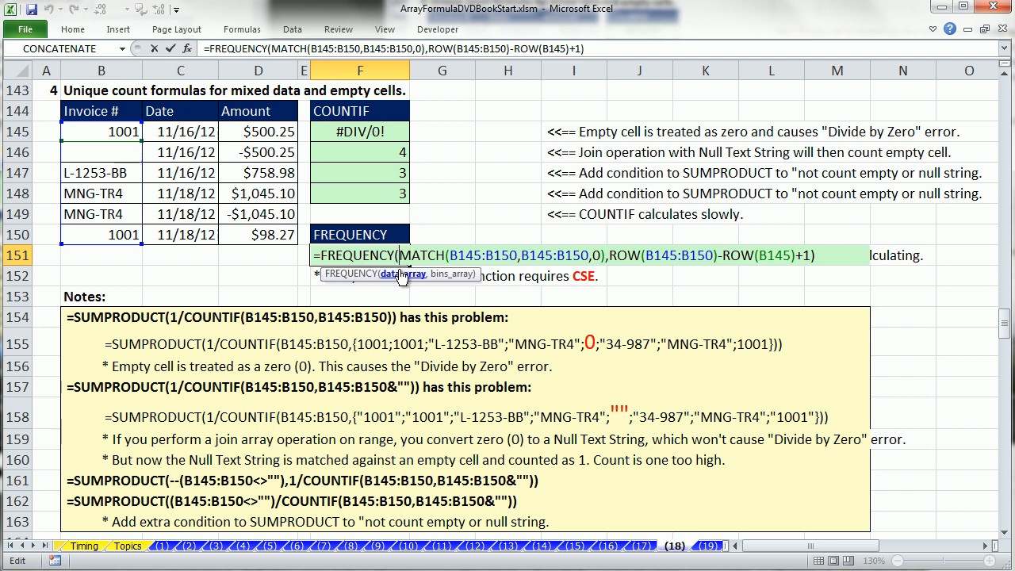
{"action": "left_click", "coordinate": [402, 275]}
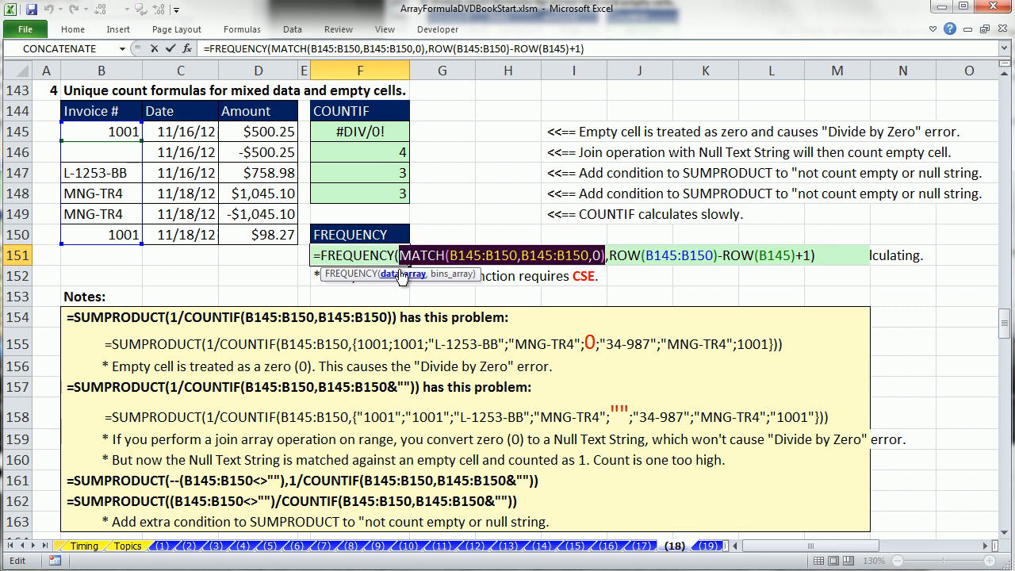
{"action": "key", "text": "F9"}
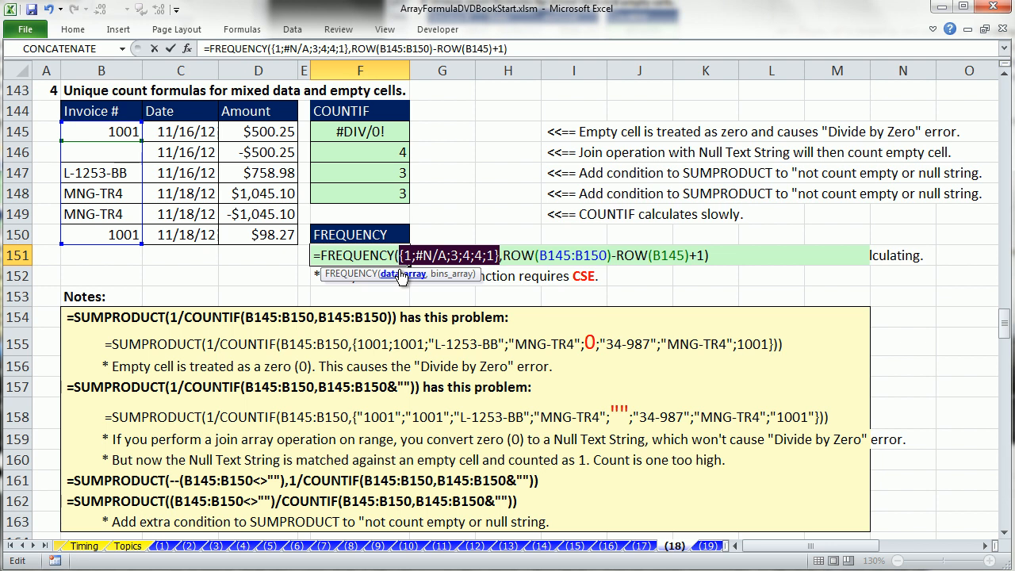
{"action": "key", "text": "ctrl+z"}
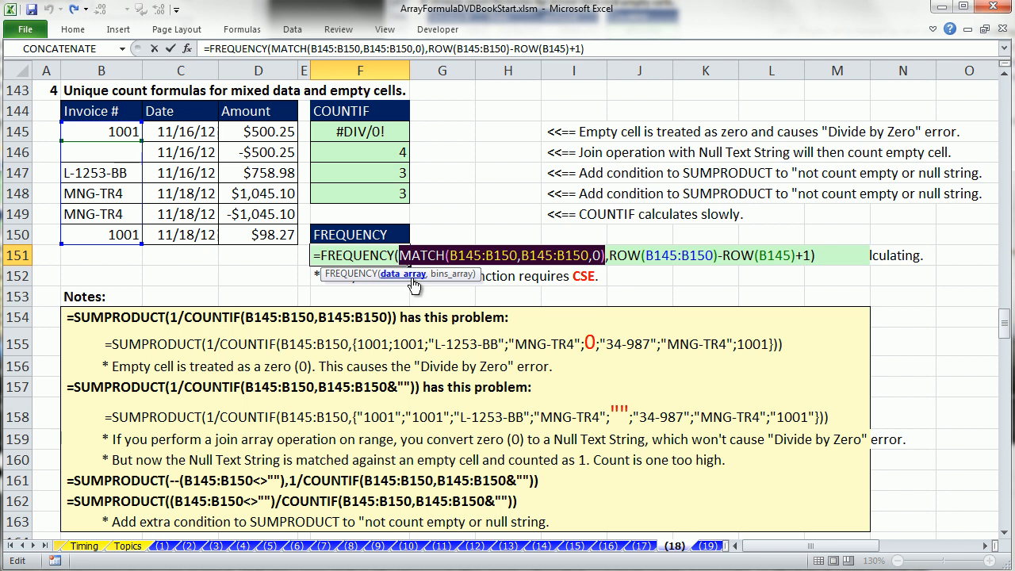
{"action": "key", "text": "F9"}
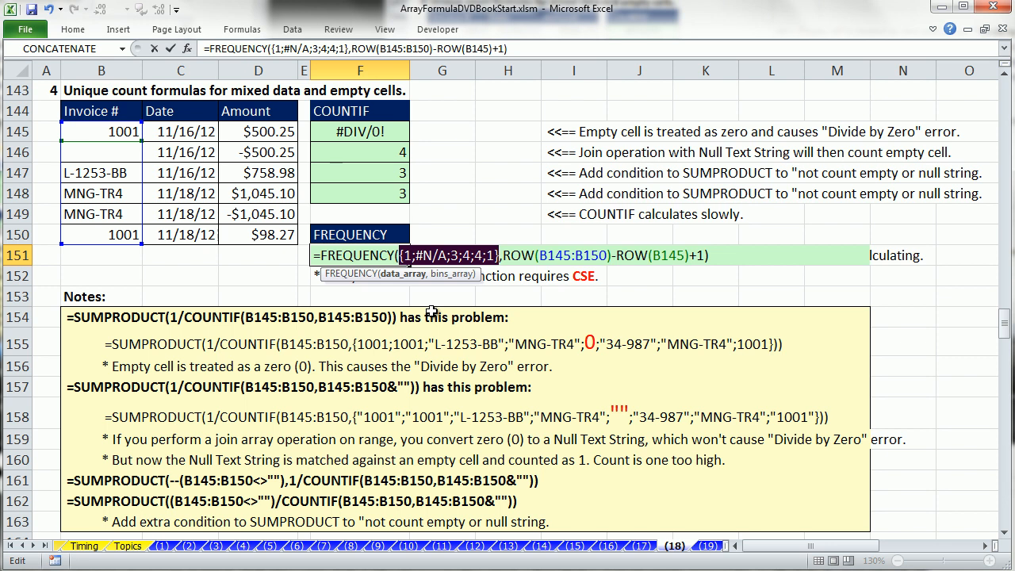
{"action": "key", "text": "ctrl+z"}
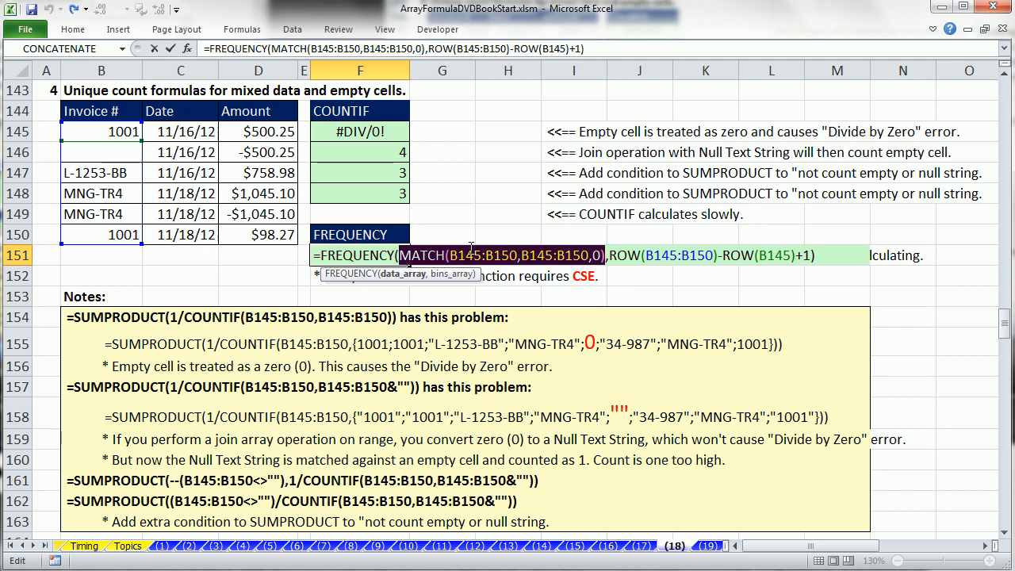
Step: Insert IF(B145:B150<>"", before the MATCH function in F151's FREQUENCY formula
{"action": "left_click", "coordinate": [399, 255]}
{"action": "type", "text": "IF("}
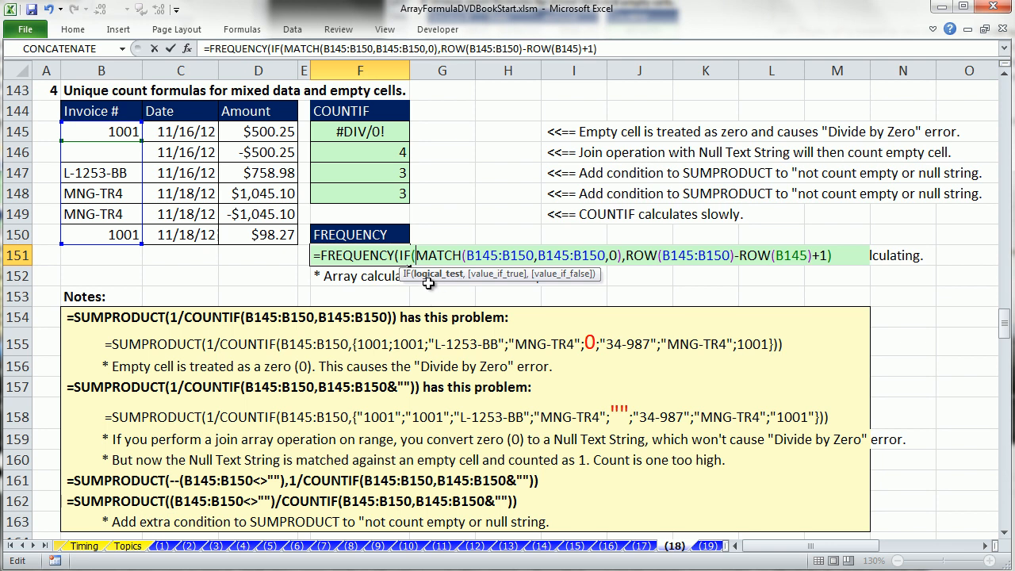
{"action": "left_click_drag", "start_coordinate": [119, 133], "coordinate": [106, 235]}
{"action": "type", "text": "<>\"\""}
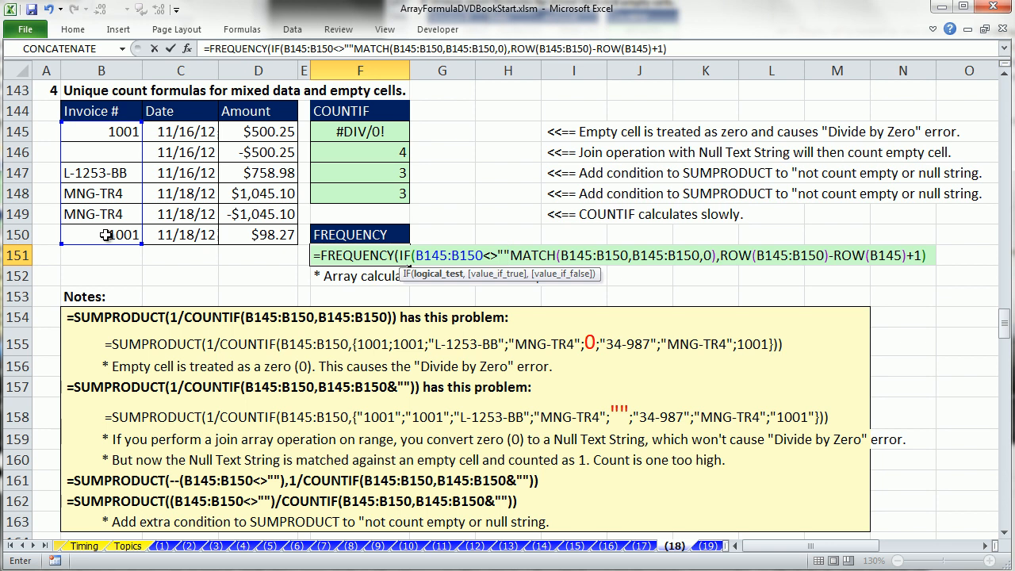
{"action": "type", "text": ","}
Step: Evaluate the inner IF's logical test, restore it, and close the IF function after MATCH(B145:B150,B145:B150,0)
{"action": "left_click", "coordinate": [434, 278]}
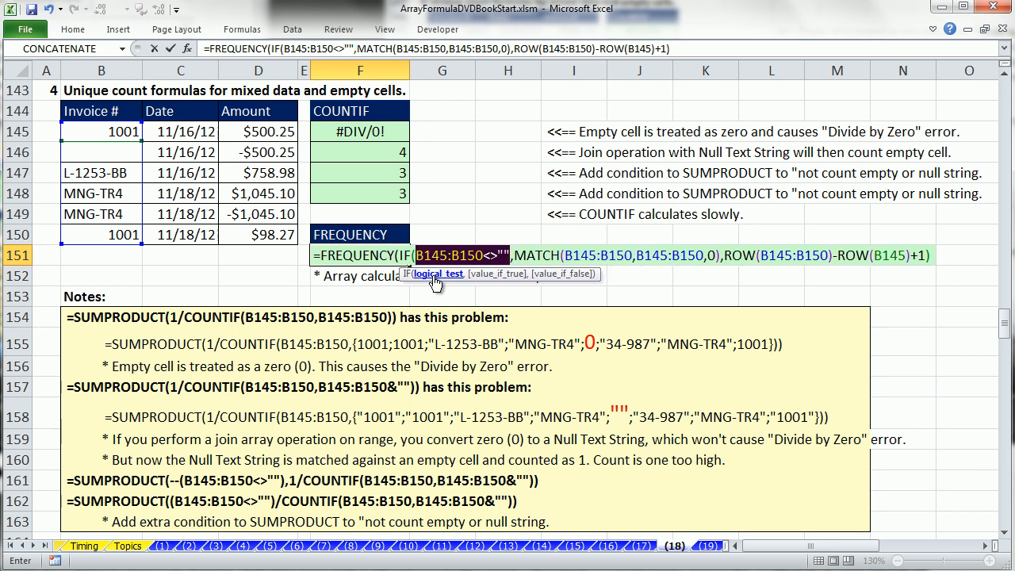
{"action": "key", "text": "F9"}
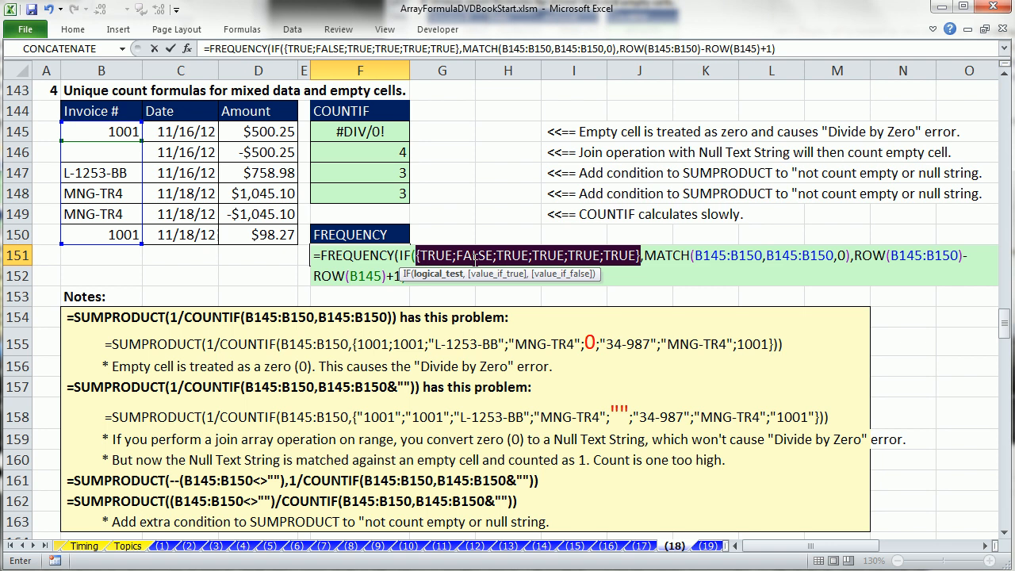
{"action": "key", "text": "ctrl+z"}
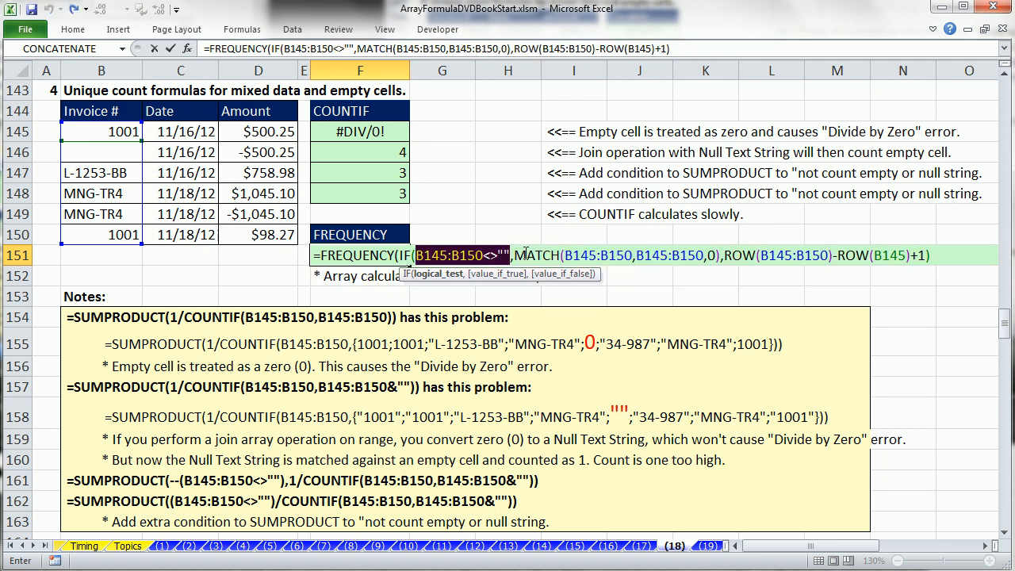
{"action": "left_click", "coordinate": [515, 256]}
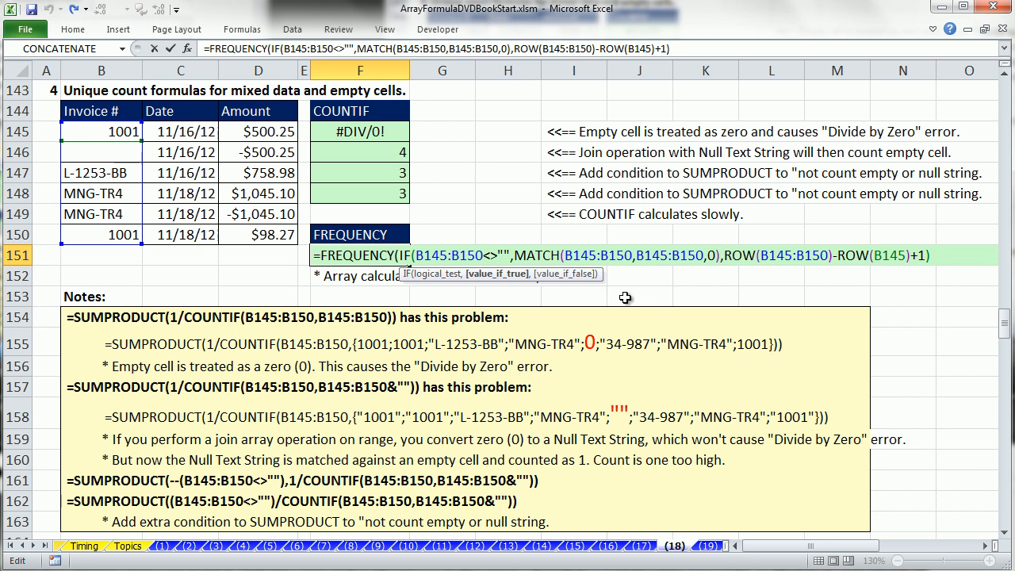
{"action": "type", "text": ")"}
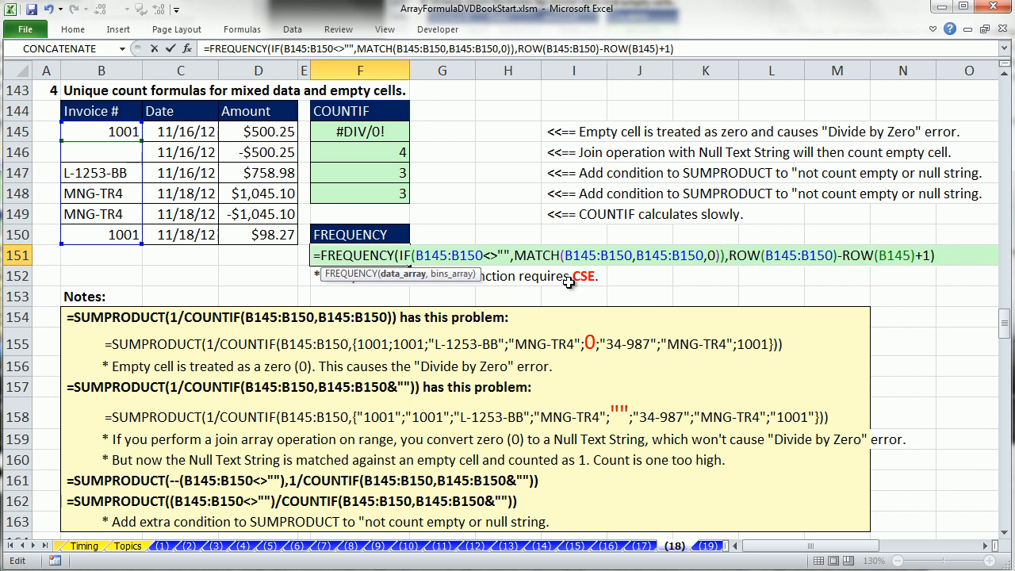
Step: Evaluate the whole FREQUENCY formula in F151 to inspect its array, and restore the formula
{"action": "left_click", "coordinate": [415, 255]}
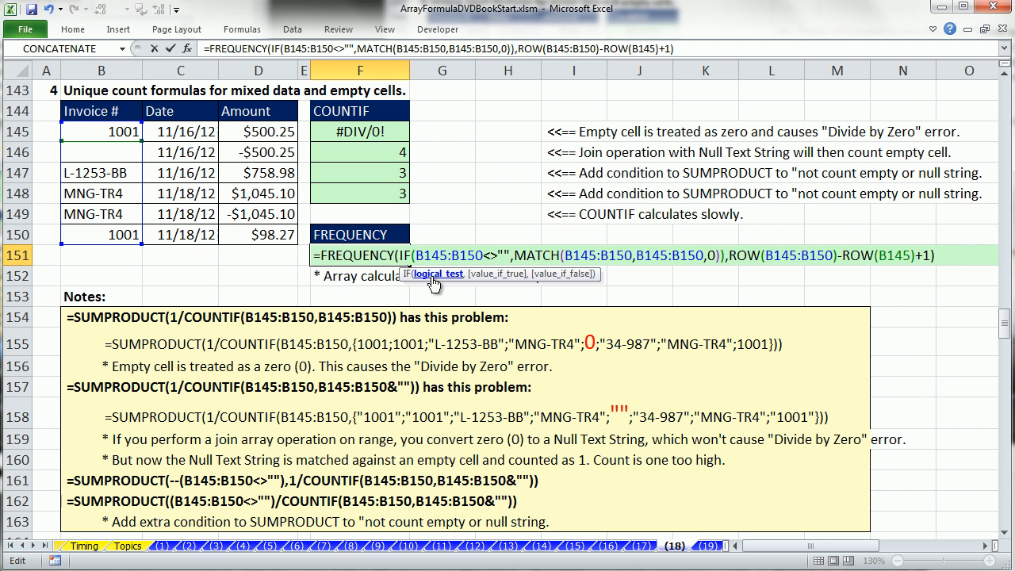
{"action": "left_click_drag", "start_coordinate": [949, 262], "coordinate": [269, 238]}
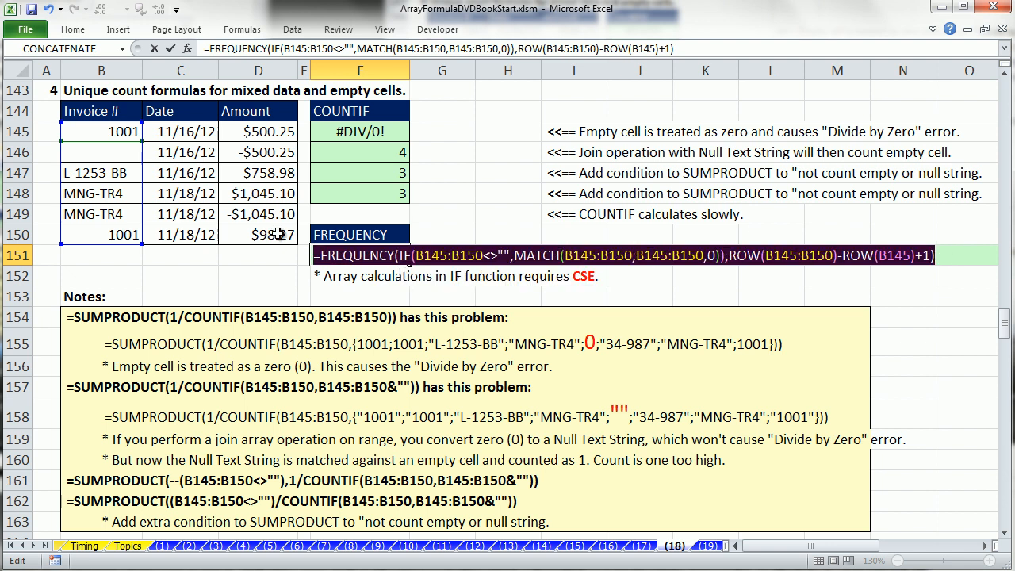
{"action": "key", "text": "F9"}
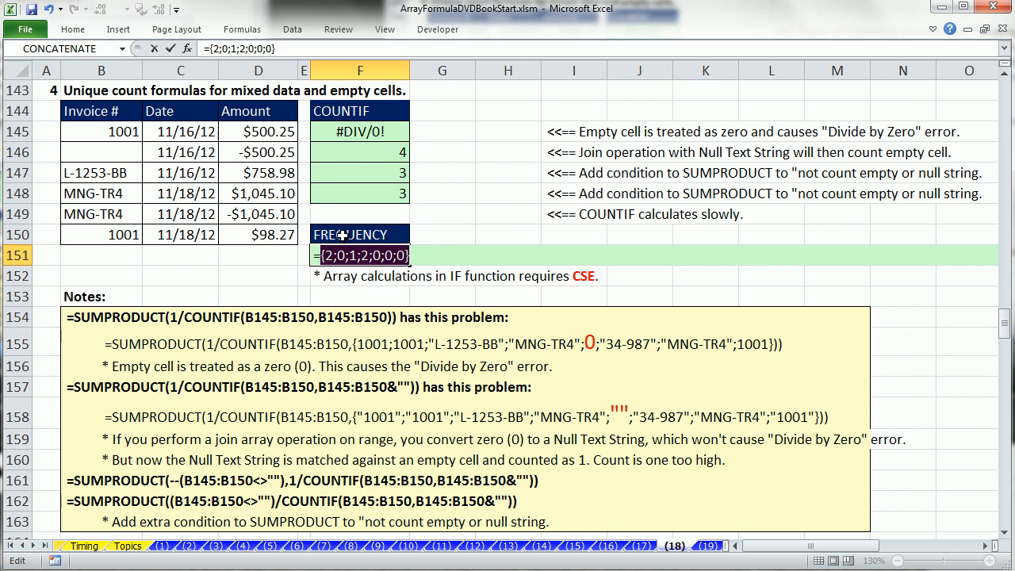
{"action": "key", "text": "ctrl+z"}
Step: Wrap the FREQUENCY function in F151 in an outer IF function with 1 as the value if true
{"action": "left_click", "coordinate": [320, 255]}
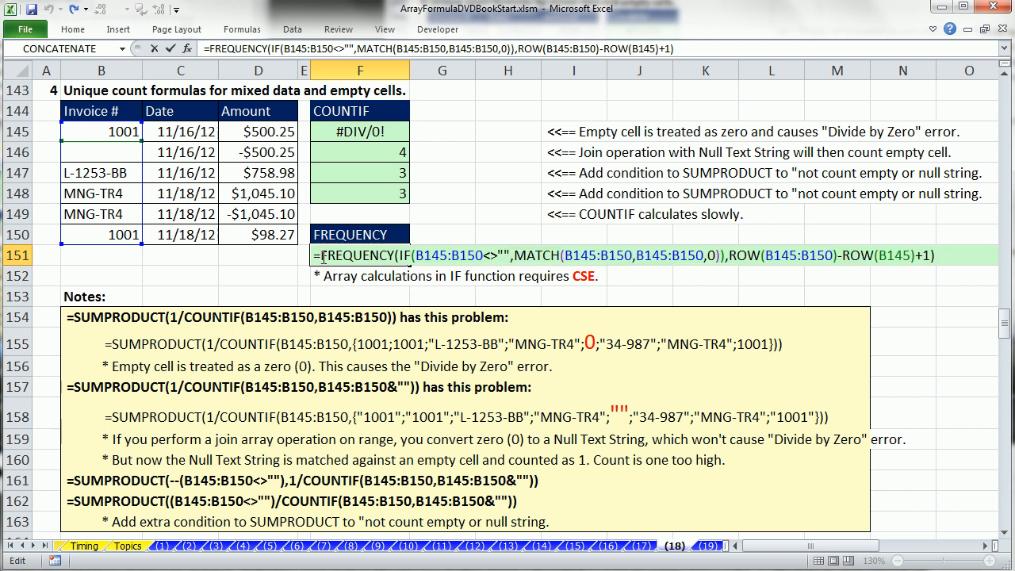
{"action": "type", "text": "I"}
{"action": "key", "text": "Tab"}
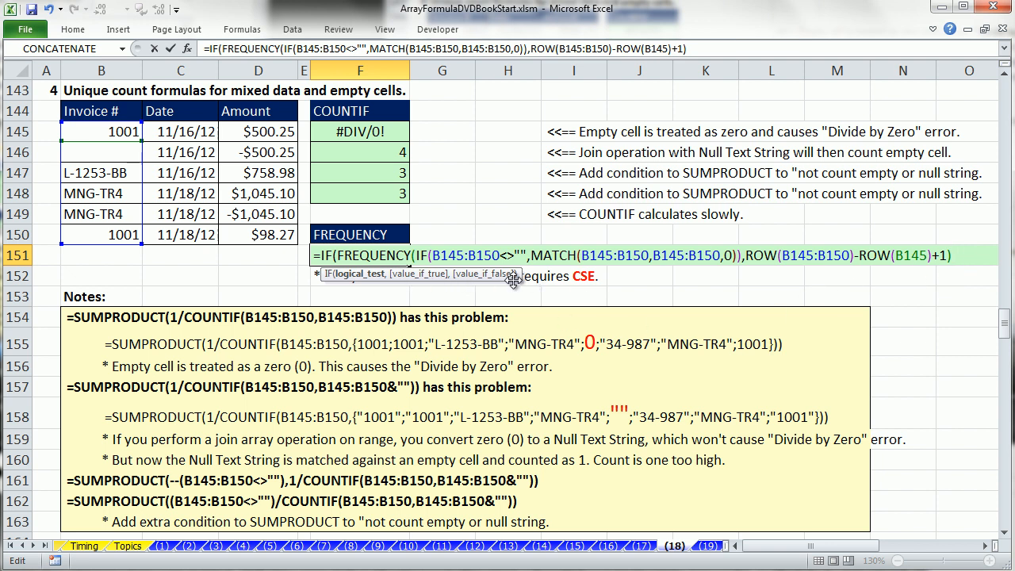
{"action": "left_click_drag", "start_coordinate": [509, 280], "coordinate": [939, 299]}
{"action": "type", "text": ","}
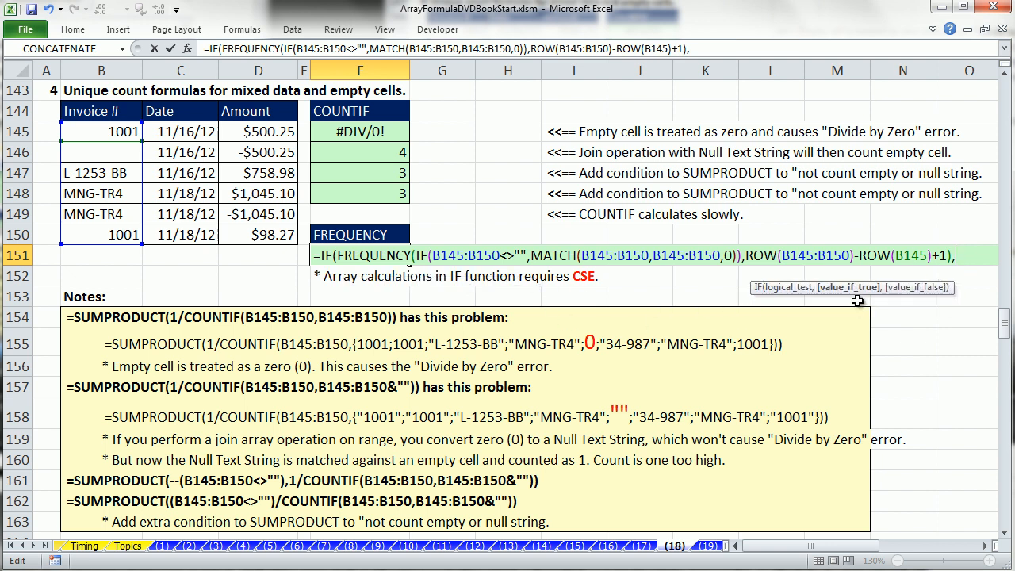
{"action": "type", "text": "1)"}
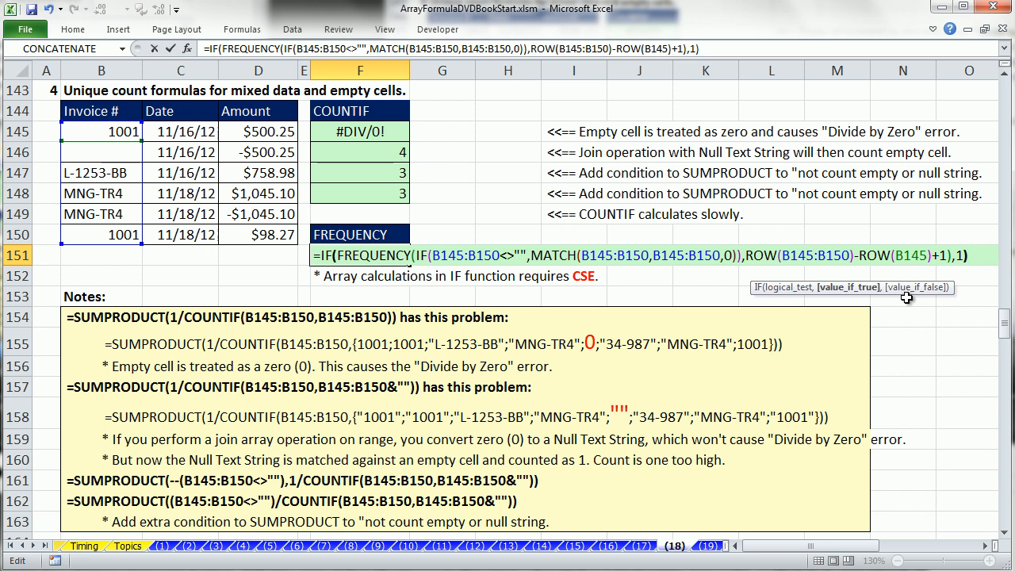
Step: Evaluate the outer IF function in F151 to inspect its resulting array, and restore the expression
{"action": "left_click_drag", "start_coordinate": [316, 258], "coordinate": [994, 271]}
{"action": "key", "text": "F9"}
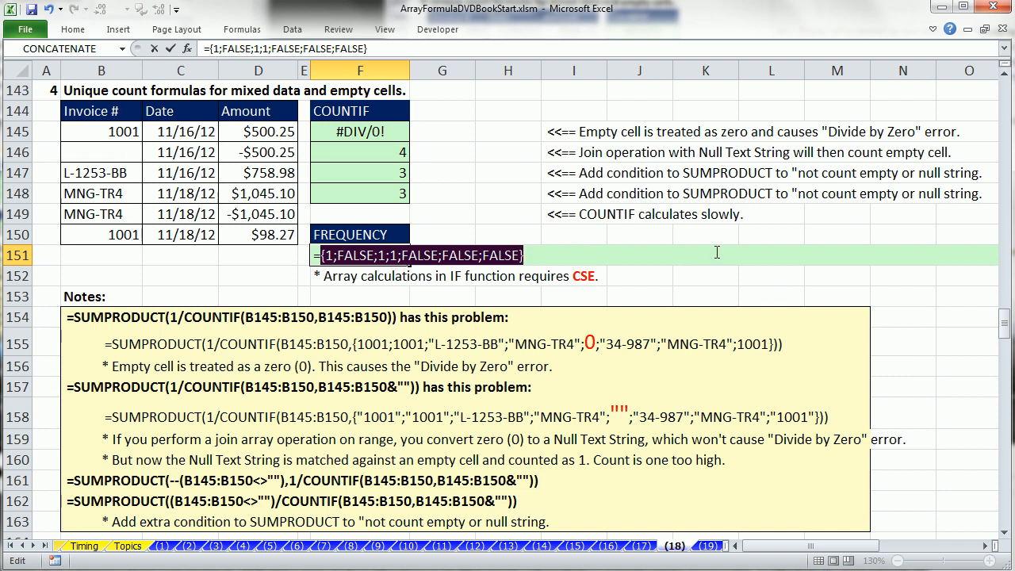
{"action": "key", "text": "ctrl+z"}
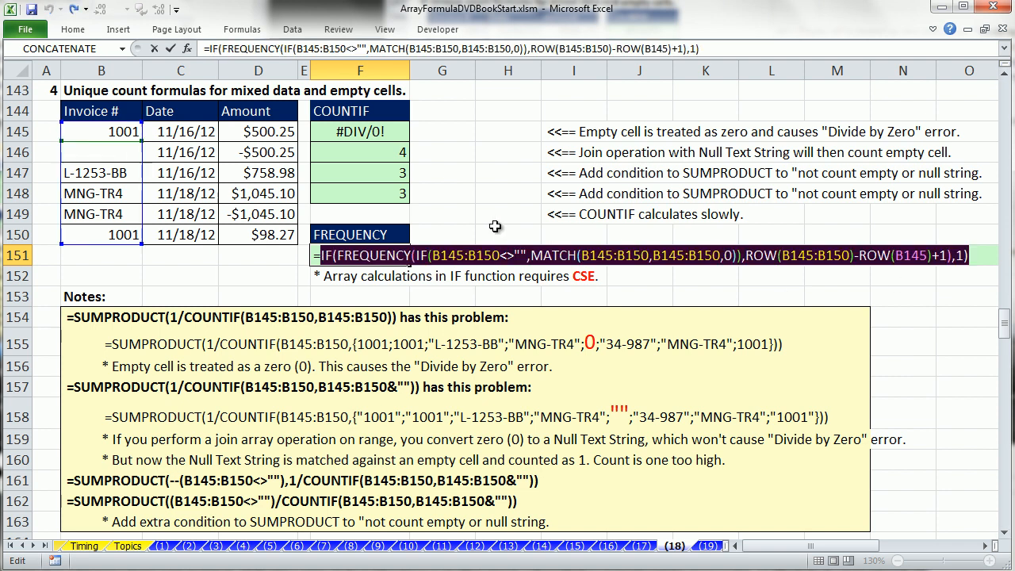
Step: Wrap the entire IF expression in F151 in a SUM function
{"action": "left_click", "coordinate": [321, 254]}
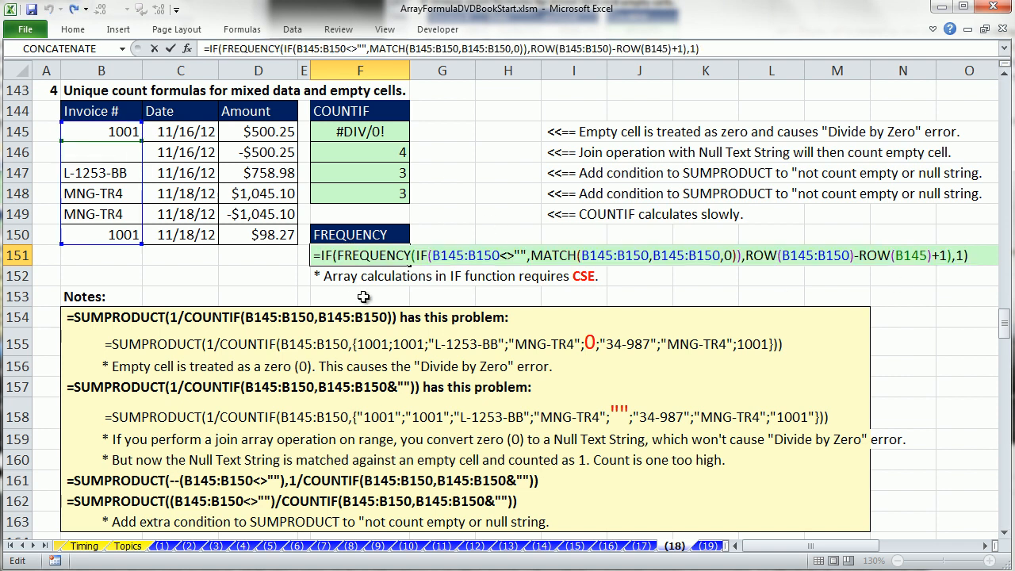
{"action": "type", "text": "sum"}
{"action": "double_click", "coordinate": [371, 275]}
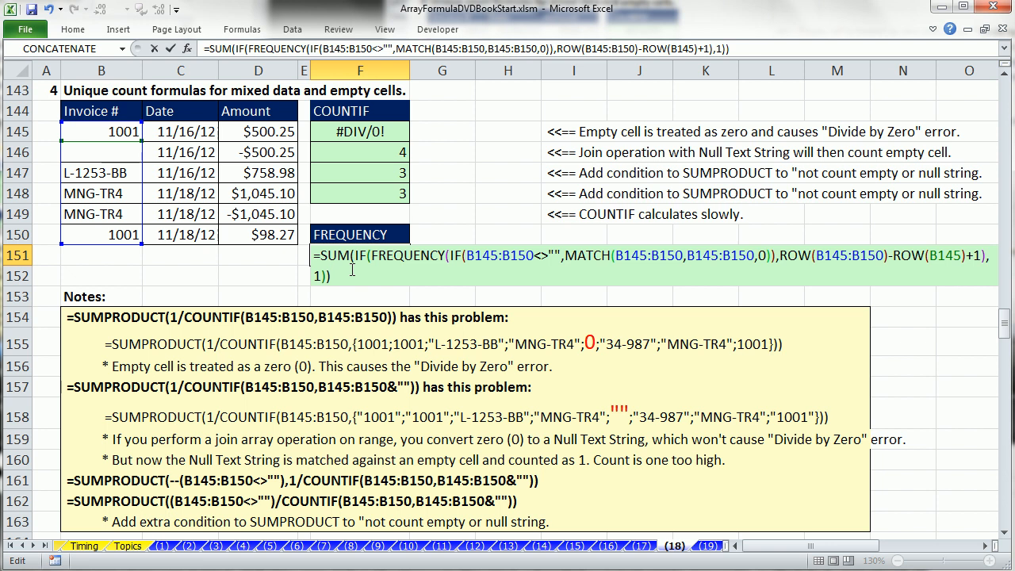
Step: Enter the SUM, IF, FREQUENCY and MATCH unique count formula in F151 as an array formula and review it against empty cell B146
{"action": "key", "text": "ctrl+shift+Return"}
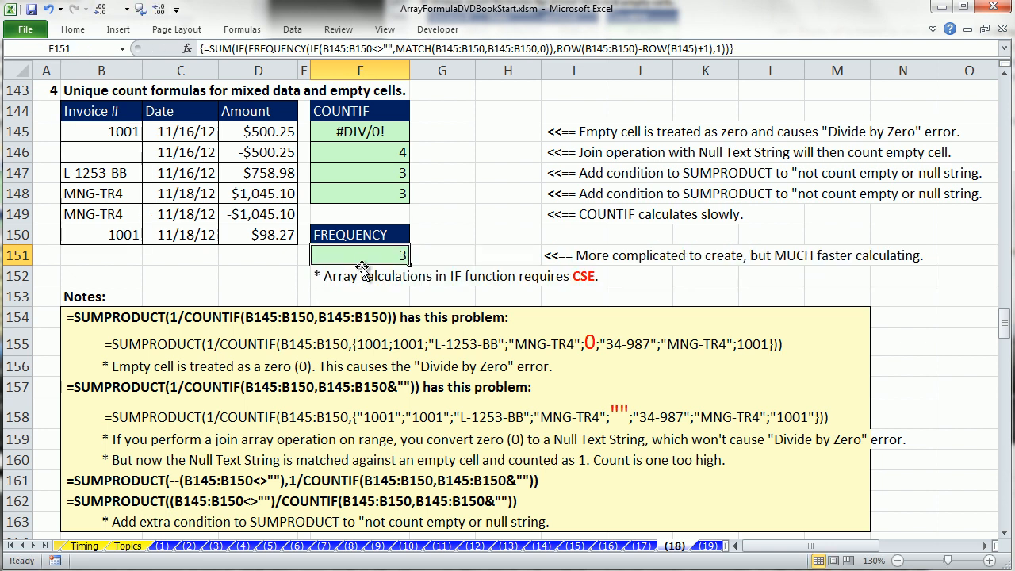
{"action": "double_click", "coordinate": [361, 256]}
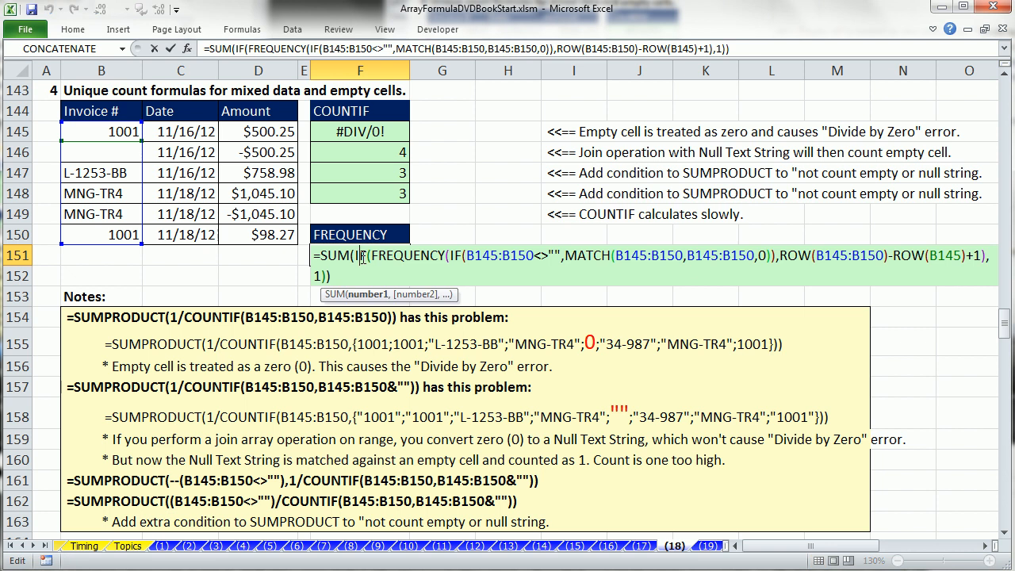
{"action": "key", "text": "ctrl+shift+Return"}
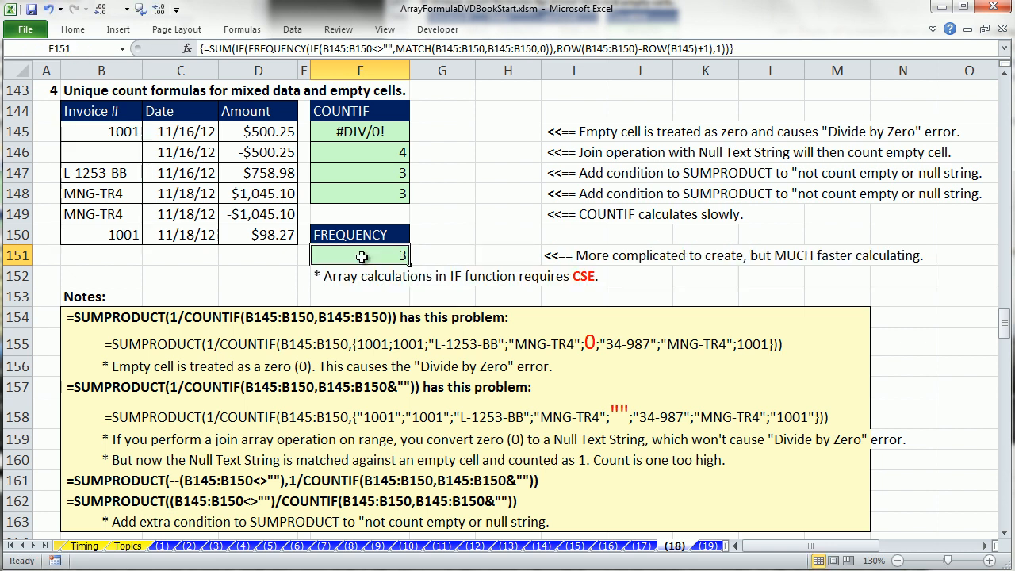
{"action": "left_click", "coordinate": [121, 152]}
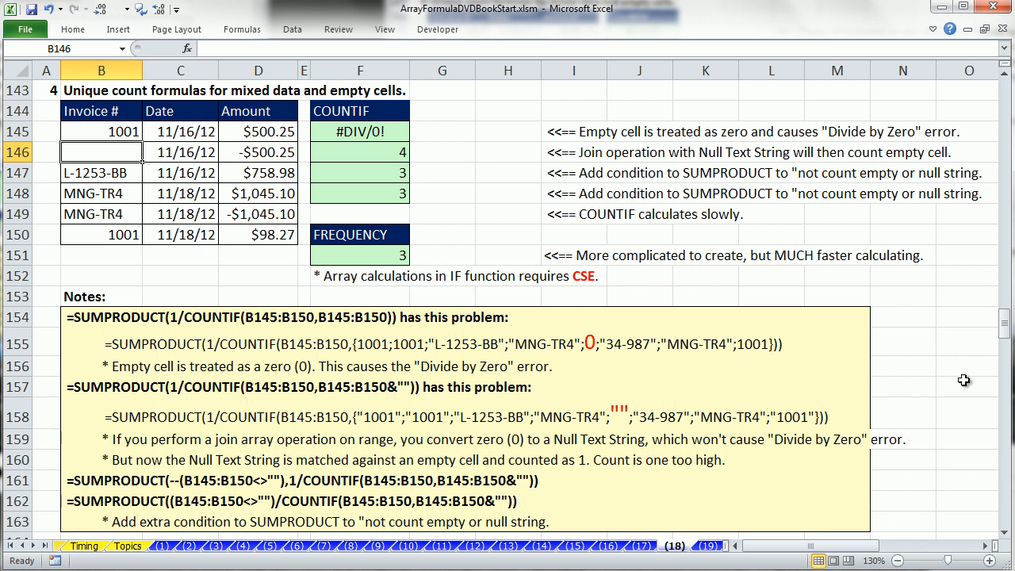
Step: Go to section 5 on the tilde and wildcards, and examine the asterisk entry in B191 without changing it
{"action": "scroll", "coordinate": [1003, 537], "scroll_direction": "down", "scroll_amount": 6}
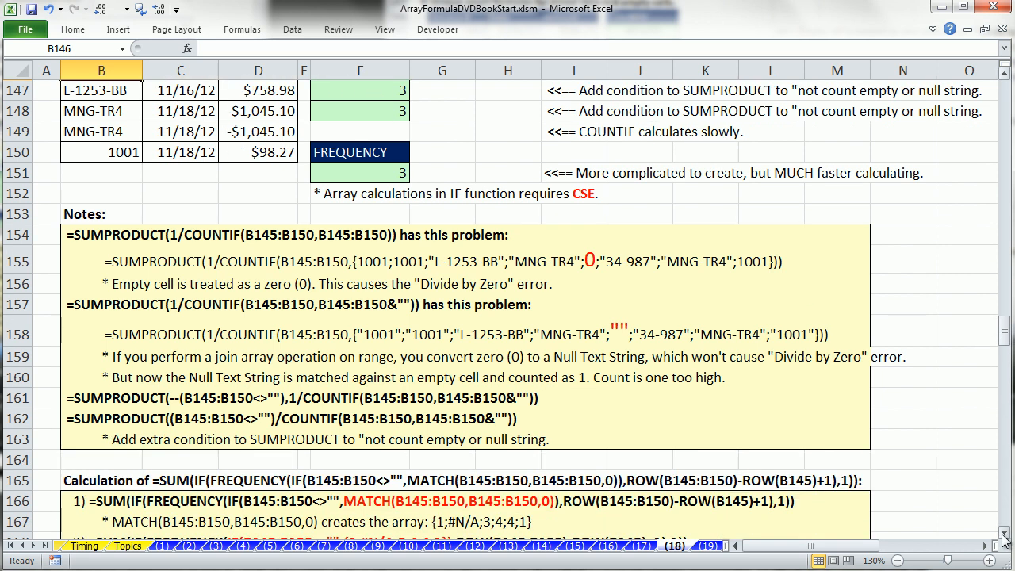
{"action": "scroll", "coordinate": [1003, 537], "scroll_direction": "down", "scroll_amount": 4}
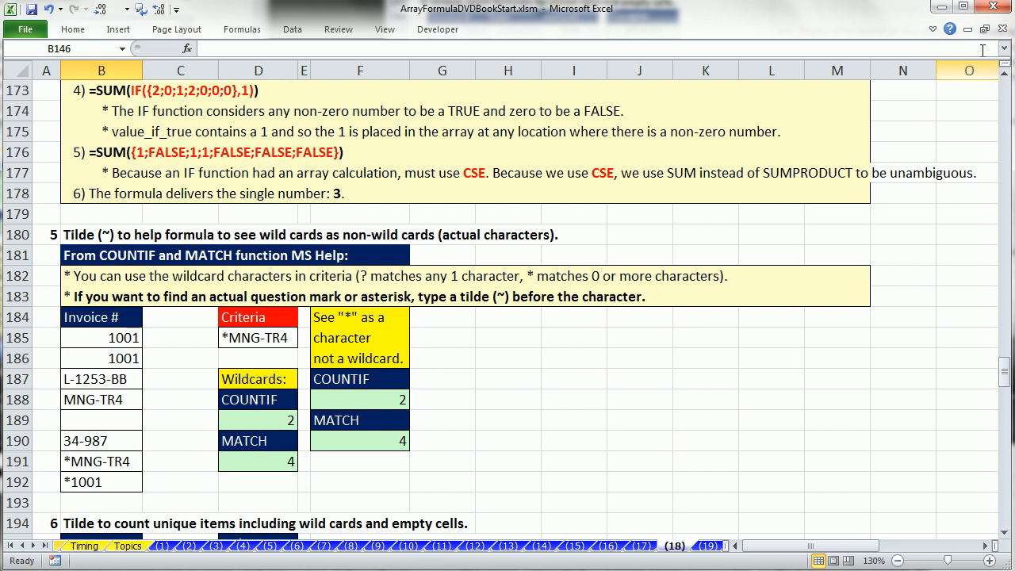
{"action": "left_click", "coordinate": [1005, 77]}
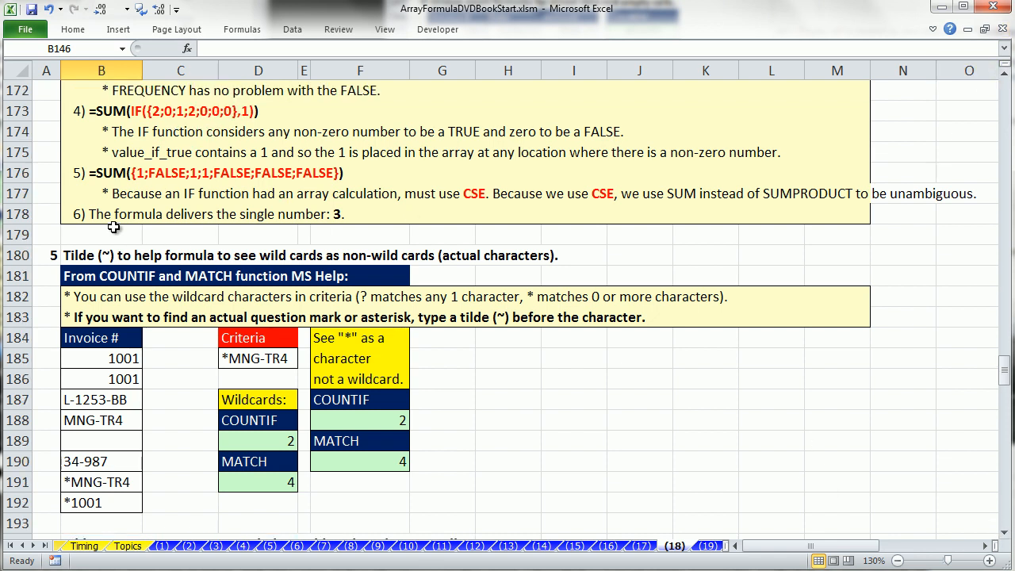
{"action": "double_click", "coordinate": [72, 483]}
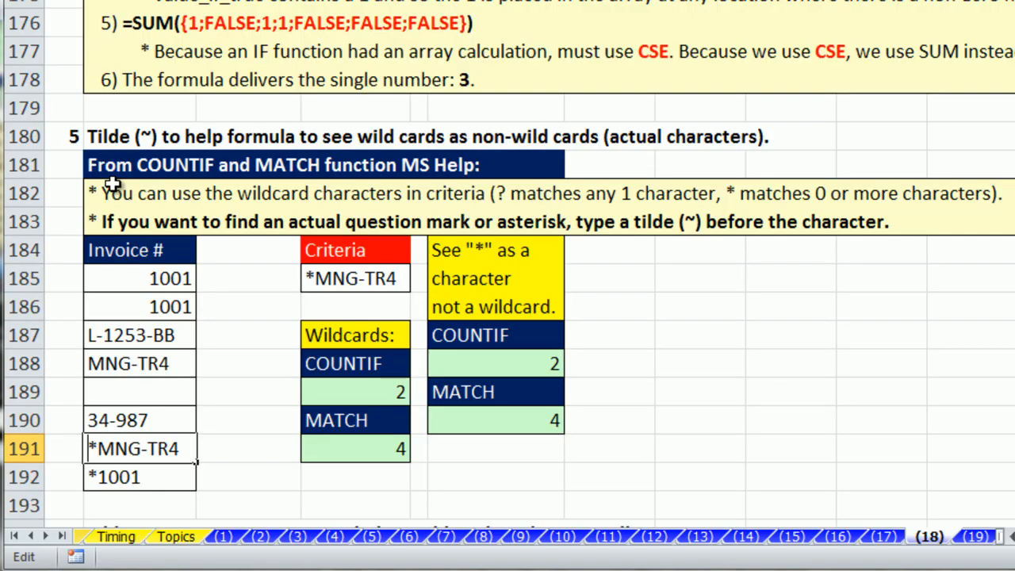
{"action": "key", "text": "Escape"}
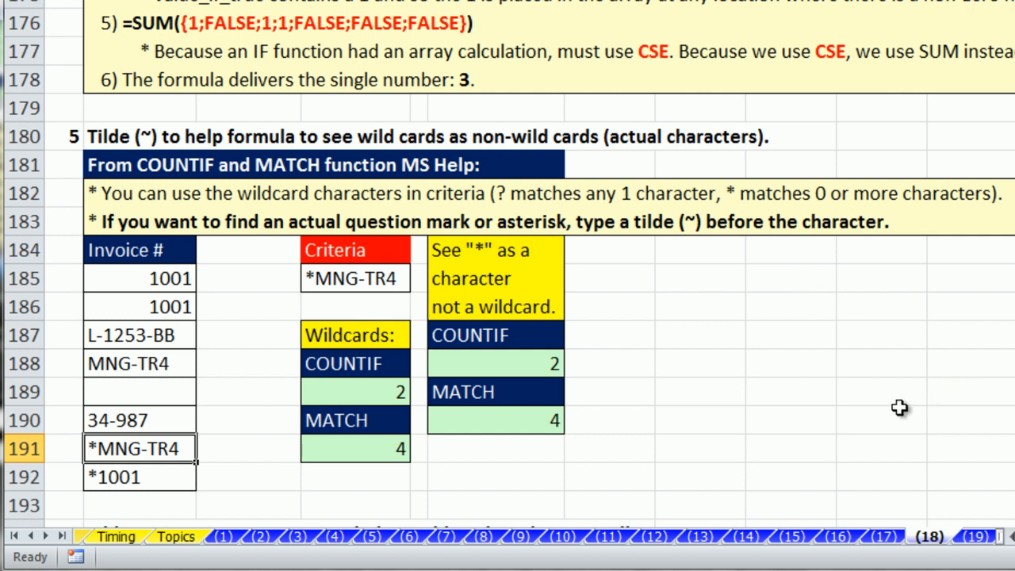
Step: Inspect the COUNTIF formula in D189 and the MATCH formula in D191 that use the criteria in D185
{"action": "double_click", "coordinate": [346, 393]}
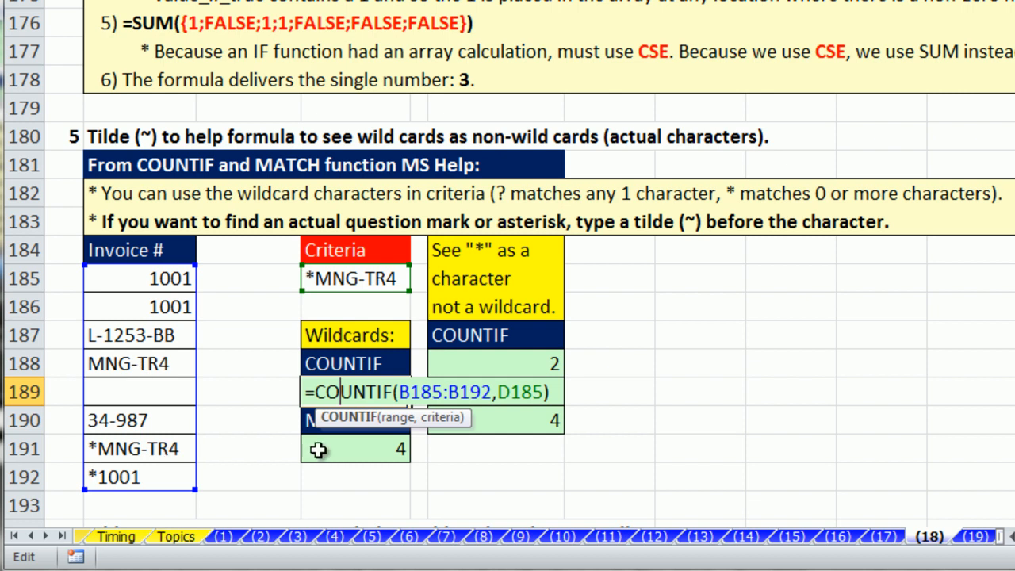
{"action": "key", "text": "ctrl+Return"}
{"action": "left_click", "coordinate": [345, 456]}
{"action": "key", "text": "F2"}
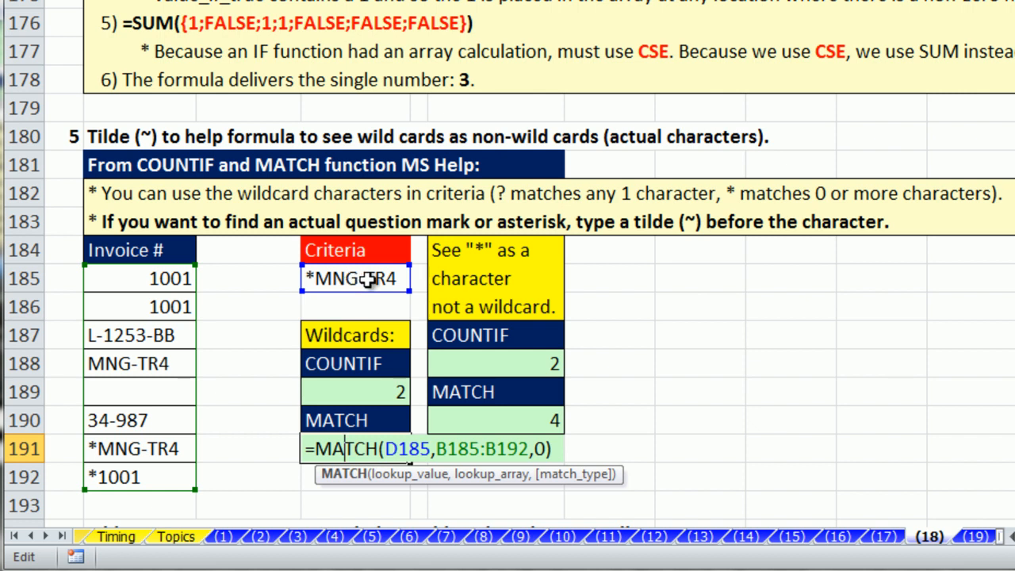
{"action": "key", "text": "ctrl+Return"}
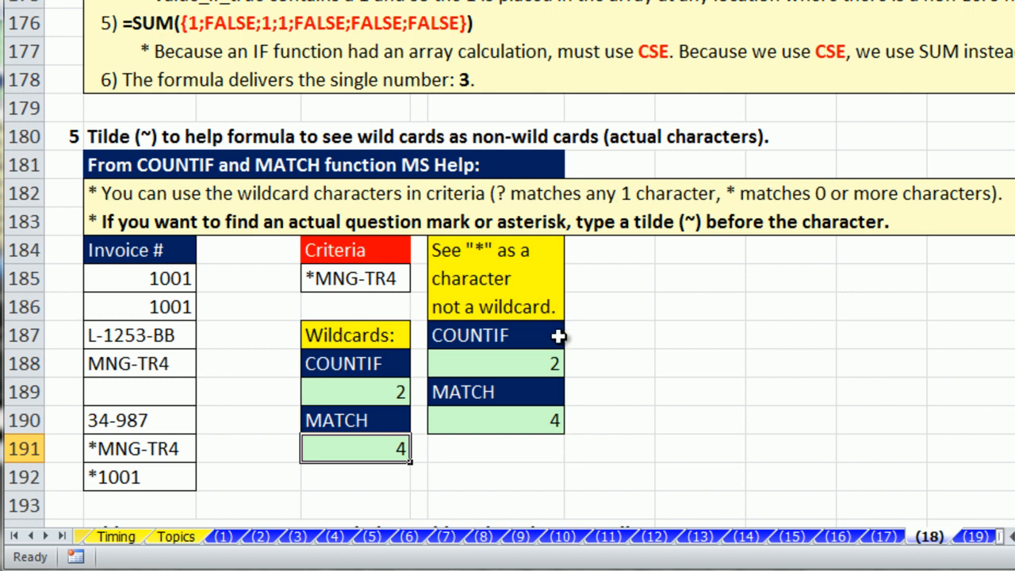
Step: Join a tilde to the criteria of the COUNTIF formula in F188, making it =COUNTIF(B185:B192,"~"&D185)
{"action": "double_click", "coordinate": [530, 363]}
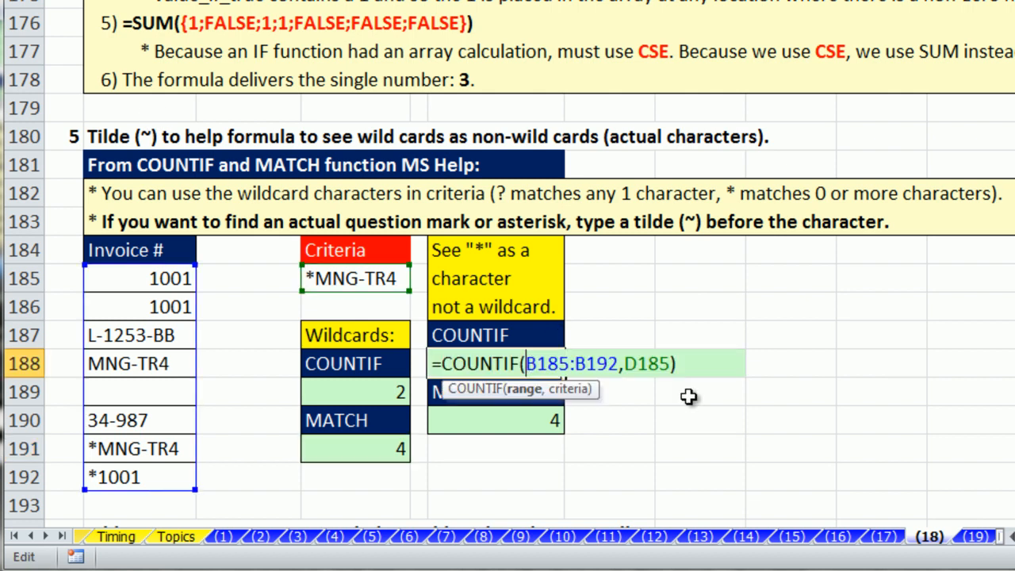
{"action": "left_click", "coordinate": [626, 364]}
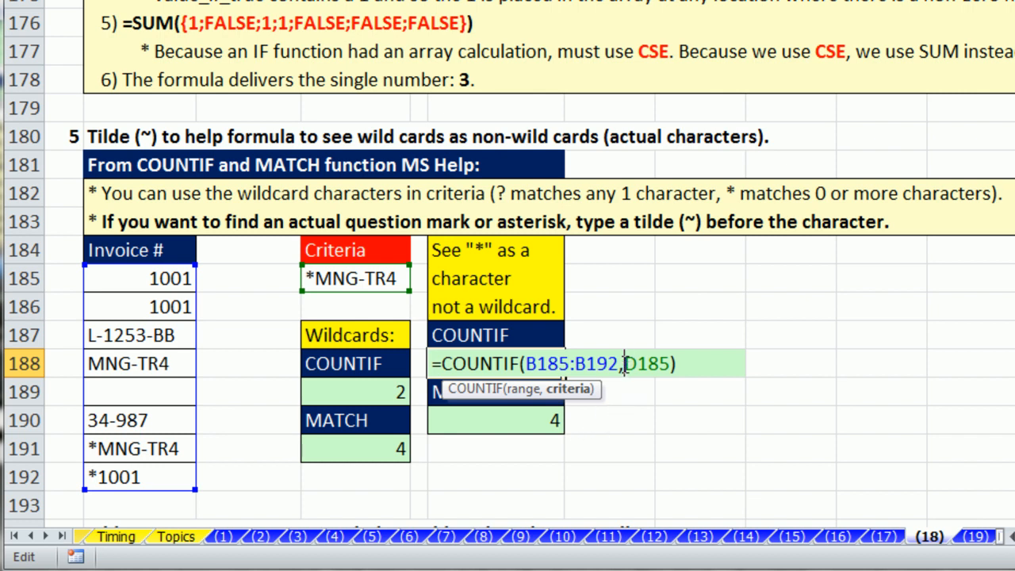
{"action": "type", "text": "\""}
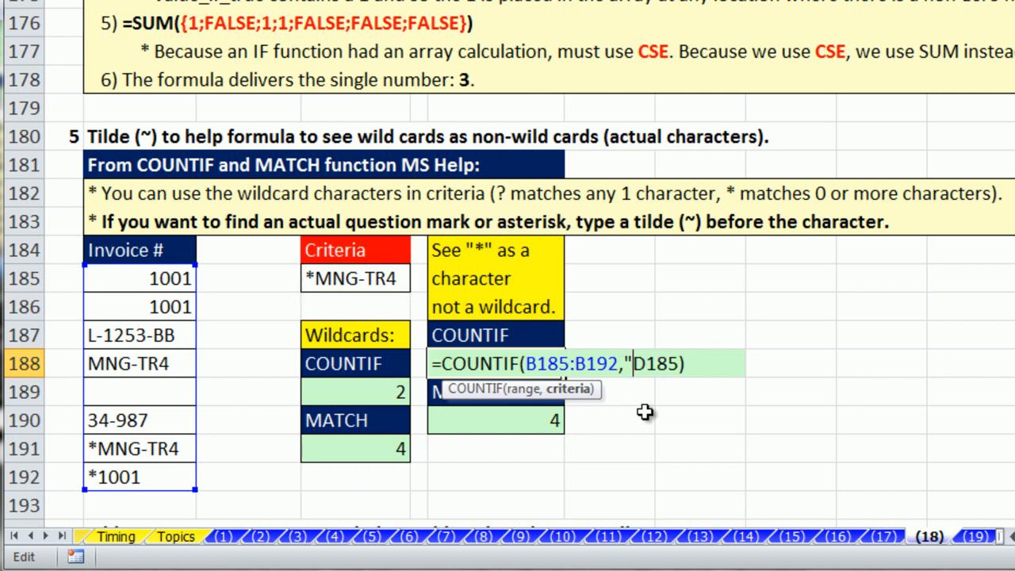
{"action": "type", "text": "~\""}
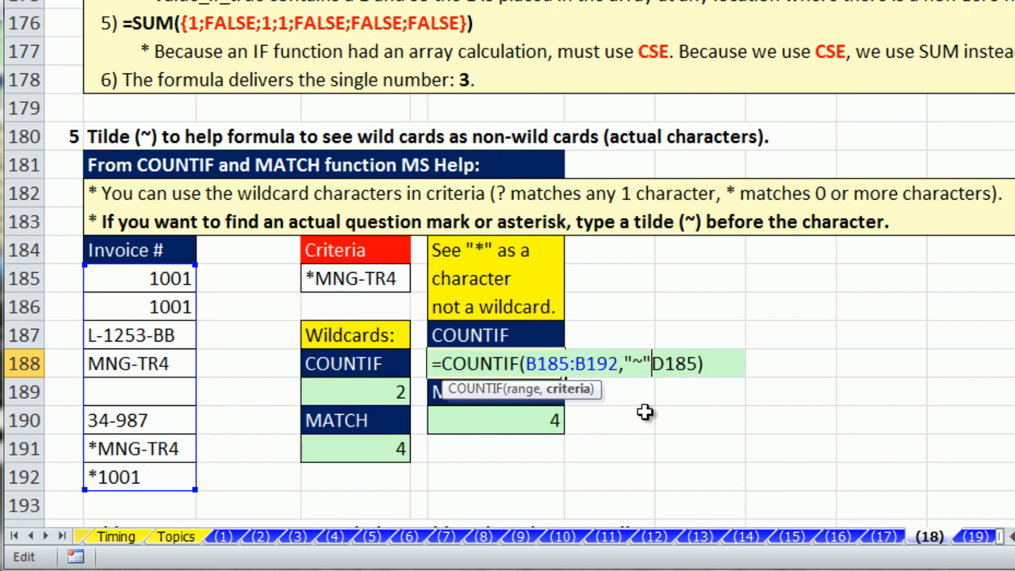
{"action": "type", "text": "&"}
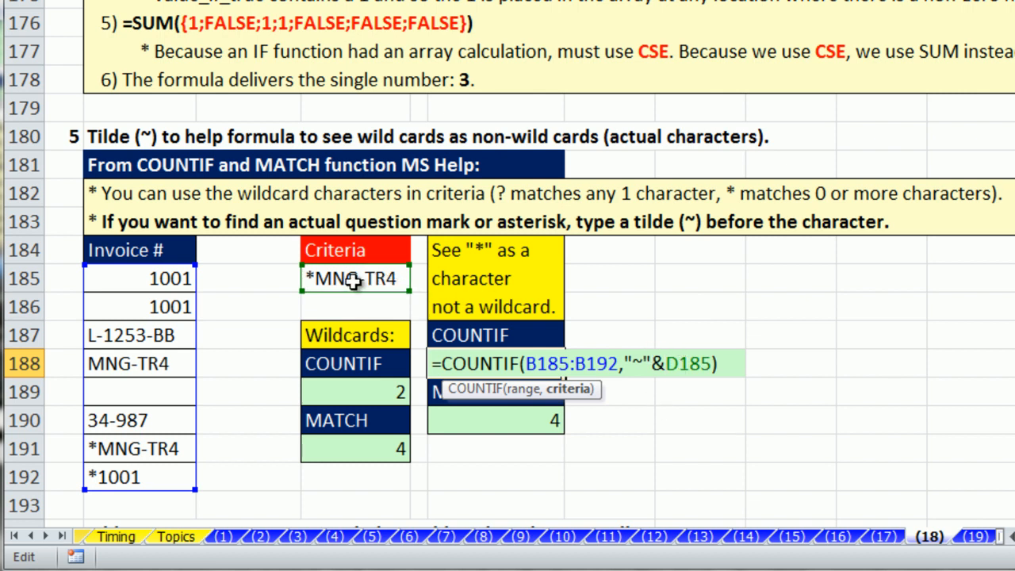
{"action": "key", "text": "Return"}
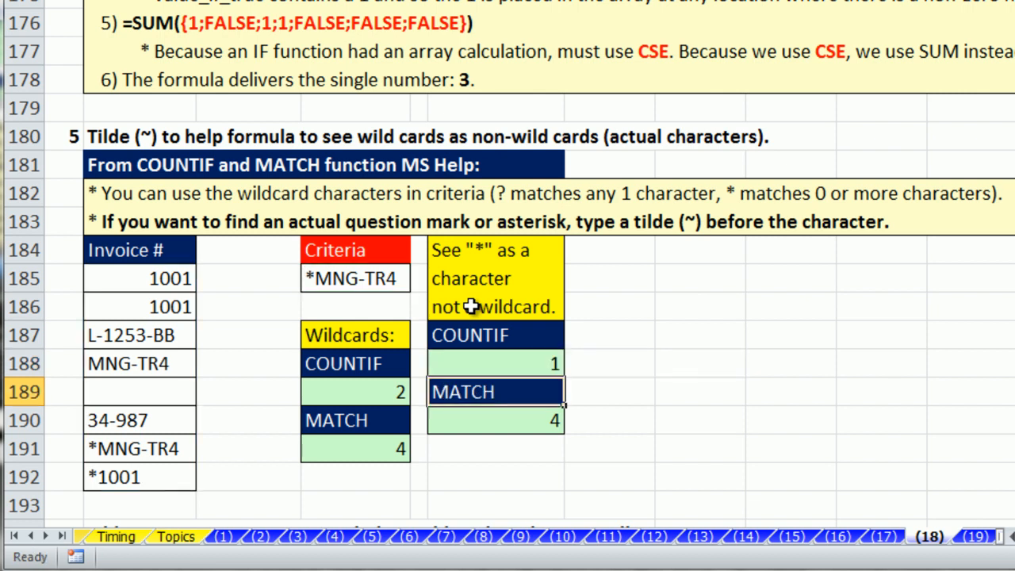
{"action": "left_click", "coordinate": [539, 363]}
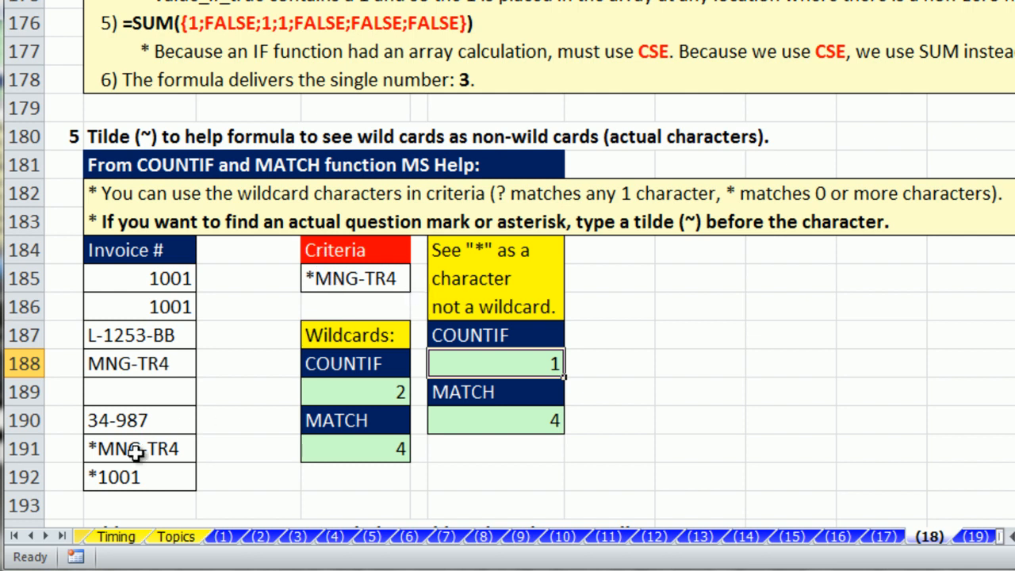
Step: Join a tilde to the lookup value of the MATCH formula in F190, making it =MATCH("~"&D185,B185:B192,0)
{"action": "double_click", "coordinate": [542, 419]}
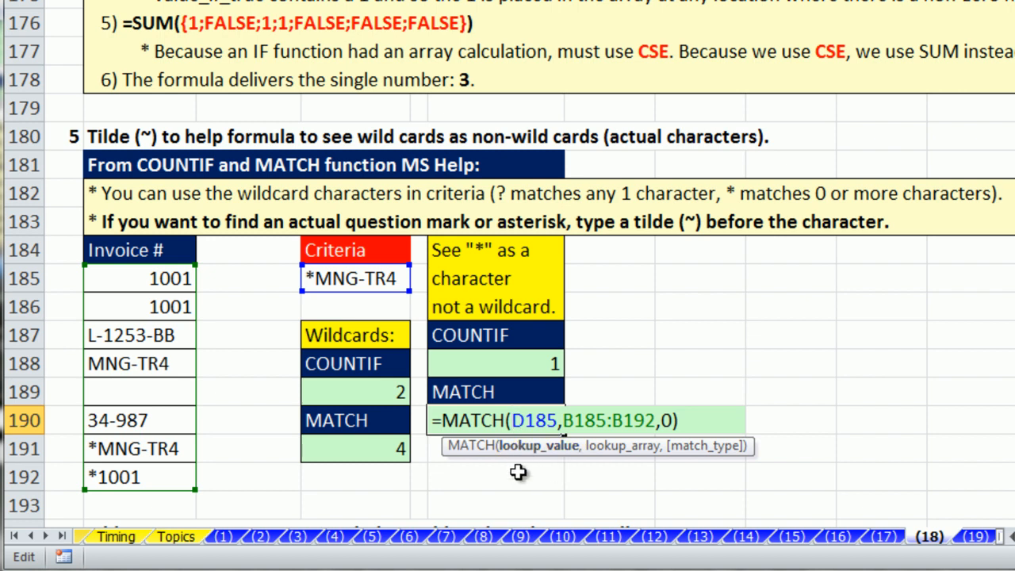
{"action": "type", "text": "\""}
{"action": "type", "text": "~\""}
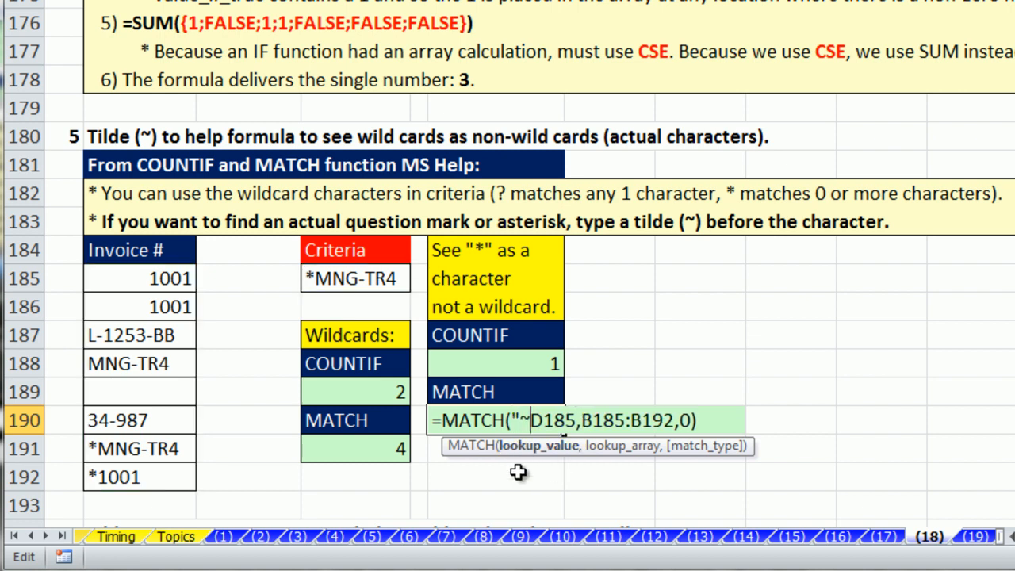
{"action": "type", "text": "&"}
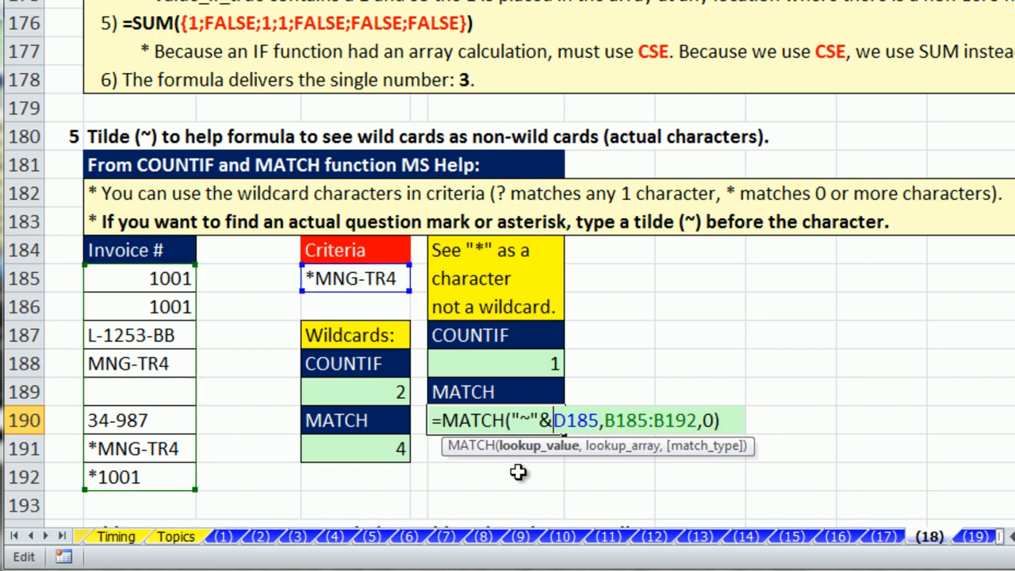
{"action": "key", "text": "Return"}
{"action": "left_click", "coordinate": [535, 417]}
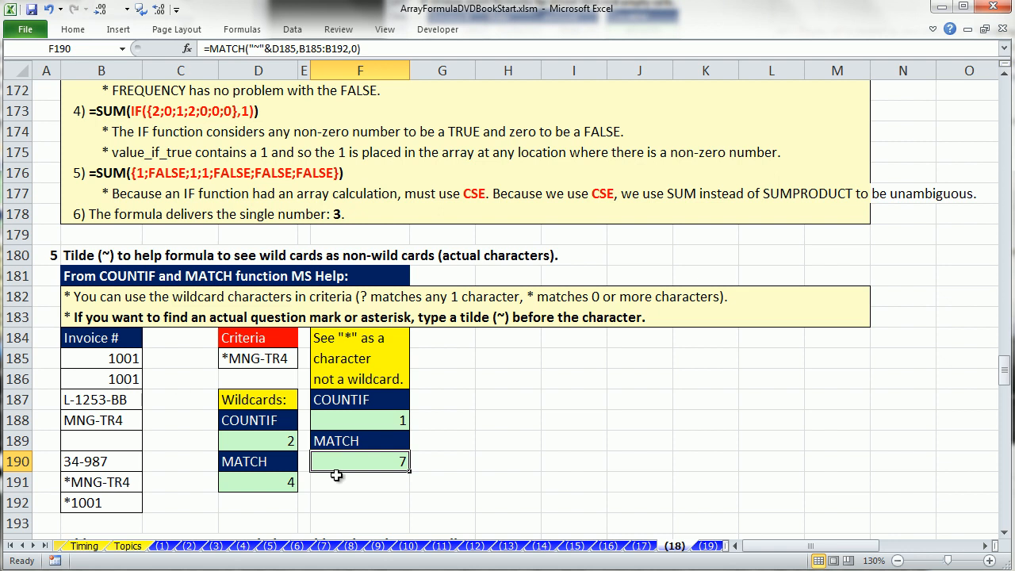
Step: Go to section 6 and compare invoice entries with and without asterisks in B197, B199, B202 and B203
{"action": "left_click", "coordinate": [1005, 537]}
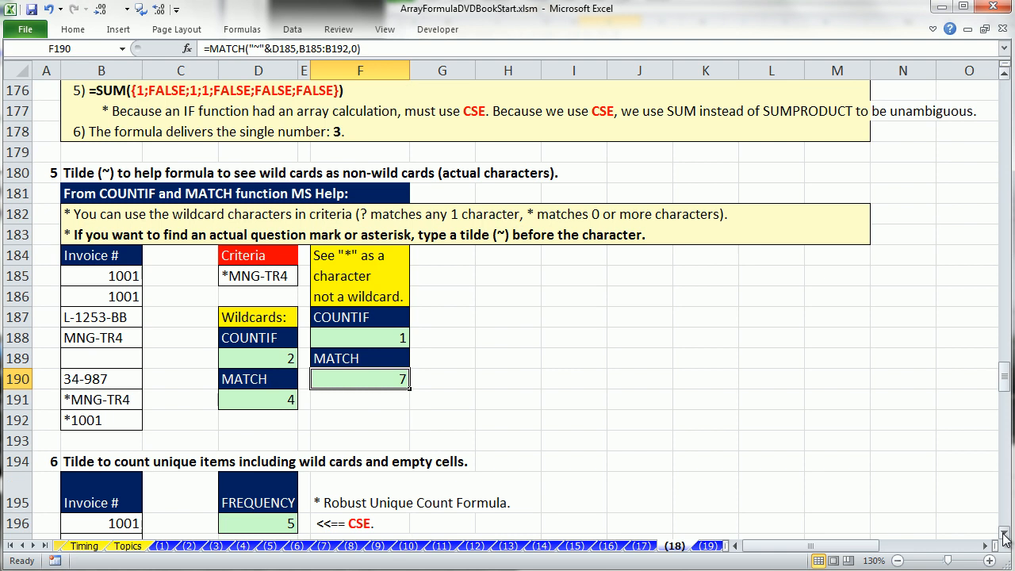
{"action": "left_click", "coordinate": [1005, 537]}
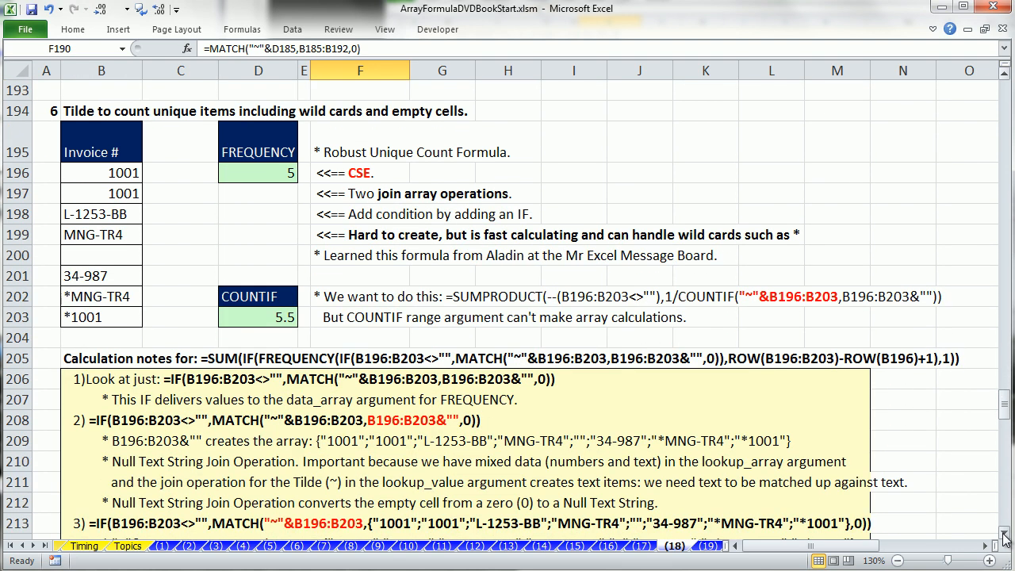
{"action": "left_click", "coordinate": [1004, 537]}
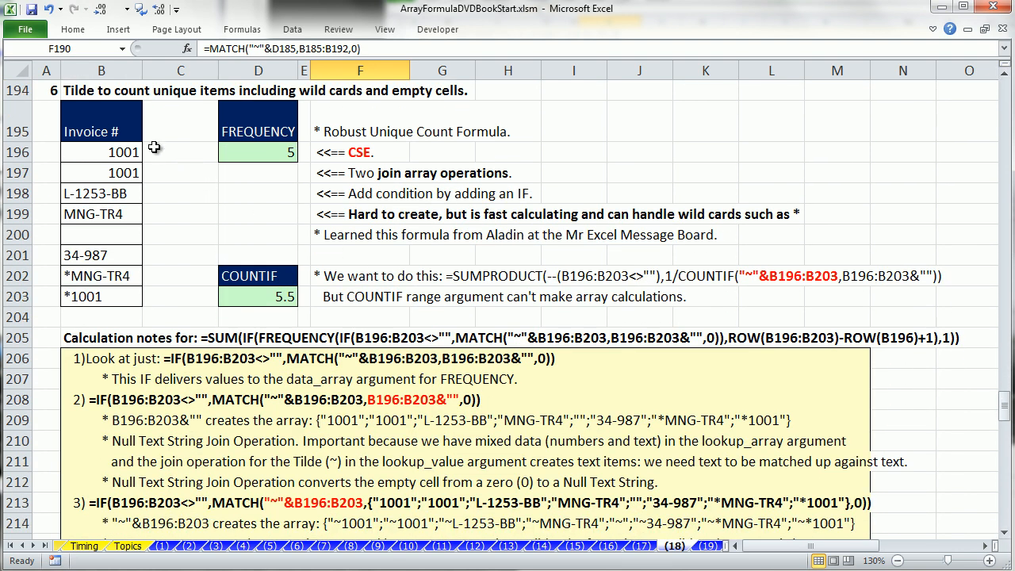
{"action": "left_click", "coordinate": [113, 220]}
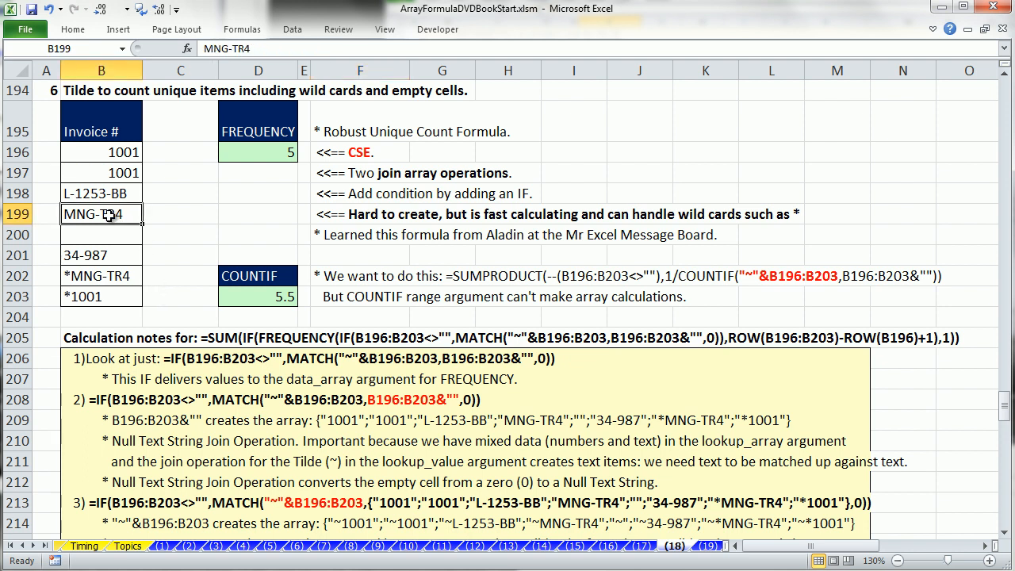
{"action": "left_click", "coordinate": [105, 277], "text": "ctrl"}
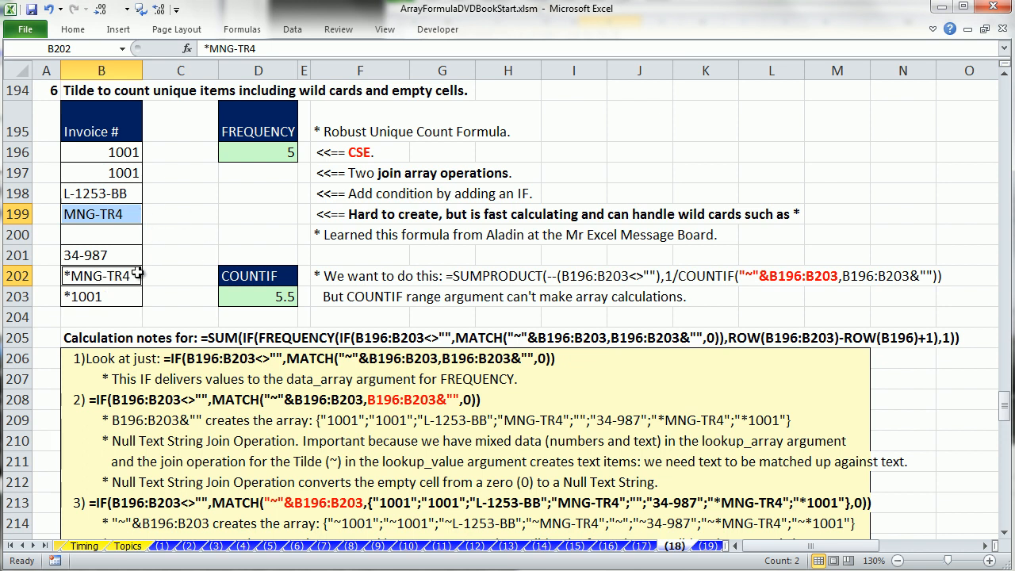
{"action": "left_click", "coordinate": [128, 175]}
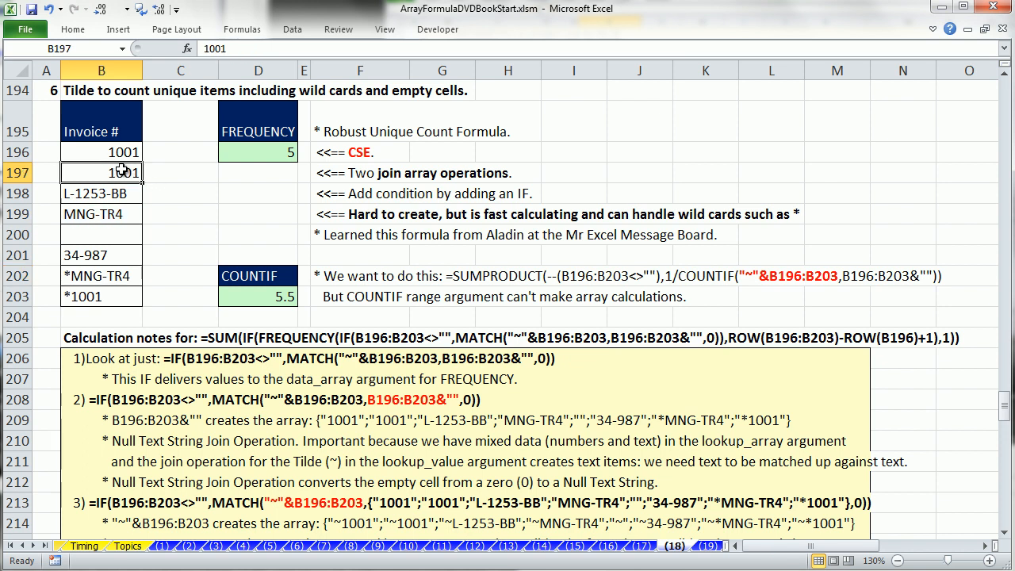
{"action": "left_click", "coordinate": [112, 295]}
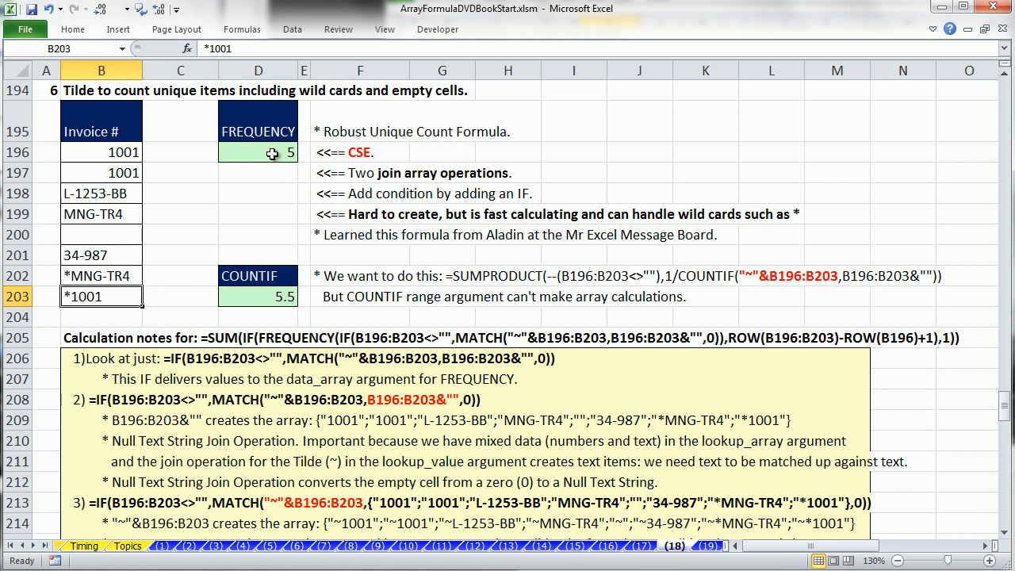
Step: Try to join a tilde to the COUNTIF range argument of the formula in D203, making it COUNTIF("~"&B196:B203,B196:B203&"")
{"action": "double_click", "coordinate": [251, 295]}
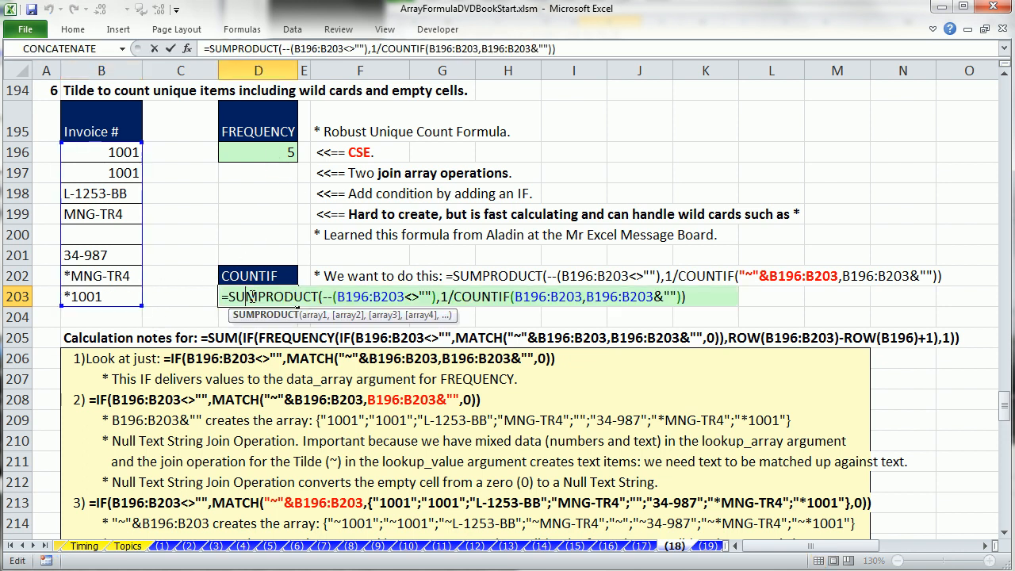
{"action": "left_click", "coordinate": [516, 296]}
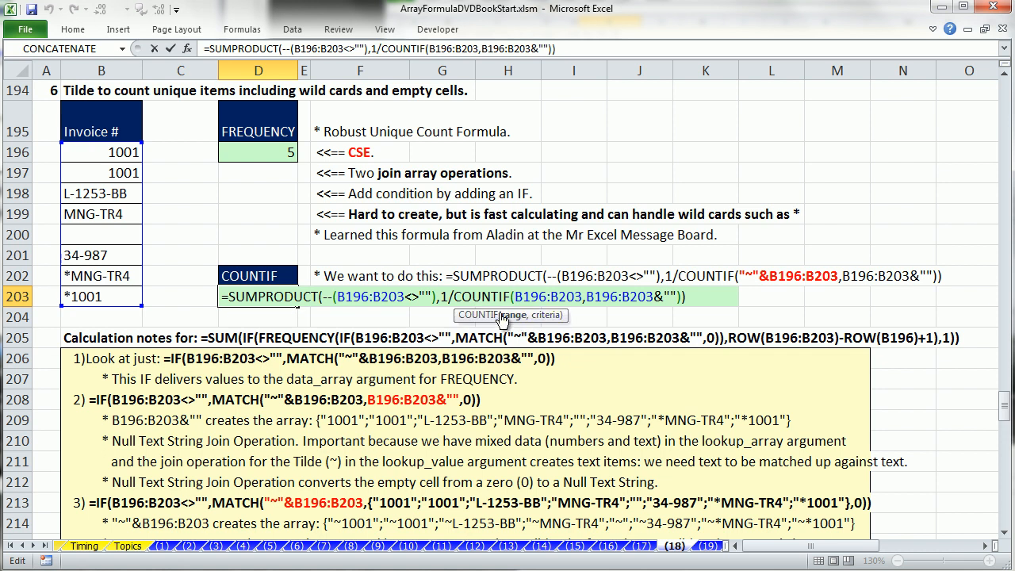
{"action": "type", "text": "\"~\""}
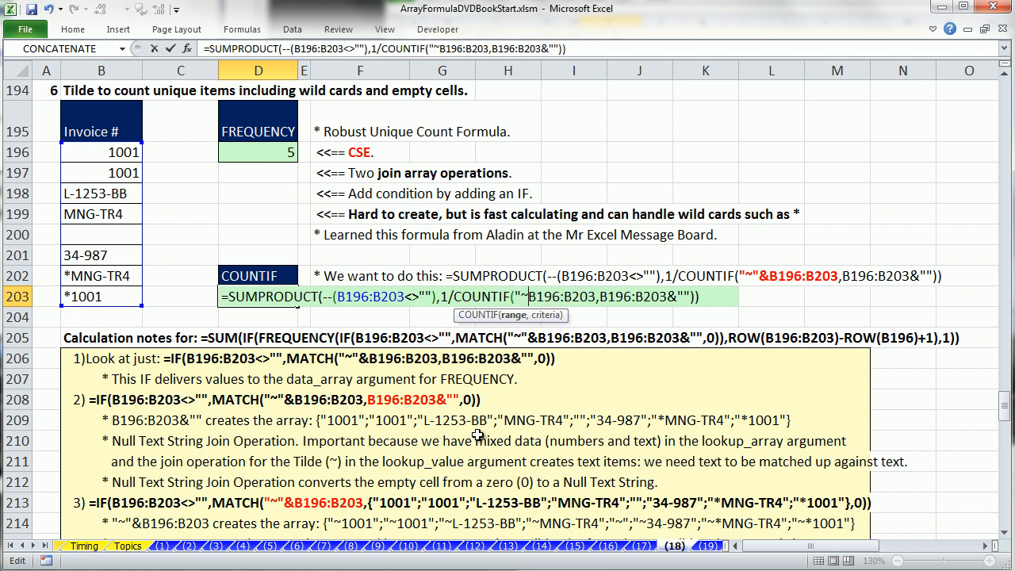
{"action": "type", "text": "&"}
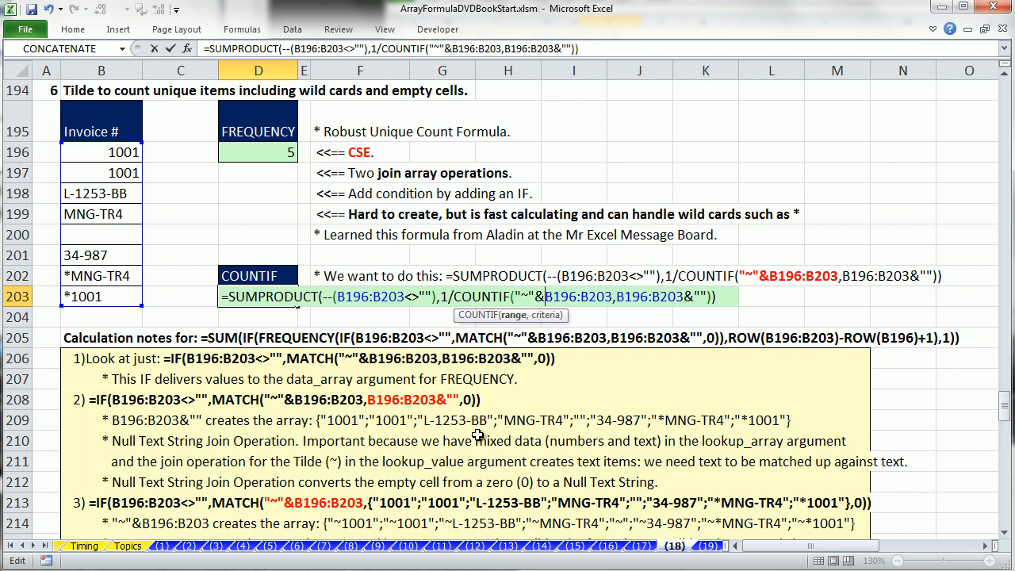
{"action": "key", "text": "Return"}
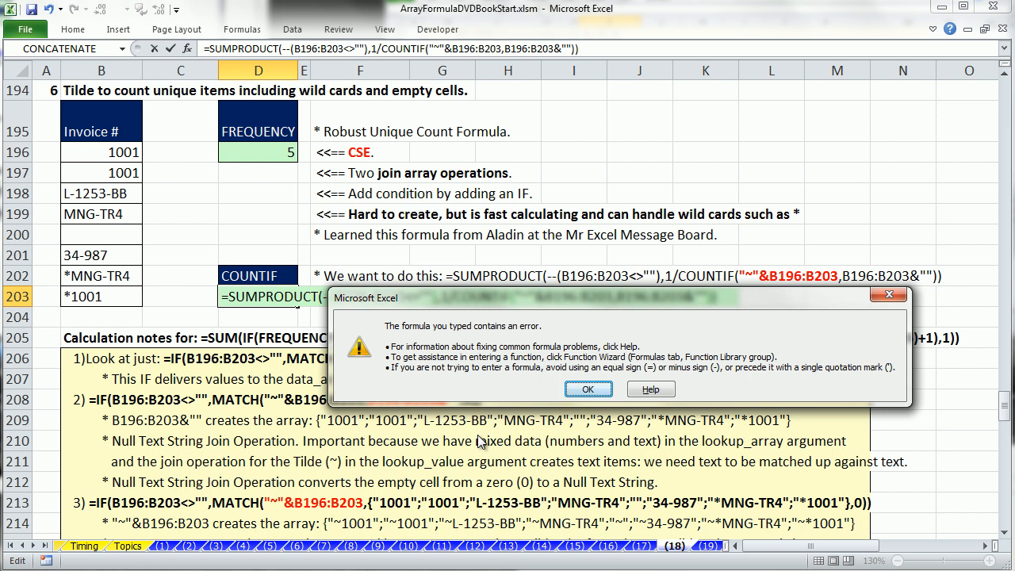
{"action": "key", "text": "Return"}
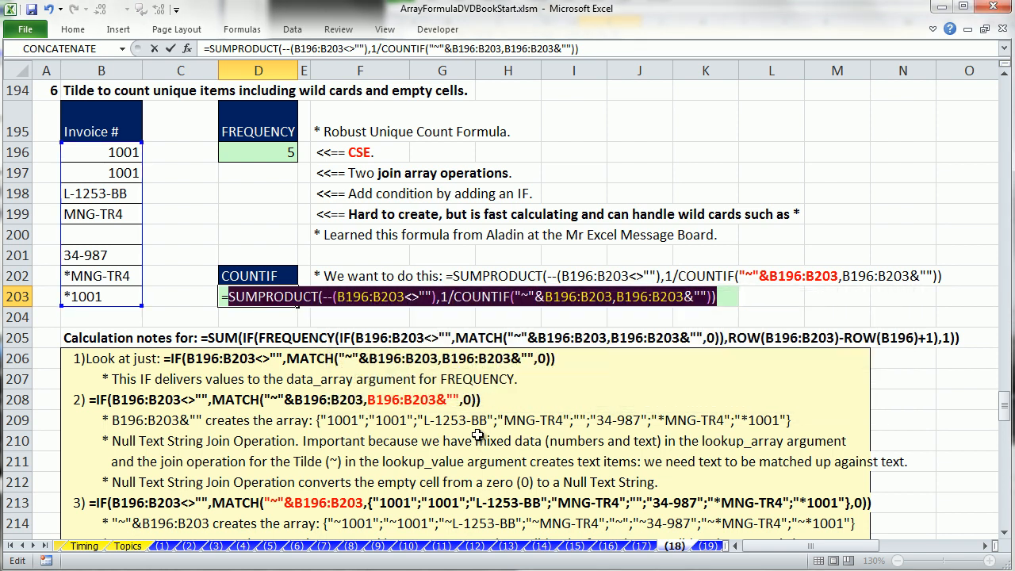
{"action": "left_click", "coordinate": [546, 297]}
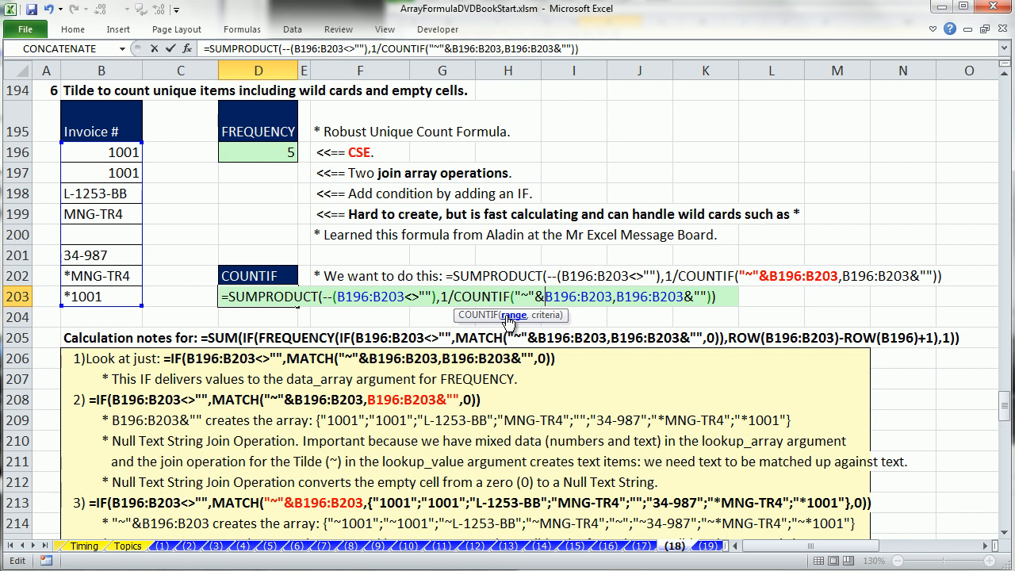
{"action": "key", "text": "Escape"}
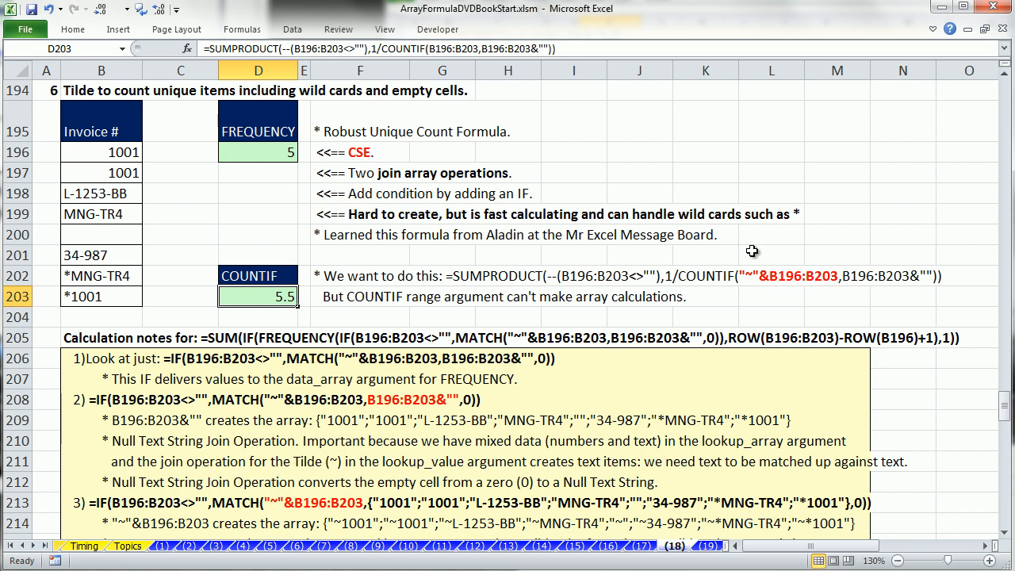
Step: Inspect the FREQUENCY unique count formula in D196 and re-enter it as an array formula
{"action": "double_click", "coordinate": [264, 154]}
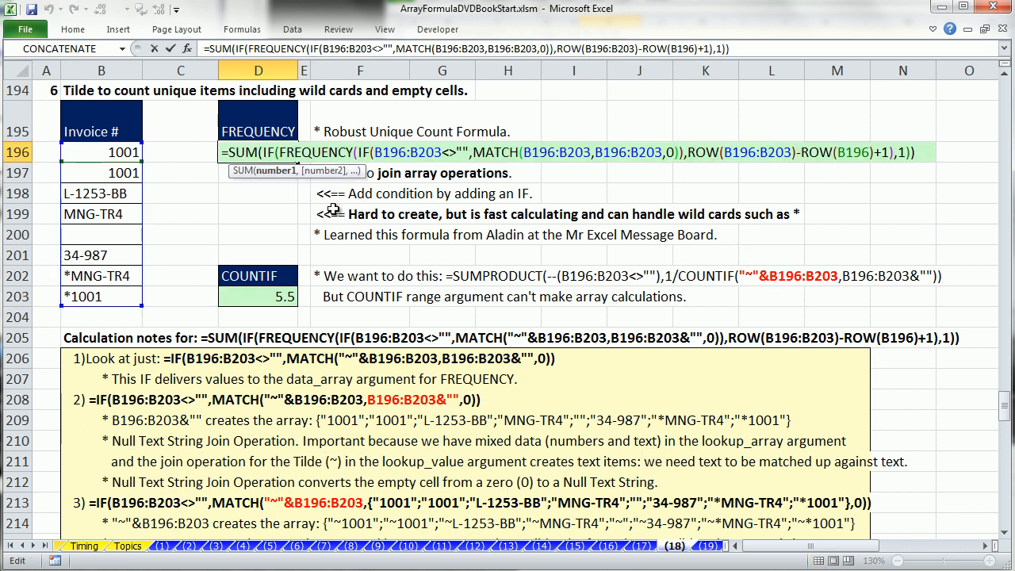
{"action": "key", "text": "Escape"}
{"action": "double_click", "coordinate": [276, 152]}
{"action": "key", "text": "ctrl+shift+Return"}
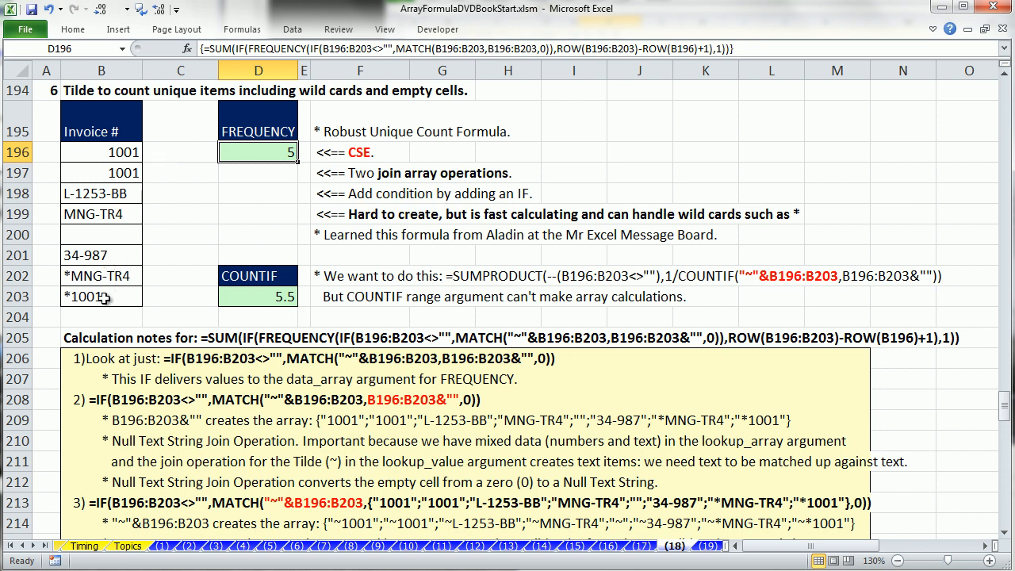
Step: Compare the invoice entry in B197 with B203, and the entry in B199 with B202
{"action": "left_click", "coordinate": [131, 176]}
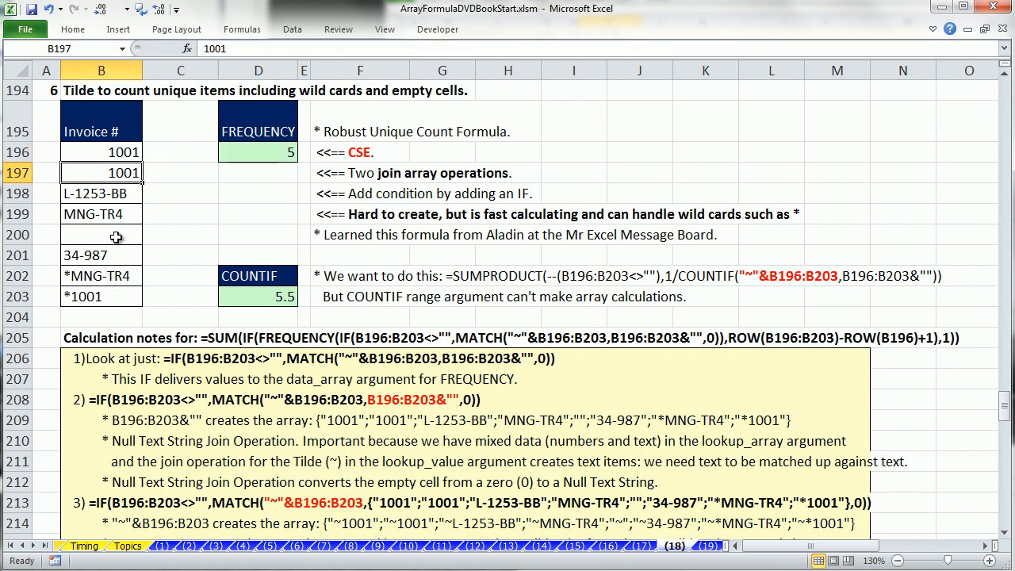
{"action": "left_click", "coordinate": [118, 294], "text": "ctrl"}
{"action": "left_click", "coordinate": [118, 217]}
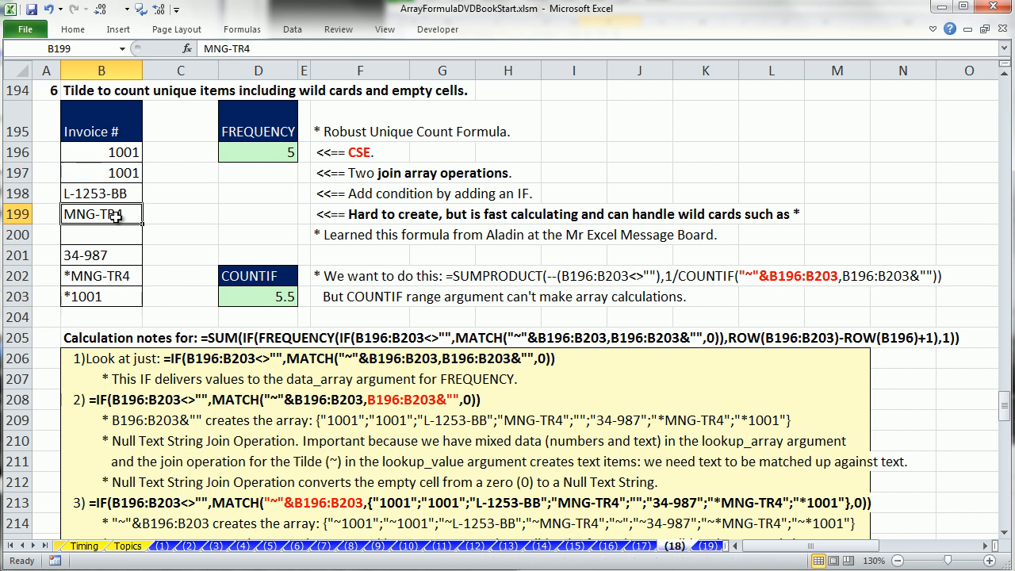
{"action": "left_click", "coordinate": [119, 277], "text": "ctrl"}
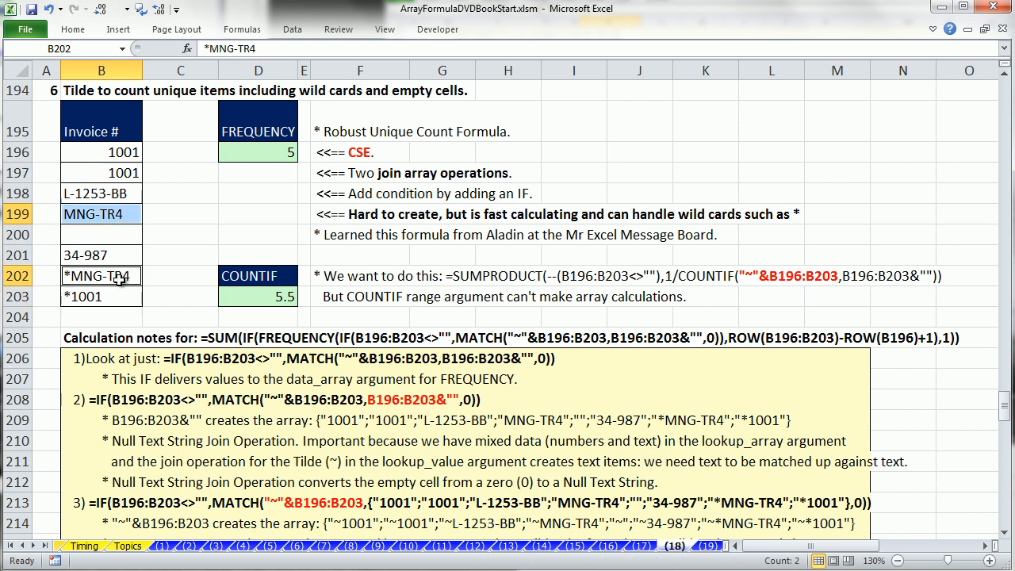
Step: Join a tilde to the MATCH lookup value in D196, making it "~"&B196:B203, and enter it as an array formula
{"action": "double_click", "coordinate": [264, 155]}
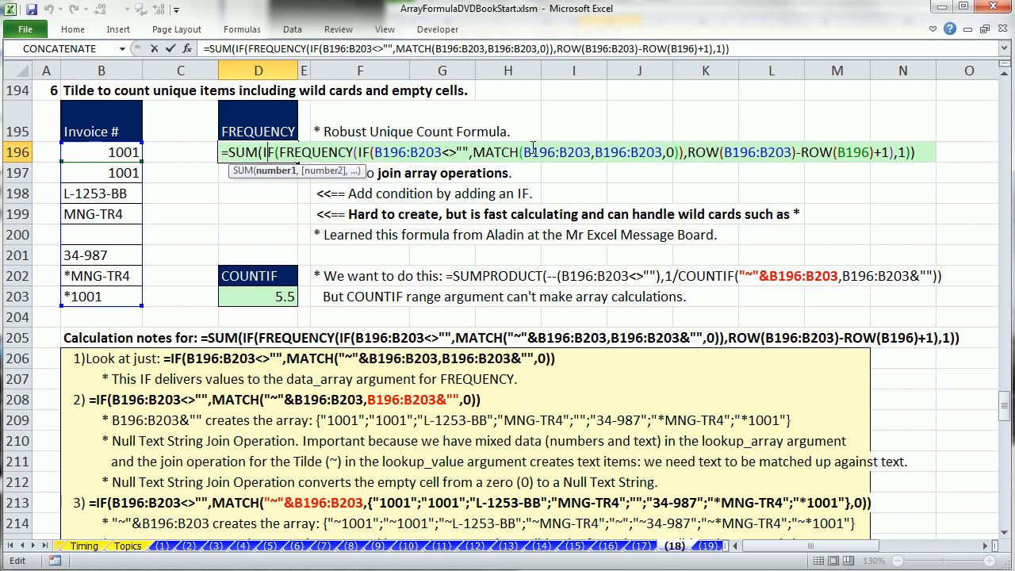
{"action": "left_click", "coordinate": [524, 151]}
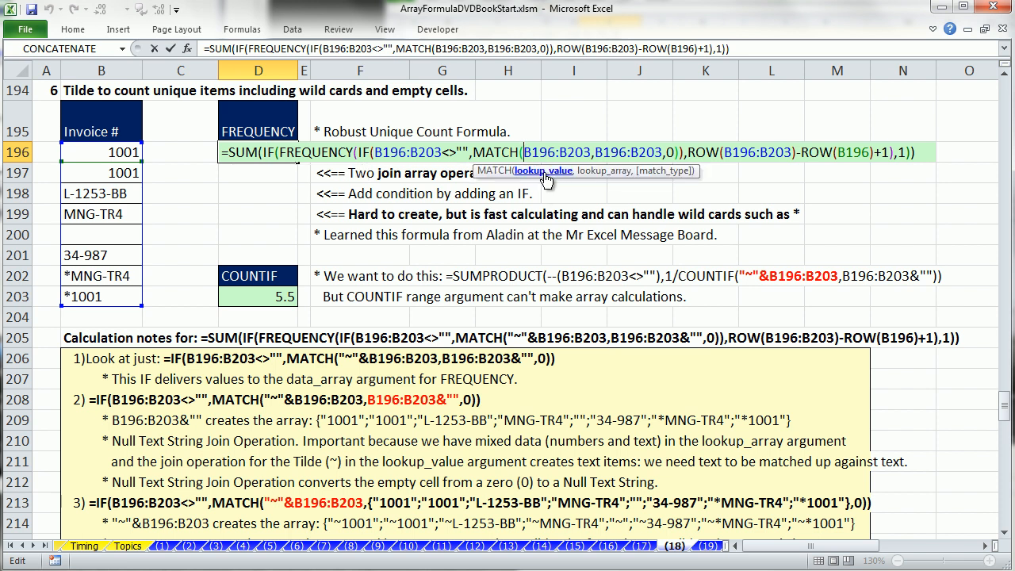
{"action": "type", "text": "\"~\"&"}
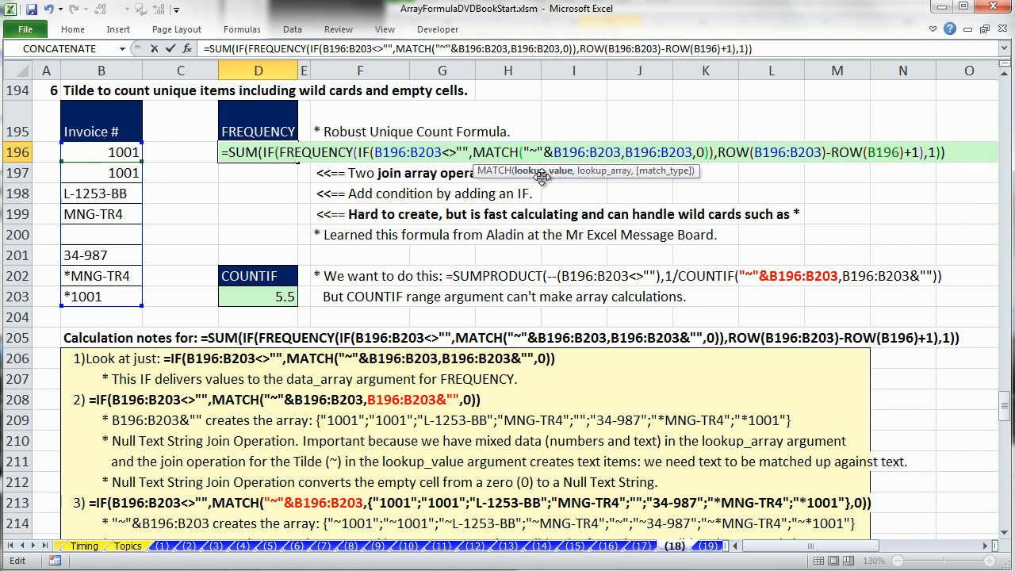
{"action": "key", "text": "ctrl+shift+Return"}
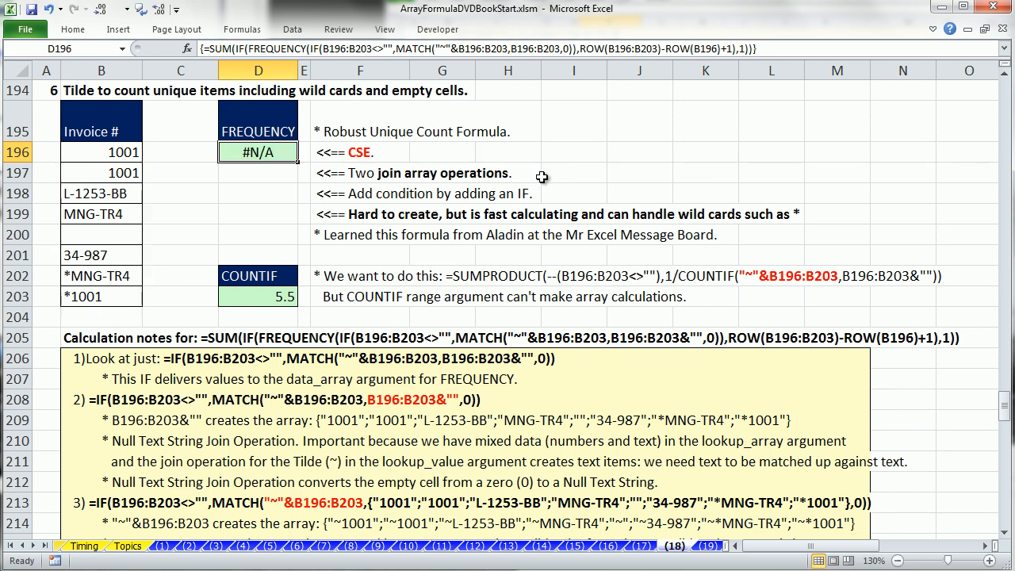
Step: Evaluate the lookup value "~"&B196:B203 inside the D196 formula and restore the expression
{"action": "double_click", "coordinate": [287, 153]}
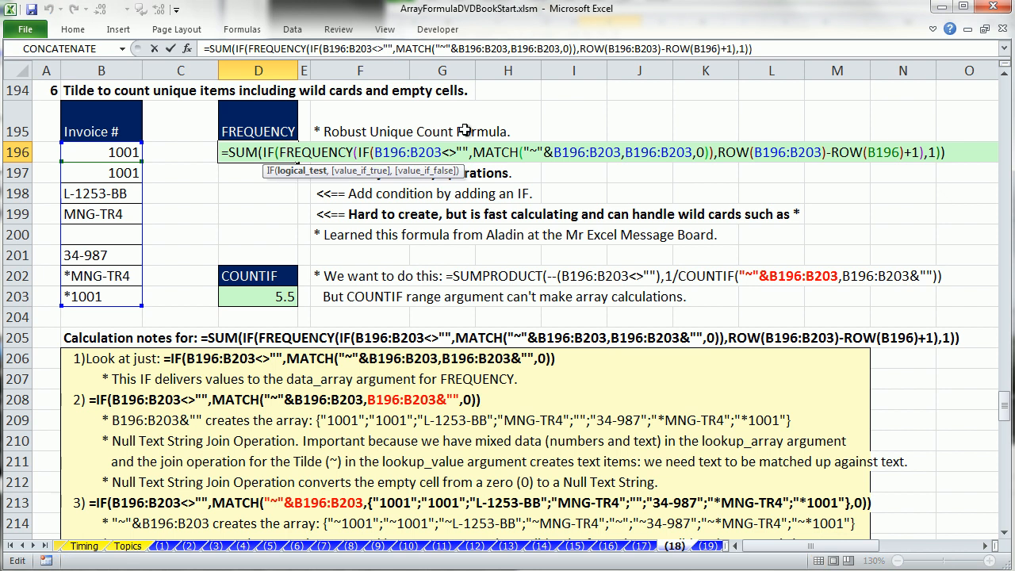
{"action": "left_click_drag", "start_coordinate": [524, 151], "coordinate": [623, 151]}
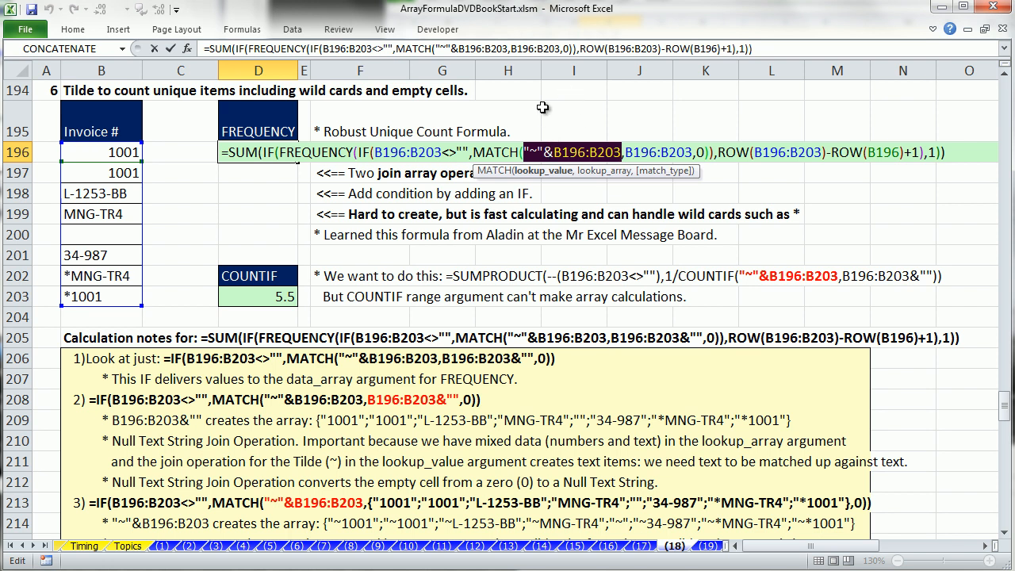
{"action": "key", "text": "F9"}
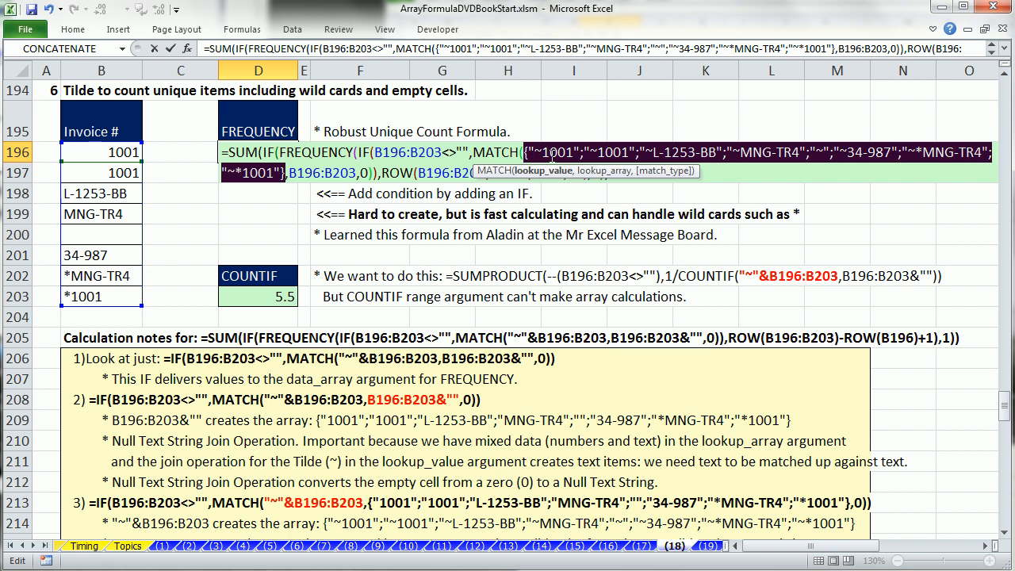
{"action": "key", "text": "ctrl+z"}
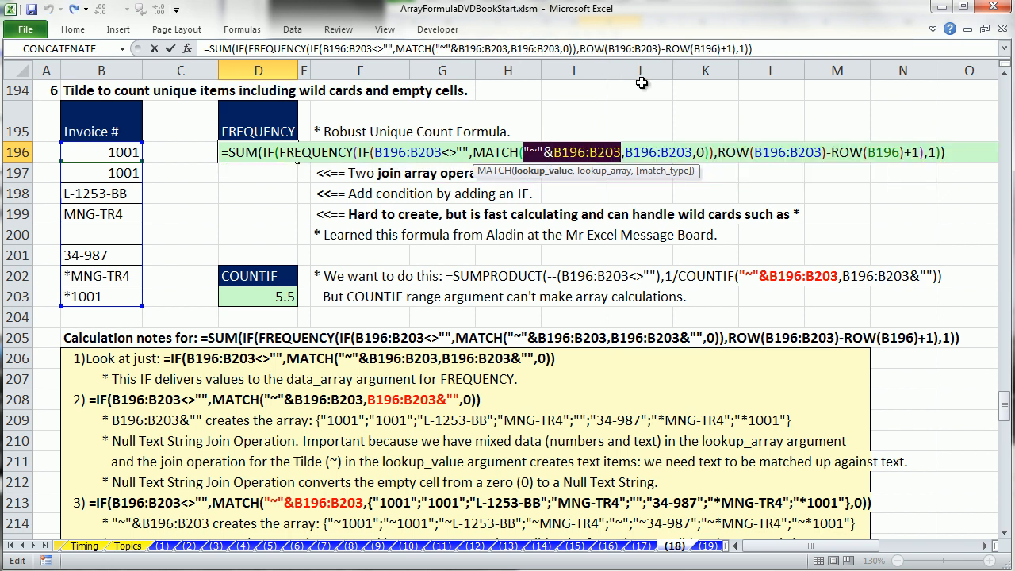
Step: Join a null text string to the MATCH lookup array in D196, making it B196:B203&"", and evaluate that argument temporarily
{"action": "left_click", "coordinate": [646, 149]}
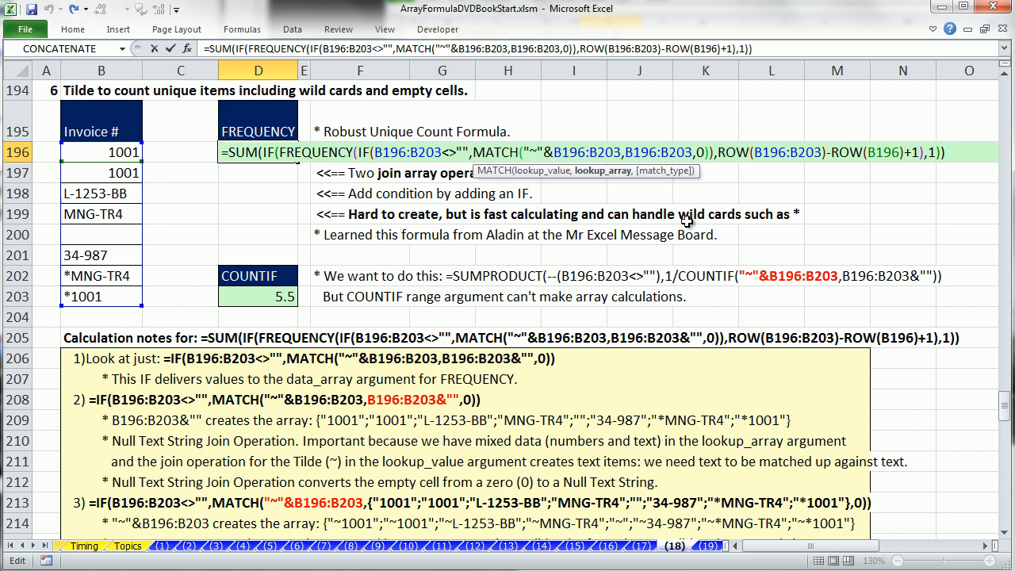
{"action": "type", "text": "&\"\""}
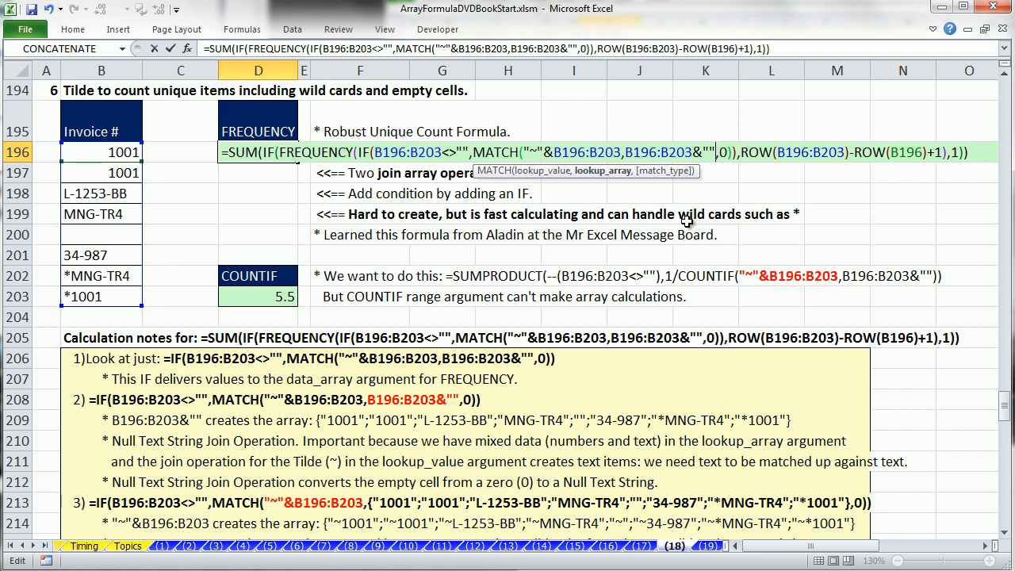
{"action": "left_click_drag", "start_coordinate": [626, 154], "coordinate": [715, 152]}
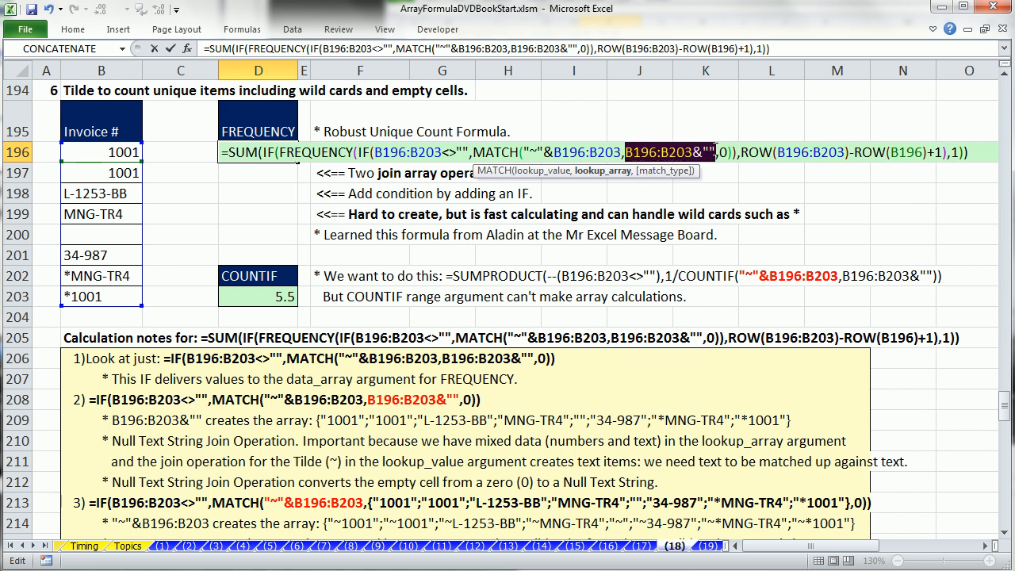
{"action": "key", "text": "F9"}
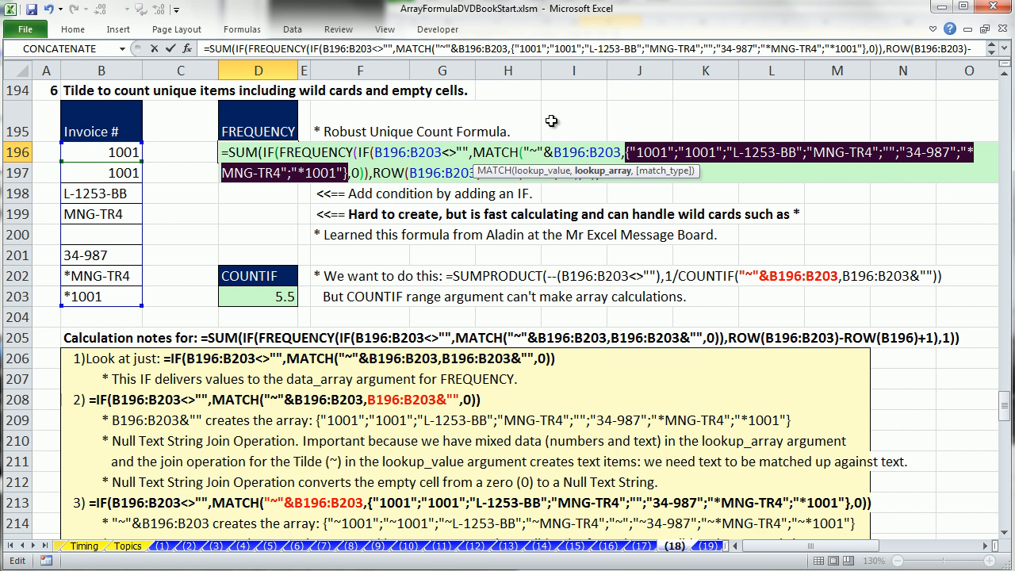
{"action": "key", "text": "ctrl+z"}
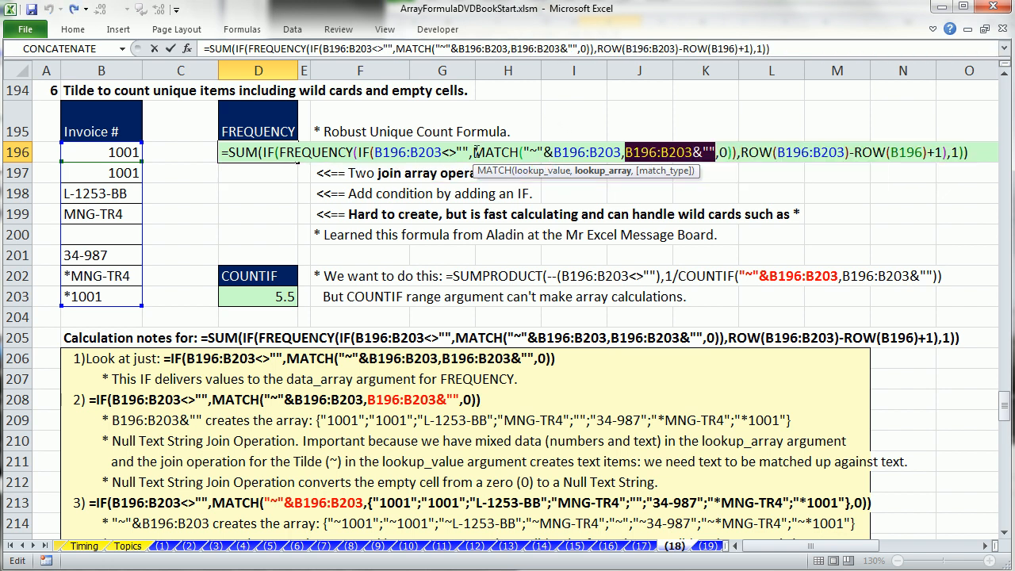
Step: Evaluate the whole MATCH function inside the D196 formula and restore the expression
{"action": "left_click_drag", "start_coordinate": [474, 151], "coordinate": [736, 151]}
{"action": "key", "text": "F9"}
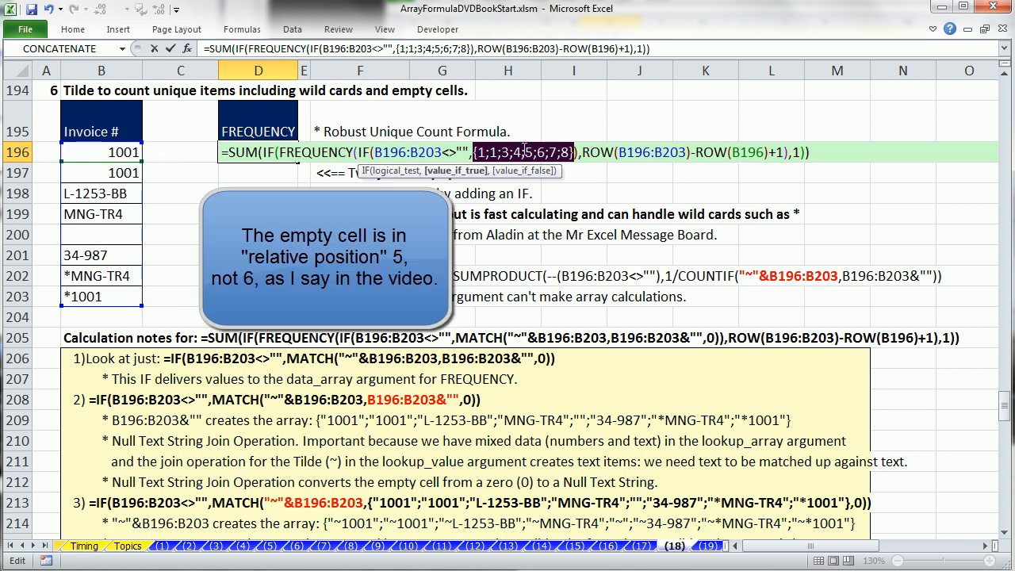
{"action": "key", "text": "ctrl+z"}
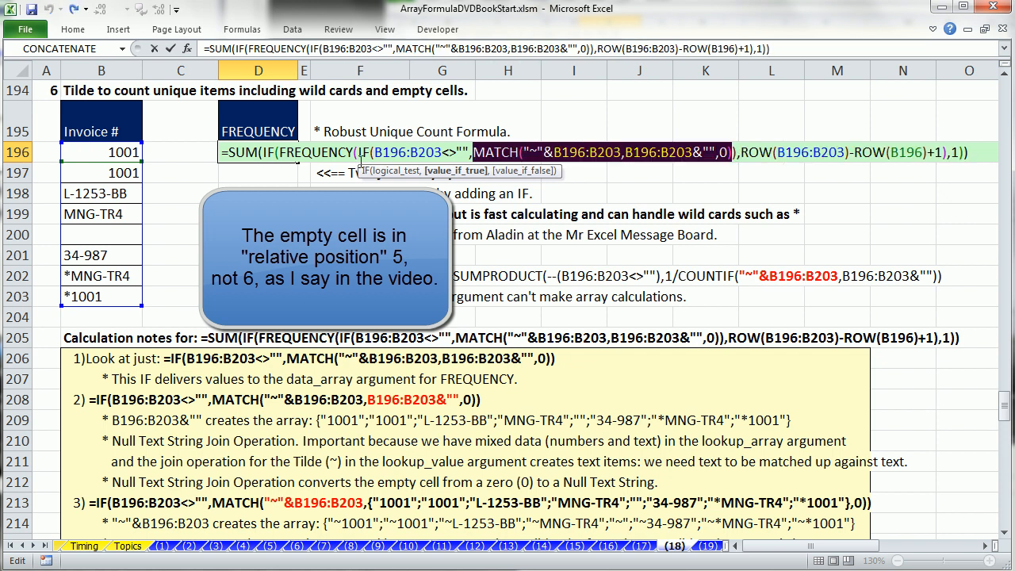
Step: Evaluate the data_array argument of FREQUENCY in the D196 formula and restore the expression
{"action": "left_click", "coordinate": [353, 153]}
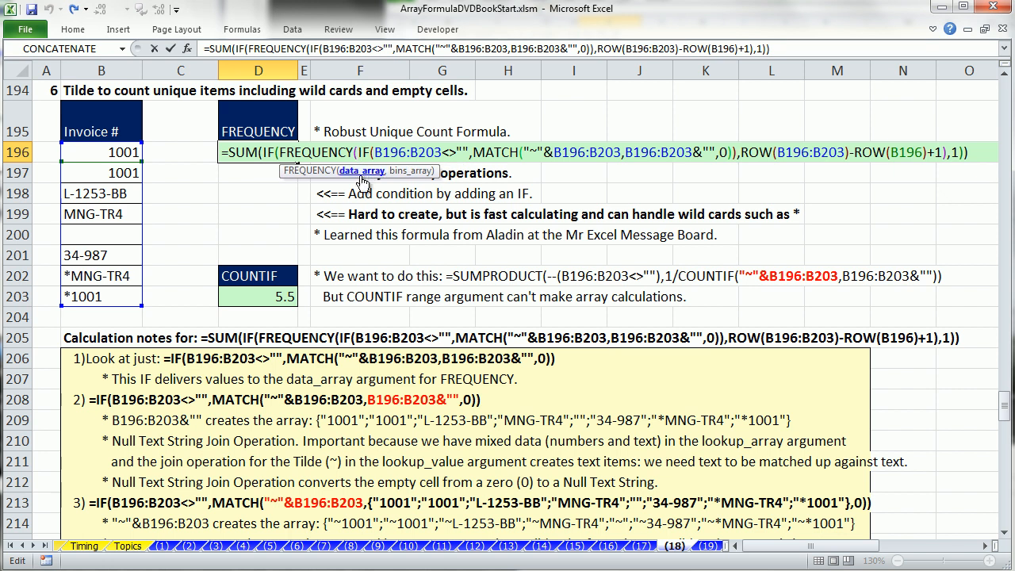
{"action": "left_click", "coordinate": [366, 173]}
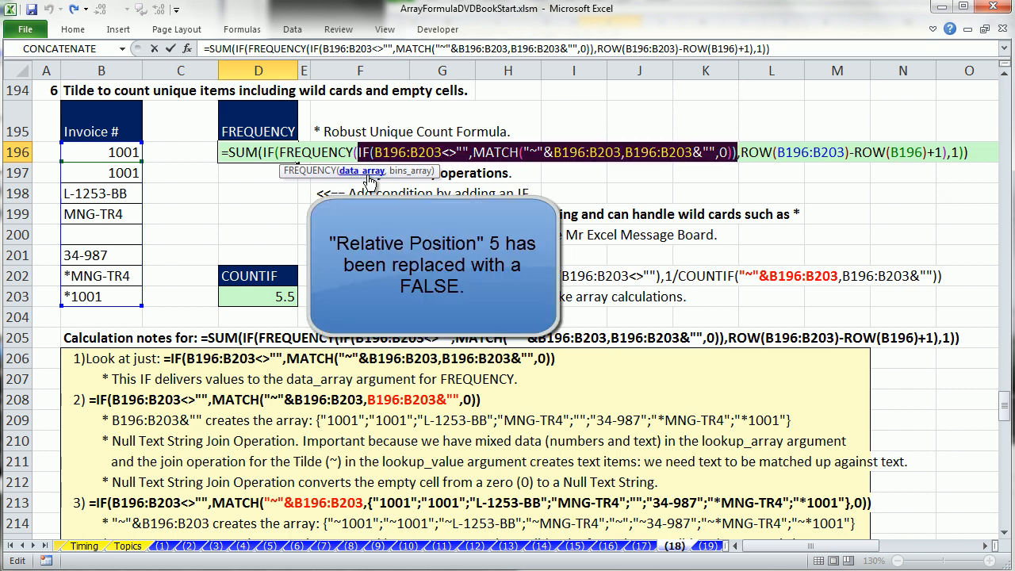
{"action": "key", "text": "F9"}
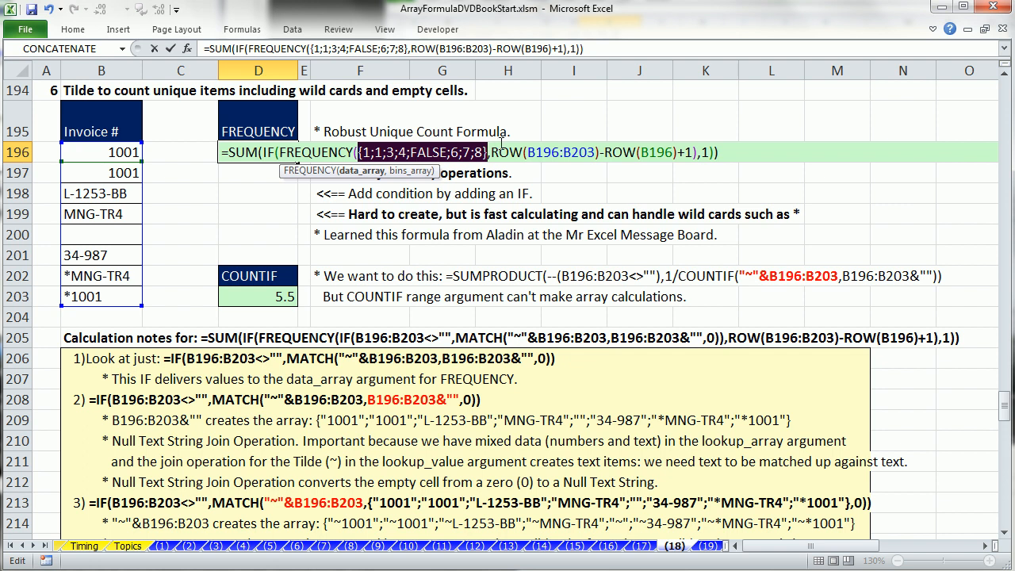
{"action": "key", "text": "ctrl+z"}
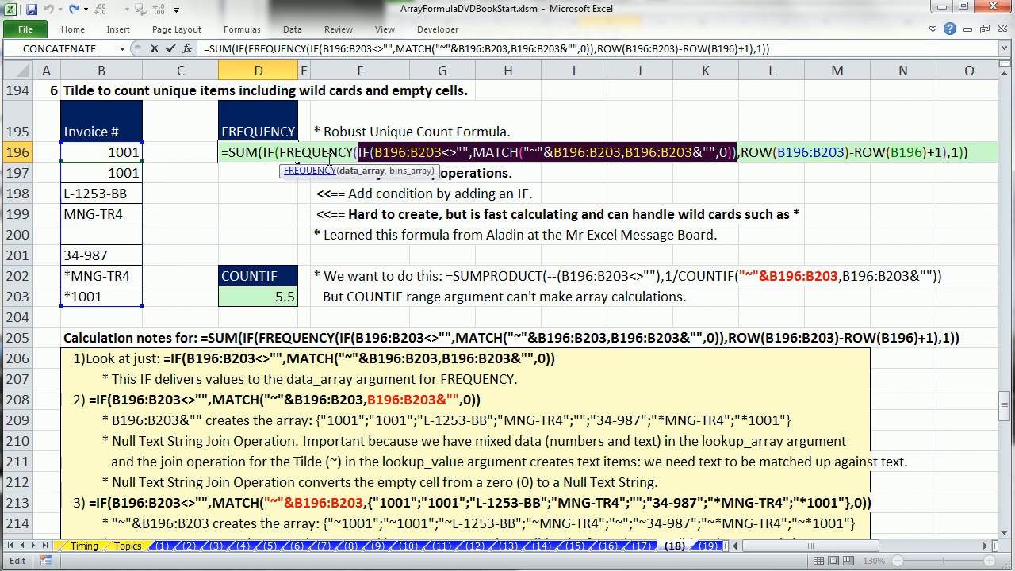
Step: Evaluate the logical_test argument of the outer IF in the D196 formula and restore the expression
{"action": "left_click", "coordinate": [280, 151]}
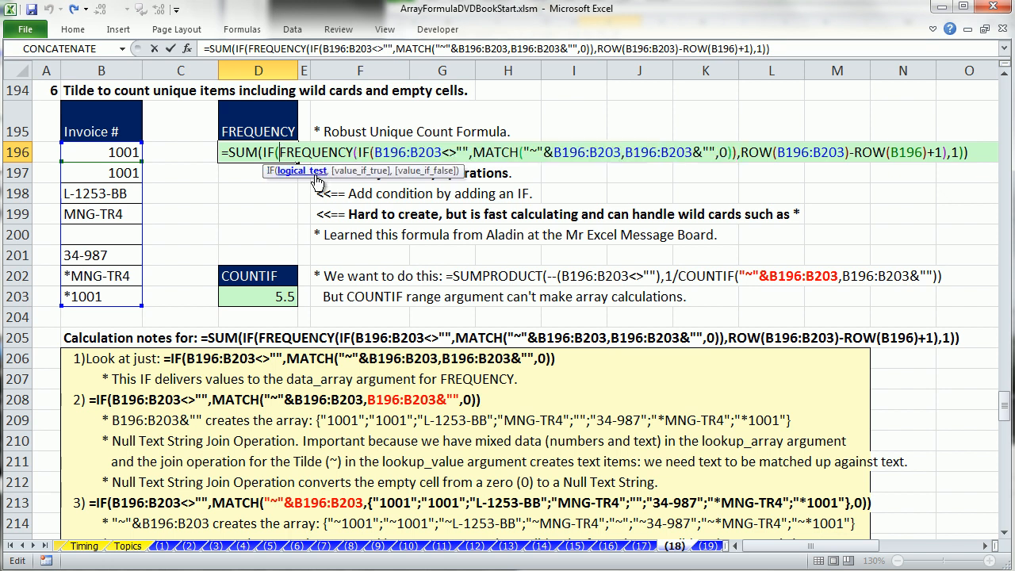
{"action": "left_click", "coordinate": [323, 171]}
{"action": "key", "text": "F9"}
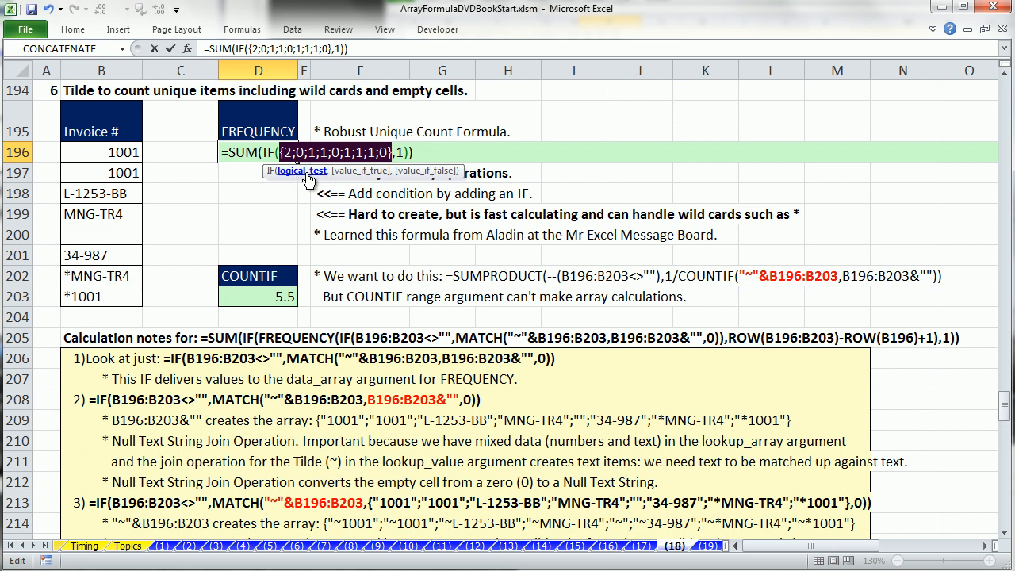
{"action": "key", "text": "ctrl+z"}
Step: Evaluate the number1 argument of SUM in the D196 formula and restore the expression
{"action": "left_click", "coordinate": [264, 153]}
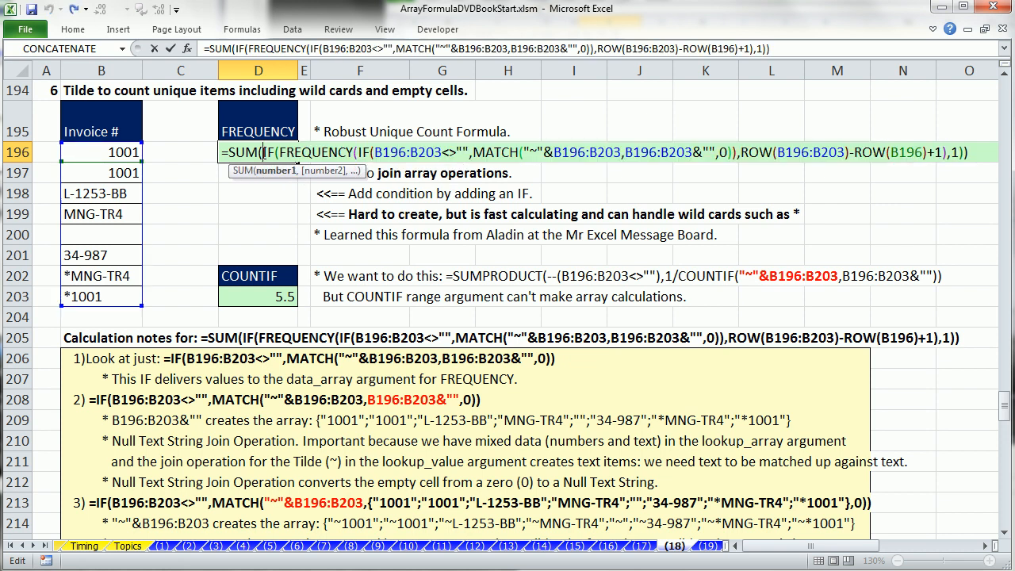
{"action": "left_click", "coordinate": [275, 171]}
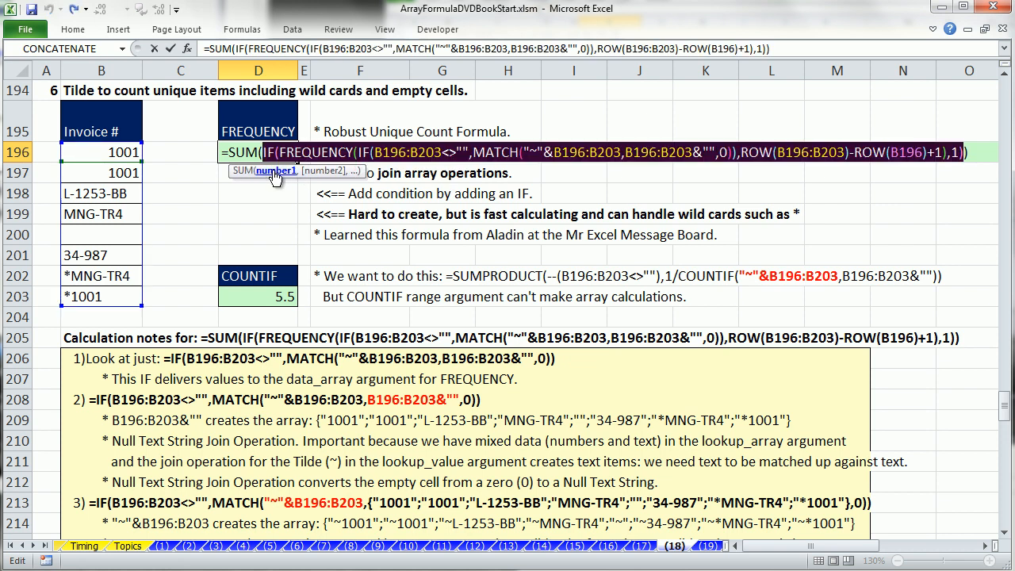
{"action": "key", "text": "F9"}
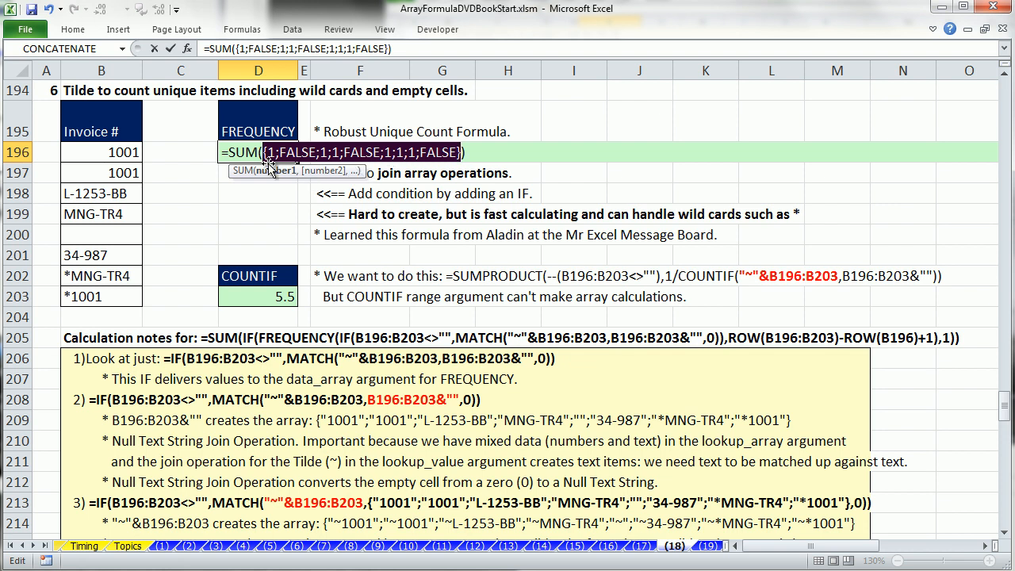
{"action": "key", "text": "ctrl+z"}
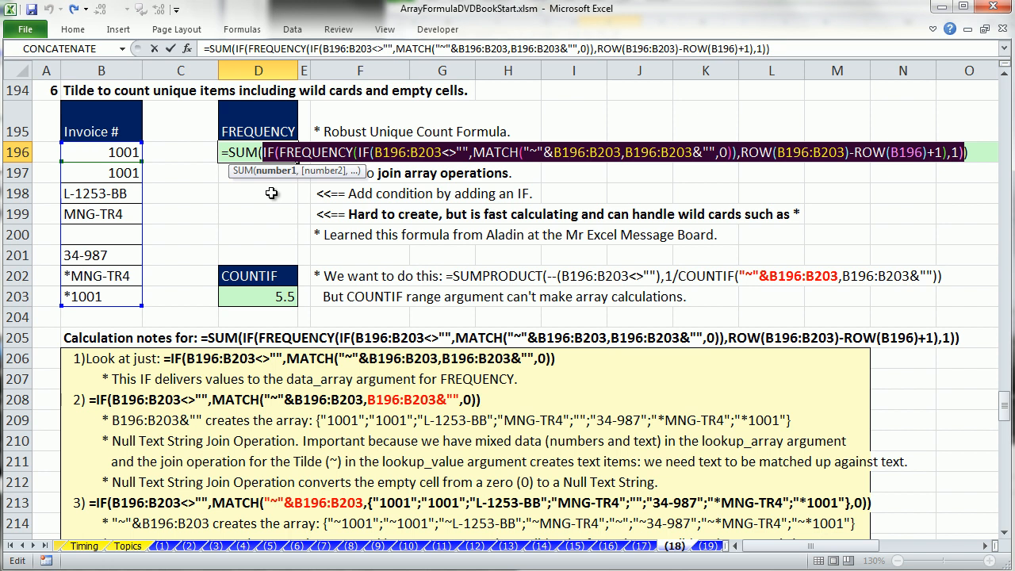
Step: Enter the D196 unique count formula as an array formula, reopening it once for review and re-entering it
{"action": "key", "text": "ctrl+shift+Return"}
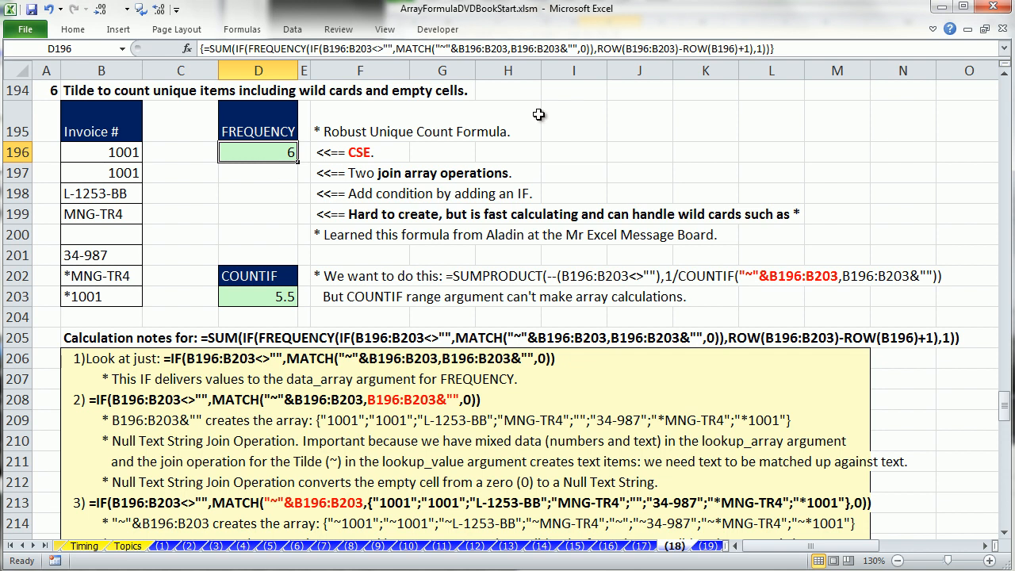
{"action": "double_click", "coordinate": [267, 153]}
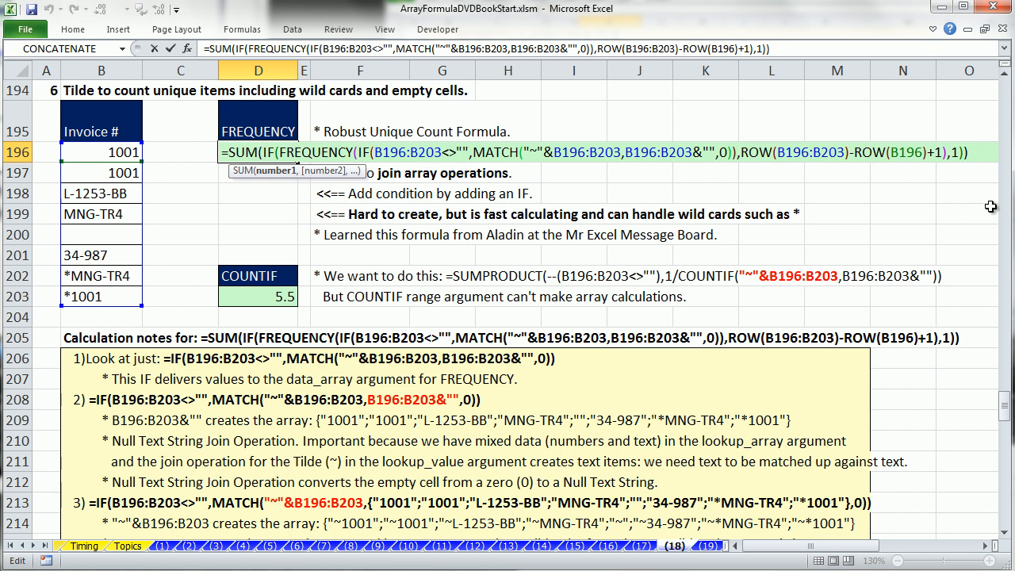
{"action": "key", "text": "ctrl+shift+Return"}
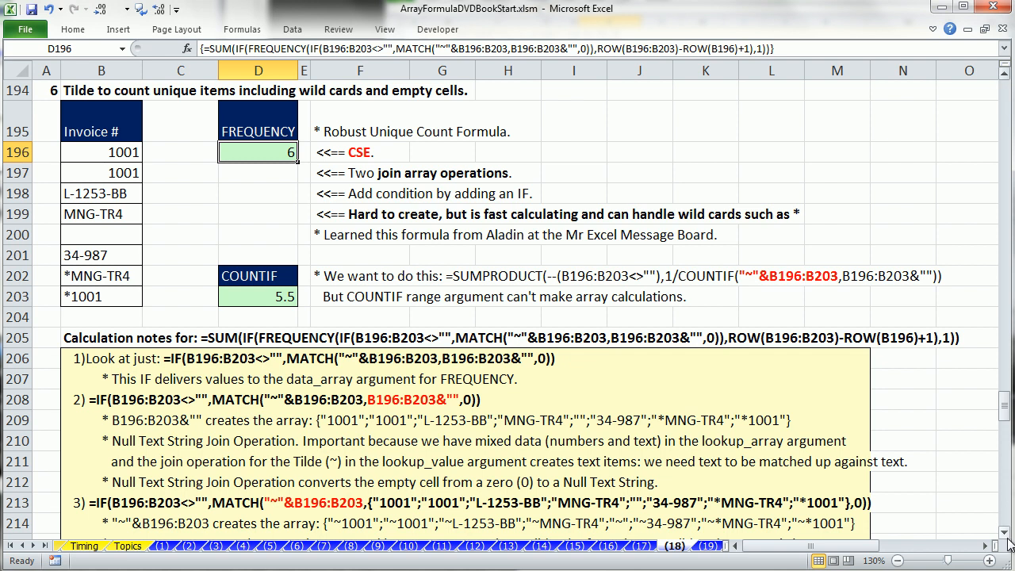
Step: Examine the data_array and IF arguments of the unique count formula in F245 and re-enter it as an array formula
{"action": "left_click_drag", "start_coordinate": [1005, 536], "coordinate": [1006, 536]}
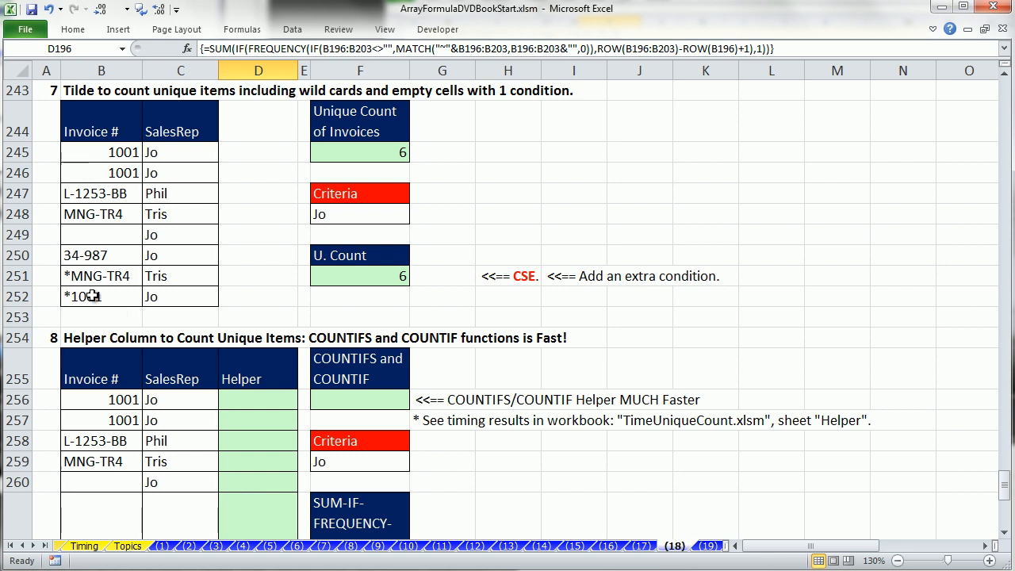
{"action": "left_click", "coordinate": [359, 152]}
{"action": "double_click", "coordinate": [359, 152]}
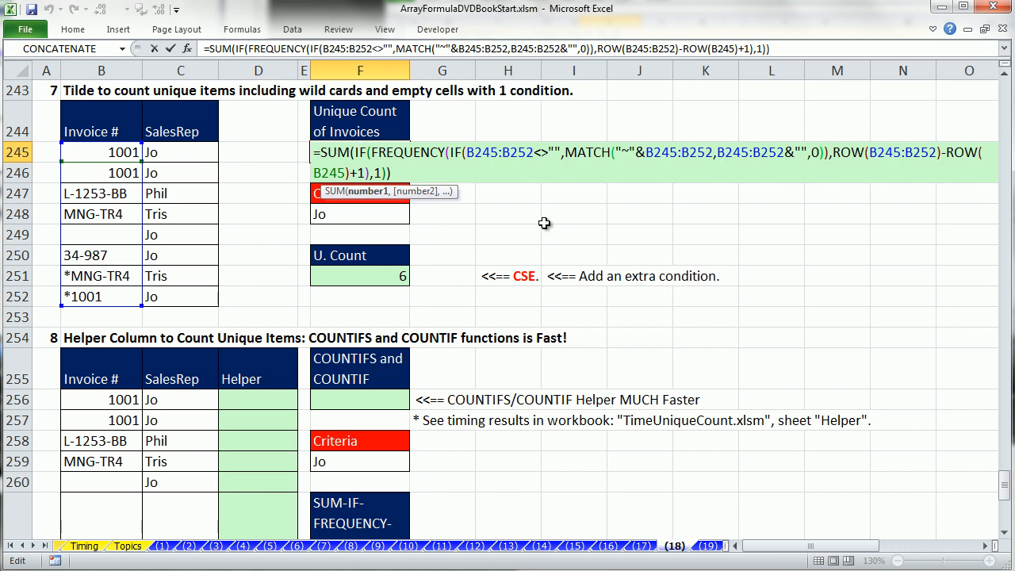
{"action": "left_click", "coordinate": [448, 152]}
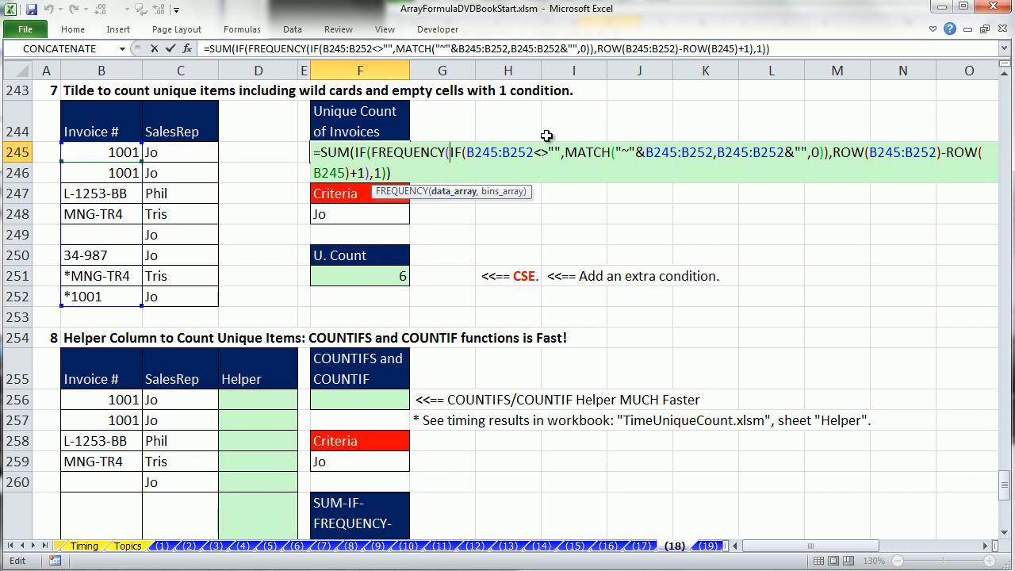
{"action": "left_click", "coordinate": [565, 152]}
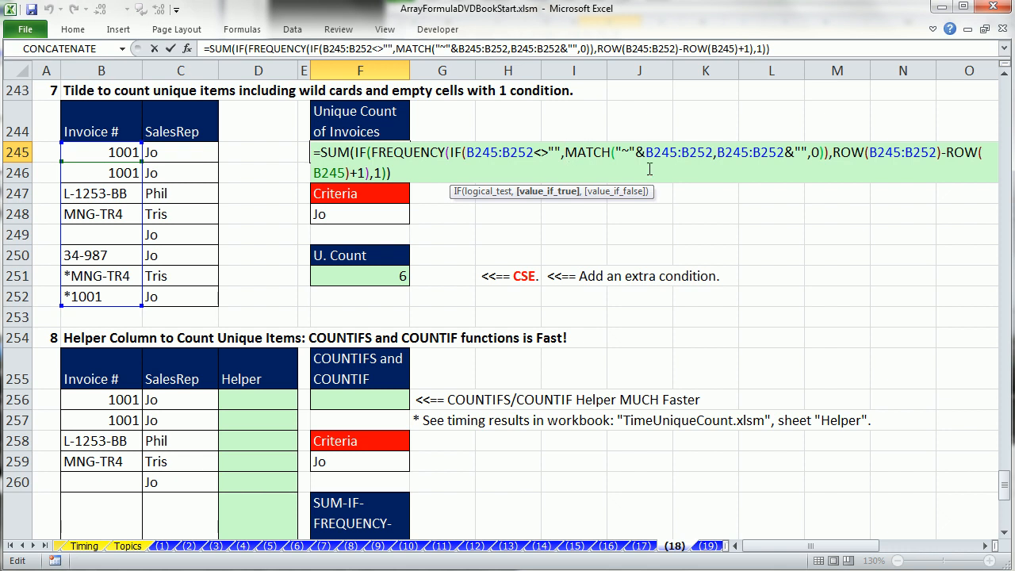
{"action": "left_click", "coordinate": [451, 152]}
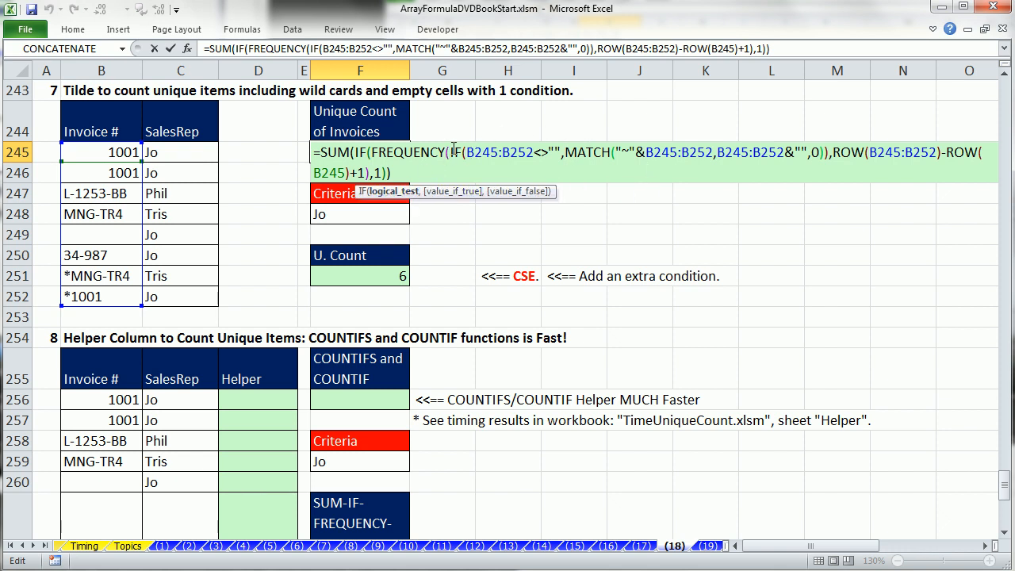
{"action": "key", "text": "ctrl+shift+Return"}
Step: In the F251 formula, nest IF(C245:C252=F248, ...) around MATCH in the inner IF's value_if_true argument, closing its parenthesis after MATCH
{"action": "double_click", "coordinate": [356, 276]}
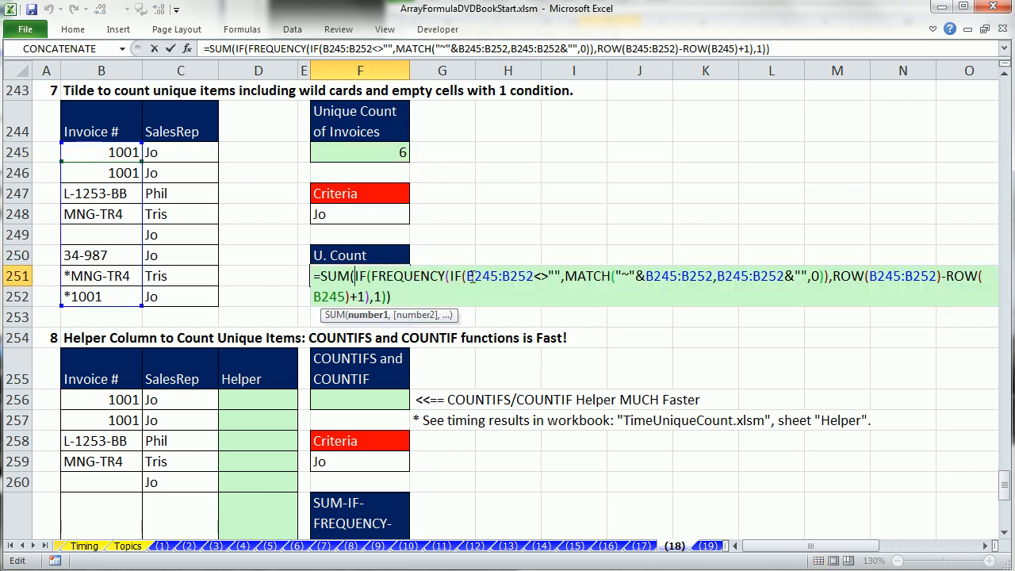
{"action": "left_click", "coordinate": [565, 278]}
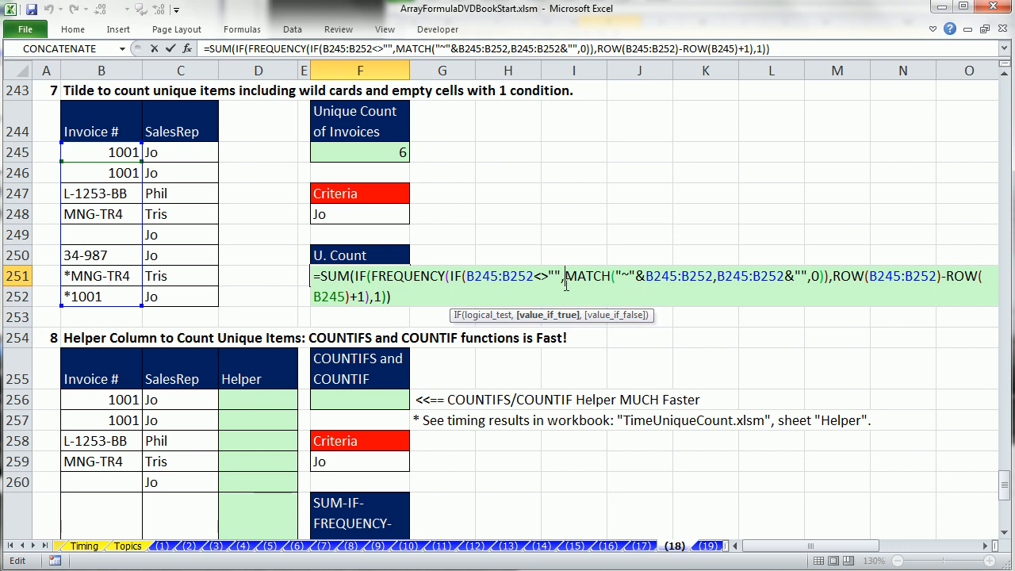
{"action": "left_click", "coordinate": [449, 277]}
{"action": "left_click", "coordinate": [450, 315]}
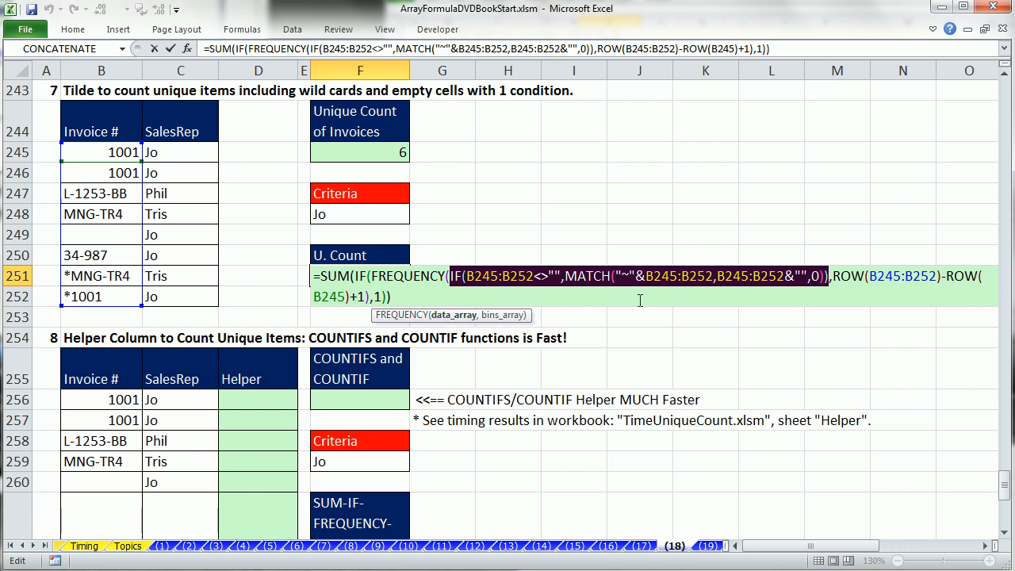
{"action": "left_click", "coordinate": [565, 279]}
{"action": "type", "text": "IF("}
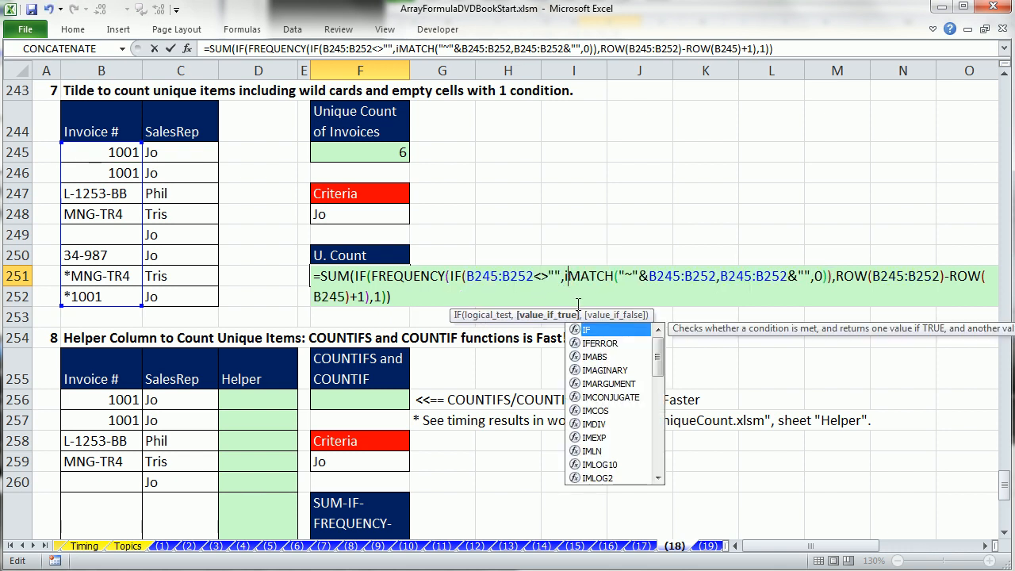
{"action": "left_click_drag", "start_coordinate": [179, 153], "coordinate": [186, 295]}
{"action": "type", "text": "="}
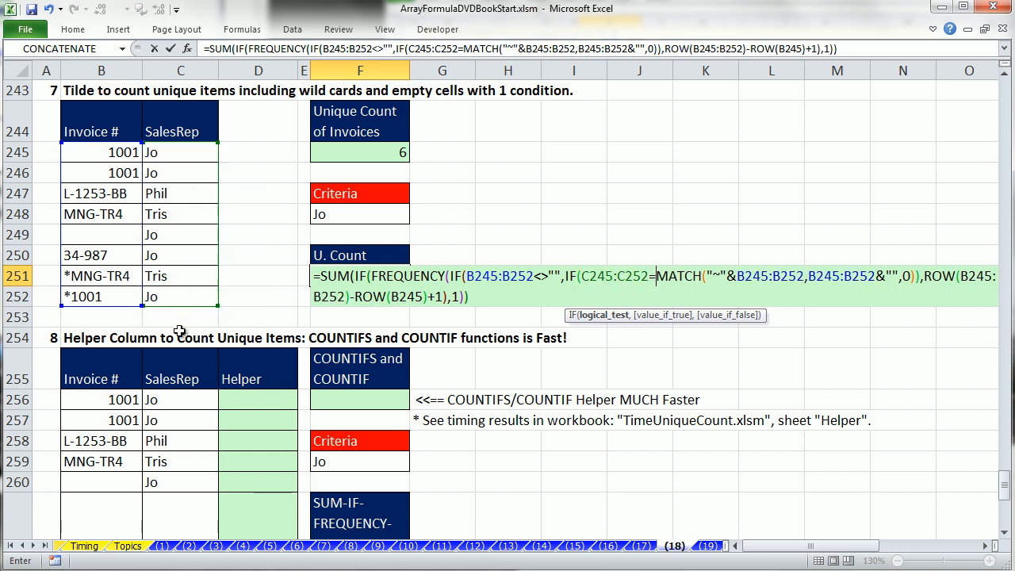
{"action": "left_click", "coordinate": [340, 215]}
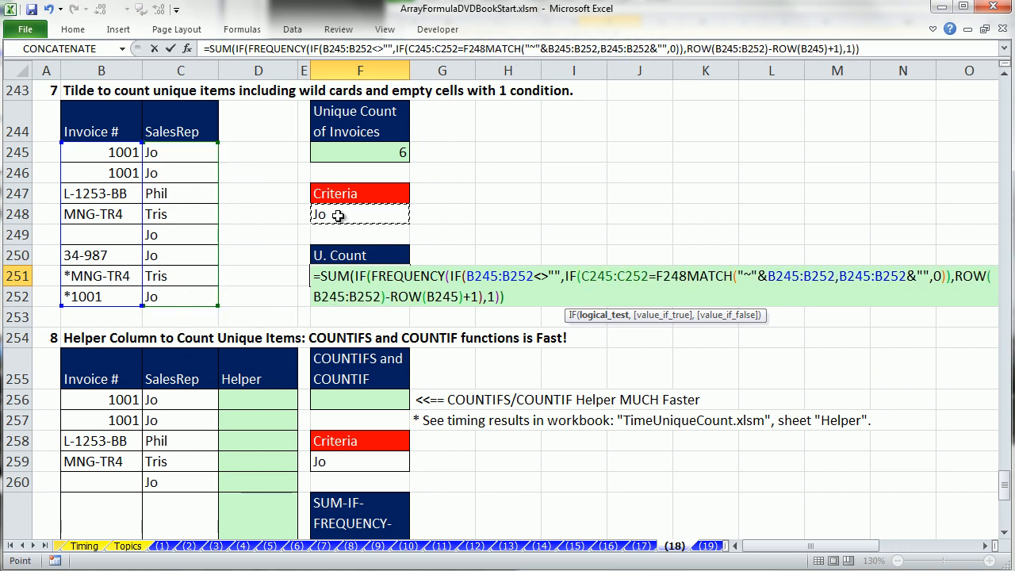
{"action": "type", "text": ","}
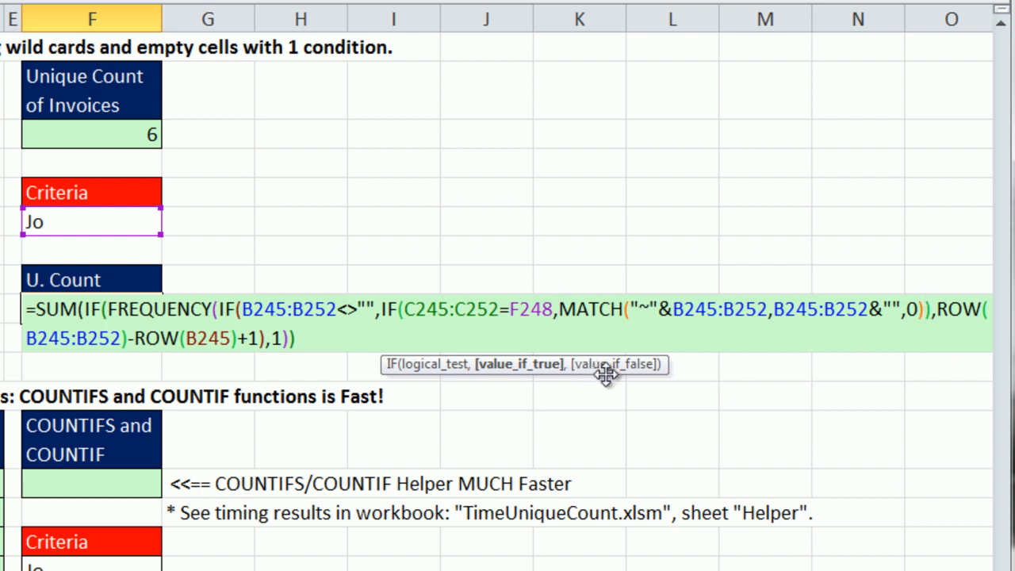
{"action": "type", "text": ")"}
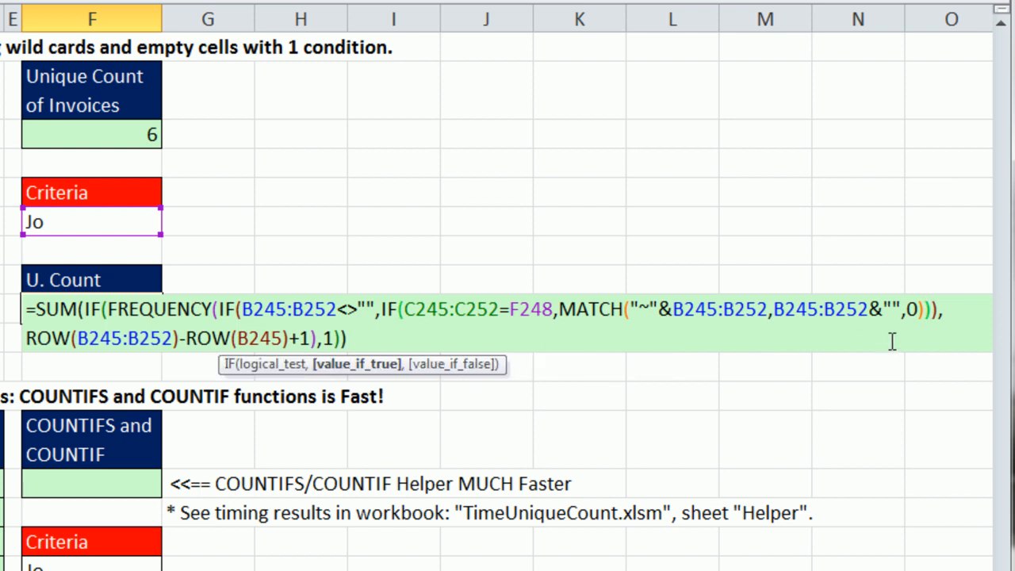
{"action": "type", "text": ","}
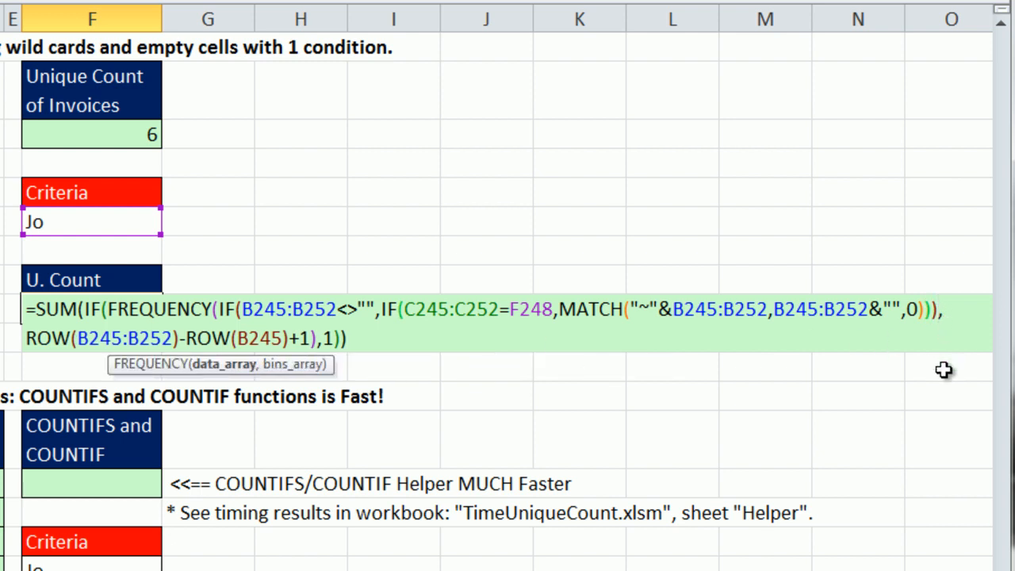
Step: Evaluate the data_array argument of FREQUENCY in F251, restore the expression, and enter it as an array formula
{"action": "left_click", "coordinate": [216, 366]}
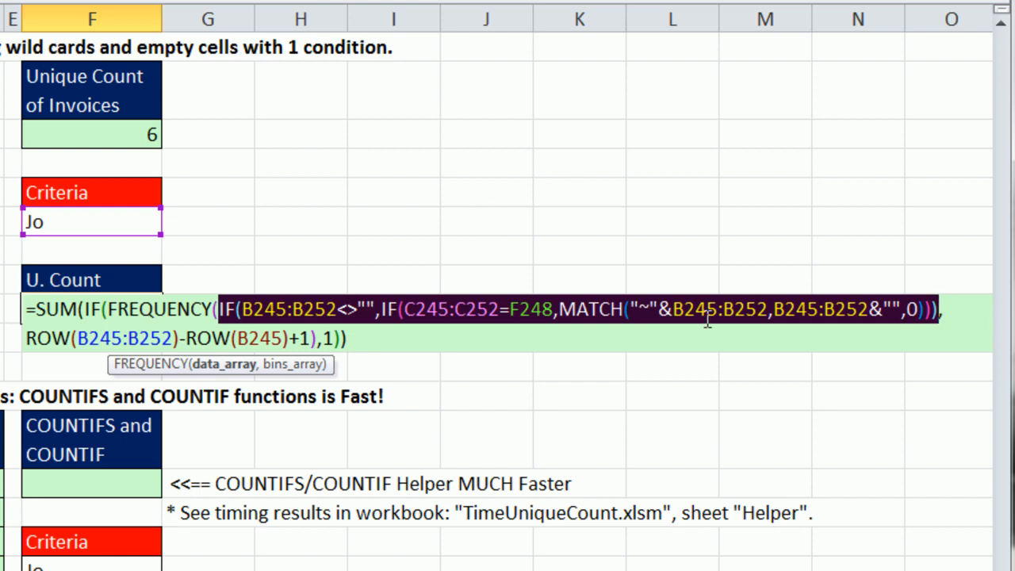
{"action": "key", "text": "F9"}
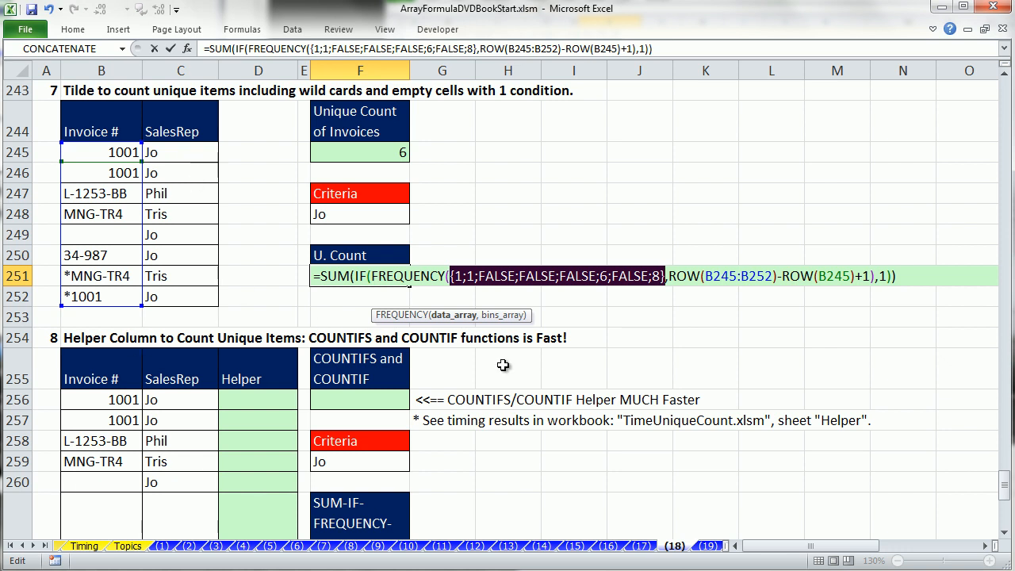
{"action": "key", "text": "ctrl+z"}
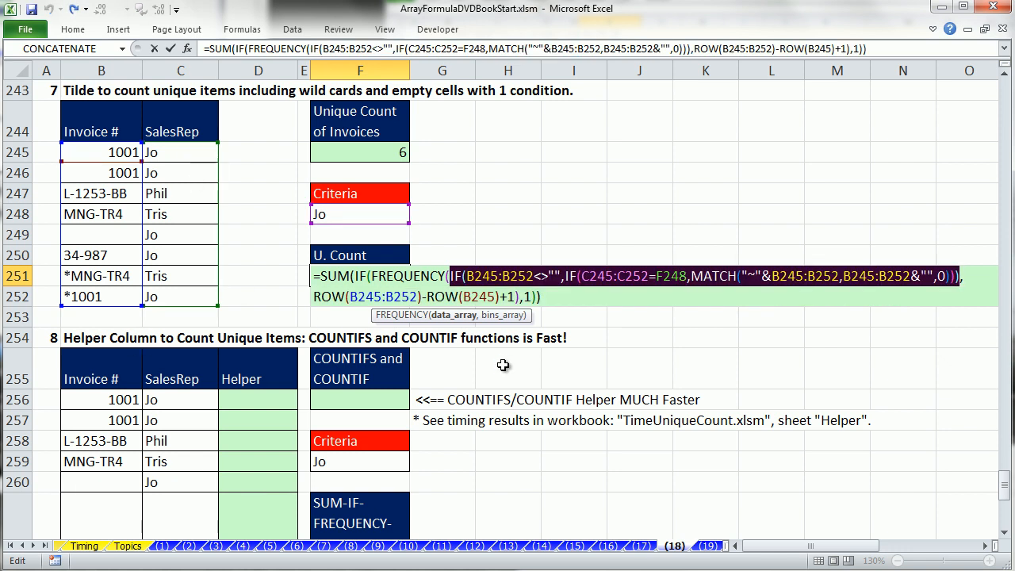
{"action": "key", "text": "ctrl+shift+Return"}
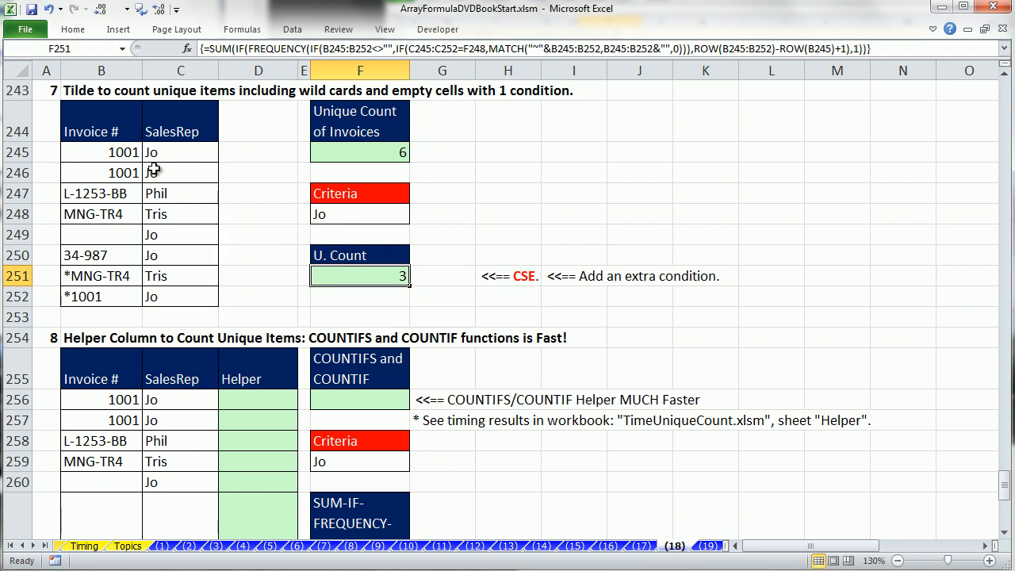
Step: Check the F251 count by highlighting the criteria sales rep's invoices in B245:B246, B250 and B252, and clear the selection
{"action": "left_click_drag", "start_coordinate": [127, 151], "coordinate": [129, 169]}
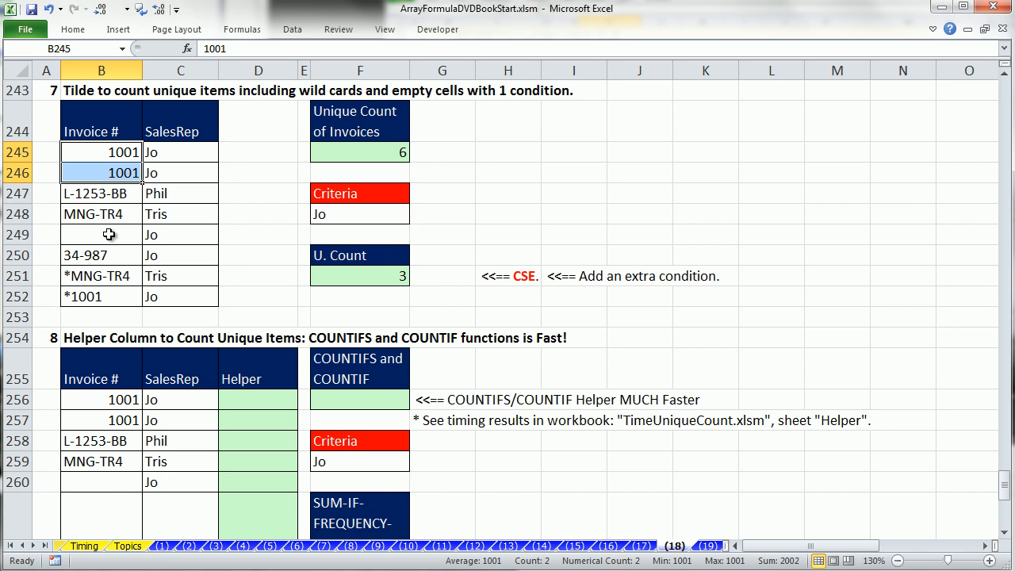
{"action": "left_click", "coordinate": [120, 257], "text": "ctrl"}
{"action": "left_click", "coordinate": [99, 295], "text": "ctrl"}
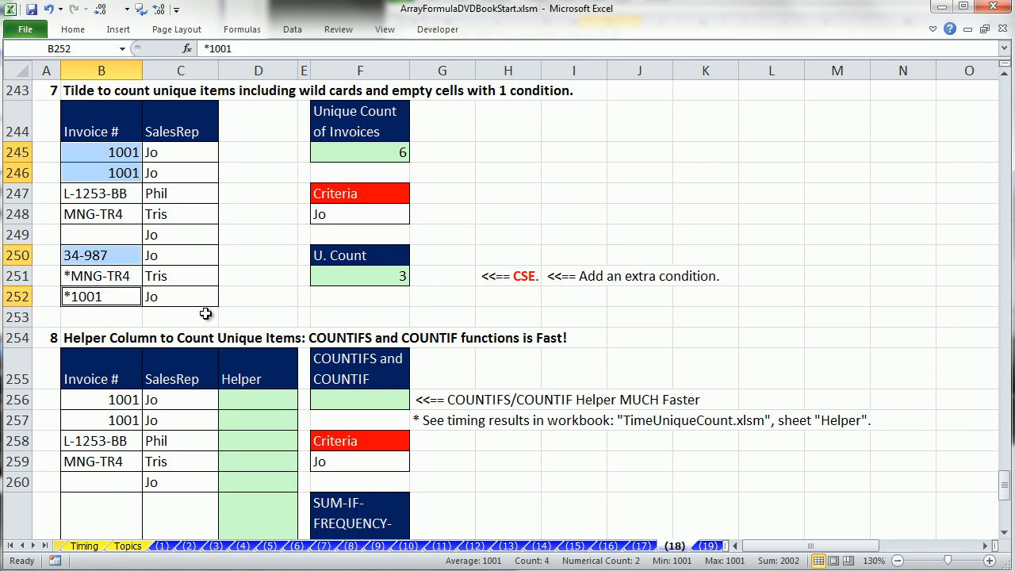
{"action": "left_click", "coordinate": [404, 300]}
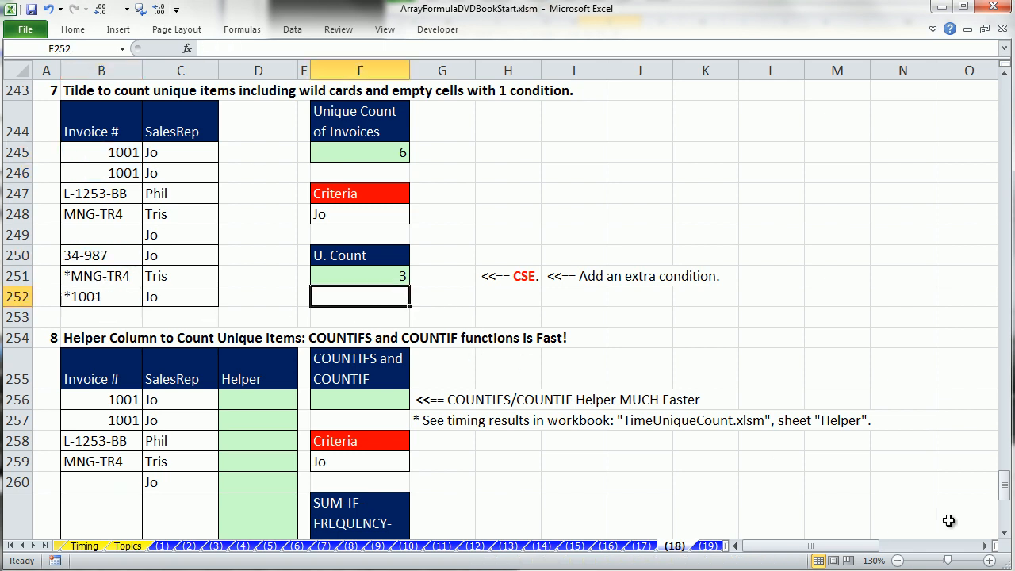
Step: Examine the SUM-IF-FREQUENCY-MATCH-ROW formula in F262 of the helper column section and re-enter it as an array formula
{"action": "left_click", "coordinate": [1003, 533]}
{"action": "left_click_drag", "start_coordinate": [1002, 538], "coordinate": [1002, 538]}
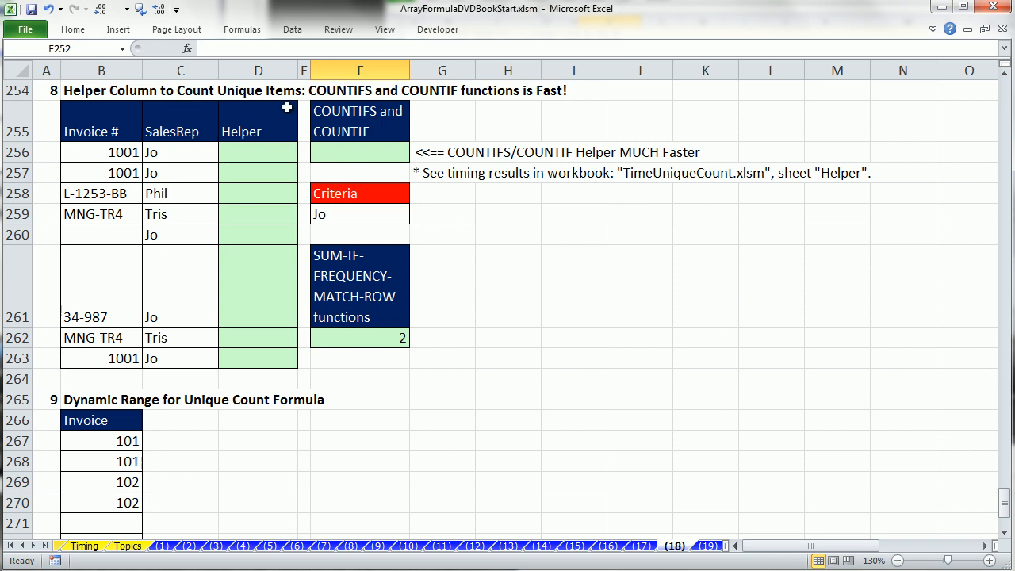
{"action": "left_click", "coordinate": [384, 344]}
{"action": "double_click", "coordinate": [385, 344]}
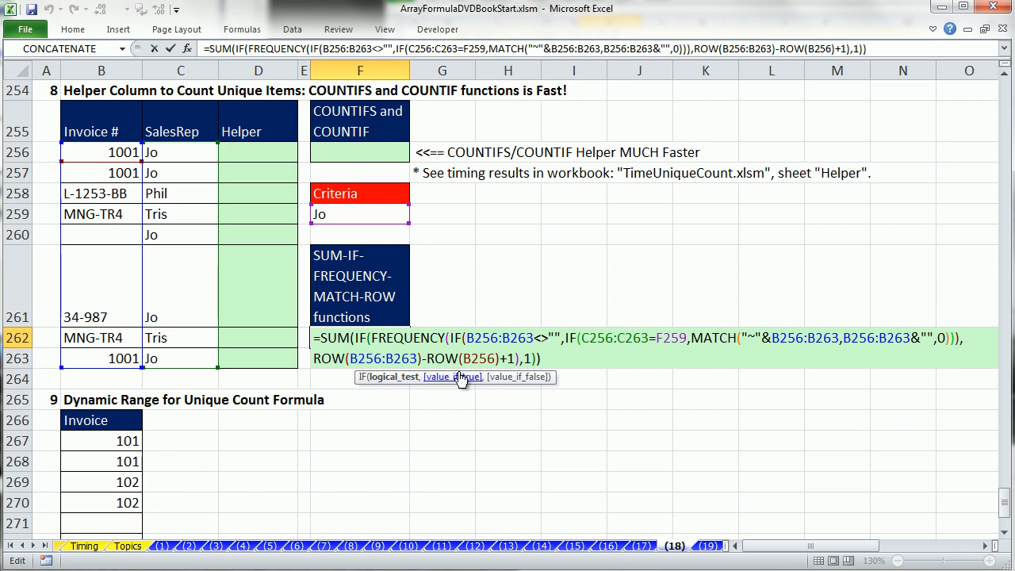
{"action": "key", "text": "ctrl+shift+Return"}
Step: Add an asterisk in front of the invoice number in B263 to match the last invoice of section 7
{"action": "scroll", "coordinate": [412, 360], "scroll_direction": "up", "scroll_amount": 4}
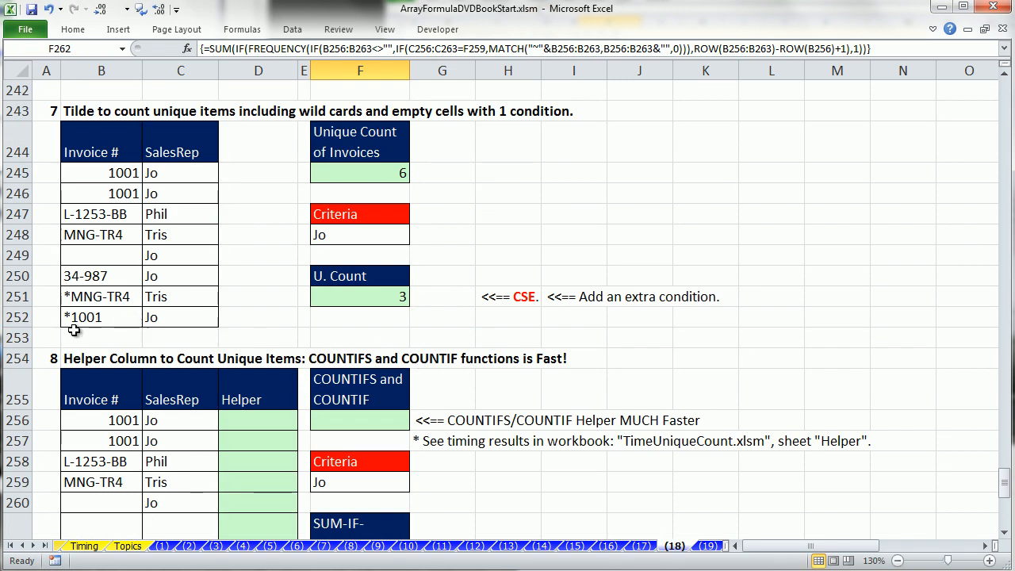
{"action": "scroll", "coordinate": [84, 363], "scroll_direction": "down", "scroll_amount": 4}
{"action": "left_click", "coordinate": [90, 358]}
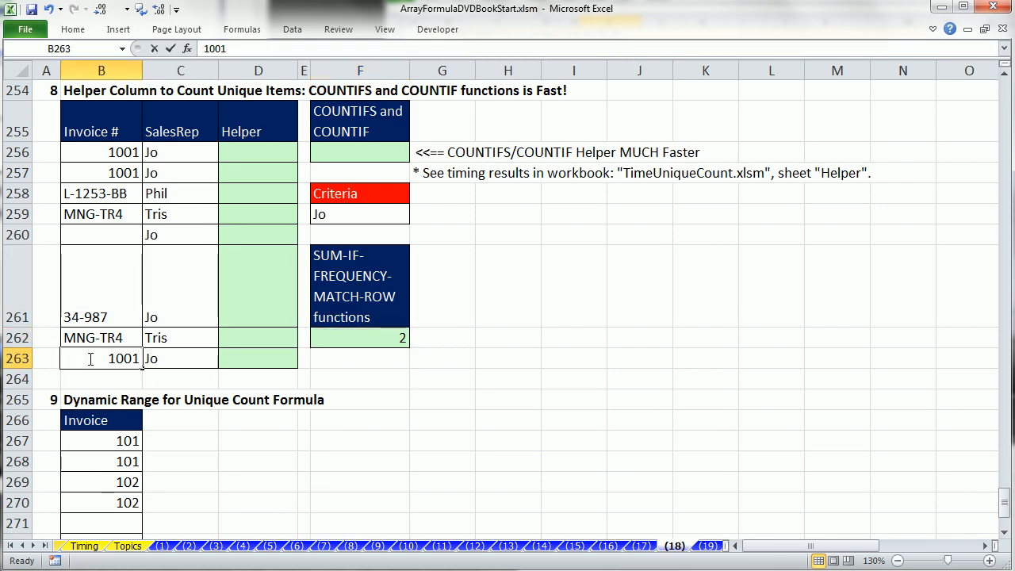
{"action": "double_click", "coordinate": [91, 358]}
{"action": "type", "text": "*"}
{"action": "key", "text": "ctrl+Return"}
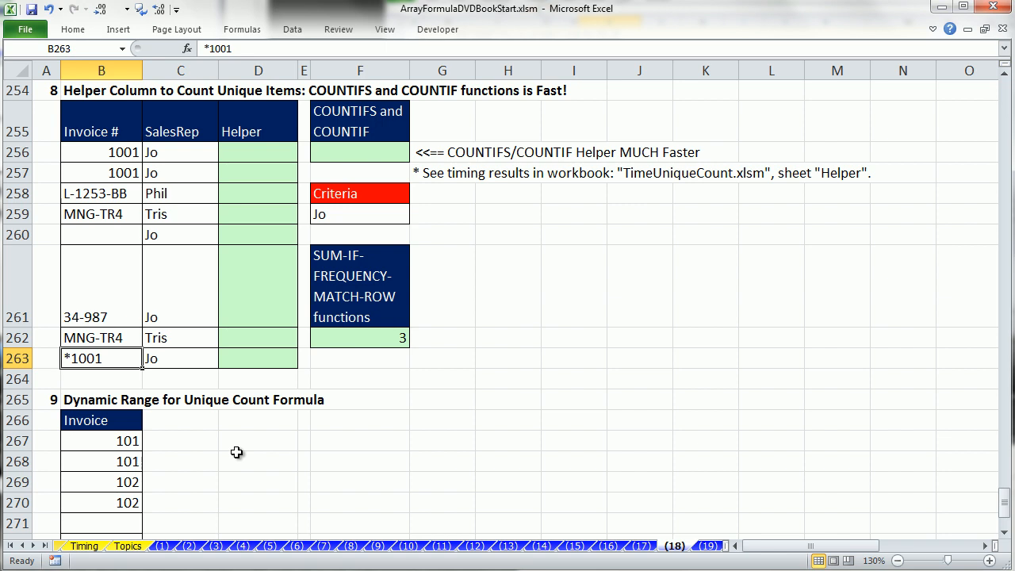
Step: Review the F262 formula once more with the edited invoice in B263 and enter it again as an array formula
{"action": "double_click", "coordinate": [352, 339]}
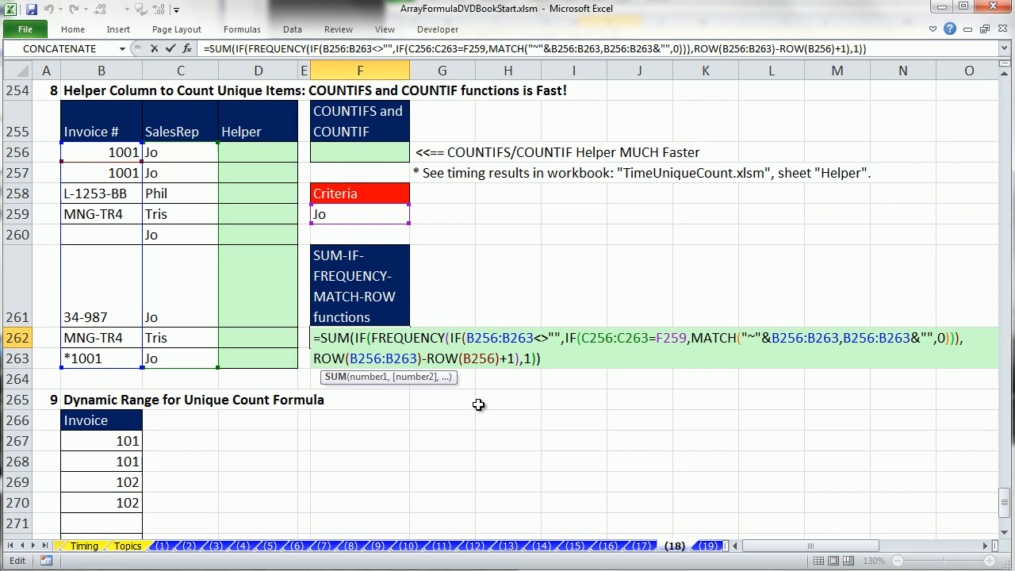
{"action": "key", "text": "ctrl+shift+Return"}
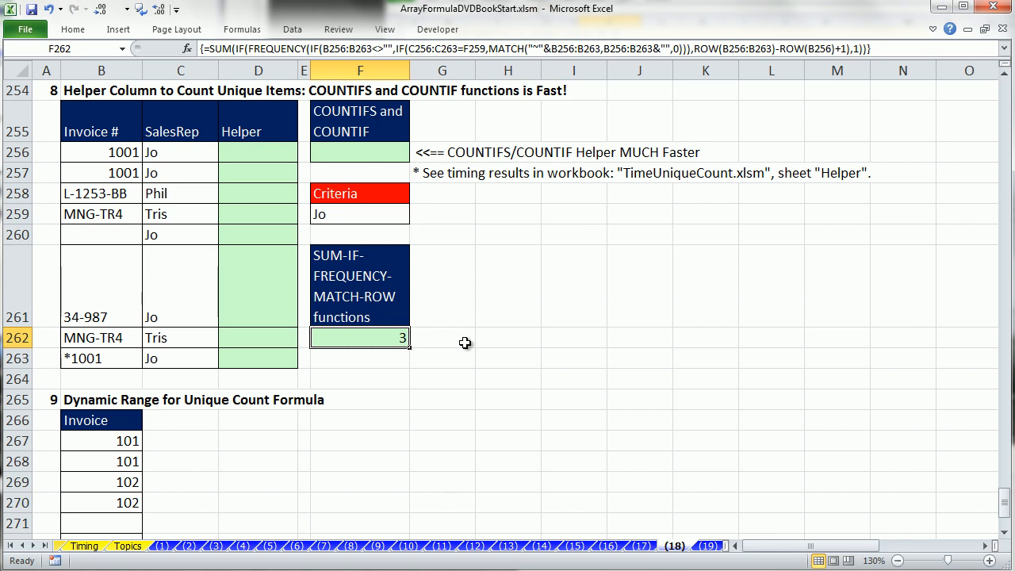
Step: Start a COUNTIFS formula in helper cell D256 with criteria range $B$256:$B$256 and criterion B256
{"action": "left_click", "coordinate": [278, 154]}
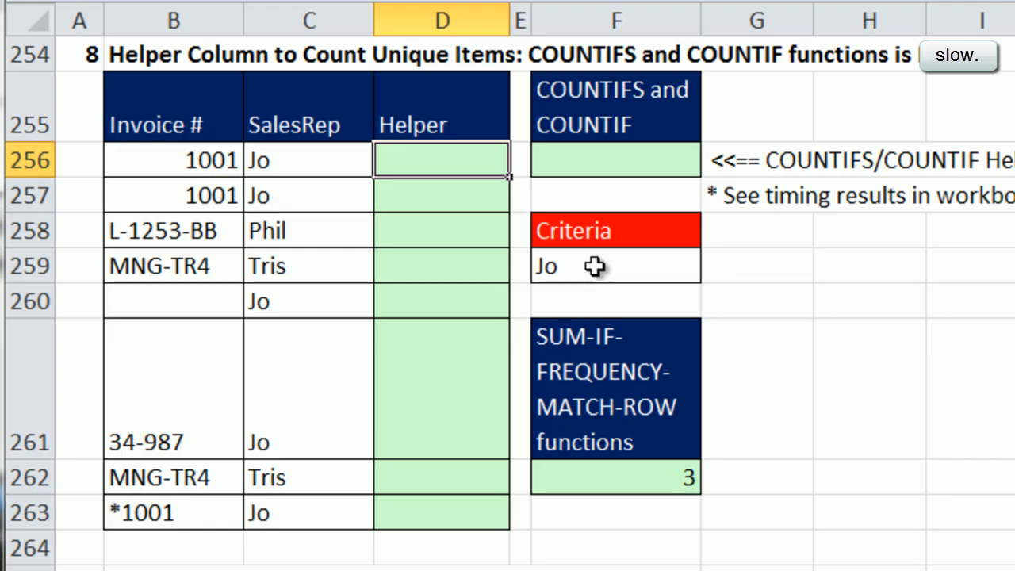
{"action": "type", "text": "=counti"}
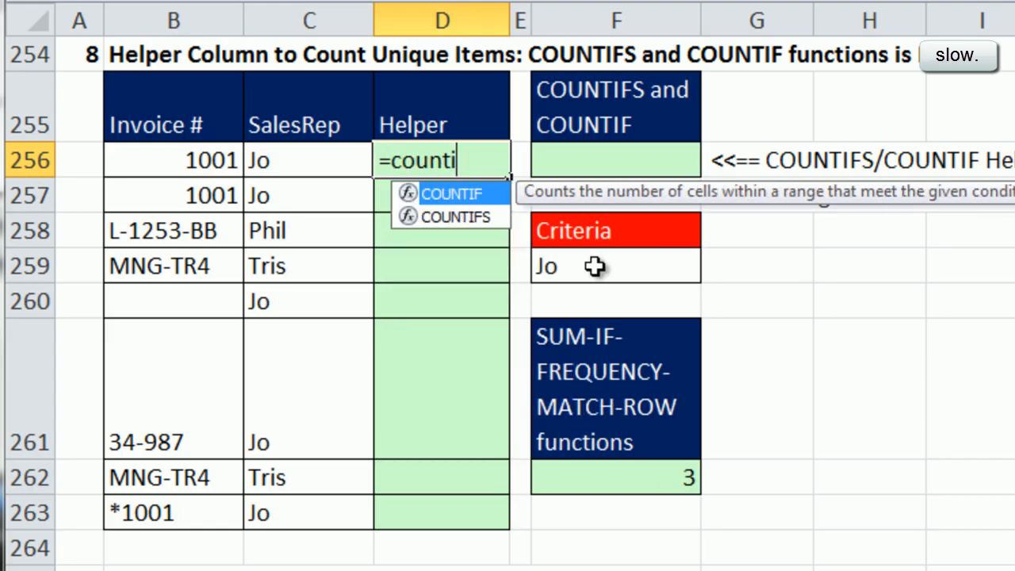
{"action": "key", "text": "Tab"}
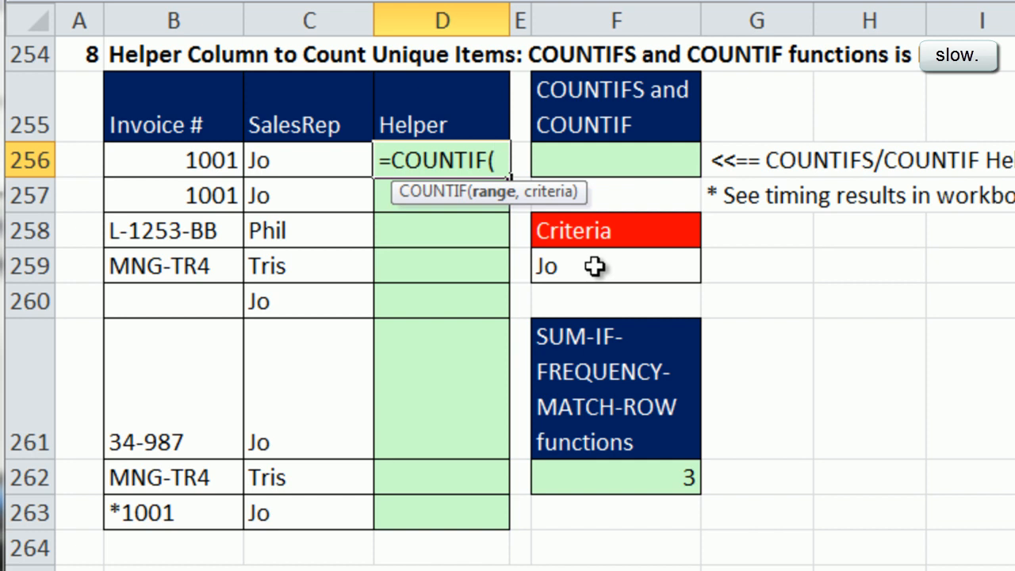
{"action": "key", "text": "BackSpace"}
{"action": "type", "text": "s"}
{"action": "key", "text": "Tab"}
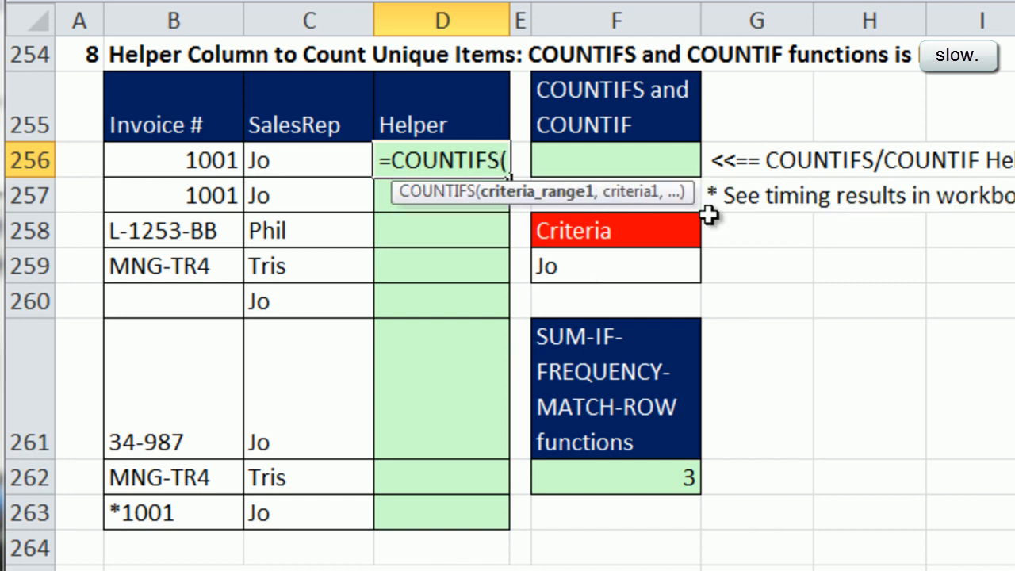
{"action": "left_click_drag", "start_coordinate": [396, 193], "coordinate": [336, 234]}
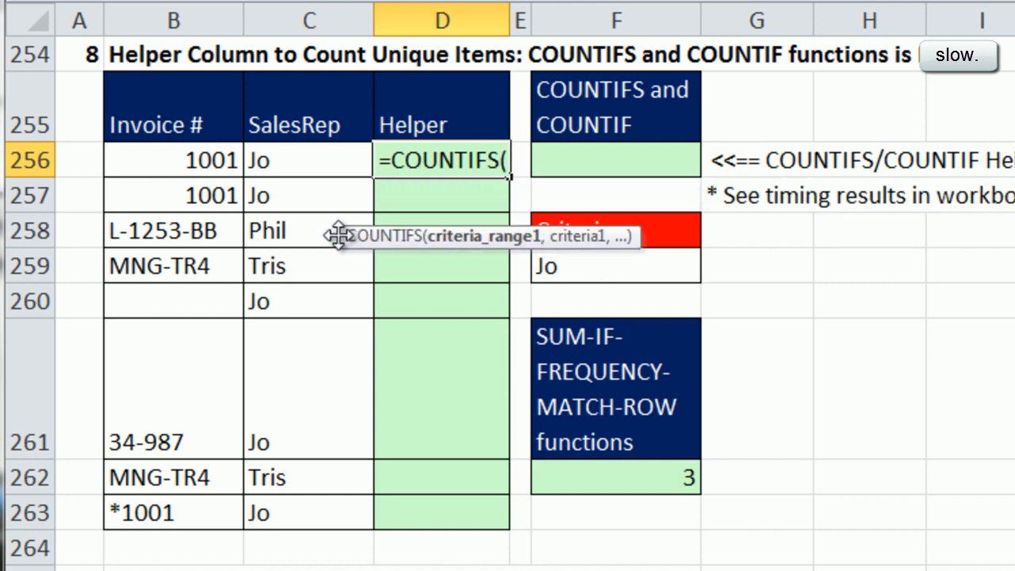
{"action": "left_click", "coordinate": [166, 159]}
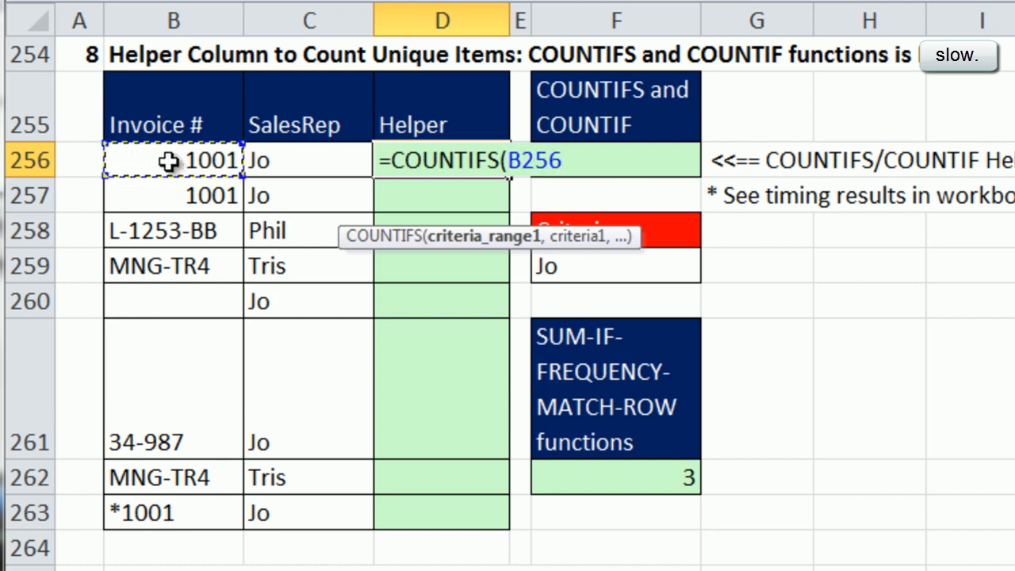
{"action": "type", "text": ":"}
{"action": "left_click", "coordinate": [168, 161]}
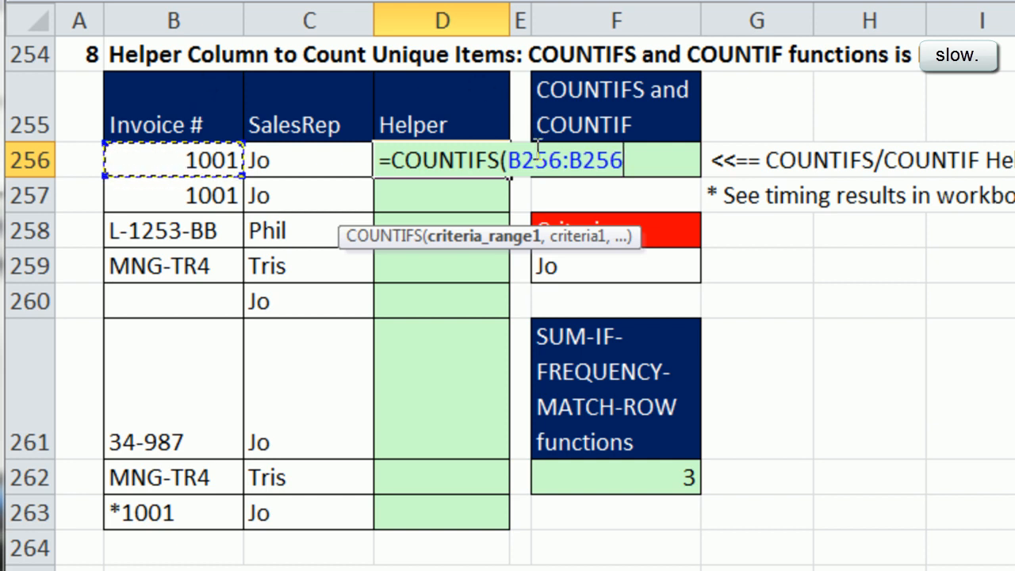
{"action": "left_click_drag", "start_coordinate": [624, 160], "coordinate": [530, 160]}
{"action": "key", "text": "F4"}
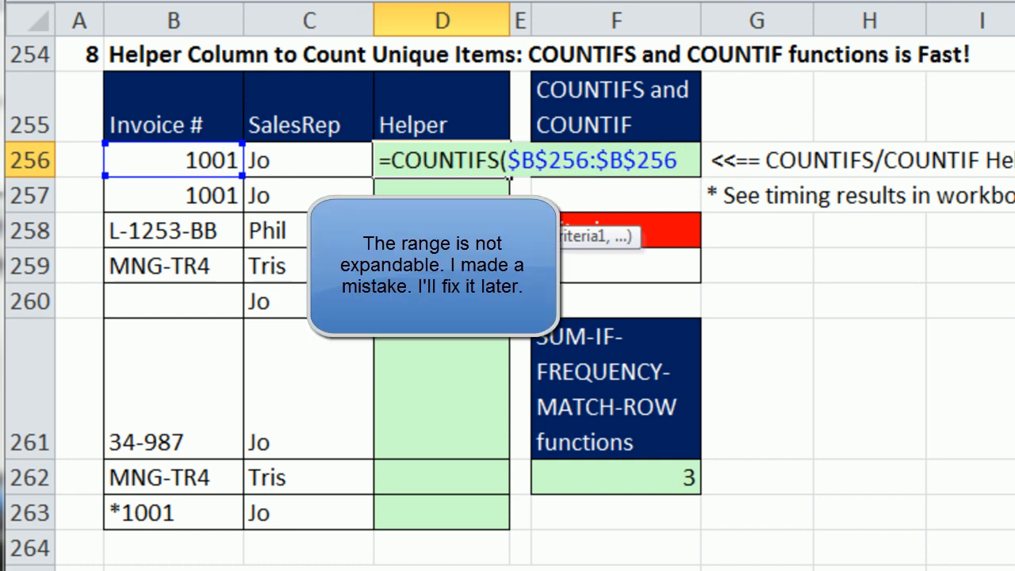
{"action": "type", "text": ","}
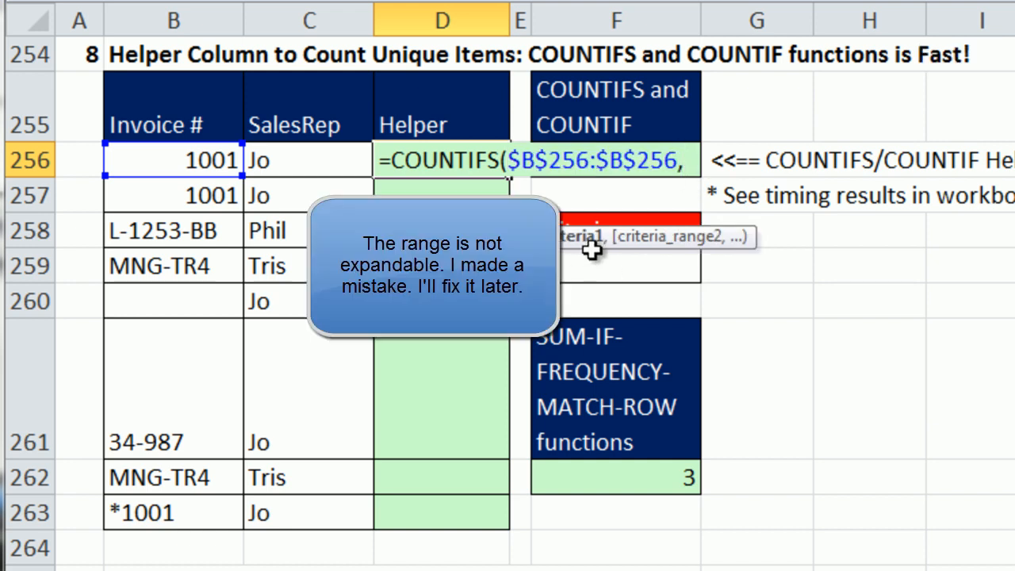
{"action": "left_click", "coordinate": [176, 160]}
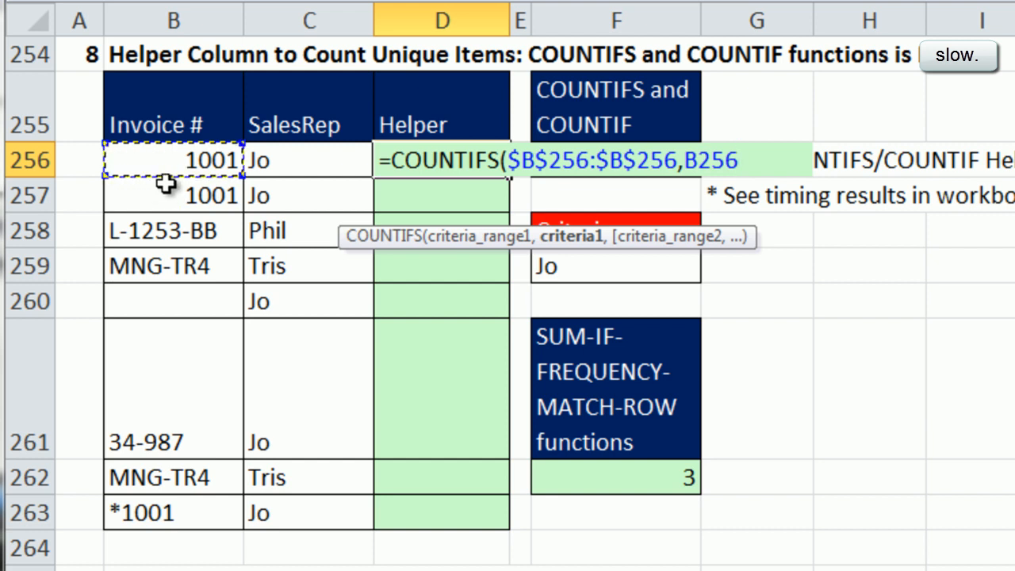
{"action": "type", "text": ","}
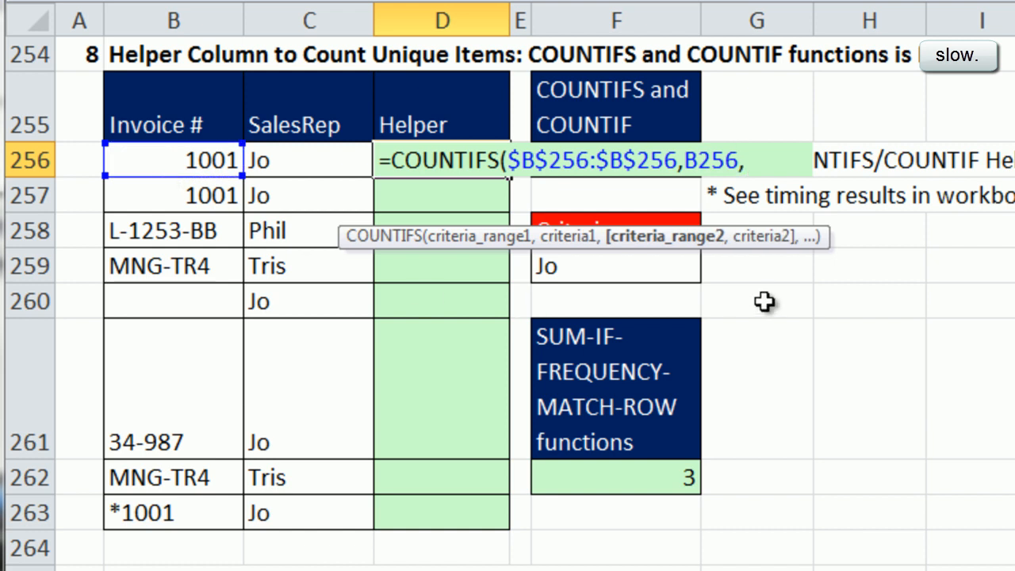
Step: Add the second criteria range $C$256:$C$256 with criterion $F$259 to the COUNTIFS formula and enter it in D256
{"action": "left_click", "coordinate": [301, 155]}
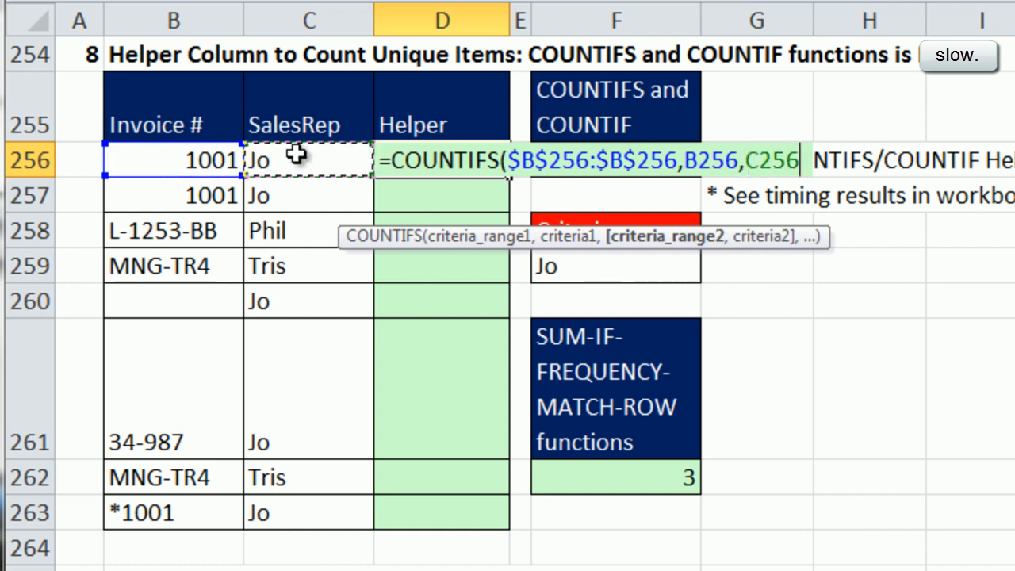
{"action": "type", "text": ":"}
{"action": "left_click", "coordinate": [295, 154]}
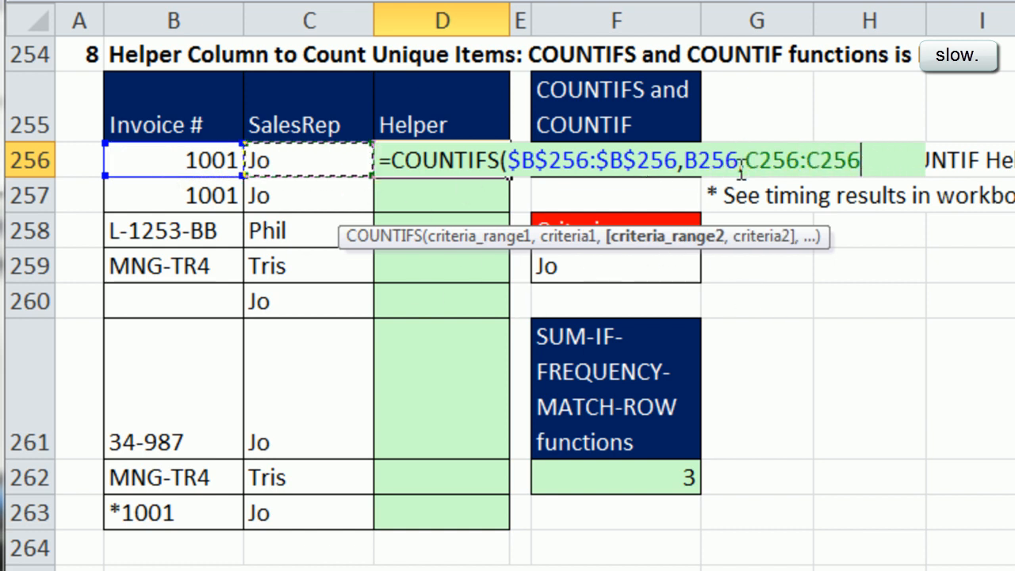
{"action": "left_click_drag", "start_coordinate": [861, 160], "coordinate": [764, 159]}
{"action": "key", "text": "F4"}
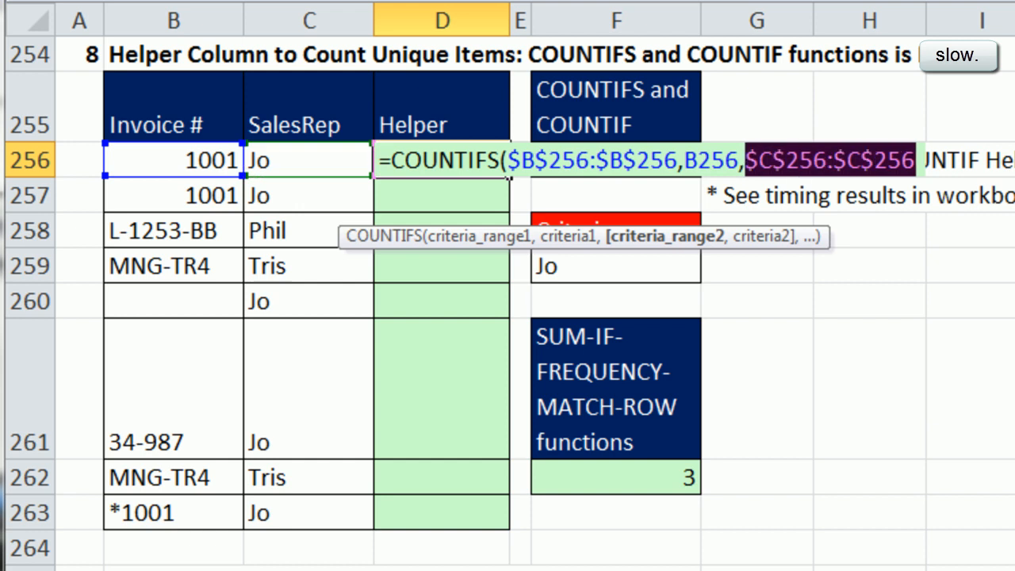
{"action": "left_click", "coordinate": [922, 154]}
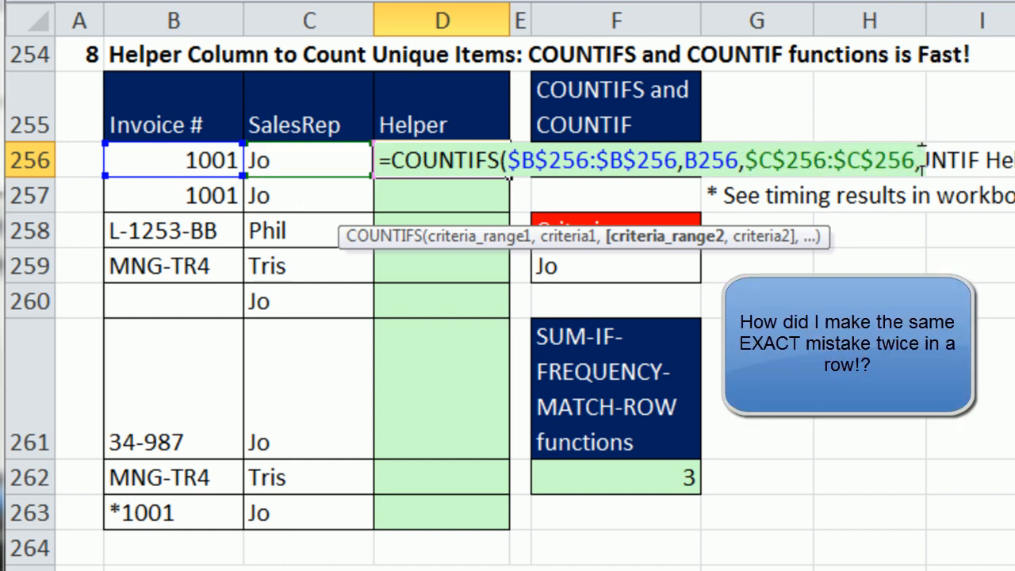
{"action": "type", "text": ","}
{"action": "left_click", "coordinate": [582, 266]}
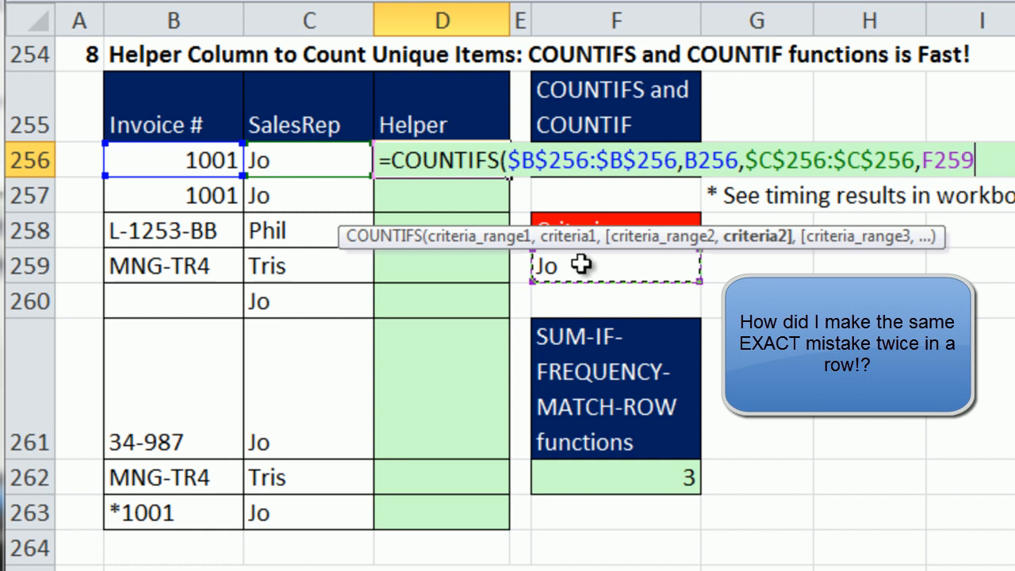
{"action": "key", "text": "F4"}
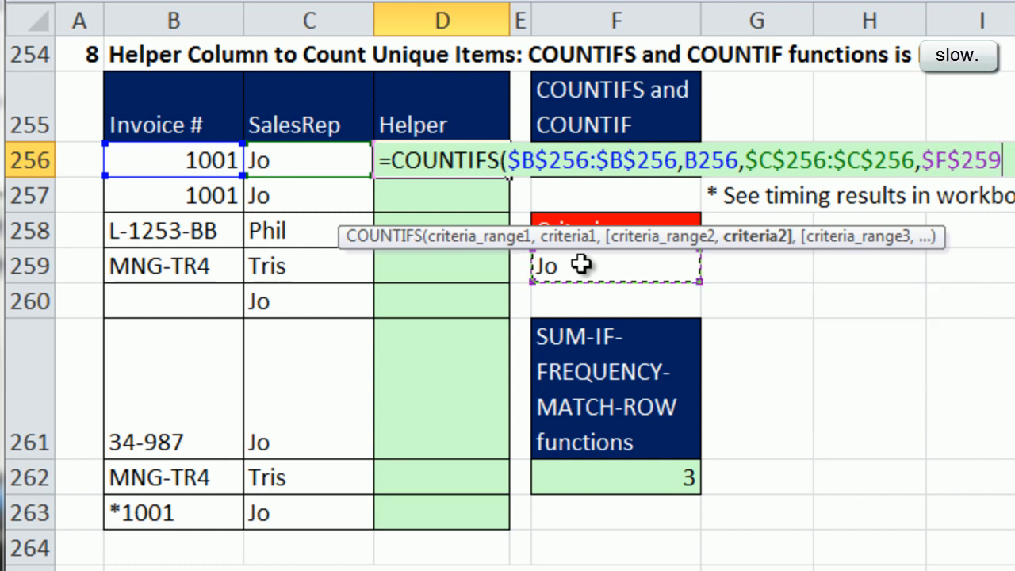
{"action": "type", "text": ")"}
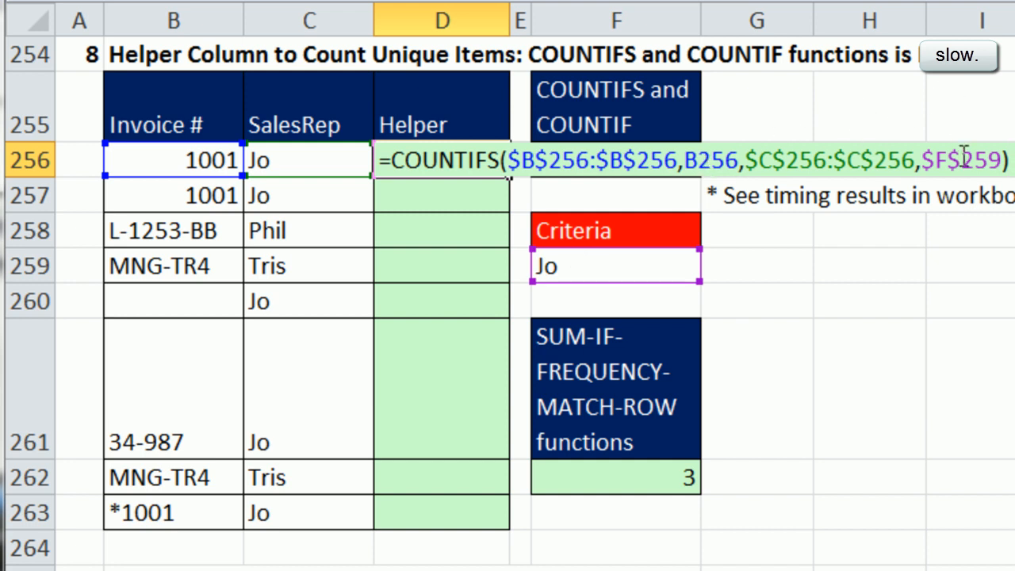
{"action": "key", "text": "ctrl+Return"}
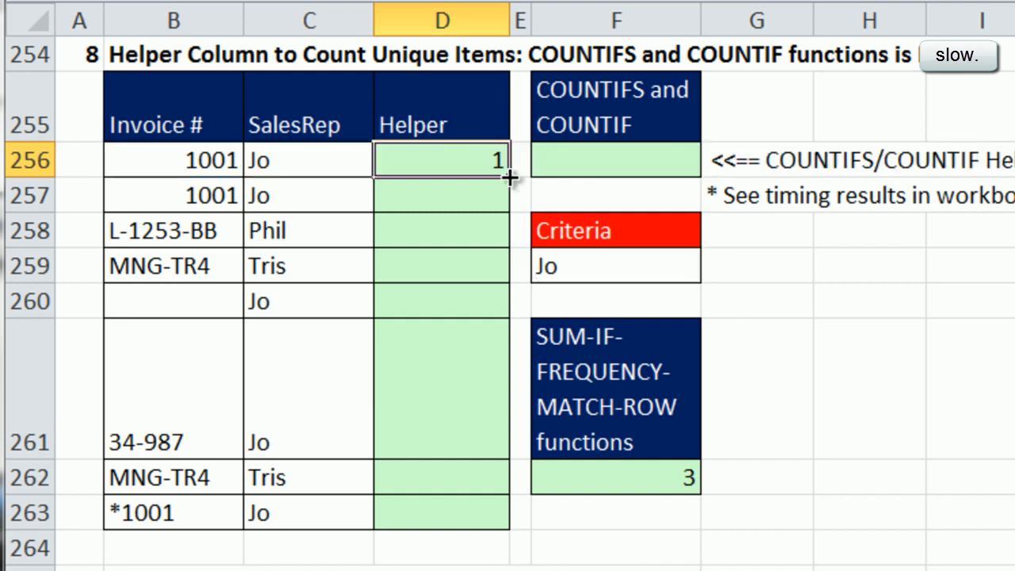
Step: Fill the D256 helper formula down to D263 and inspect the copied ranges in D260
{"action": "double_click", "coordinate": [509, 176]}
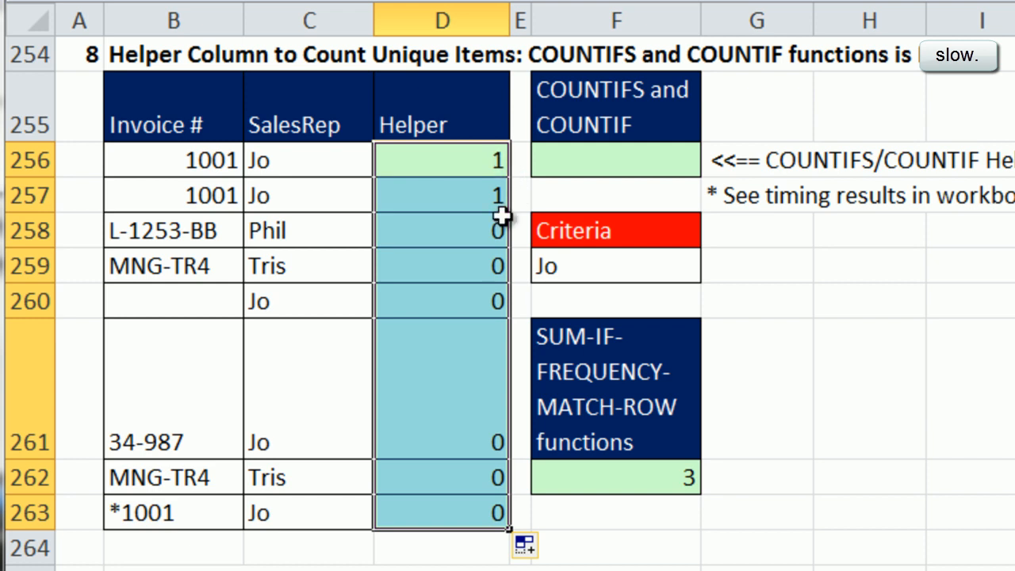
{"action": "double_click", "coordinate": [453, 300]}
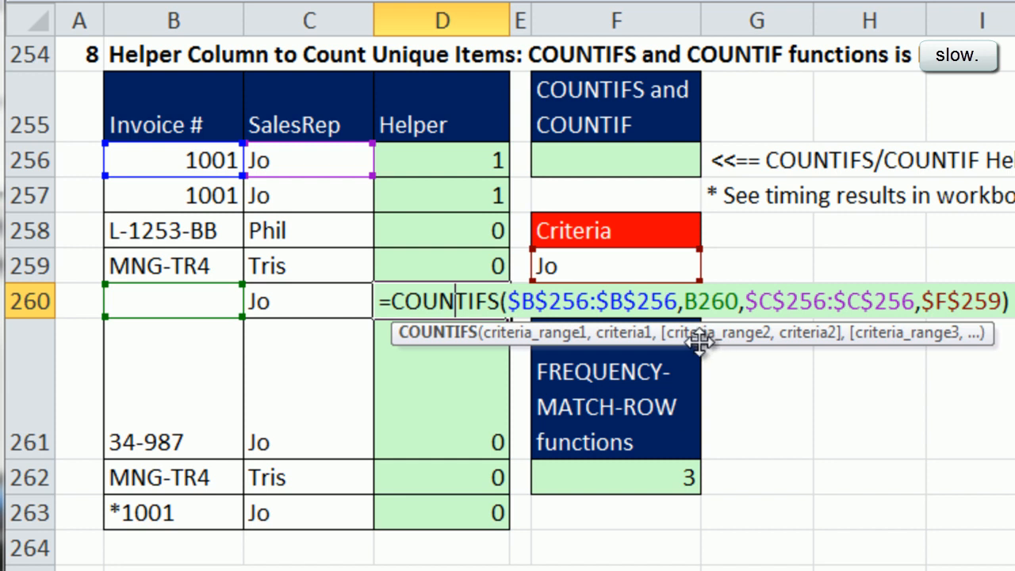
{"action": "key", "text": "Escape"}
Step: Make both COUNTIFS ranges in D256 expandable as $B$256:B256 and $C$256:C256, and enter the corrected formula
{"action": "double_click", "coordinate": [465, 166]}
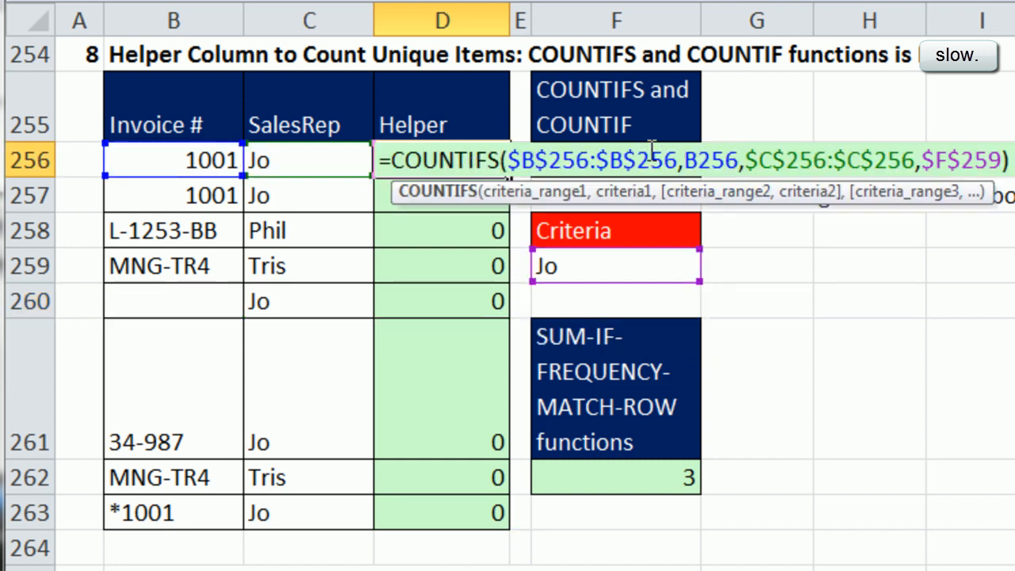
{"action": "left_click_drag", "start_coordinate": [596, 161], "coordinate": [678, 163]}
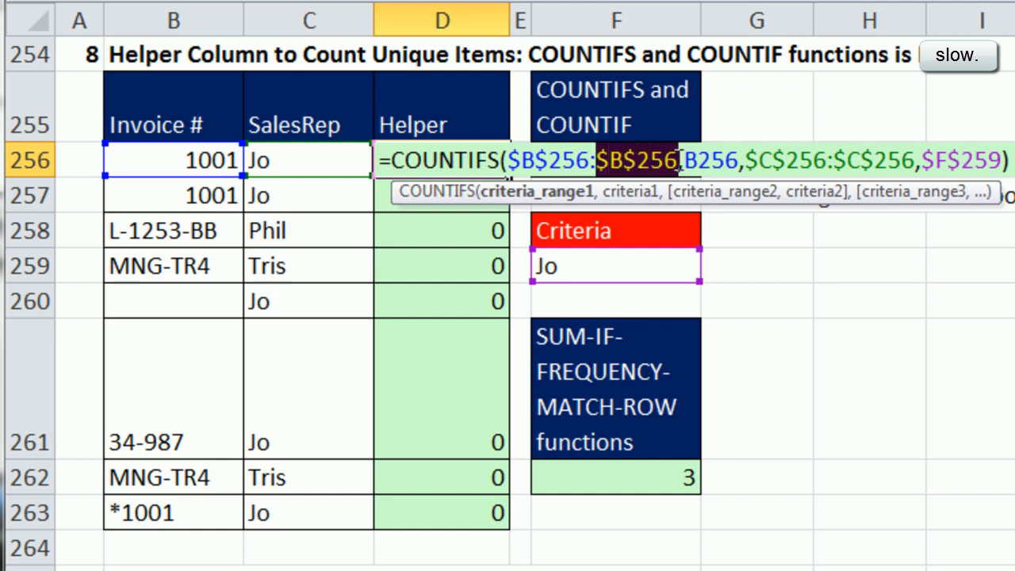
{"action": "key", "text": "F4"}
{"action": "key", "text": "F4"}
{"action": "key", "text": "F4"}
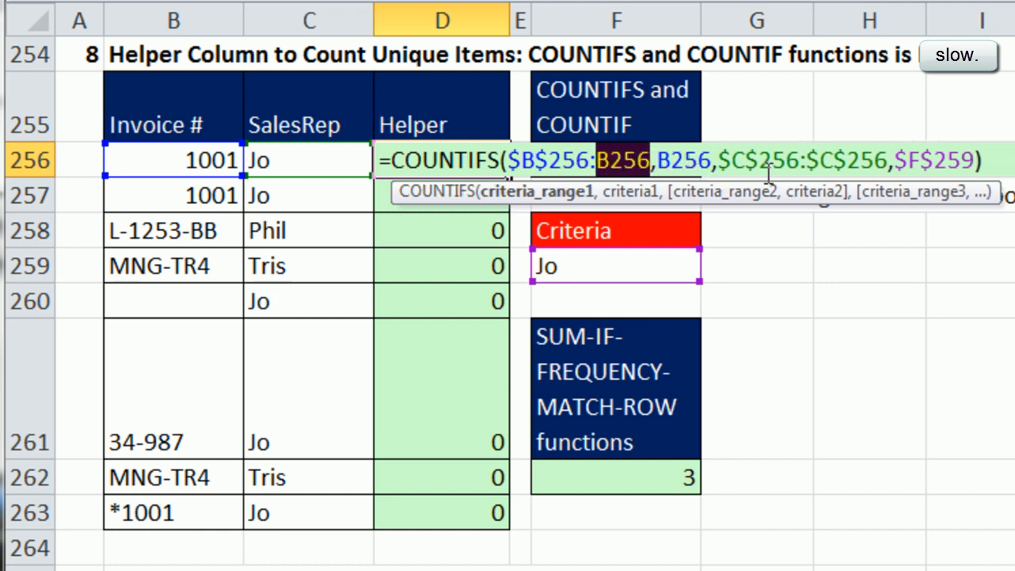
{"action": "left_click_drag", "start_coordinate": [807, 158], "coordinate": [886, 163]}
{"action": "key", "text": "F4"}
{"action": "key", "text": "F4"}
{"action": "key", "text": "F4"}
{"action": "left_click", "coordinate": [833, 162]}
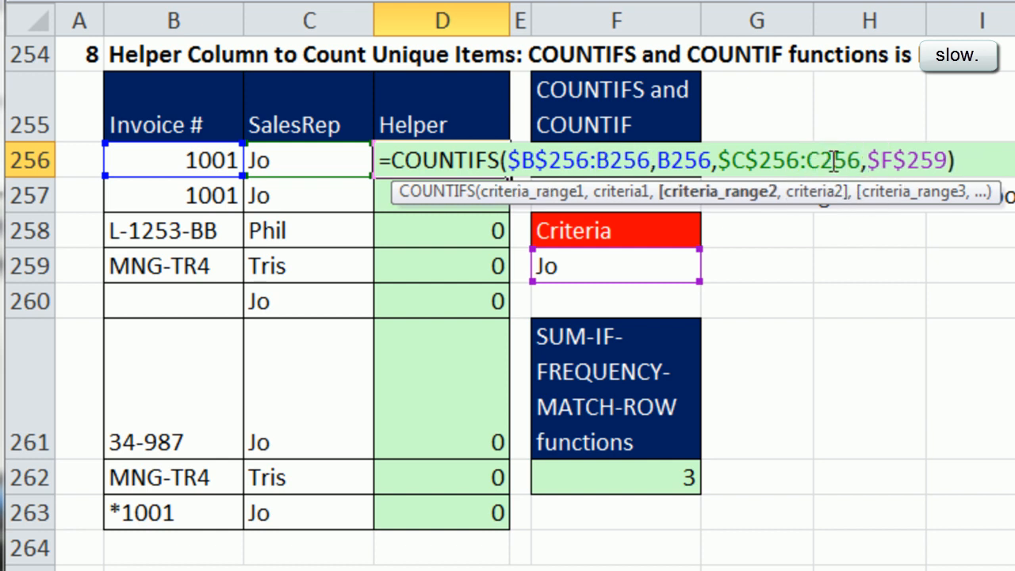
{"action": "key", "text": "ctrl+Return"}
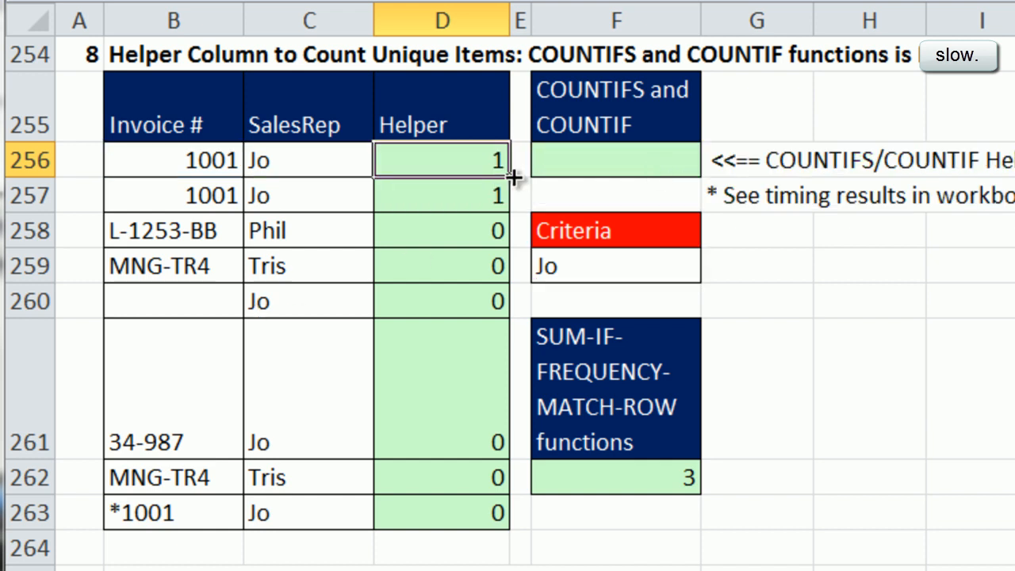
Step: Fill the corrected helper formula down to D263 and check the expanding ranges in D259 and D261
{"action": "double_click", "coordinate": [510, 176]}
{"action": "left_click", "coordinate": [419, 269]}
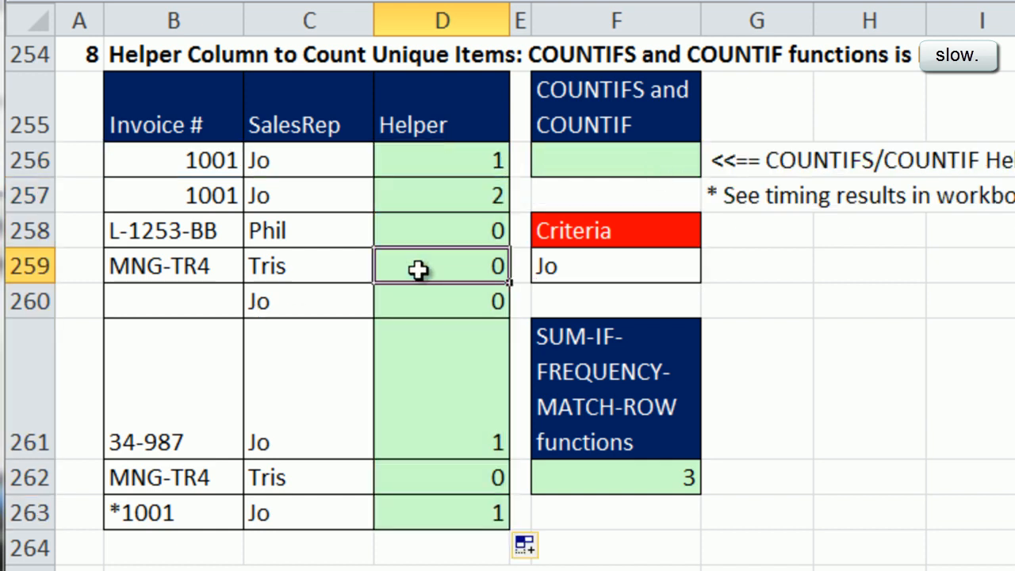
{"action": "key", "text": "F2"}
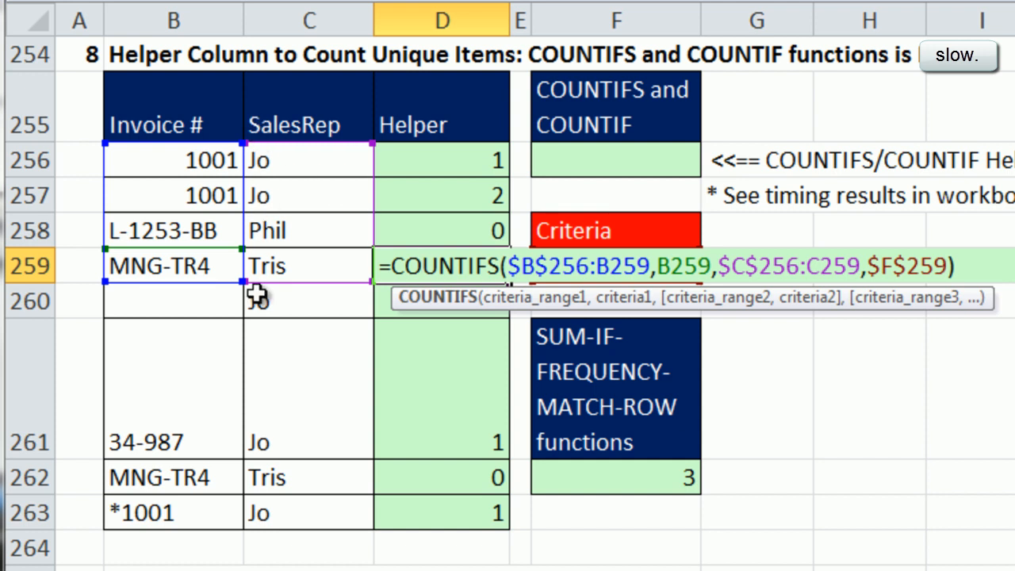
{"action": "key", "text": "Escape"}
{"action": "double_click", "coordinate": [437, 432]}
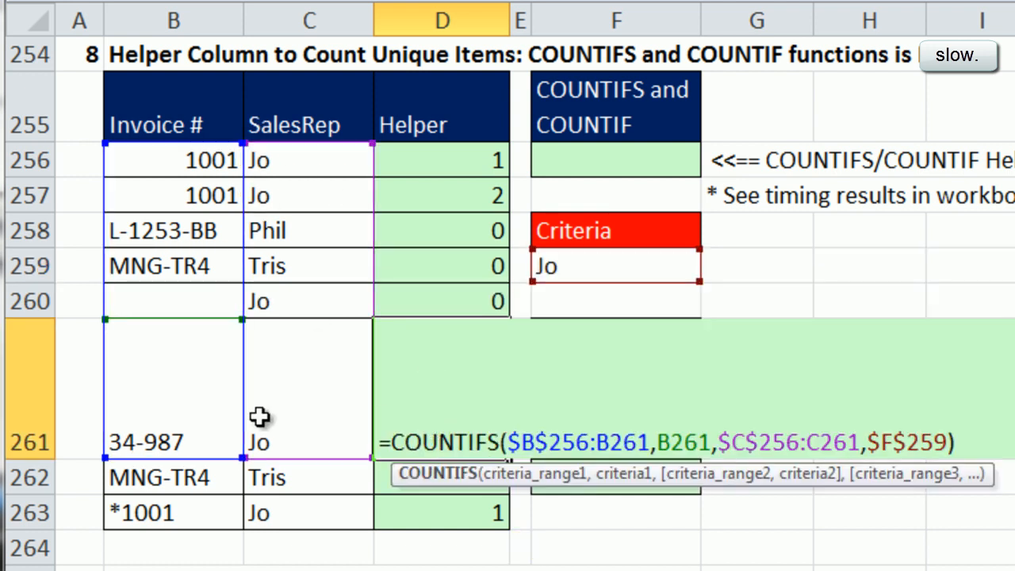
{"action": "key", "text": "Escape"}
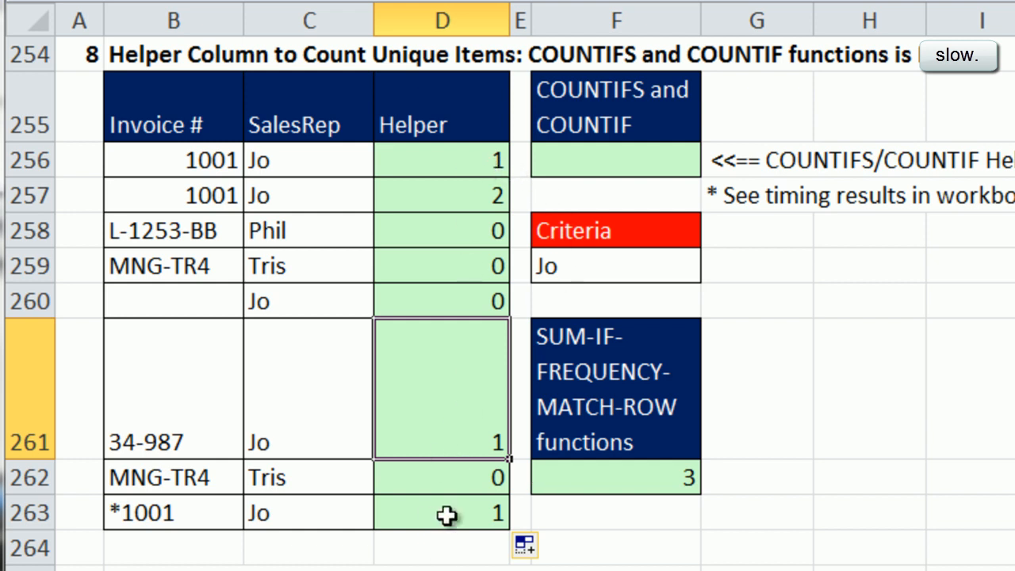
Step: Enter =COUNTIF(D256:D263,1) in F256 to count the ones in the Helper column
{"action": "left_click", "coordinate": [562, 168]}
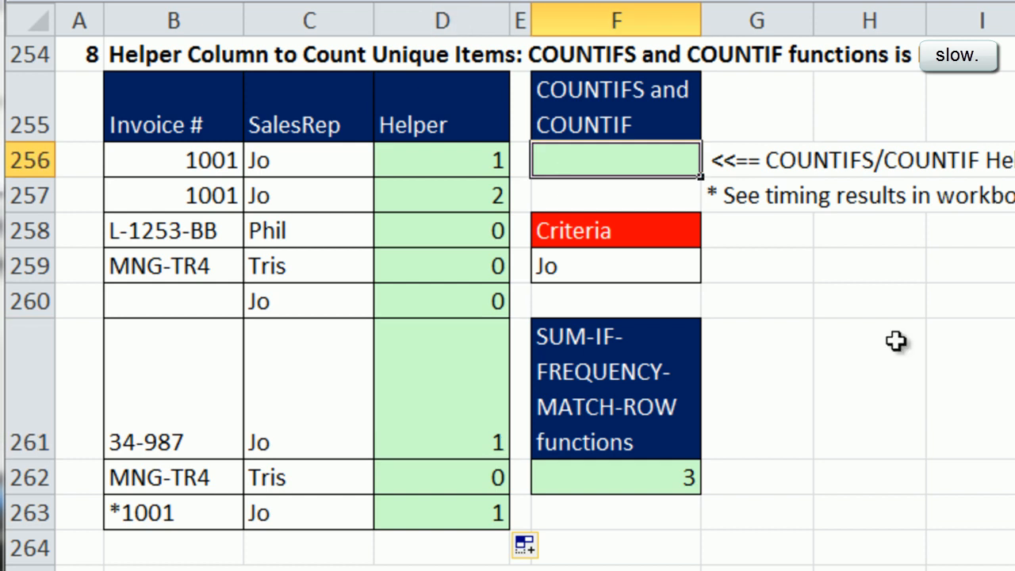
{"action": "type", "text": "="}
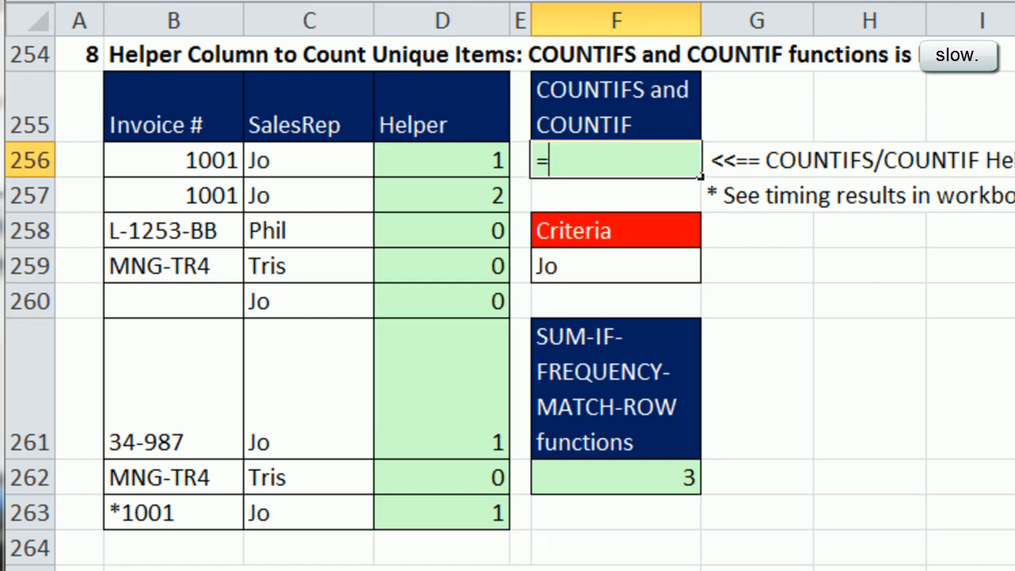
{"action": "type", "text": "countif"}
{"action": "key", "text": "Tab"}
{"action": "left_click_drag", "start_coordinate": [404, 172], "coordinate": [449, 491]}
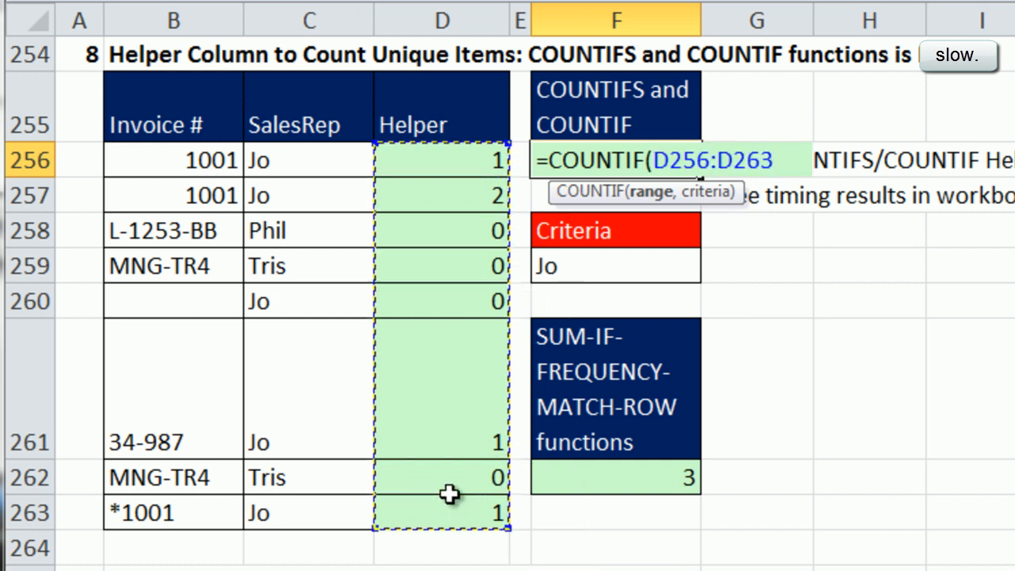
{"action": "type", "text": ",1)"}
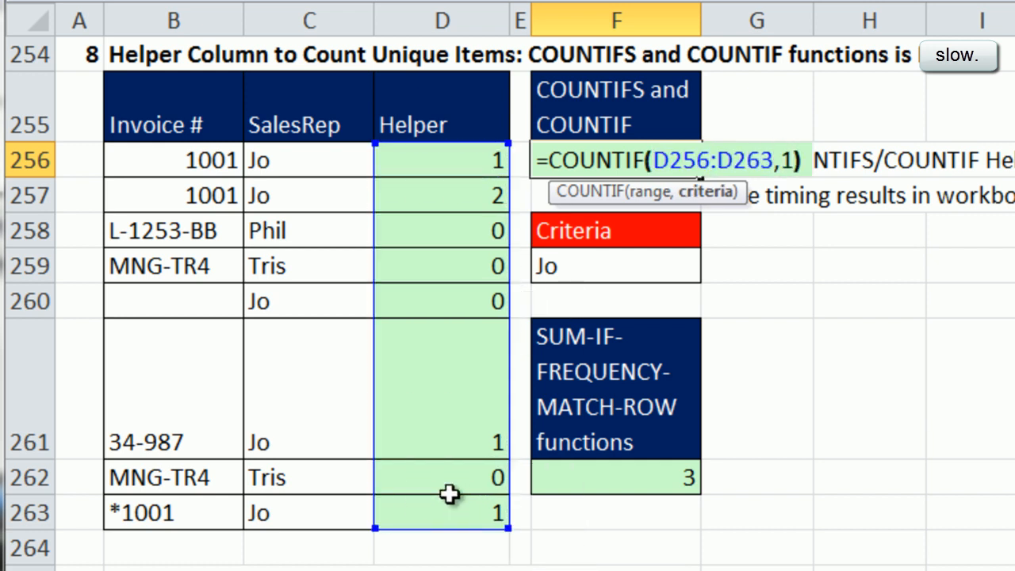
{"action": "key", "text": "ctrl+Return"}
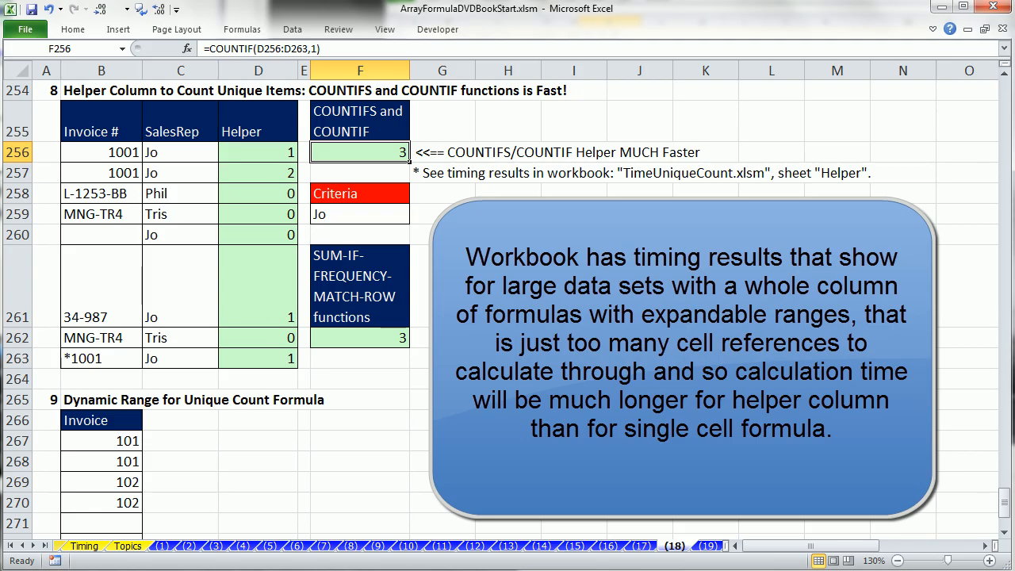
Step: In the Dynamic Range for Unique Count Formula section, start a formula in F267 with the absolute range $B$267:$B$267
{"action": "left_click", "coordinate": [574, 400]}
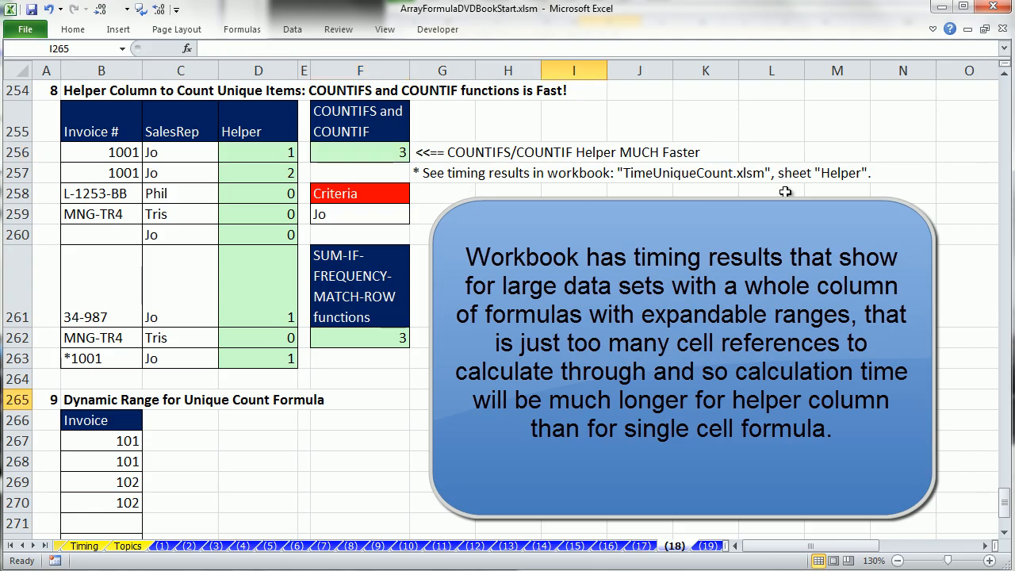
{"action": "left_click", "coordinate": [1004, 535]}
{"action": "left_click", "coordinate": [1004, 536]}
{"action": "left_click", "coordinate": [1005, 538]}
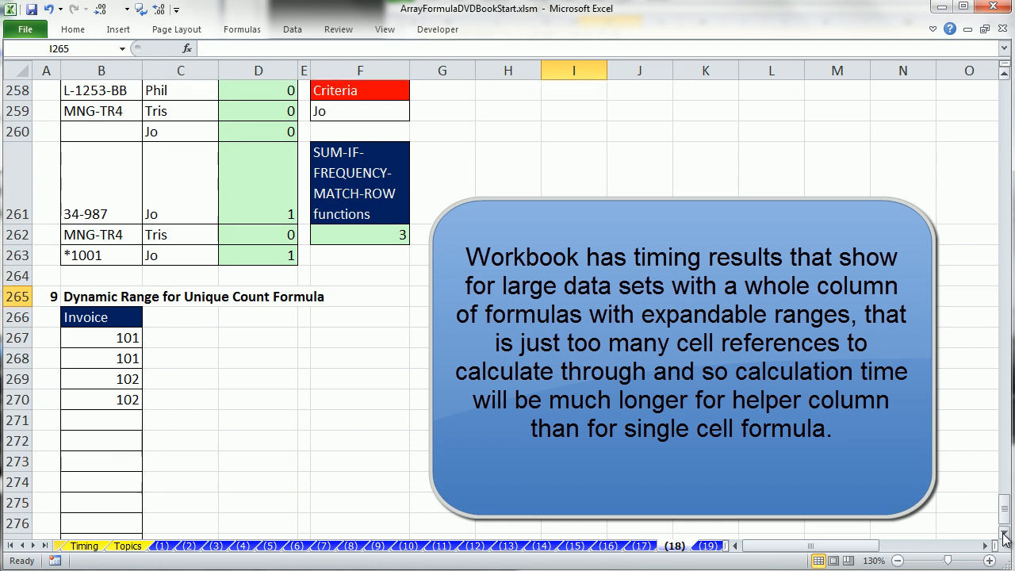
{"action": "scroll", "coordinate": [1005, 537], "scroll_direction": "down", "scroll_amount": 2}
{"action": "left_click", "coordinate": [101, 254]}
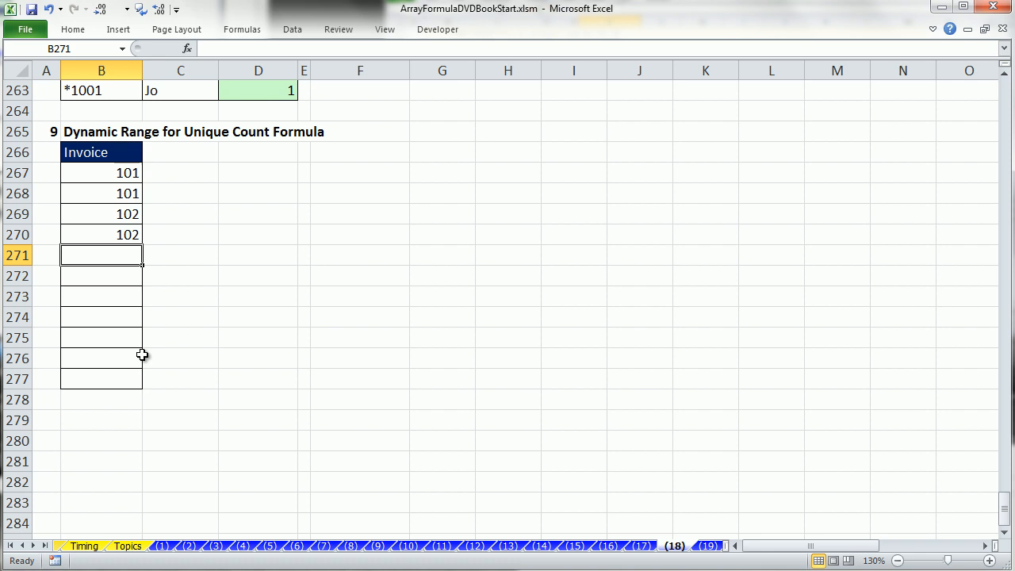
{"action": "left_click", "coordinate": [342, 174]}
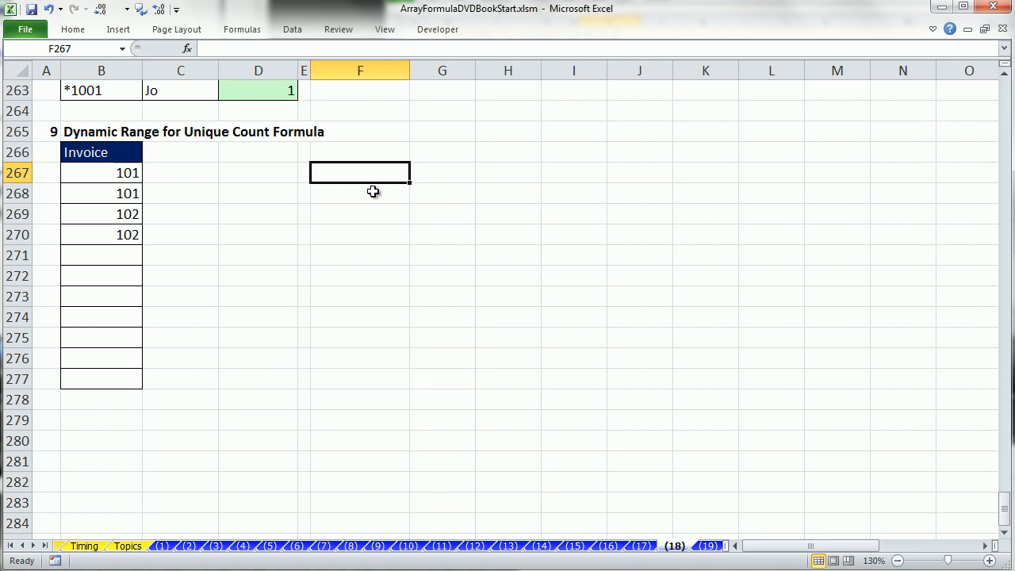
{"action": "type", "text": "="}
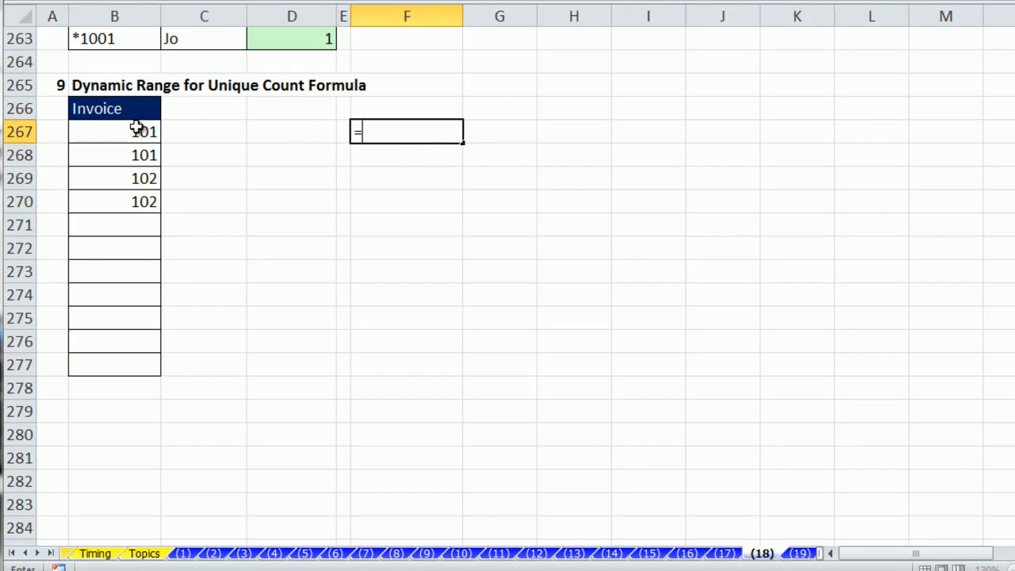
{"action": "left_click", "coordinate": [125, 131]}
{"action": "key", "text": "F4"}
{"action": "key", "text": "F8"}
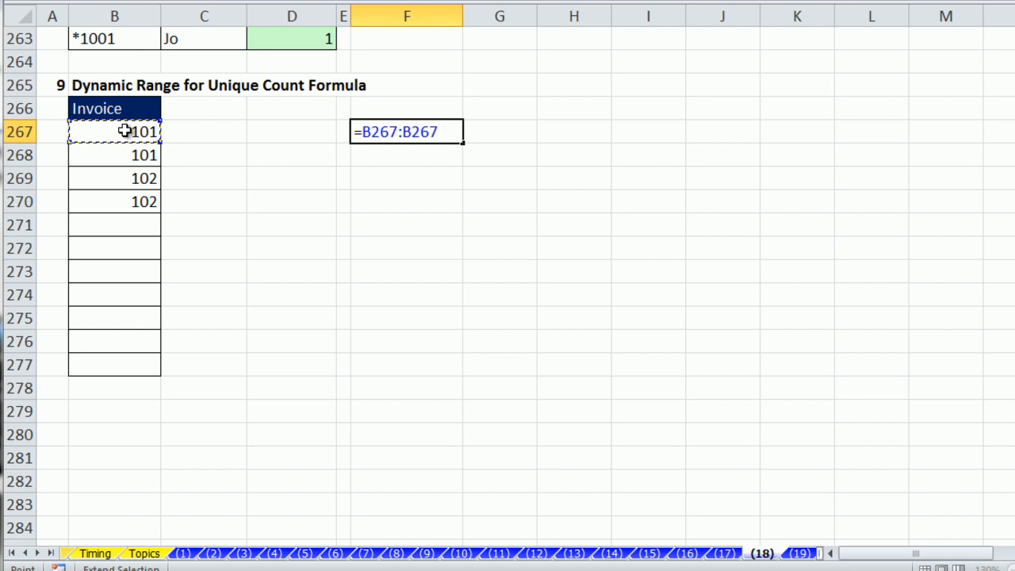
{"action": "left_click", "coordinate": [375, 125]}
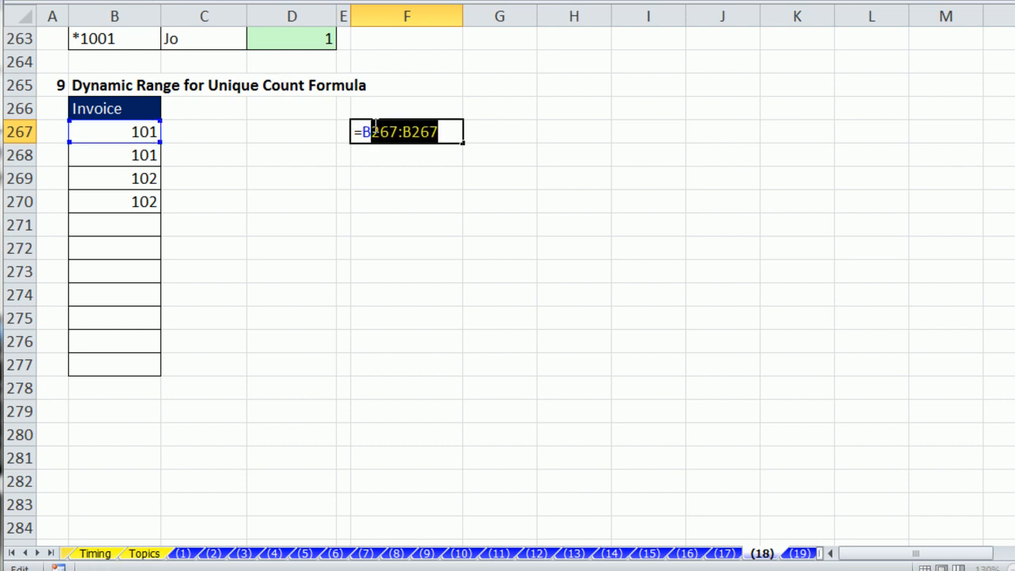
{"action": "key", "text": "F4"}
{"action": "left_click_drag", "start_coordinate": [421, 134], "coordinate": [618, 155]}
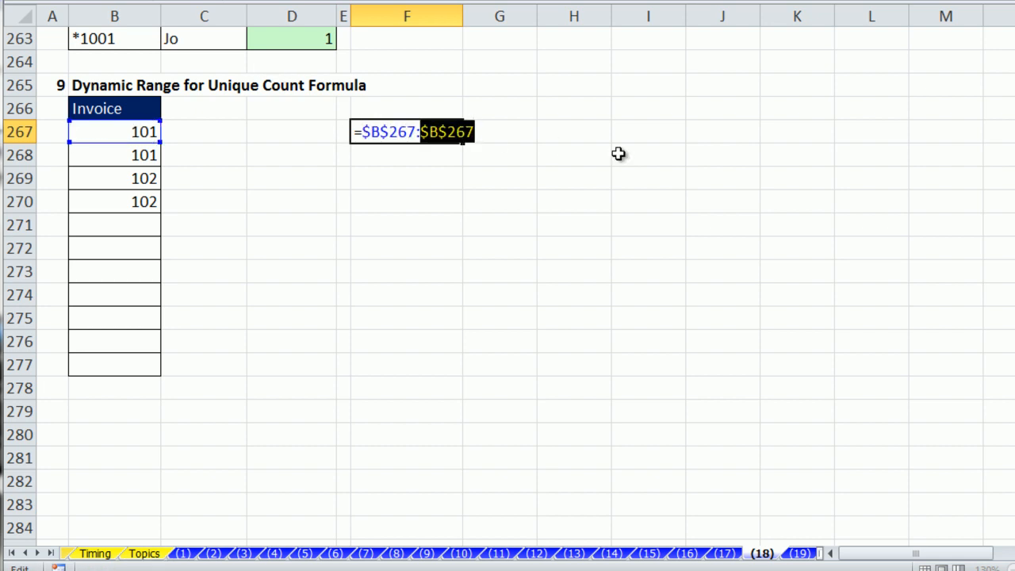
Step: Replace the range's ending reference in F267 with an INDEX function over the absolute range $B$267:$B$277
{"action": "key", "text": "Delete"}
{"action": "type", "text": "INDEX("}
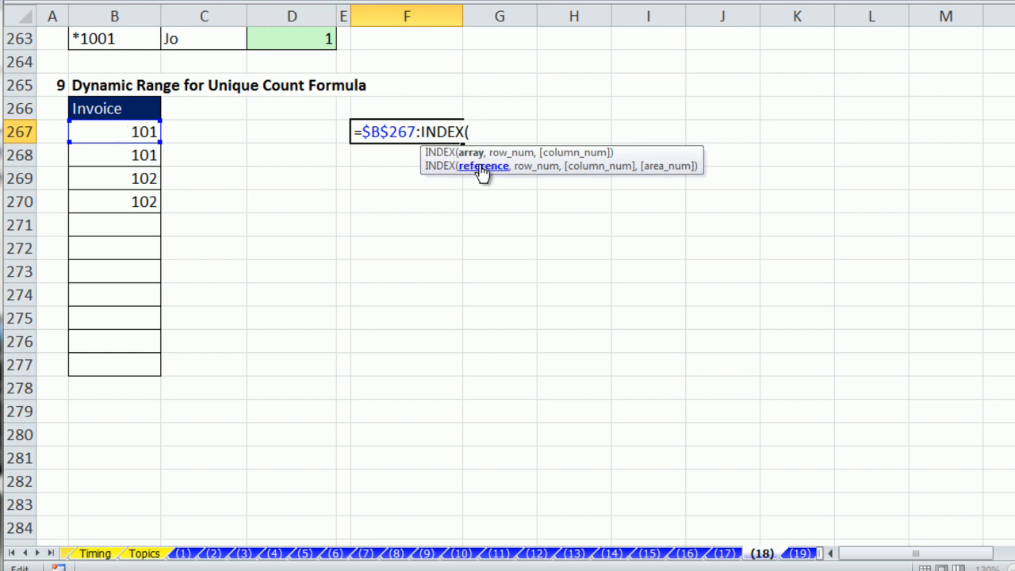
{"action": "left_click_drag", "start_coordinate": [122, 129], "coordinate": [124, 360]}
{"action": "key", "text": "F4"}
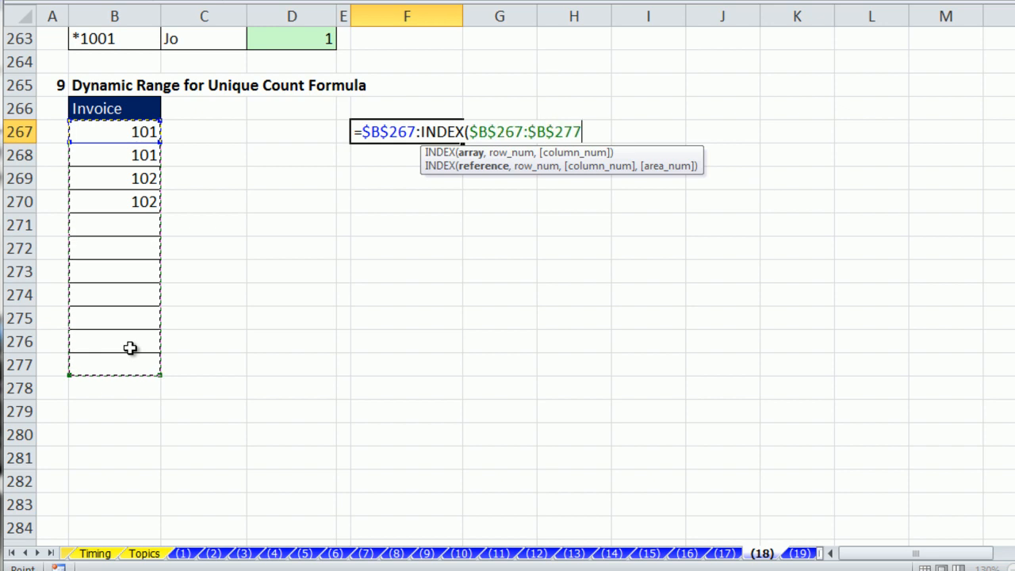
{"action": "type", "text": ","}
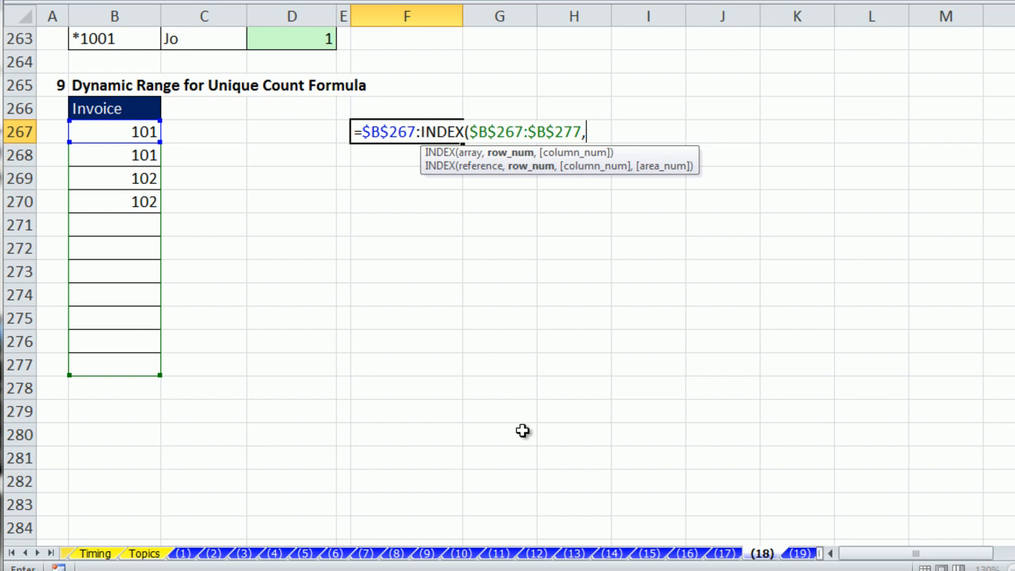
Step: Supply INDEX's row number with MATCH(9.99E+307,$B$267:$B$277) and close both functions in the F267 formula
{"action": "type", "text": "ma"}
{"action": "key", "text": "Tab"}
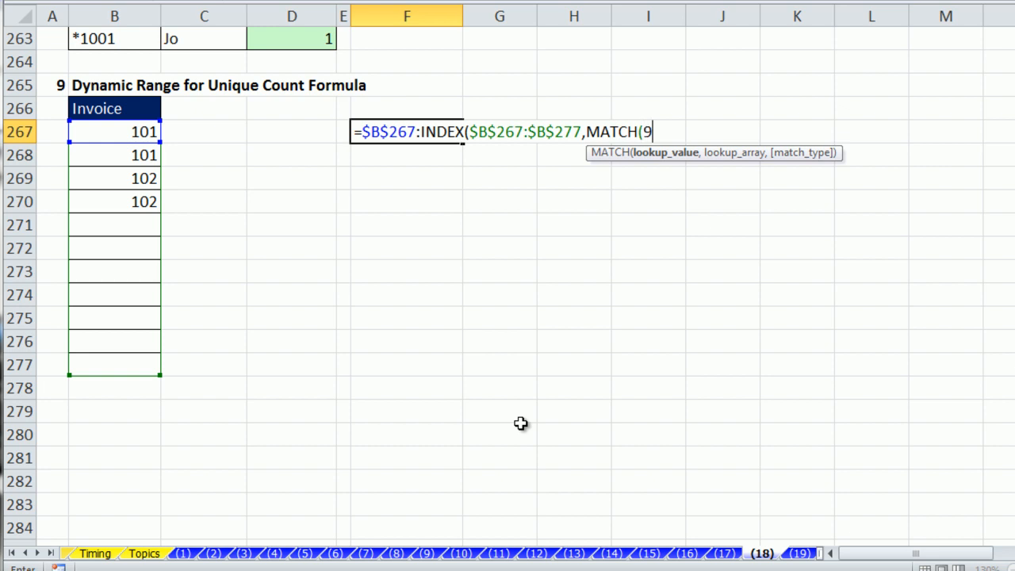
{"action": "type", "text": "9.99E+307"}
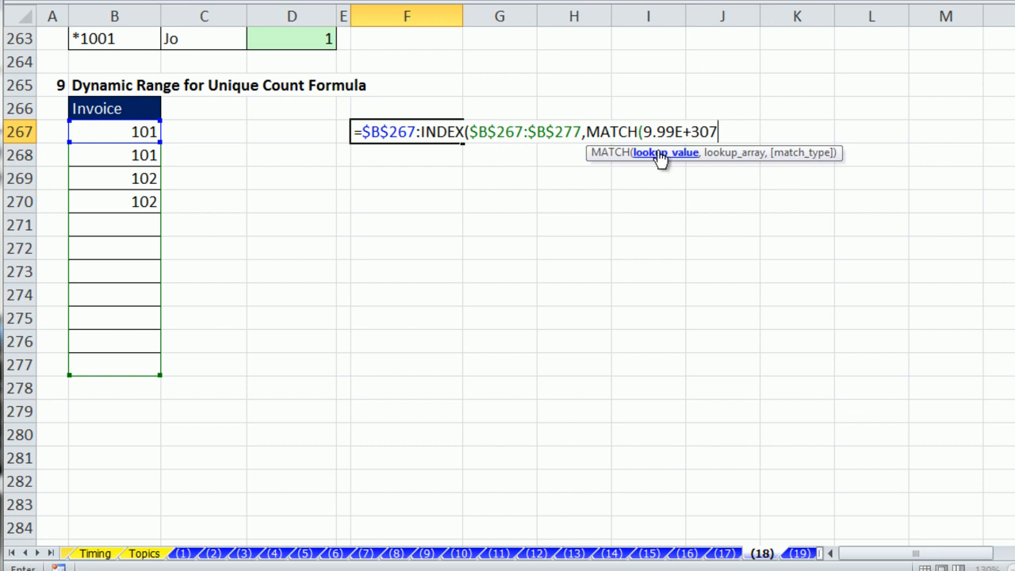
{"action": "type", "text": ","}
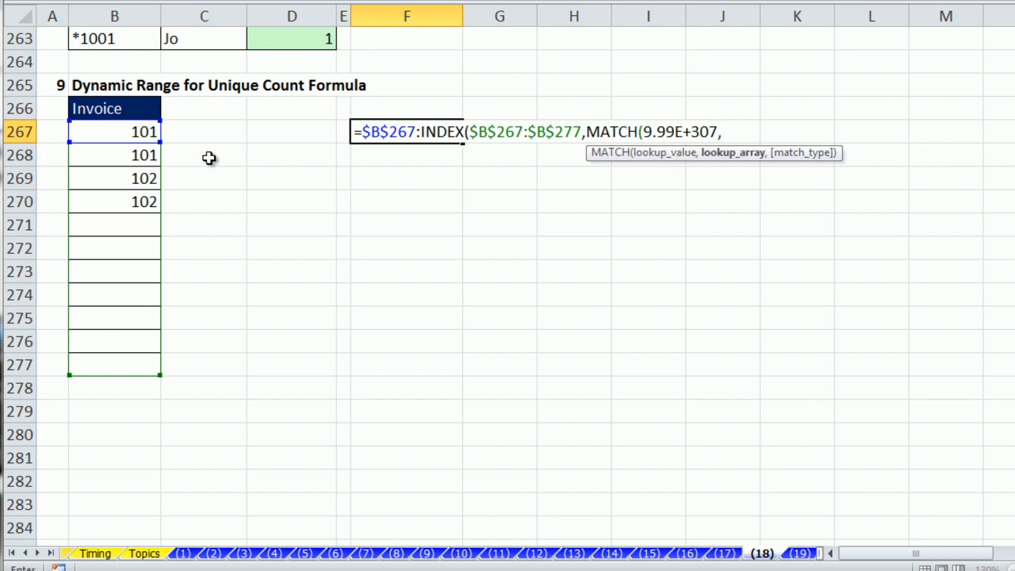
{"action": "left_click_drag", "start_coordinate": [120, 131], "coordinate": [122, 360]}
{"action": "key", "text": "F4"}
{"action": "left_click", "coordinate": [702, 131]}
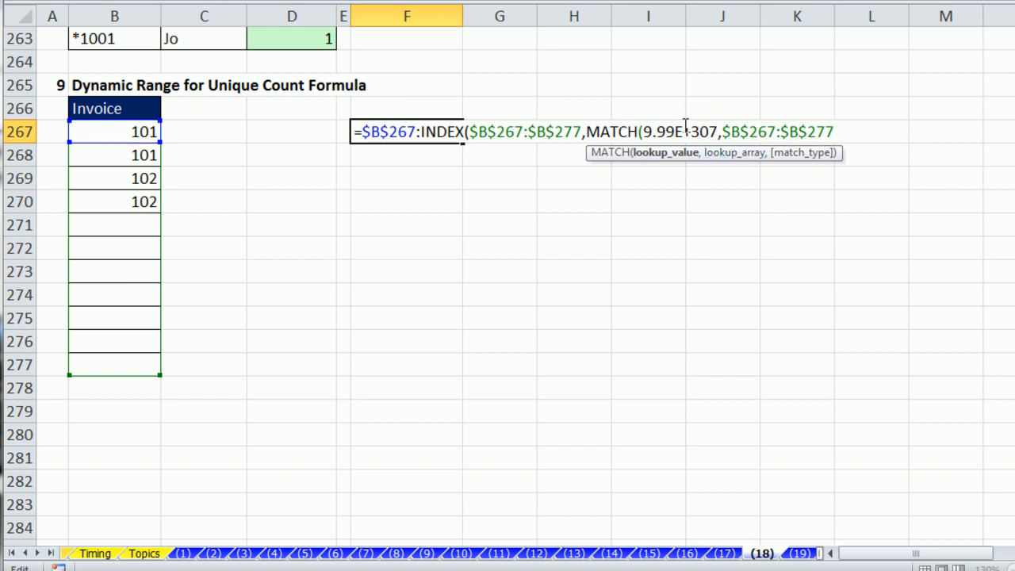
{"action": "left_click", "coordinate": [841, 130]}
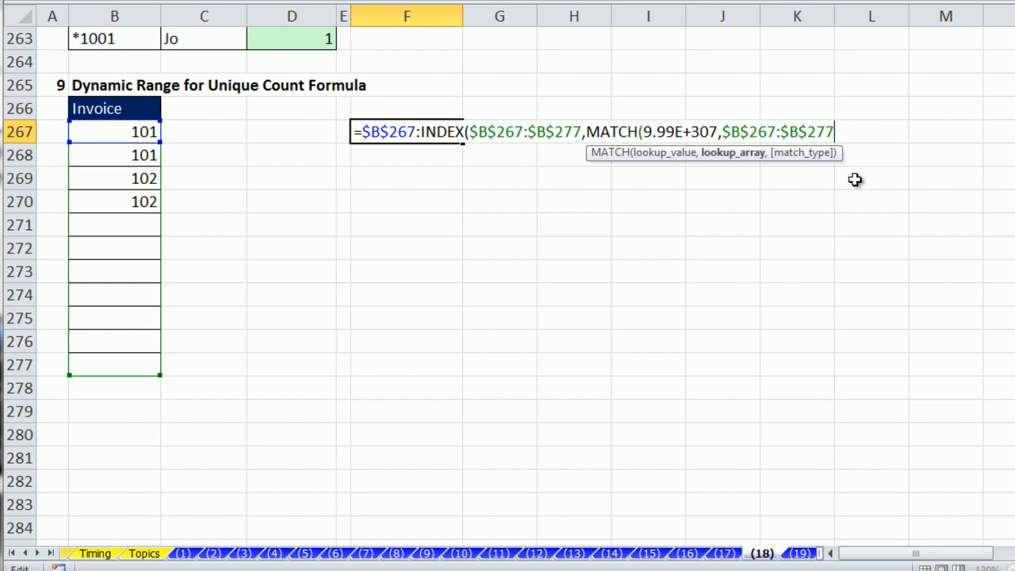
{"action": "type", "text": ")"}
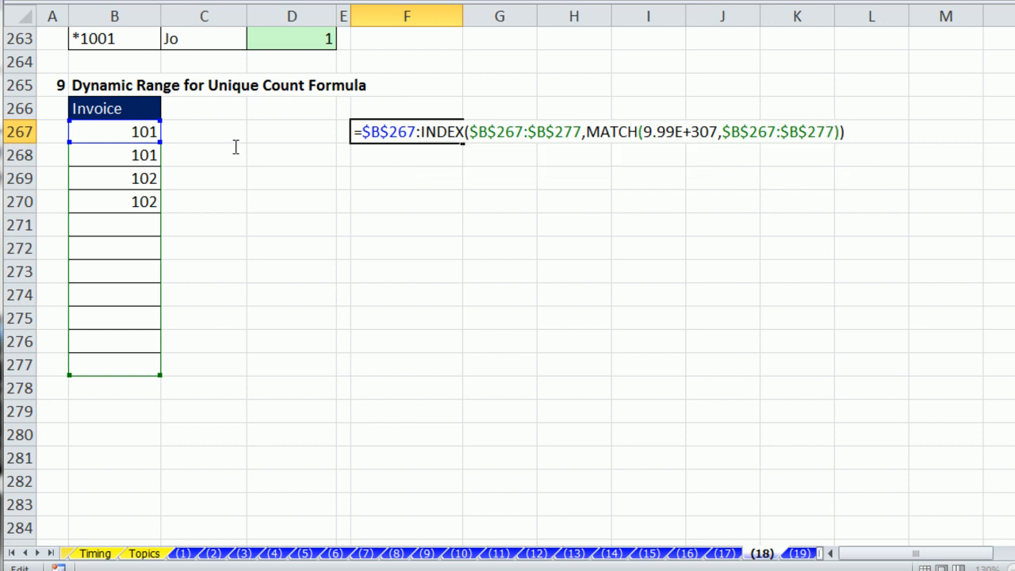
Step: Evaluate the dynamic range expression in F267 in place, restore the formula text and enter it in the cell
{"action": "left_click", "coordinate": [354, 145], "text": "shift"}
{"action": "key", "text": "F9"}
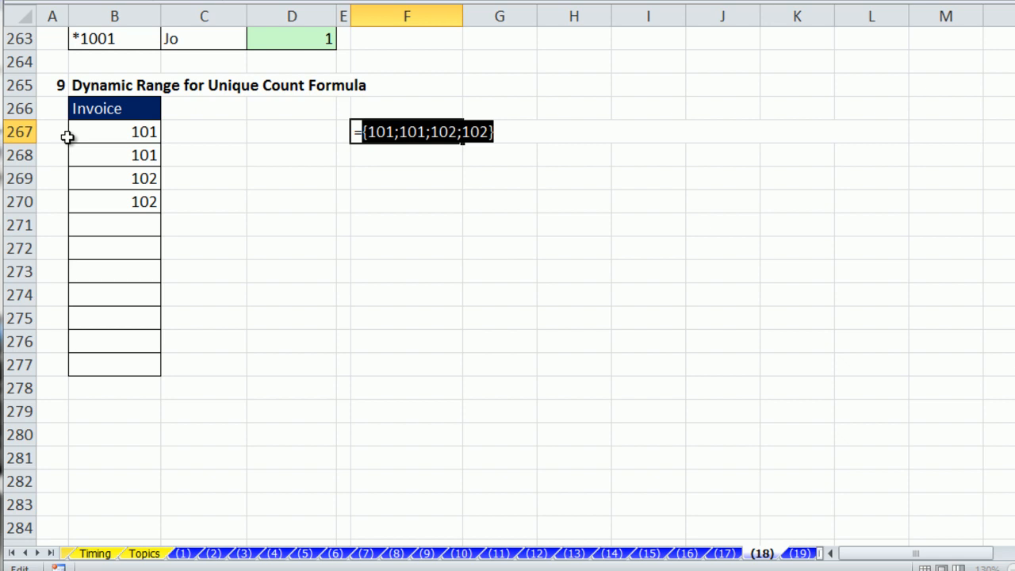
{"action": "key", "text": "ctrl+z"}
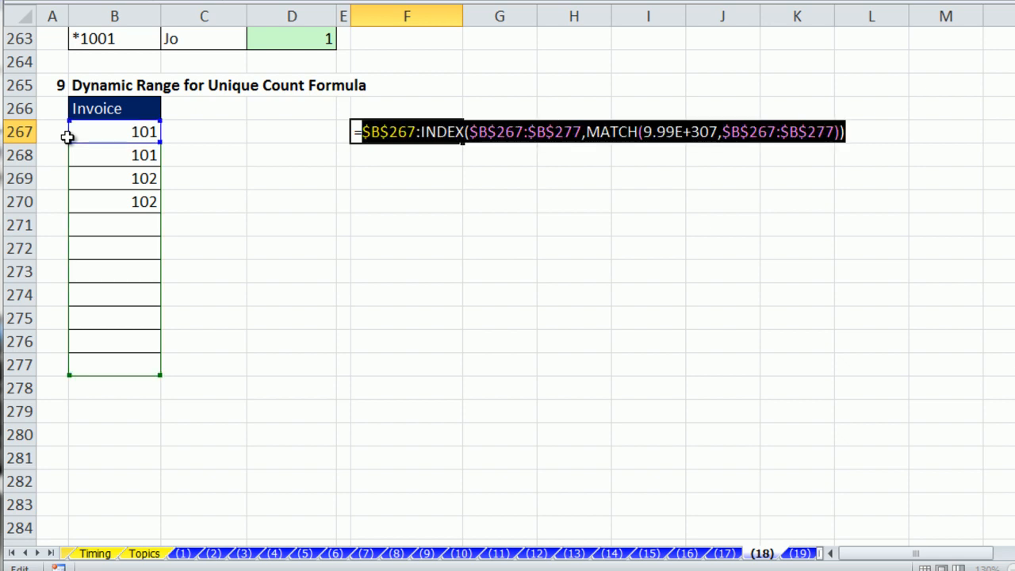
{"action": "key", "text": "Escape"}
Step: Add invoice number 103 in B271, the first empty cell of the Invoice list
{"action": "left_click", "coordinate": [102, 228]}
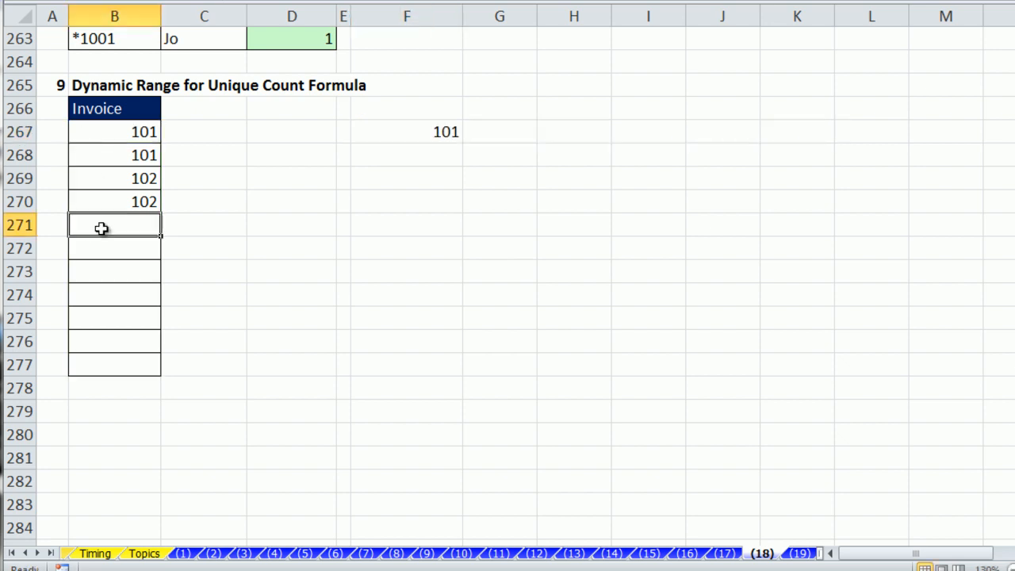
{"action": "type", "text": "103"}
{"action": "key", "text": "ctrl+Return"}
Step: Evaluate the F267 range expression again to check it against the extended invoice list, and restore the formula
{"action": "double_click", "coordinate": [436, 131]}
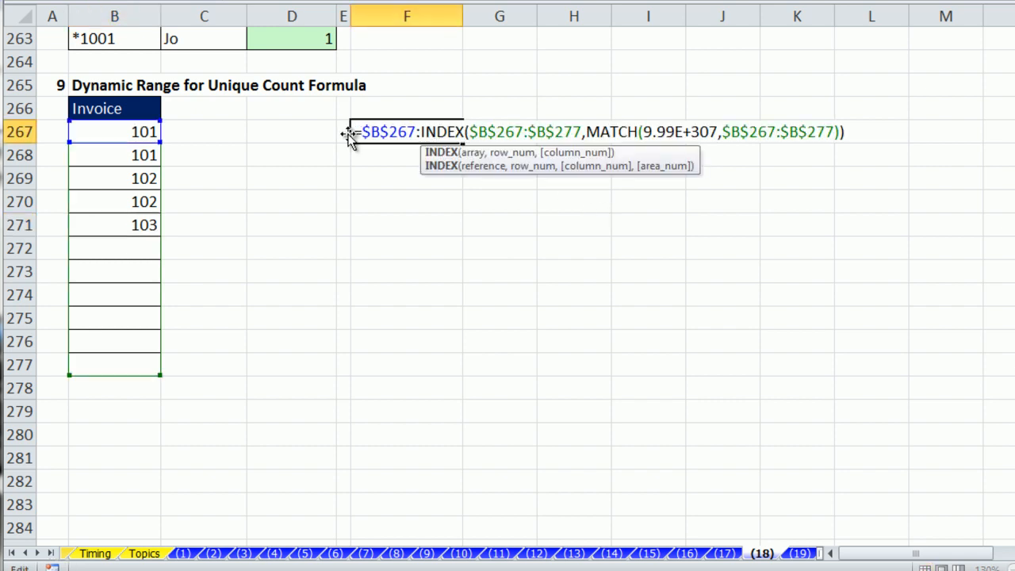
{"action": "left_click_drag", "start_coordinate": [356, 133], "coordinate": [867, 164]}
{"action": "key", "text": "F9"}
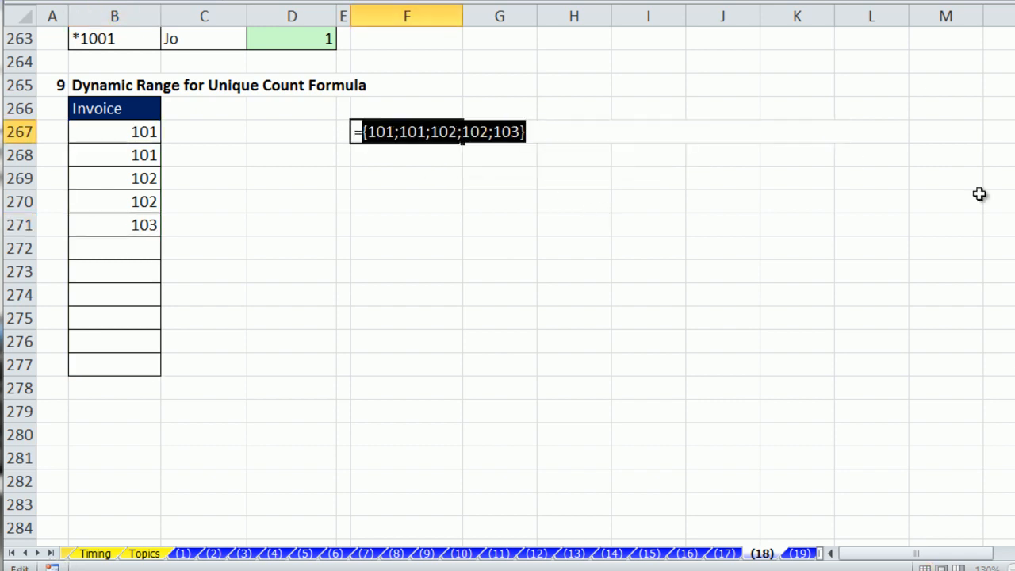
{"action": "key", "text": "ctrl+z"}
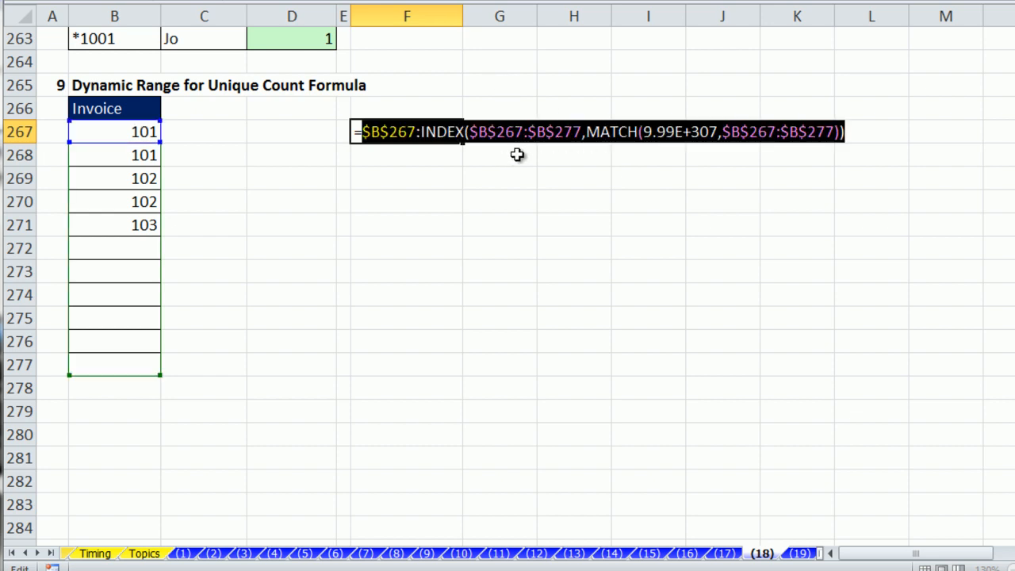
{"action": "key", "text": "Escape"}
Step: Copy the full dynamic range formula text from F267 and leave the cell unchanged
{"action": "double_click", "coordinate": [420, 132]}
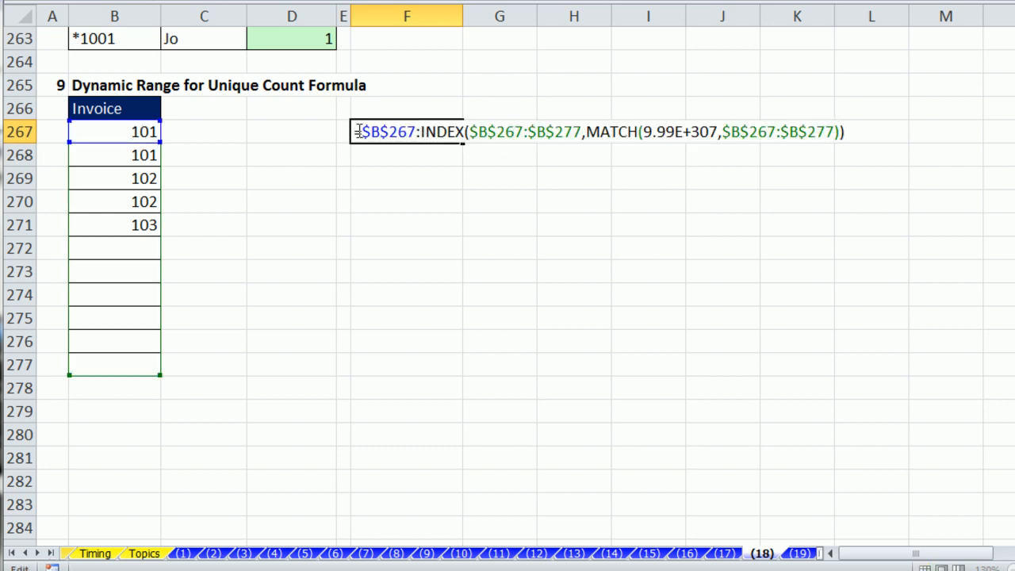
{"action": "left_click_drag", "start_coordinate": [357, 131], "coordinate": [846, 133]}
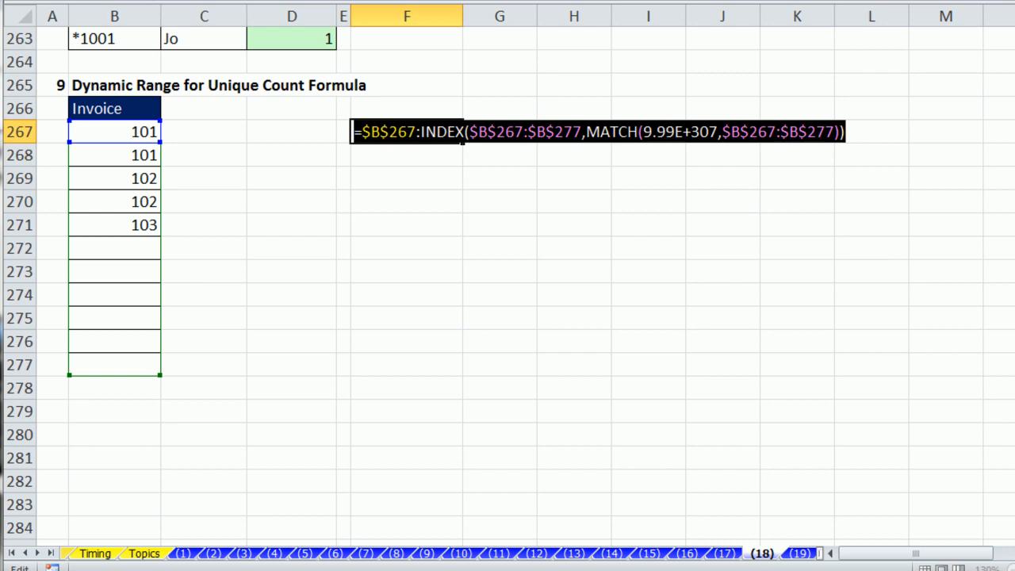
{"action": "key", "text": "Escape"}
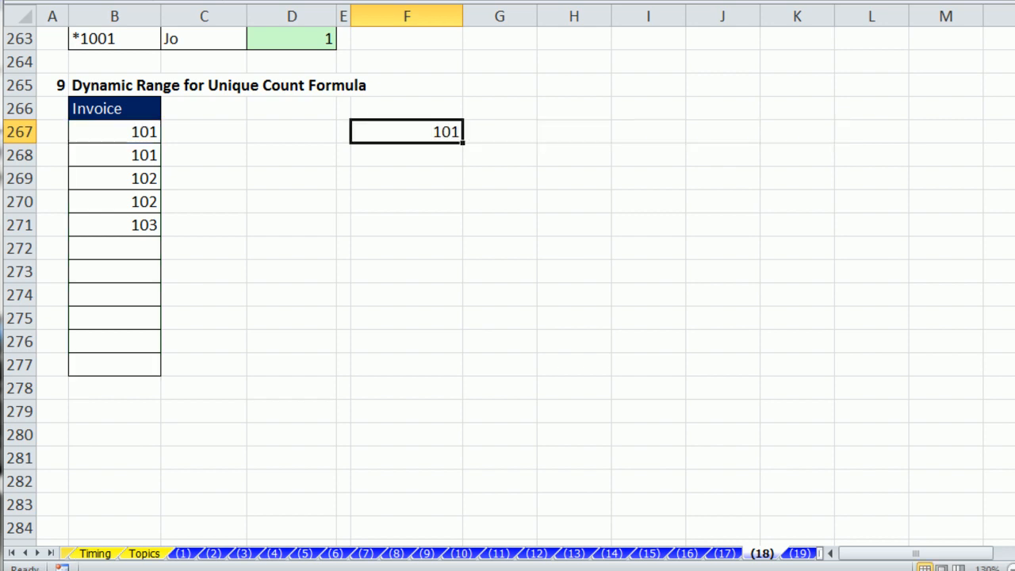
Step: Define a workbook-scoped name Invoices that refers to the copied formula =$B$267:INDEX($B$267:$B$277,MATCH(9.99E+307,$B$267:$B$277))
{"action": "key", "text": "ctrl+F3"}
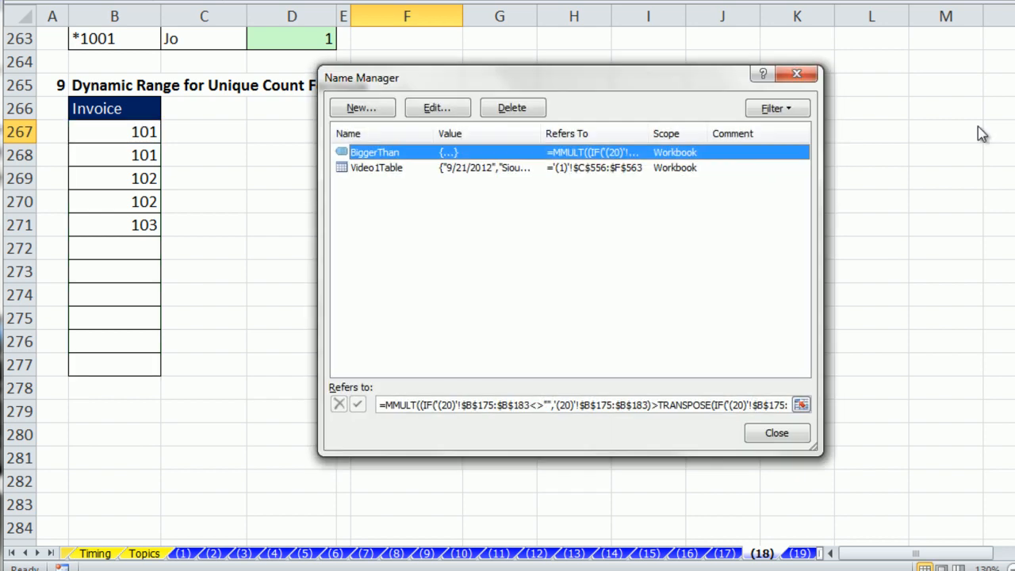
{"action": "left_click", "coordinate": [354, 112]}
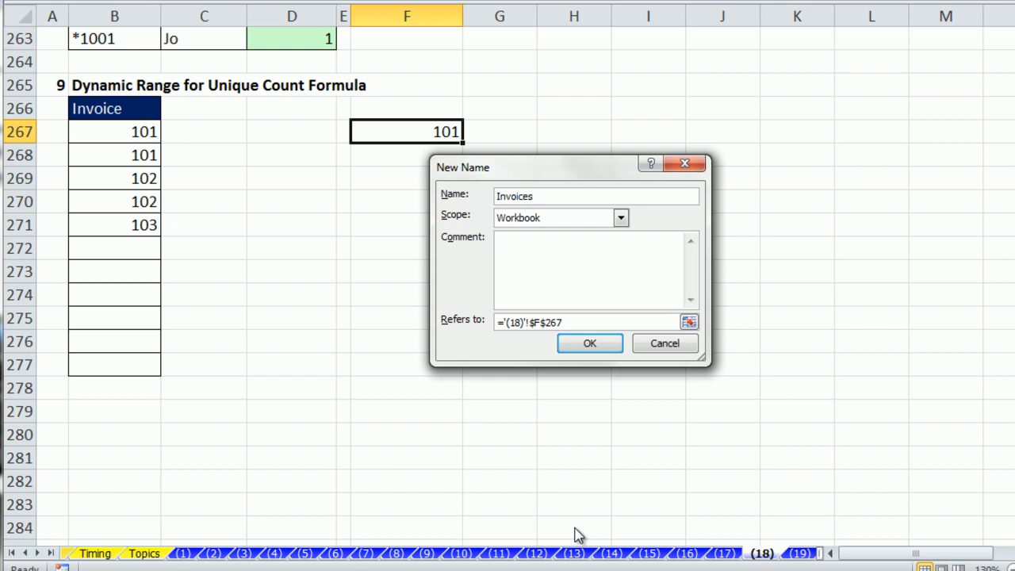
{"action": "left_click_drag", "start_coordinate": [569, 323], "coordinate": [453, 330]}
{"action": "key", "text": "Delete"}
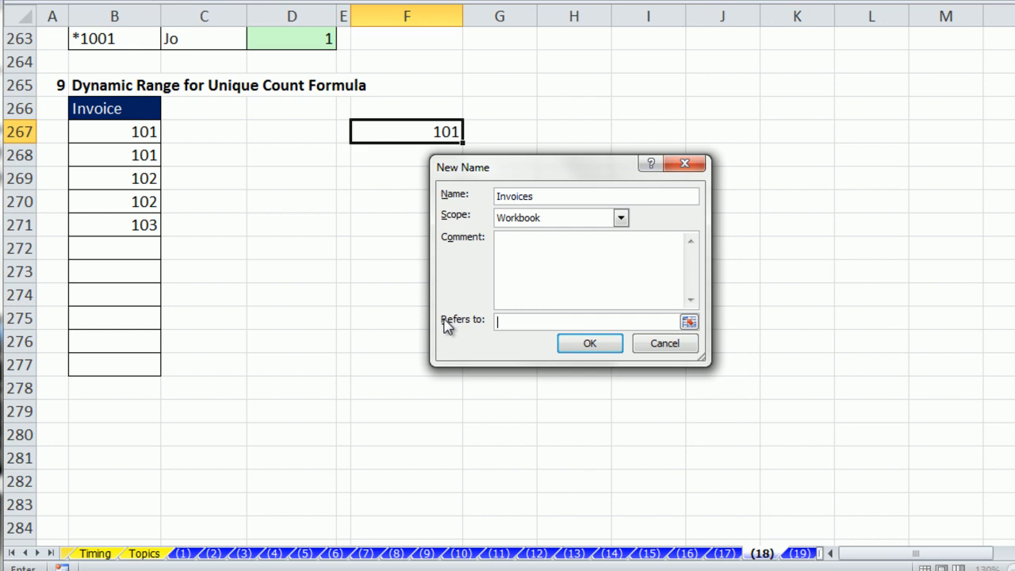
{"action": "key", "text": "ctrl+v"}
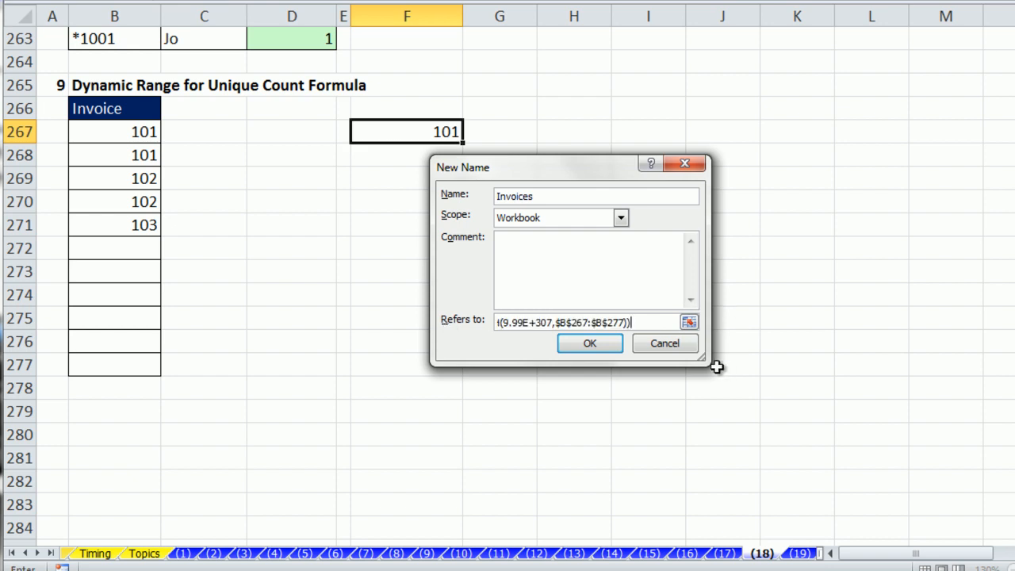
{"action": "left_click_drag", "start_coordinate": [700, 358], "coordinate": [965, 383]}
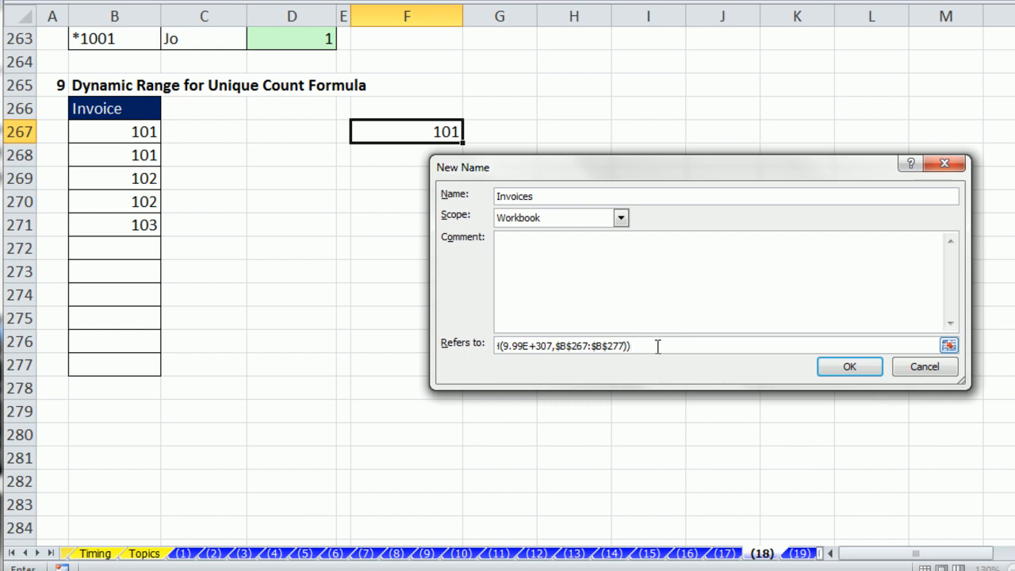
{"action": "left_click_drag", "start_coordinate": [647, 342], "coordinate": [399, 333]}
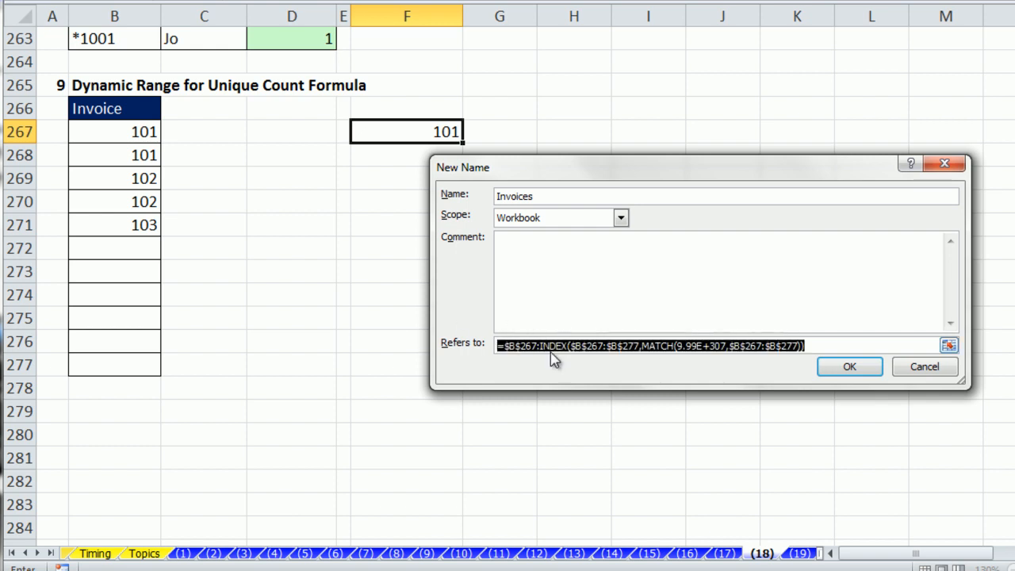
{"action": "left_click", "coordinate": [868, 373]}
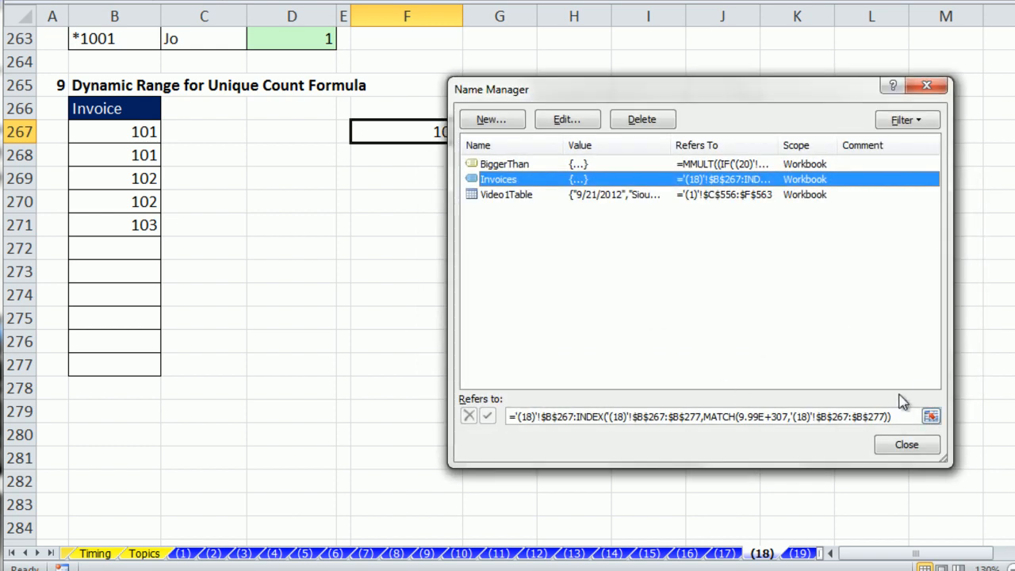
Step: Check on the sheet which cells the Invoices name refers to, and close the Name Manager
{"action": "left_click_drag", "start_coordinate": [699, 95], "coordinate": [466, 52]}
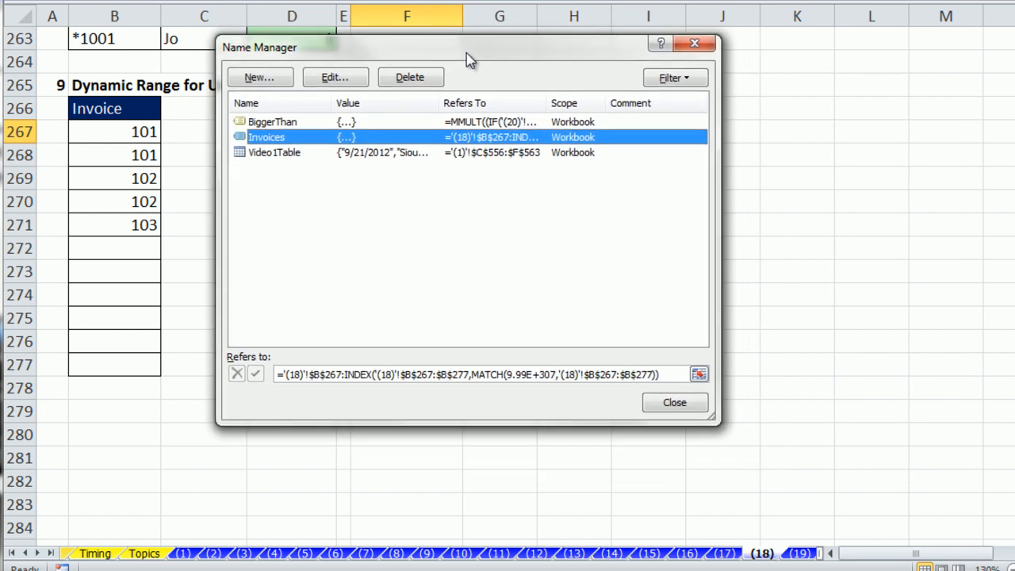
{"action": "left_click", "coordinate": [701, 370]}
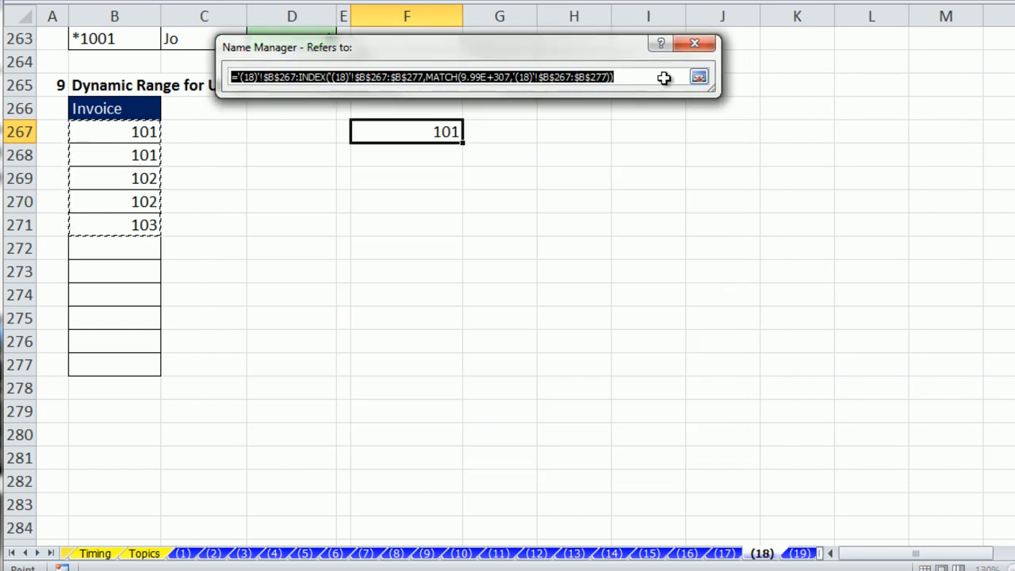
{"action": "left_click", "coordinate": [698, 79]}
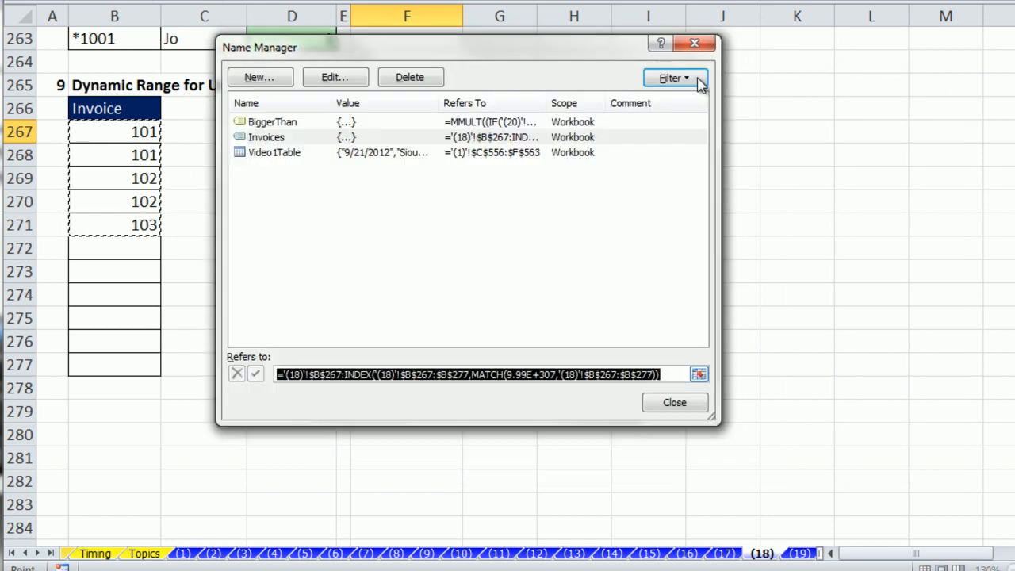
{"action": "left_click", "coordinate": [676, 403]}
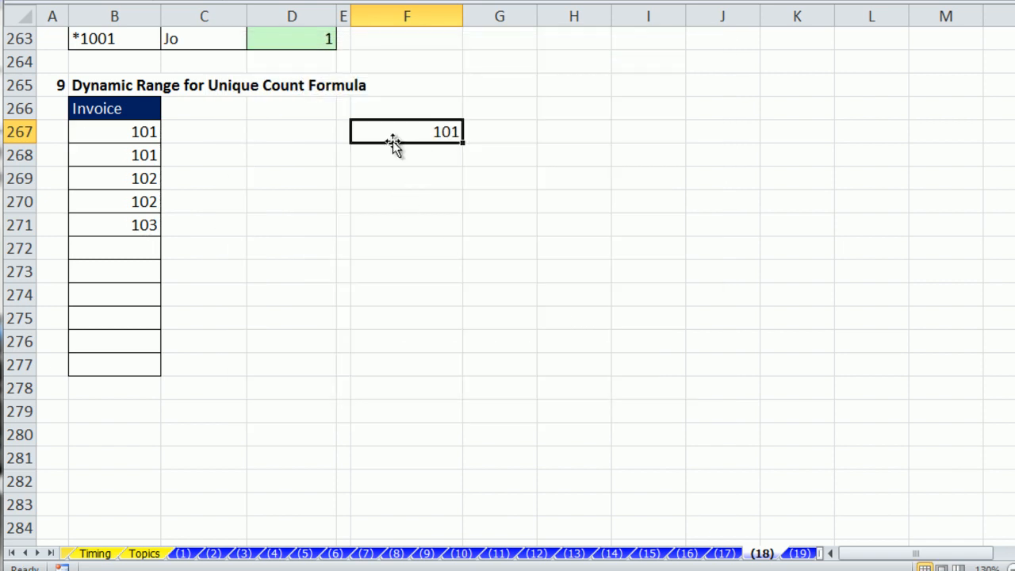
Step: Move the range formula from F267 to F271 and enter the heading Count in D266
{"action": "left_click_drag", "start_coordinate": [392, 141], "coordinate": [392, 222]}
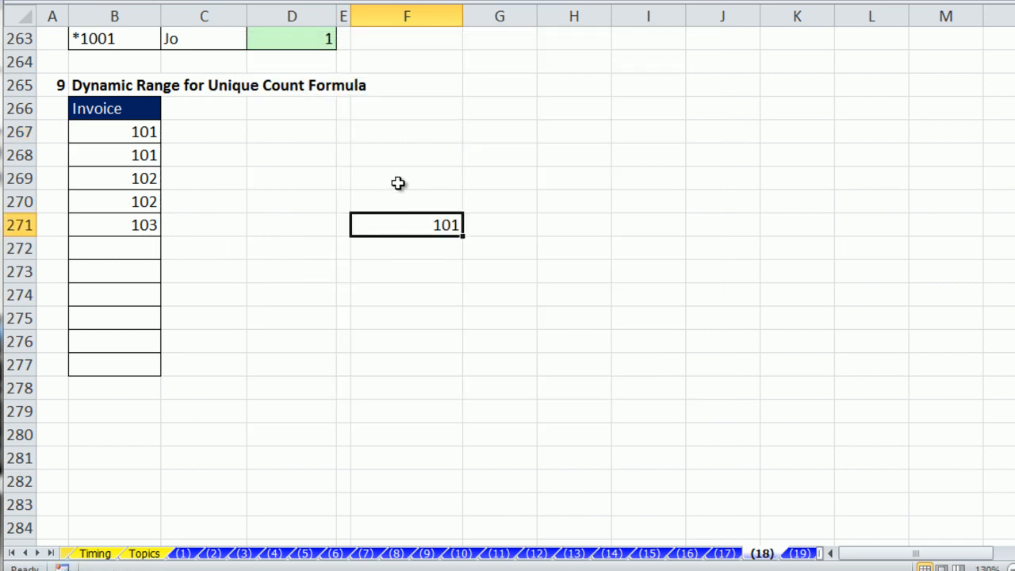
{"action": "left_click", "coordinate": [270, 108]}
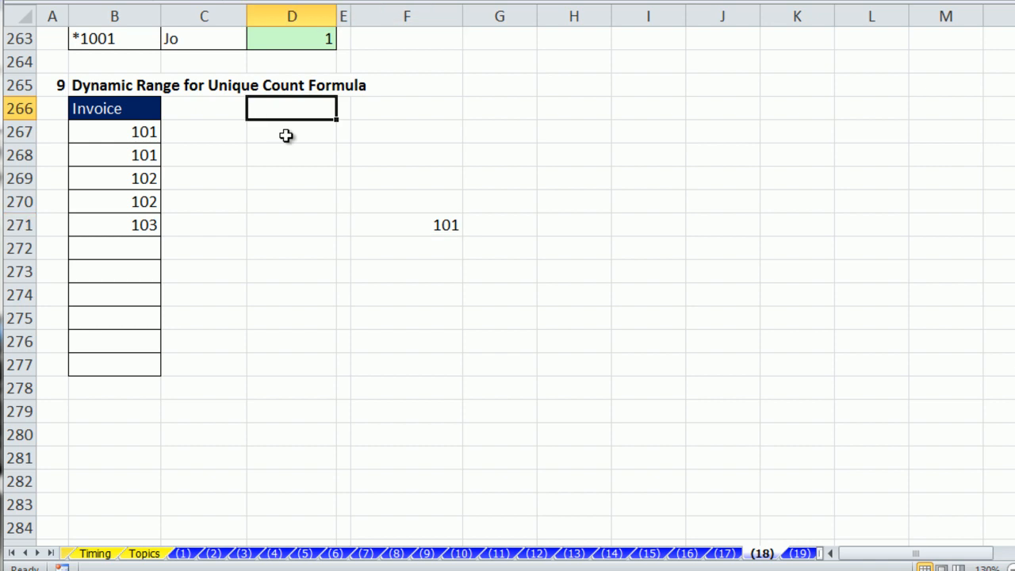
{"action": "type", "text": "Count"}
{"action": "key", "text": "Return"}
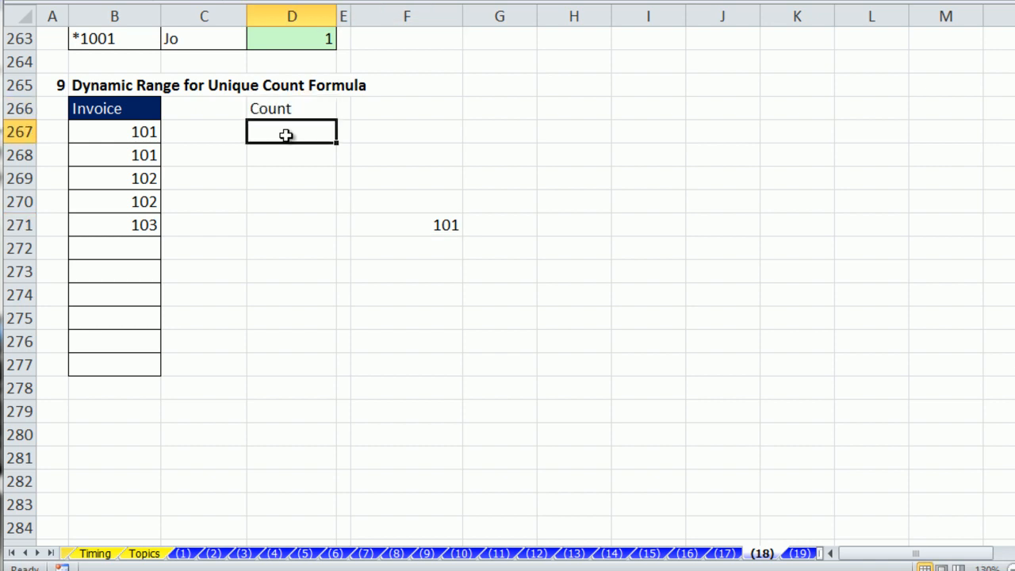
Step: Enter the unique count formula =SUMPRODUCT(--(FREQUENCY(Invoices,Invoices)>0)) in D267, using the defined name for both arguments
{"action": "type", "text": "=SUM("}
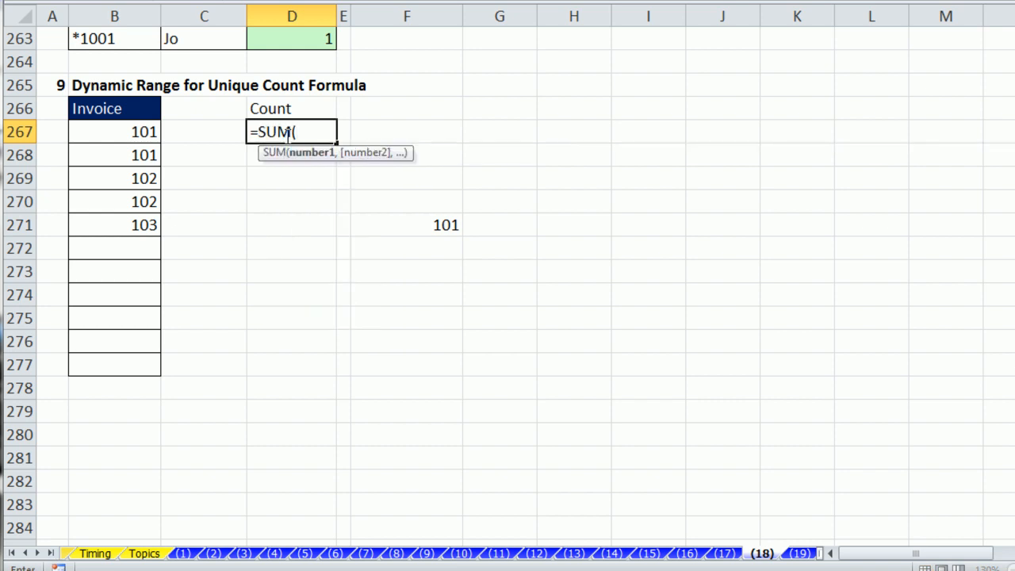
{"action": "key", "text": "BackSpace"}
{"action": "type", "text": "P"}
{"action": "key", "text": "Tab"}
{"action": "type", "text": "--(f"}
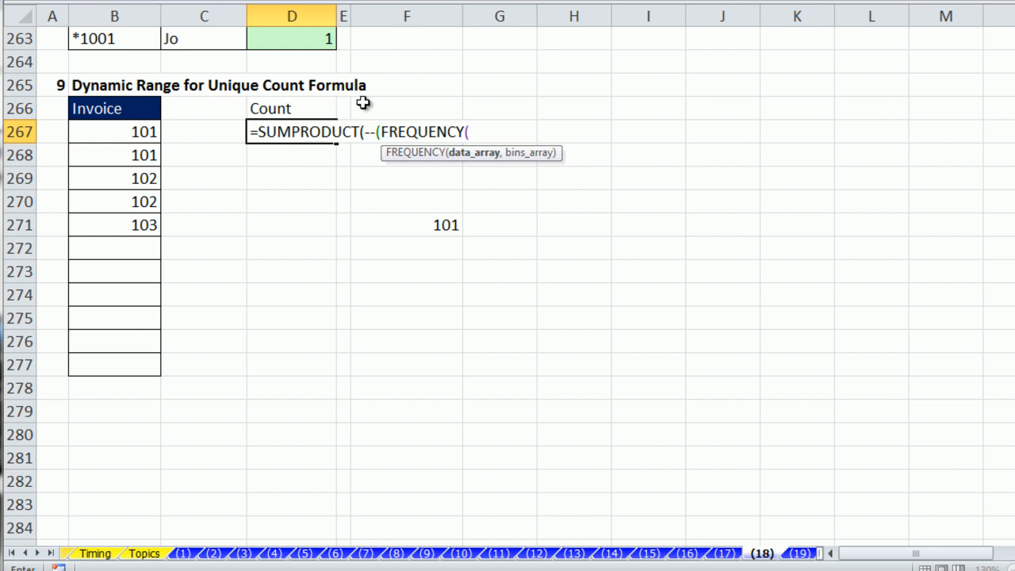
{"action": "key", "text": "F3"}
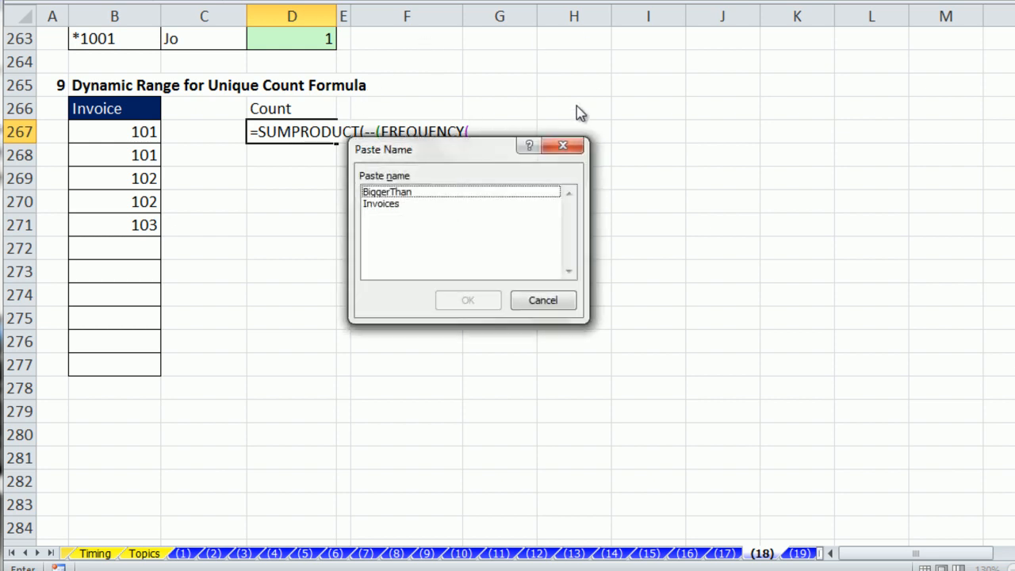
{"action": "double_click", "coordinate": [384, 205]}
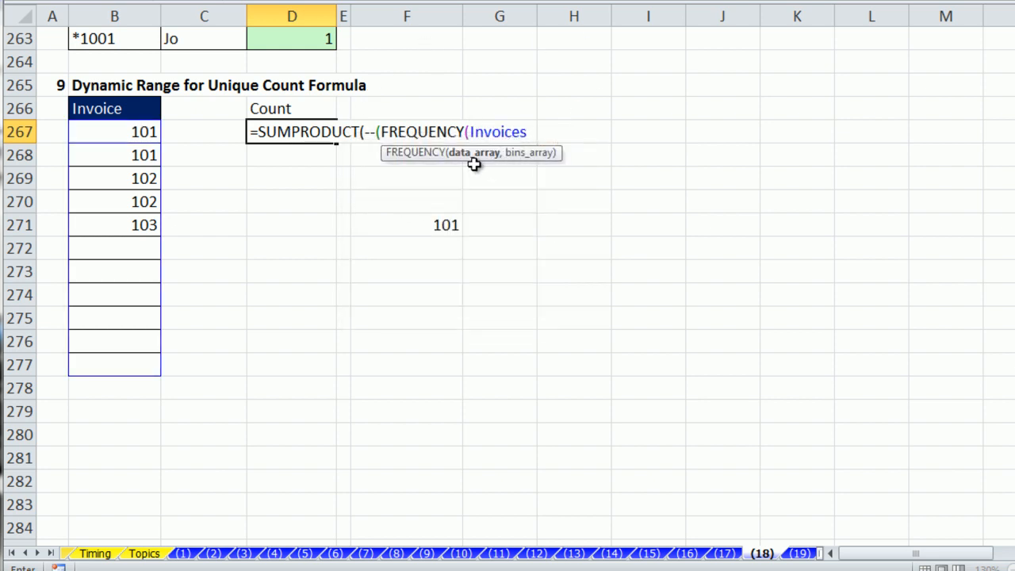
{"action": "type", "text": ",in"}
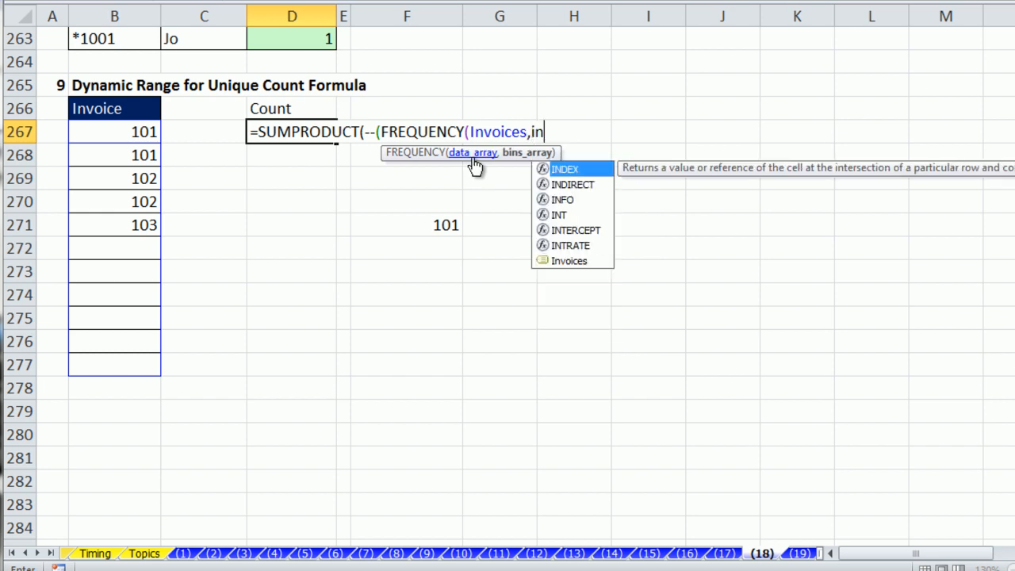
{"action": "double_click", "coordinate": [573, 260]}
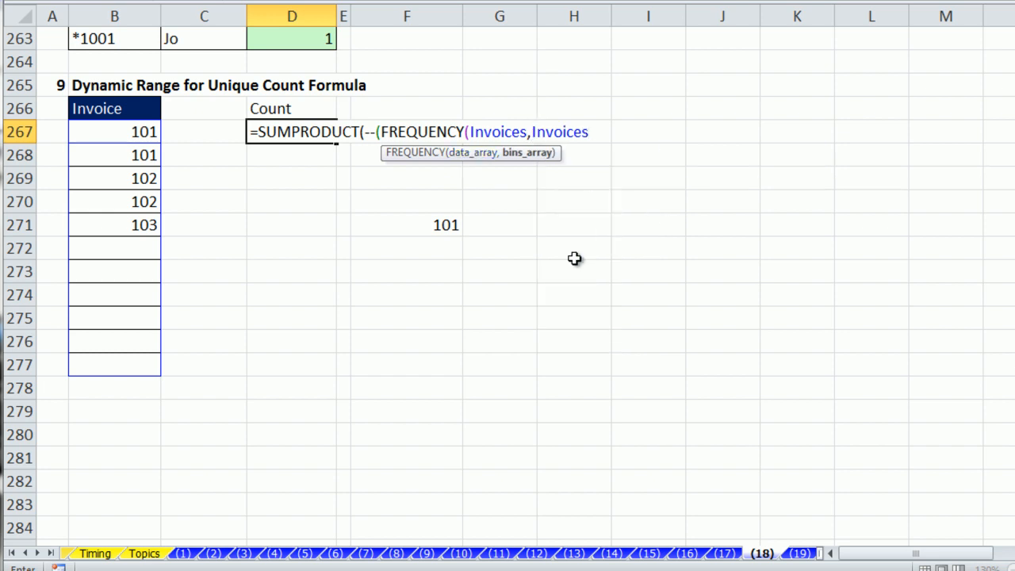
{"action": "type", "text": ")>0)"}
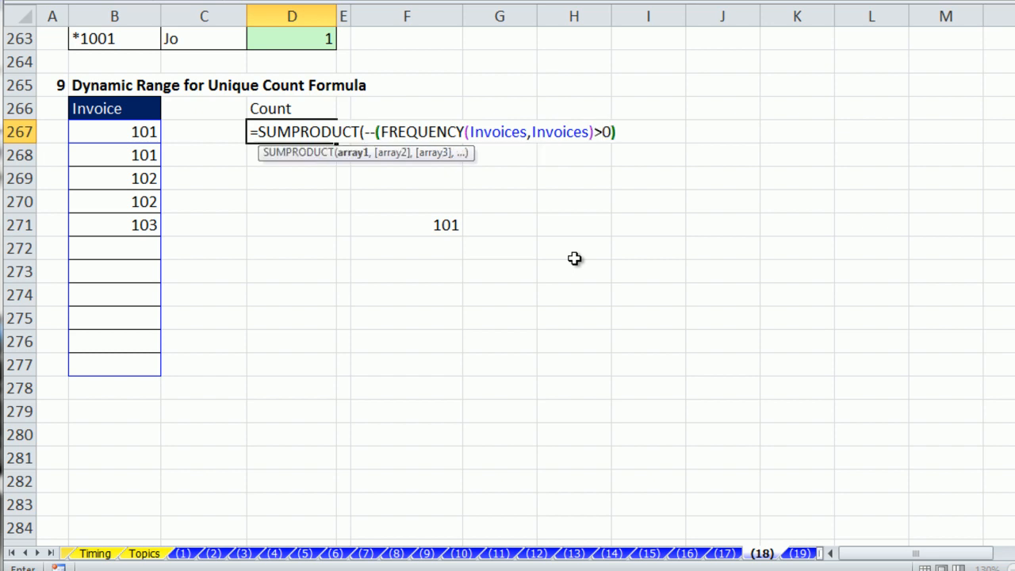
{"action": "type", "text": ")"}
{"action": "key", "text": "ctrl+Return"}
Step: Add invoice numbers 103, 103 and 109 in B272:B274 and review the count formula in D267 without changing it
{"action": "left_click", "coordinate": [148, 247]}
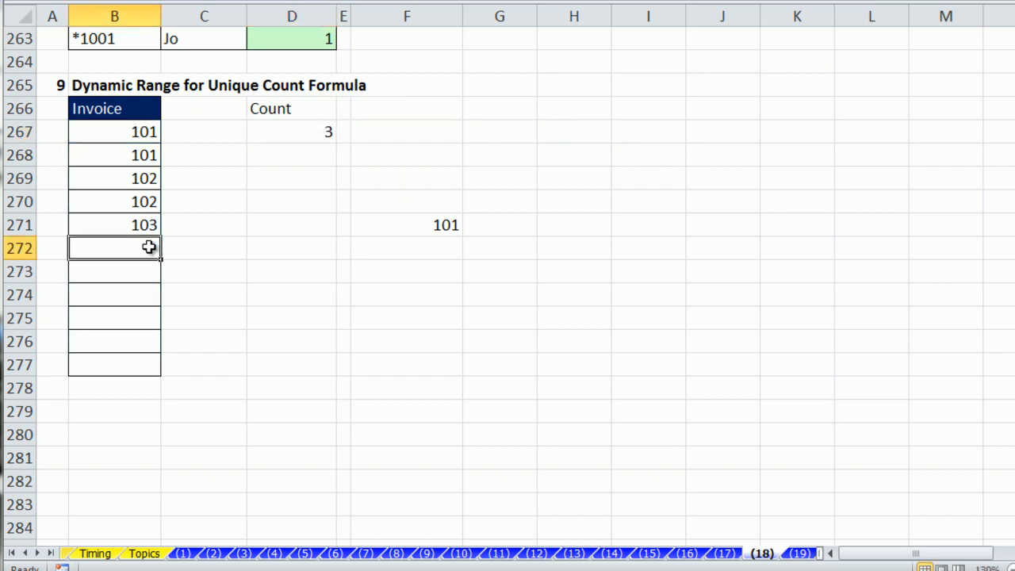
{"action": "type", "text": "103"}
{"action": "key", "text": "Return"}
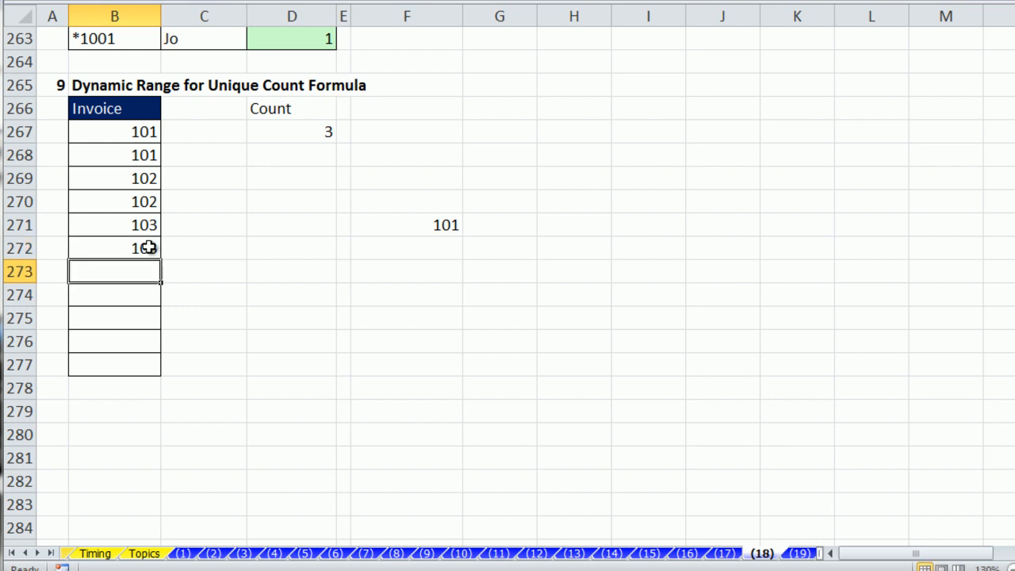
{"action": "type", "text": "103"}
{"action": "key", "text": "Return"}
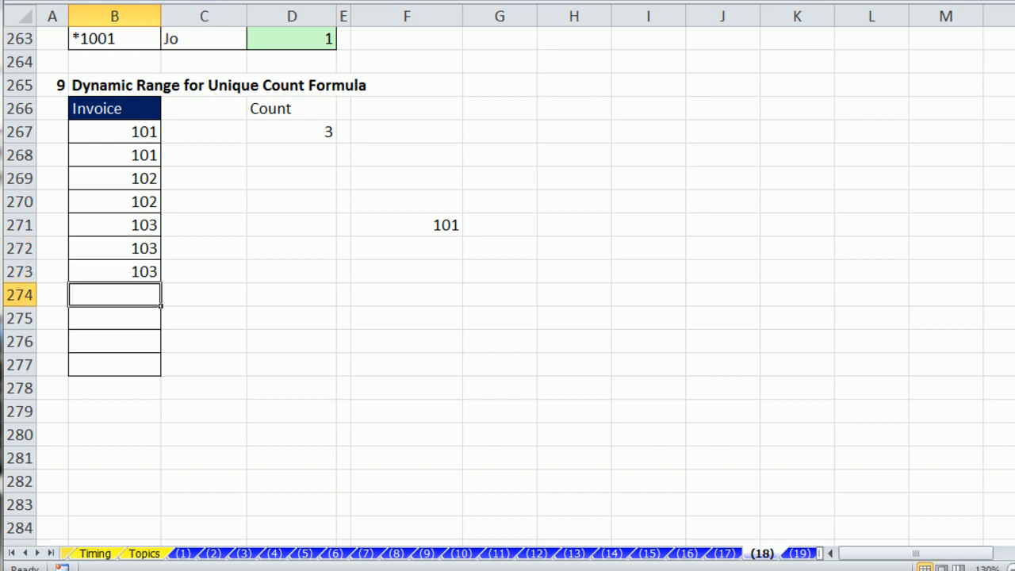
{"action": "type", "text": "109"}
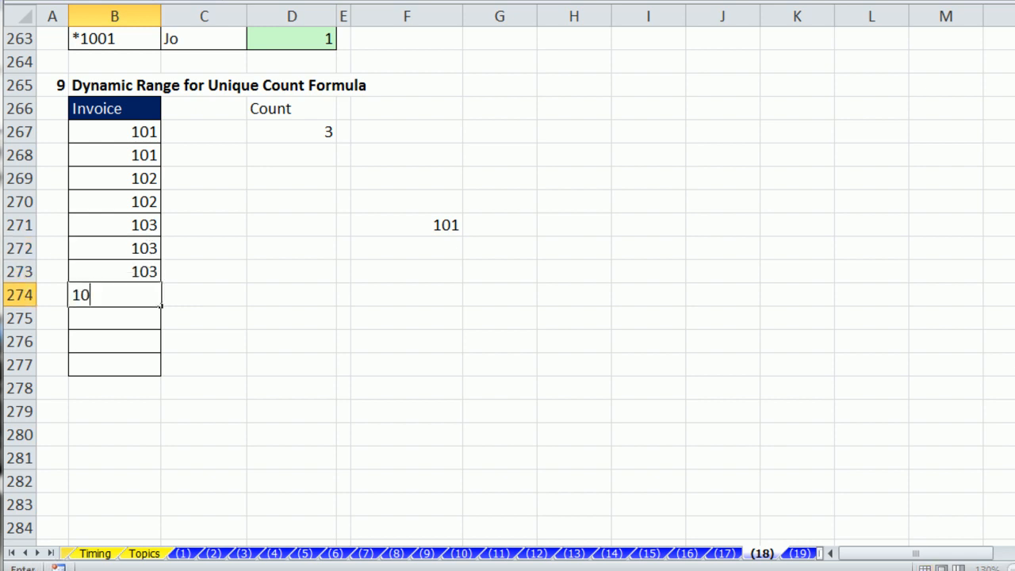
{"action": "key", "text": "Return"}
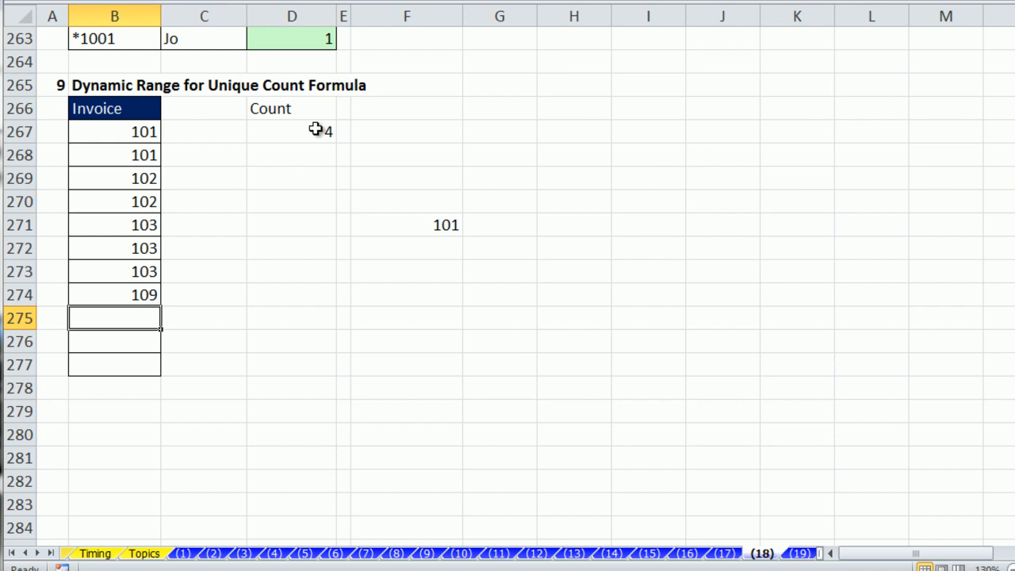
{"action": "double_click", "coordinate": [316, 129]}
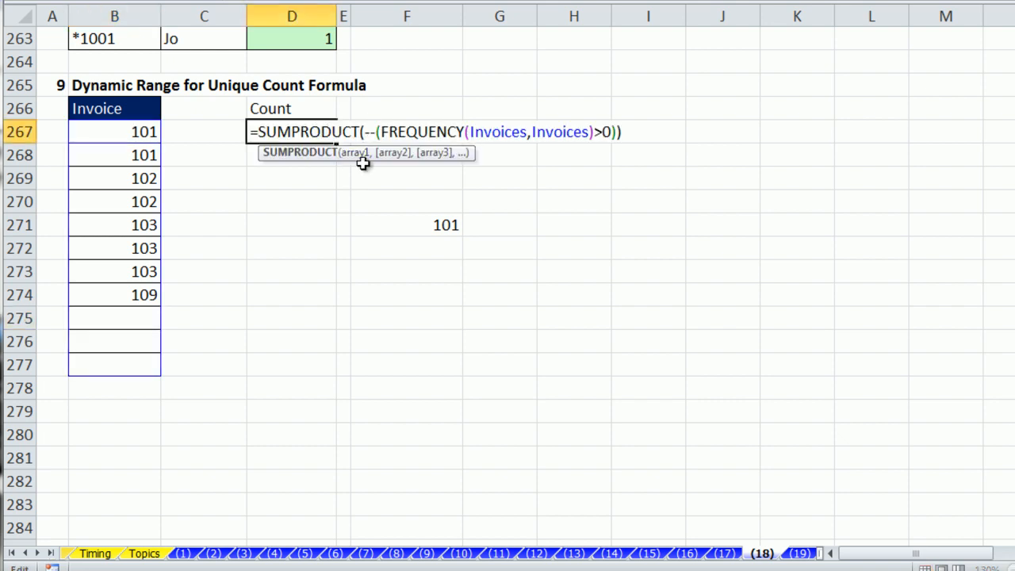
{"action": "key", "text": "Escape"}
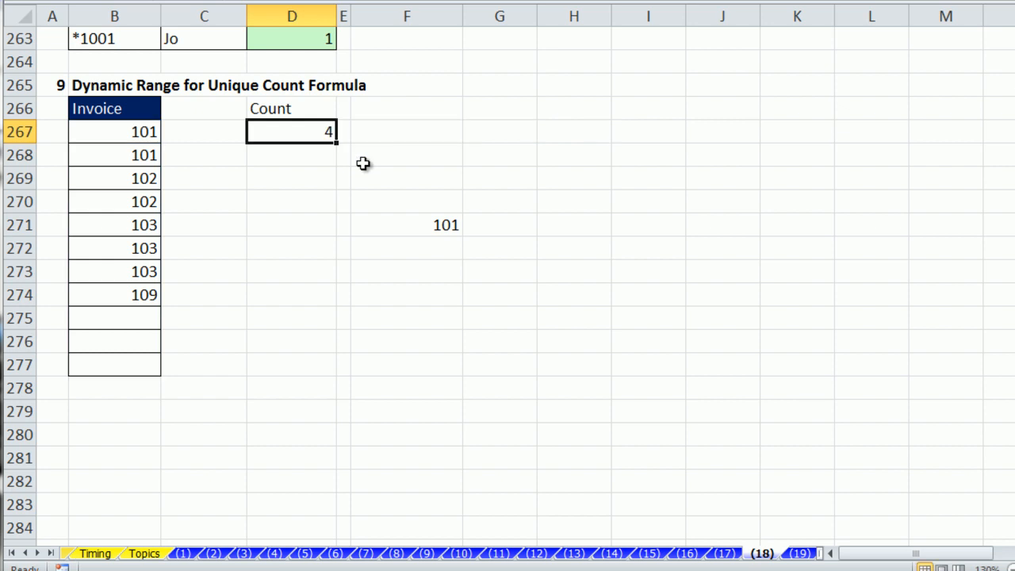